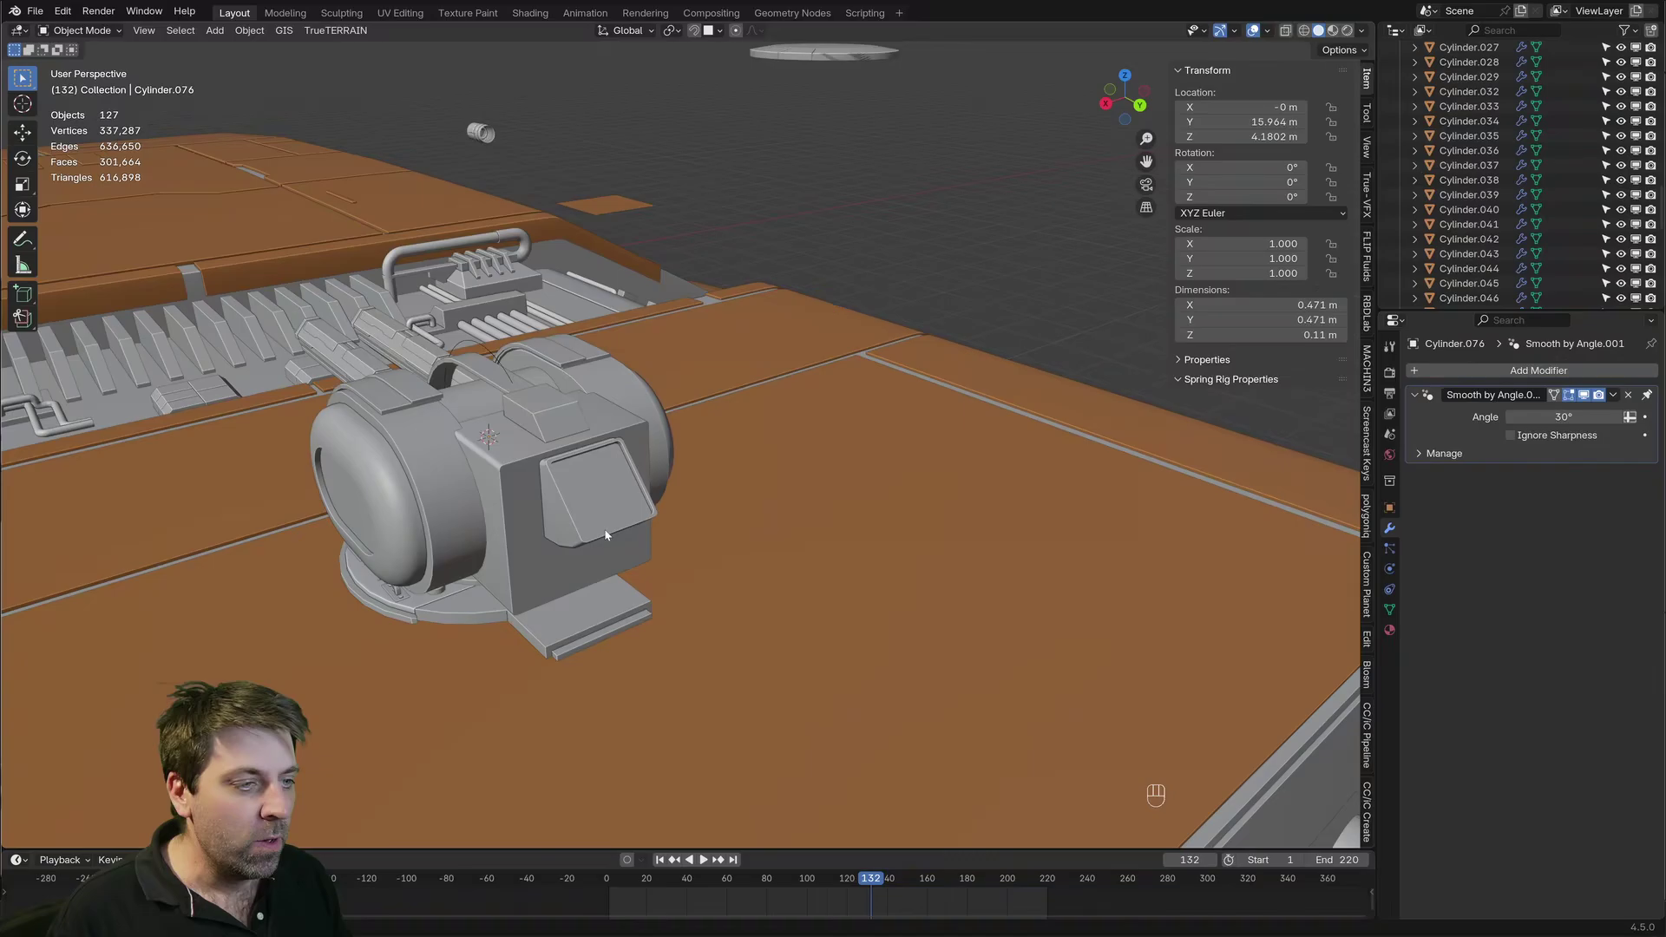
# Enter mesh editing on the turret's rear box housing and select its slanted recessed panel face
pyautogui.scroll(2, 606, 535)
pyautogui.keyDown('shift'); pyautogui.moveTo(606, 535); pyautogui.dragTo(681, 461, button='middle'); pyautogui.keyUp('shift')
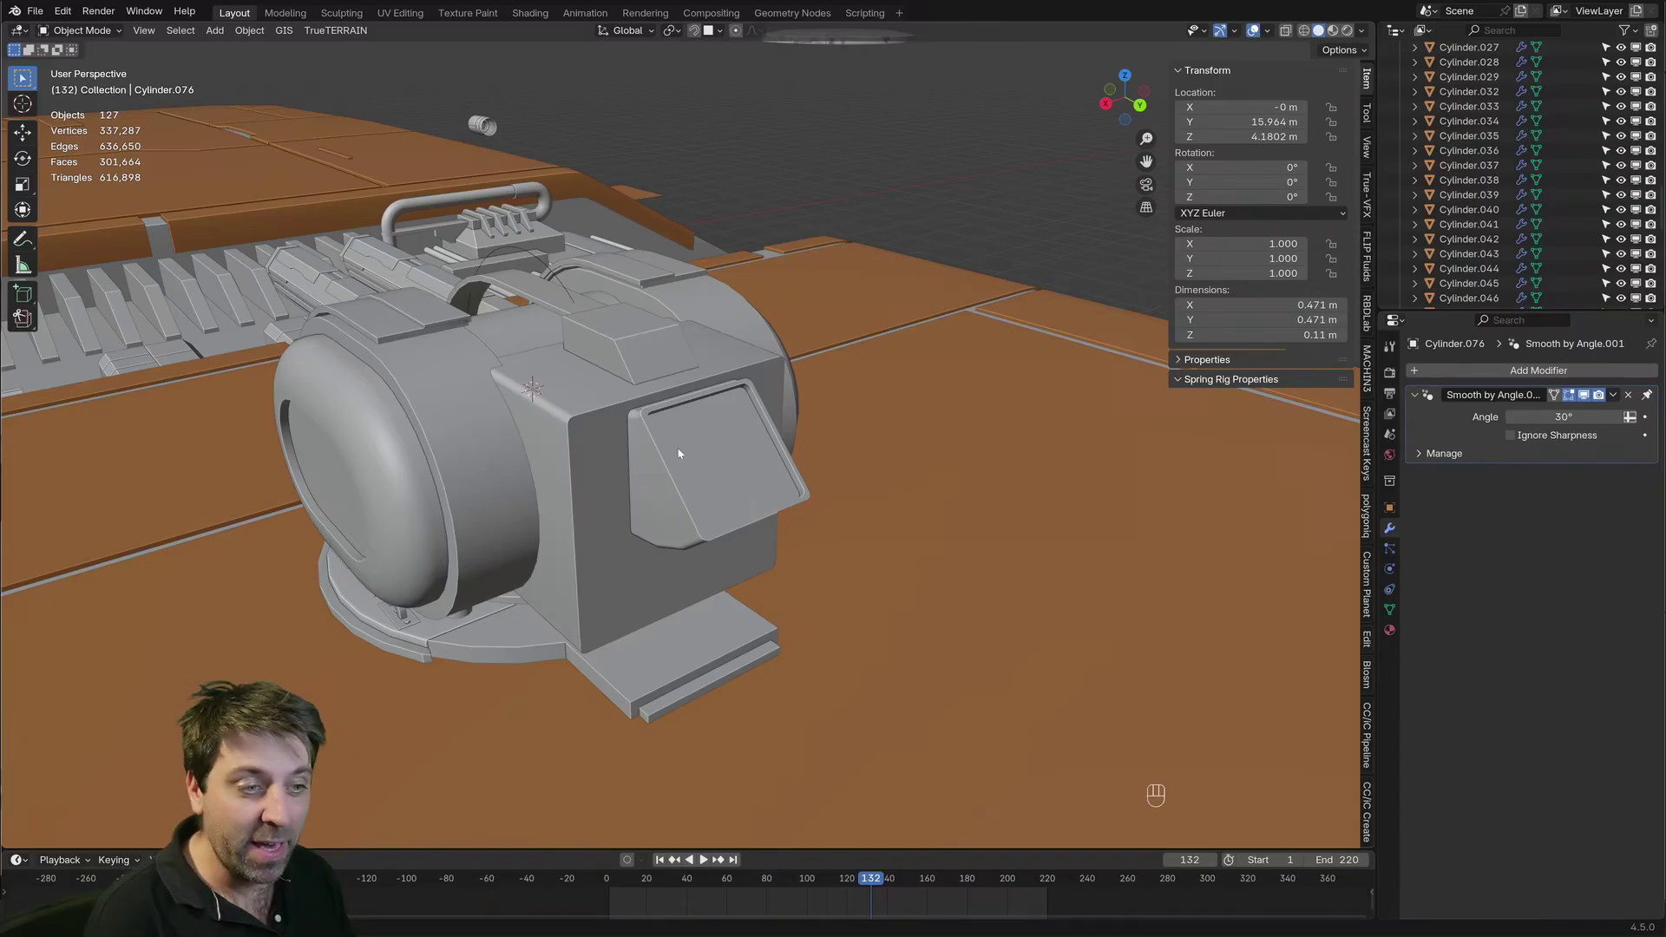
pyautogui.click(717, 446)
pyautogui.moveTo(717, 446); pyautogui.dragTo(625, 489, button='middle')
pyautogui.scroll(3, 625, 490)
pyautogui.press('Tab')
pyautogui.click(623, 485)
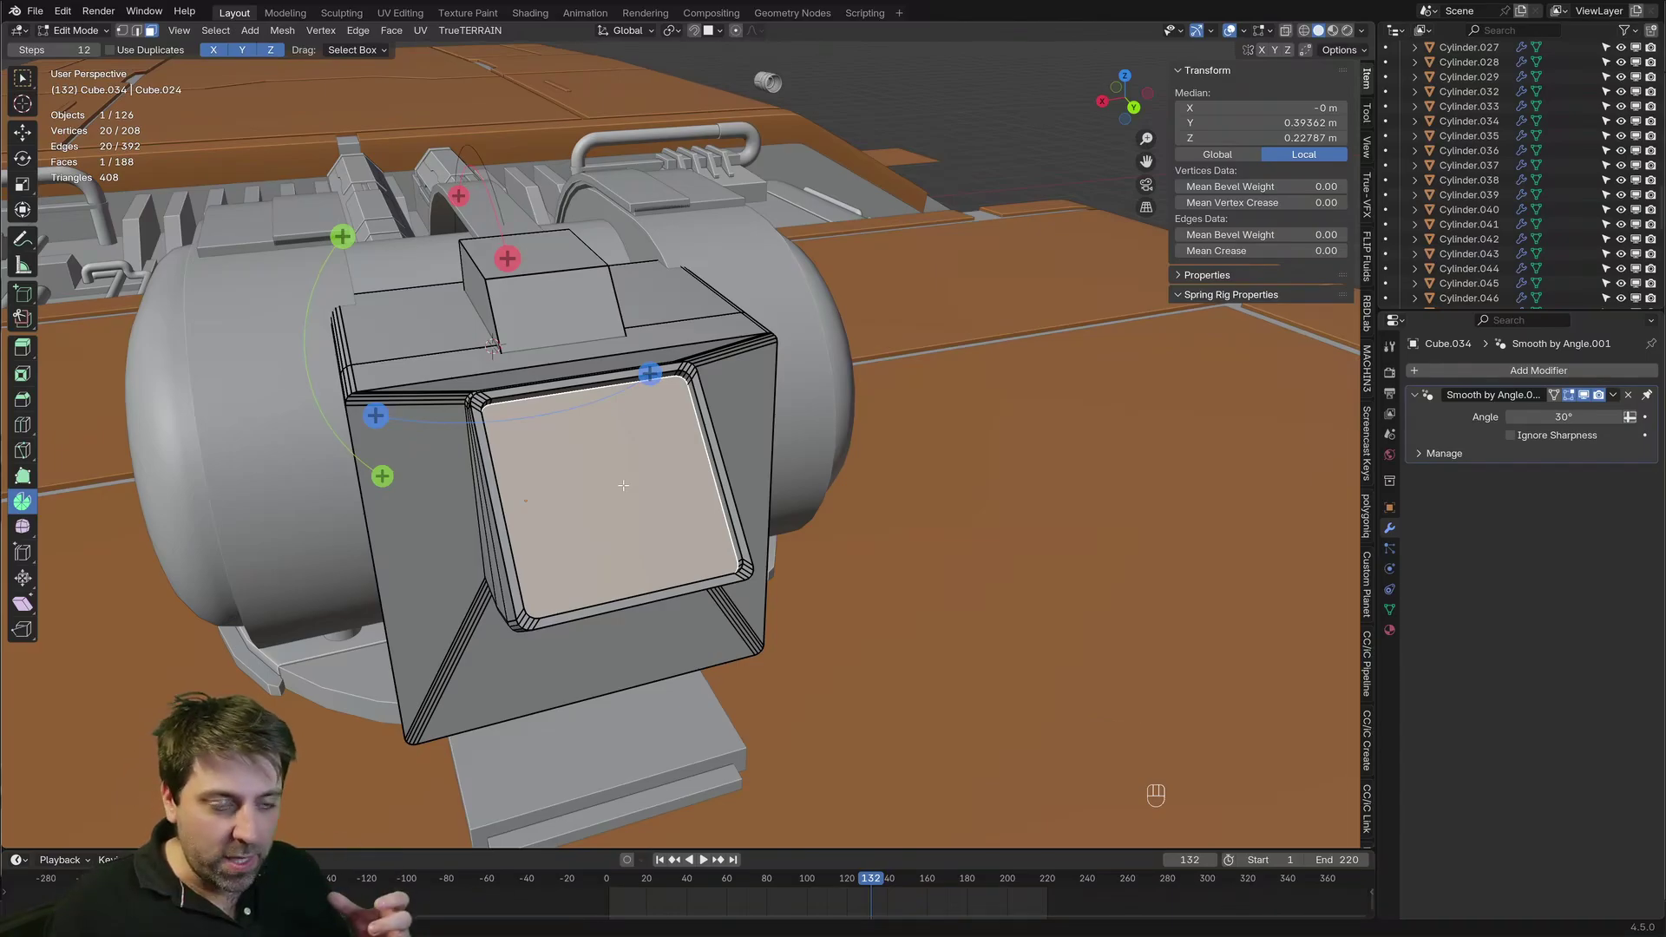
pyautogui.scroll(-2, 623, 485)
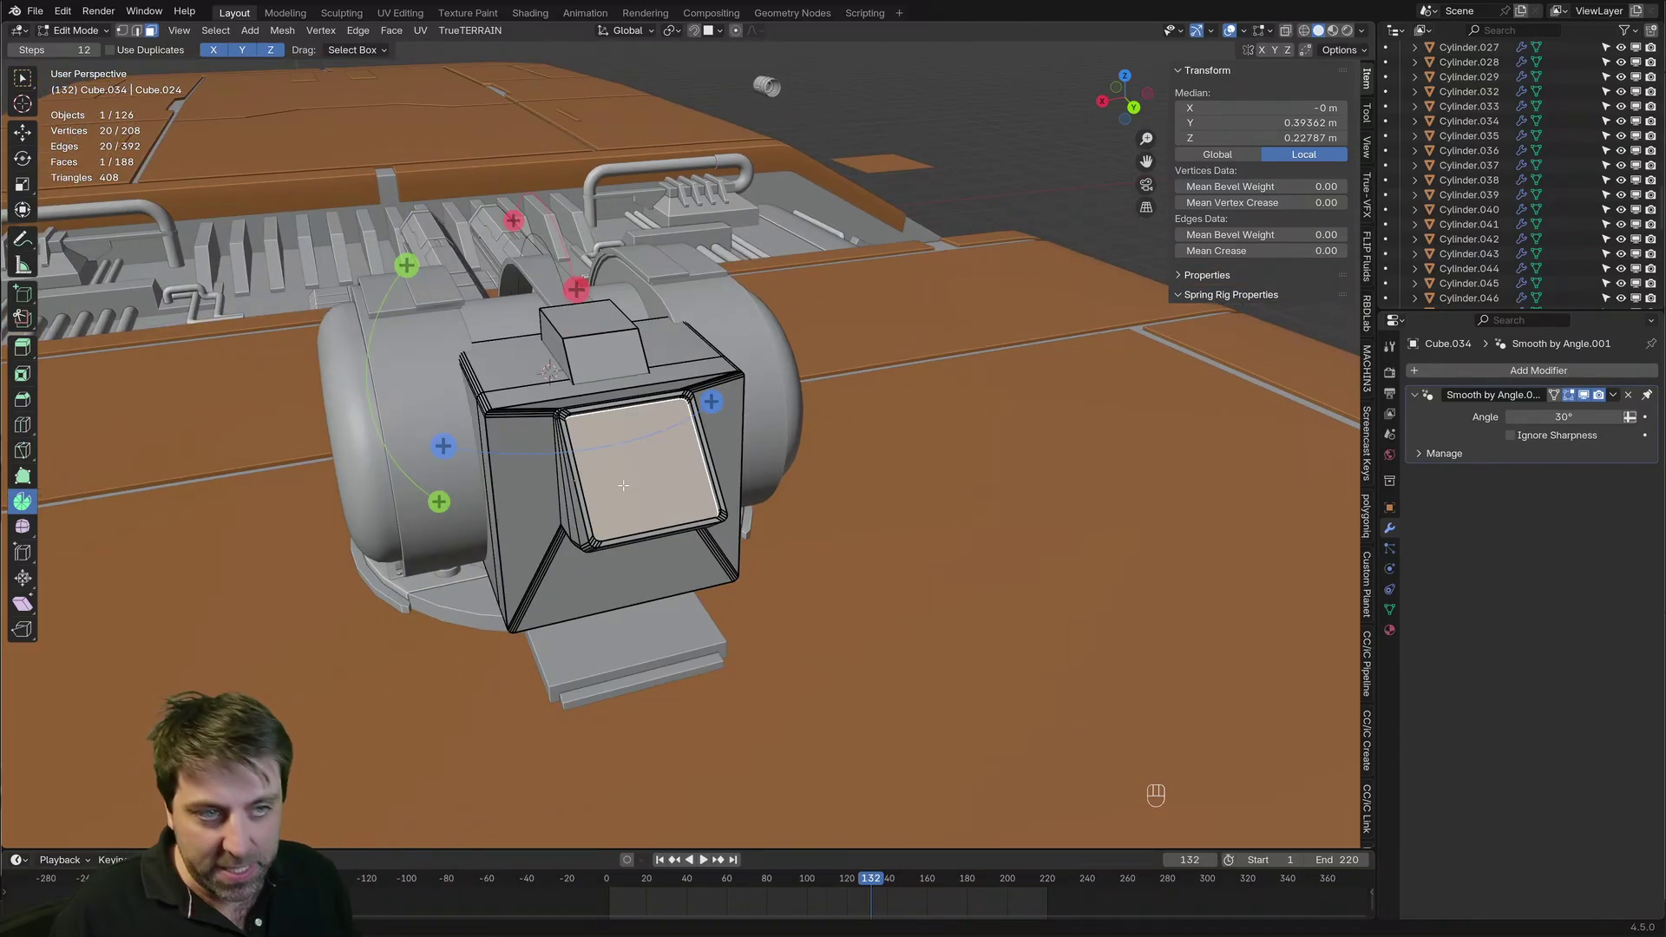
pyautogui.moveTo(623, 485); pyautogui.dragTo(652, 471, button='middle')
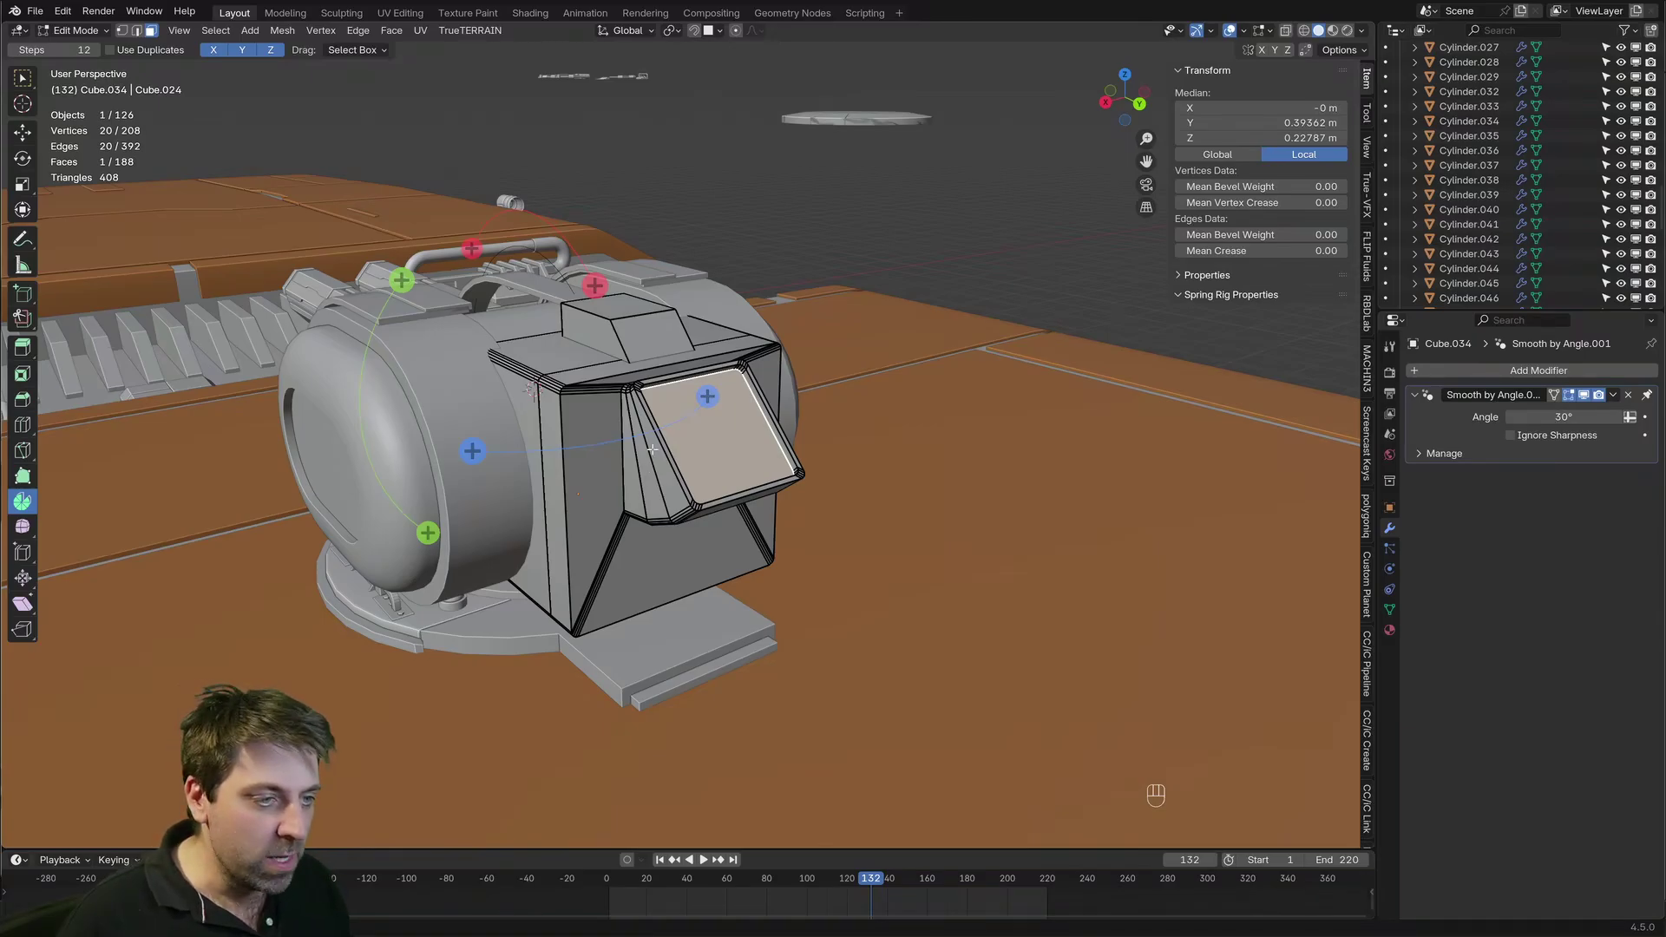
pyautogui.moveTo(652, 449); pyautogui.dragTo(586, 411, button='middle')
pyautogui.scroll(3, 587, 411)
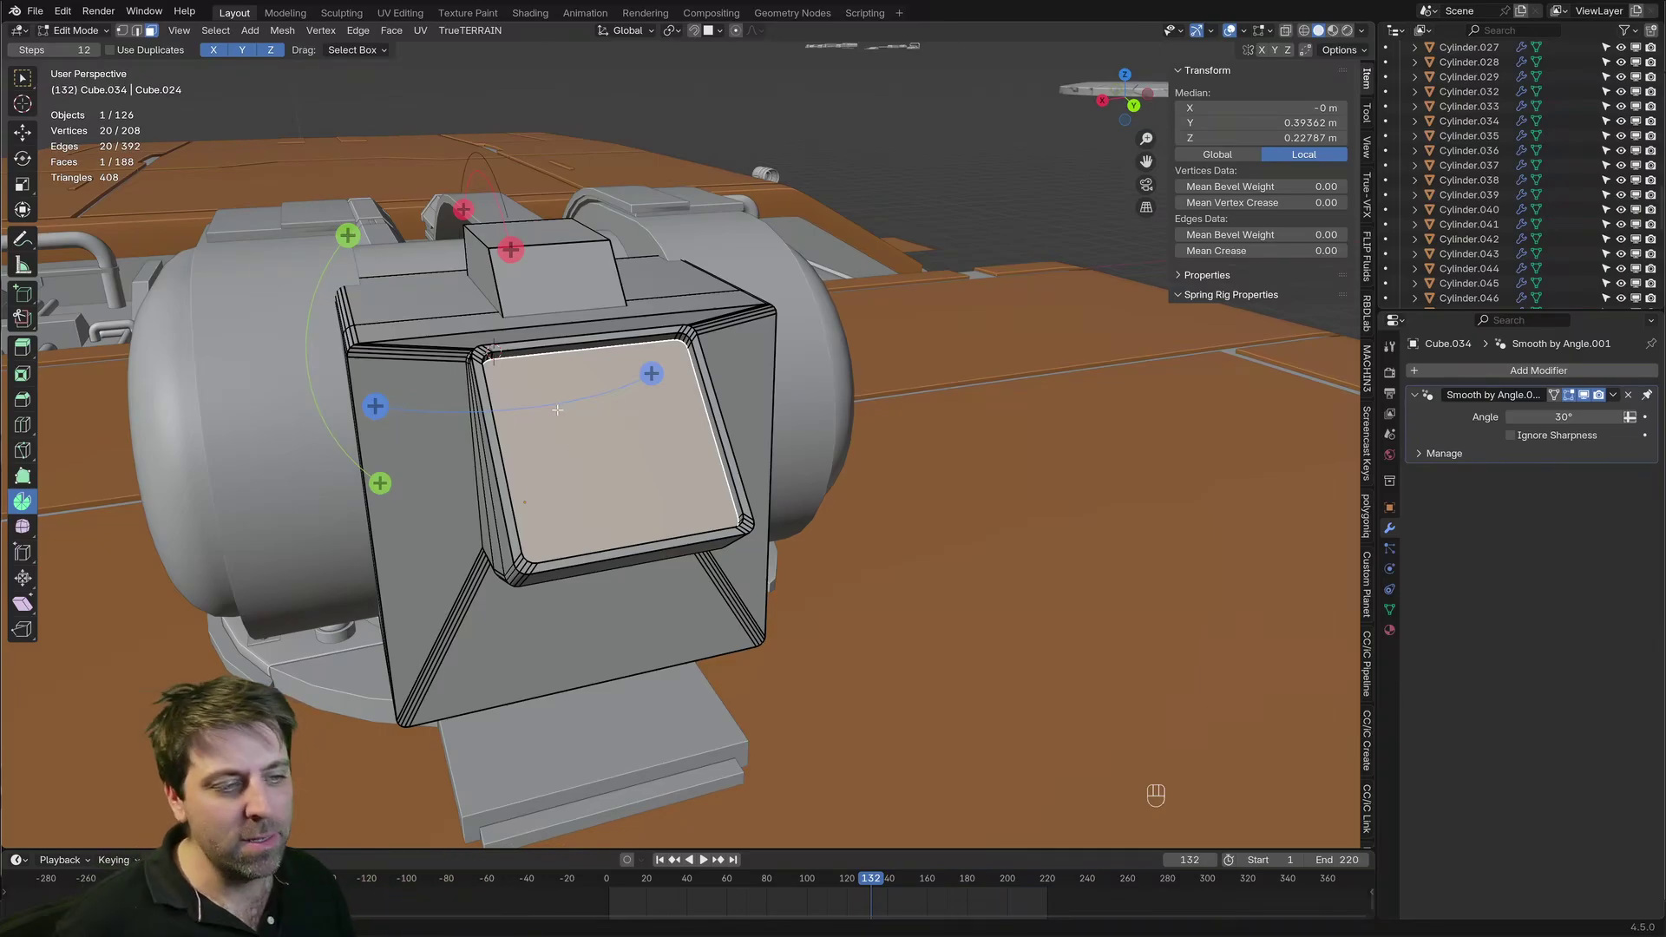
pyautogui.moveTo(557, 422); pyautogui.dragTo(623, 407, button='middle')
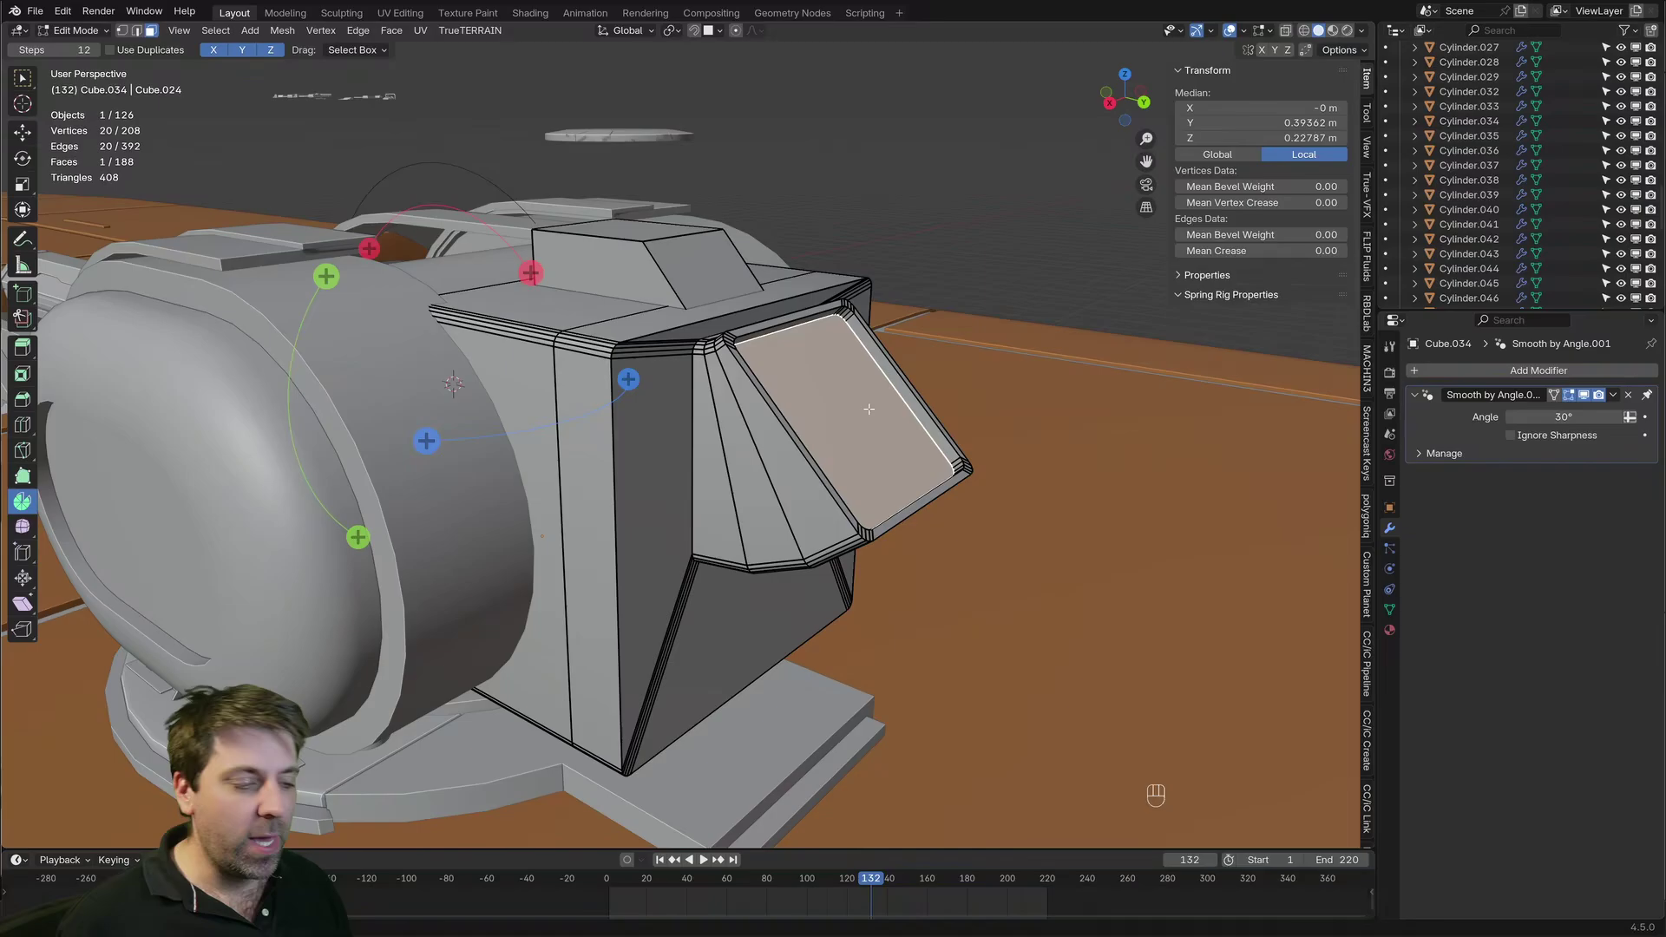
# Try to bevel the edge loop running around the outer front of the box housing
pyautogui.press('2')
pyautogui.keyDown('alt'); pyautogui.click(618, 577); pyautogui.keyUp('alt')
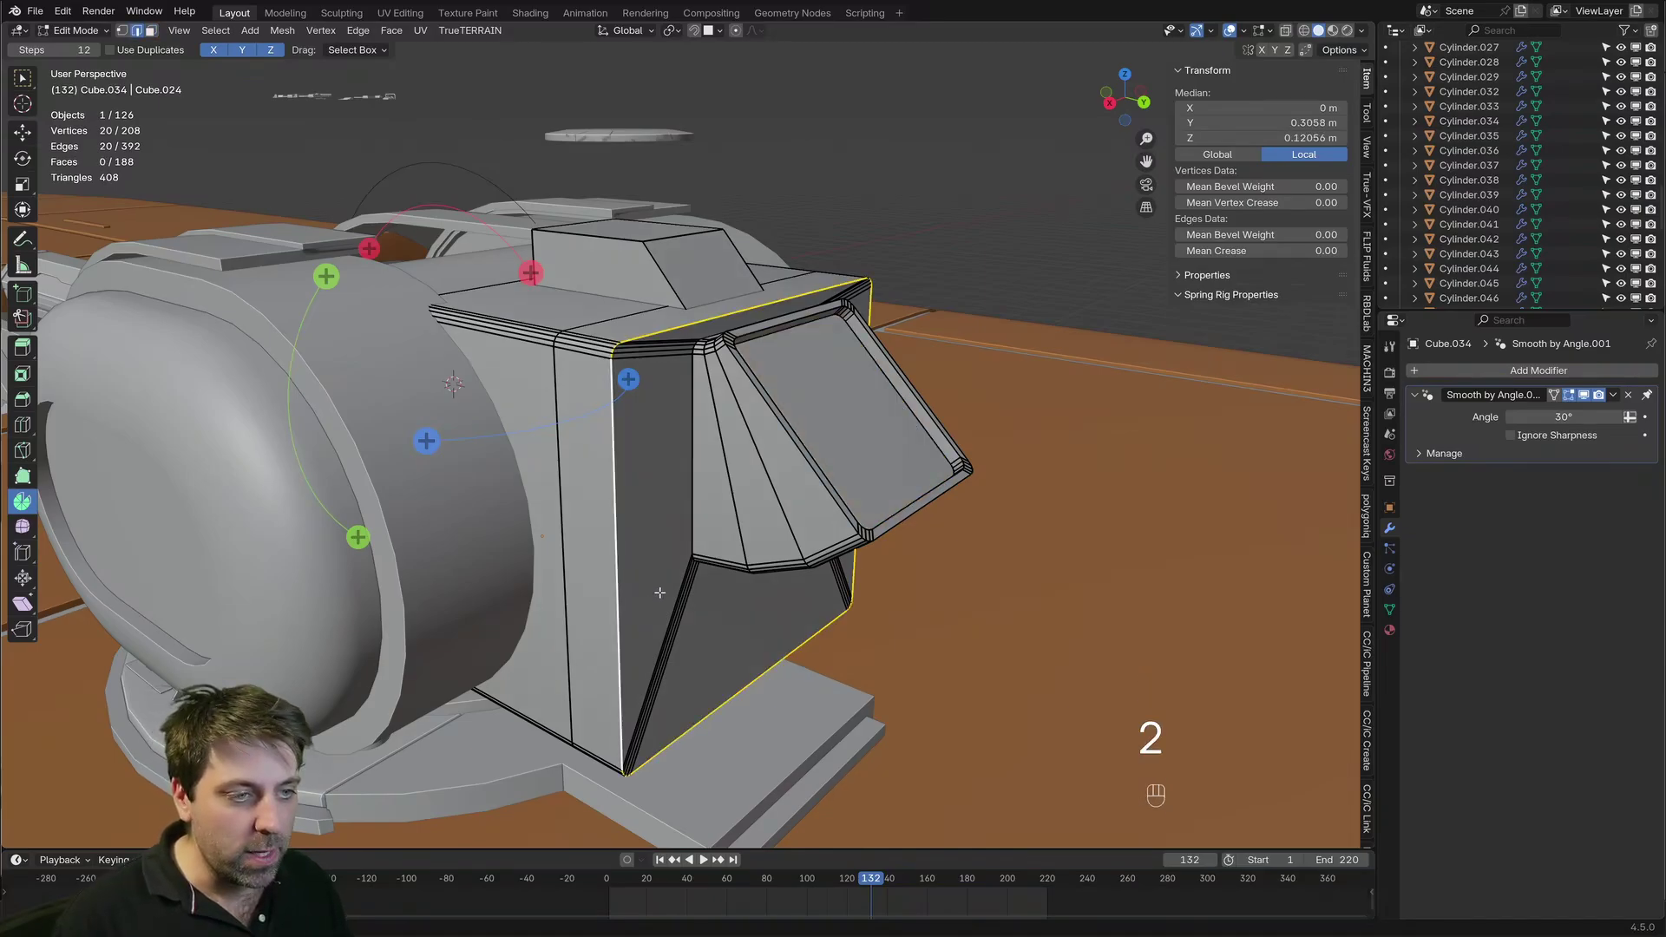
pyautogui.keyDown('shift'); pyautogui.moveTo(831, 730); pyautogui.dragTo(820, 720, button='middle'); pyautogui.keyUp('shift')
pyautogui.hotkey('ctrl', 'b')
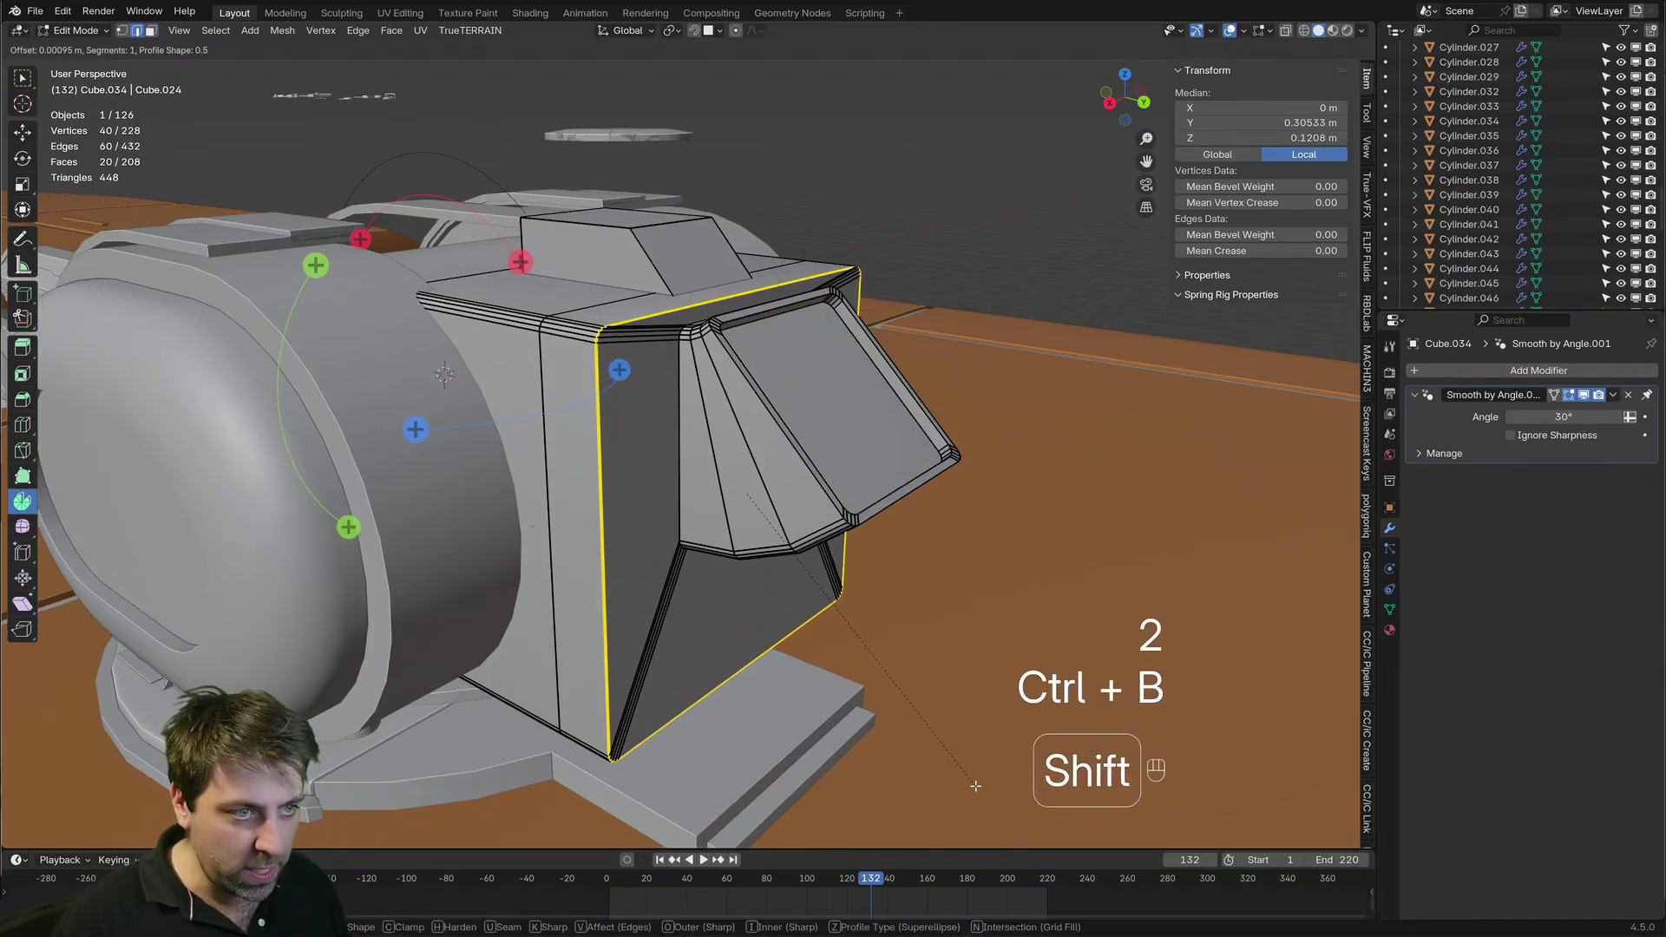
pyautogui.click(1012, 822)
pyautogui.press('Tab')
pyautogui.press('Tab')
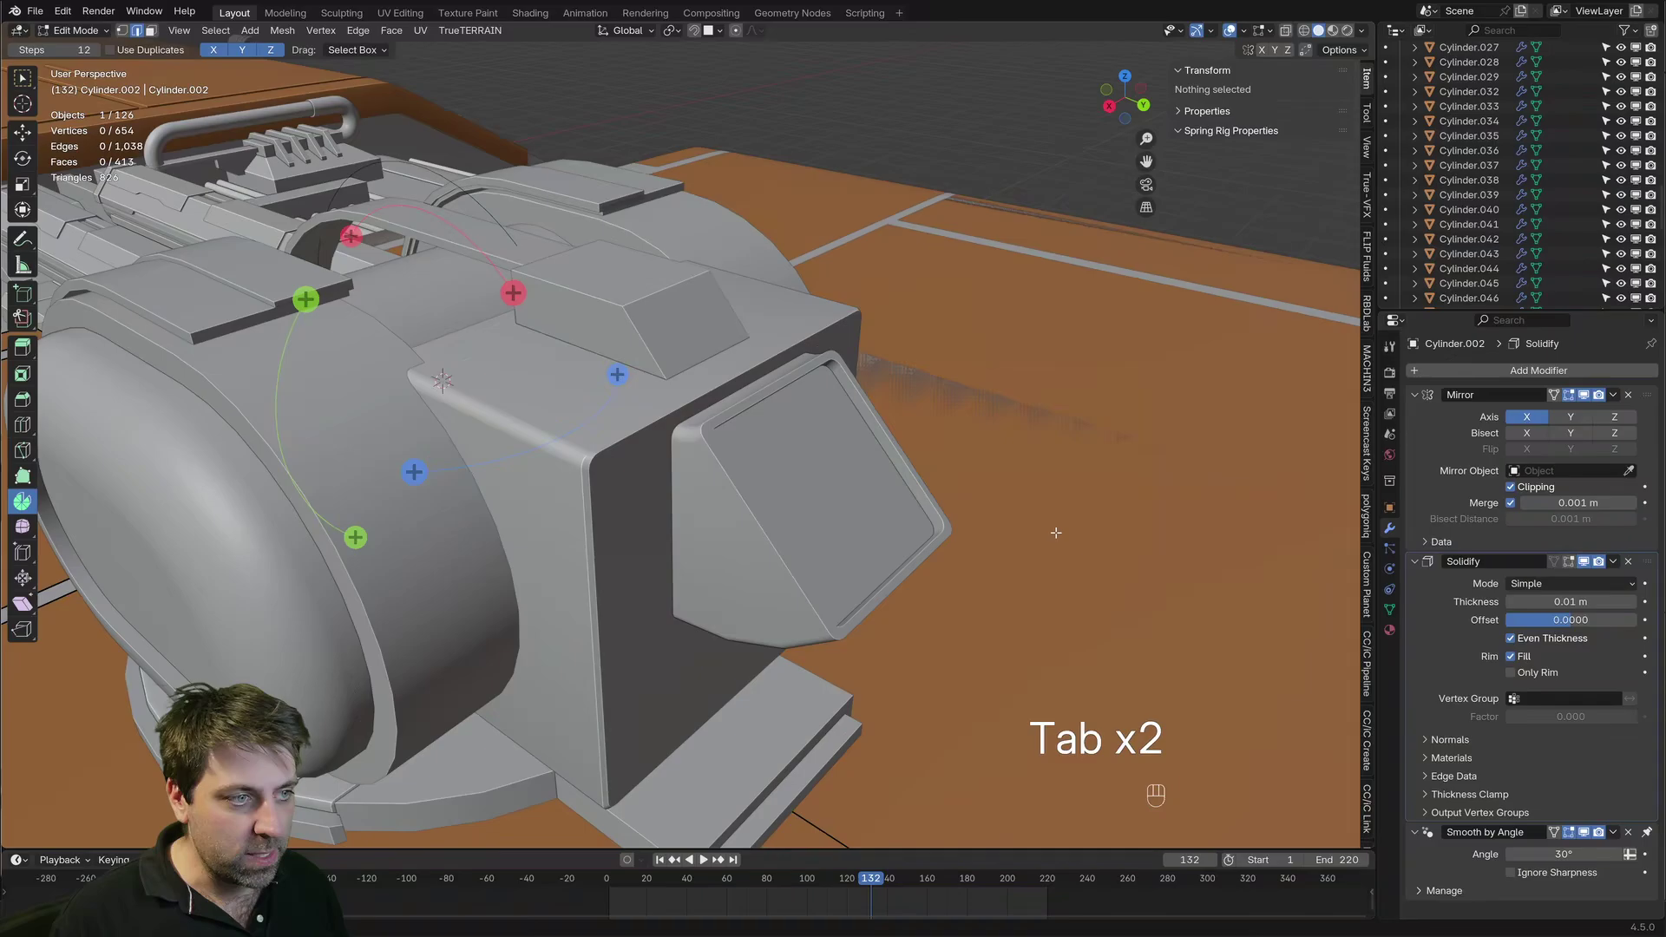
# Undo the bevel on the housing's front edge loop and restore the loop selection
pyautogui.hotkey('ctrl', 'z')
pyautogui.hotkey('ctrl', 'z')
pyautogui.hotkey('ctrl', 'z')
pyautogui.moveTo(813, 469)
pyautogui.mouseDown(button='middle')
pyautogui.moveTo(882, 435)
pyautogui.moveTo(810, 468)
pyautogui.mouseUp(button='middle')
pyautogui.scroll(4, 881, 435)
pyautogui.hotkey('ctrl', 'z')
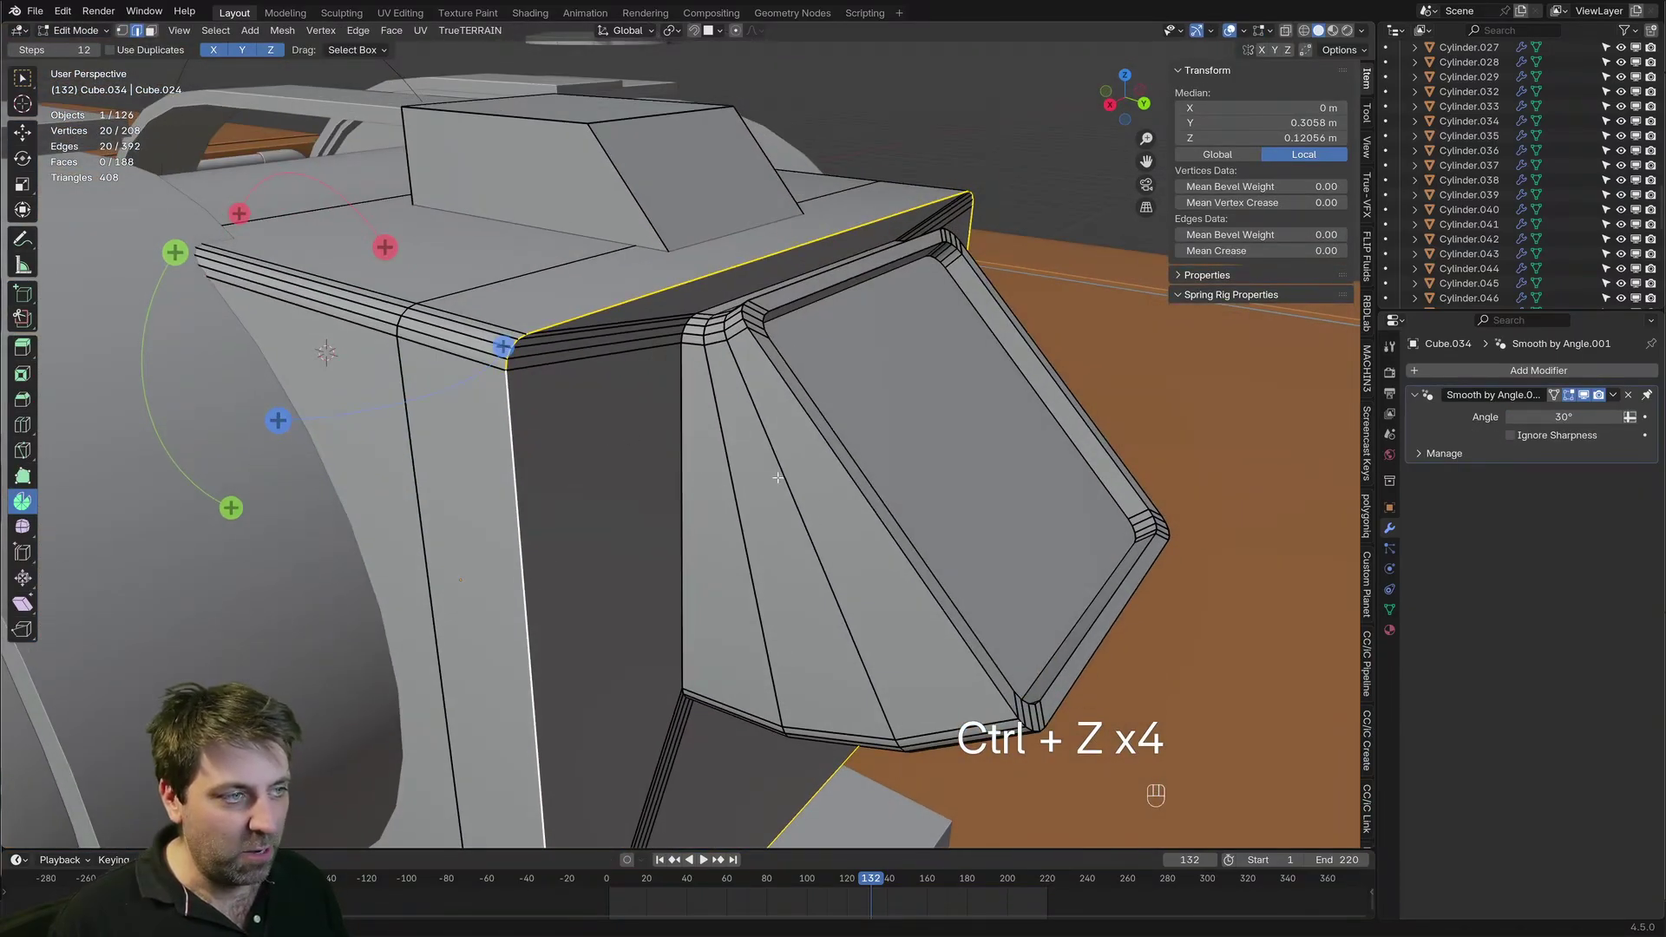
pyautogui.press('Tab')
pyautogui.press('Tab')
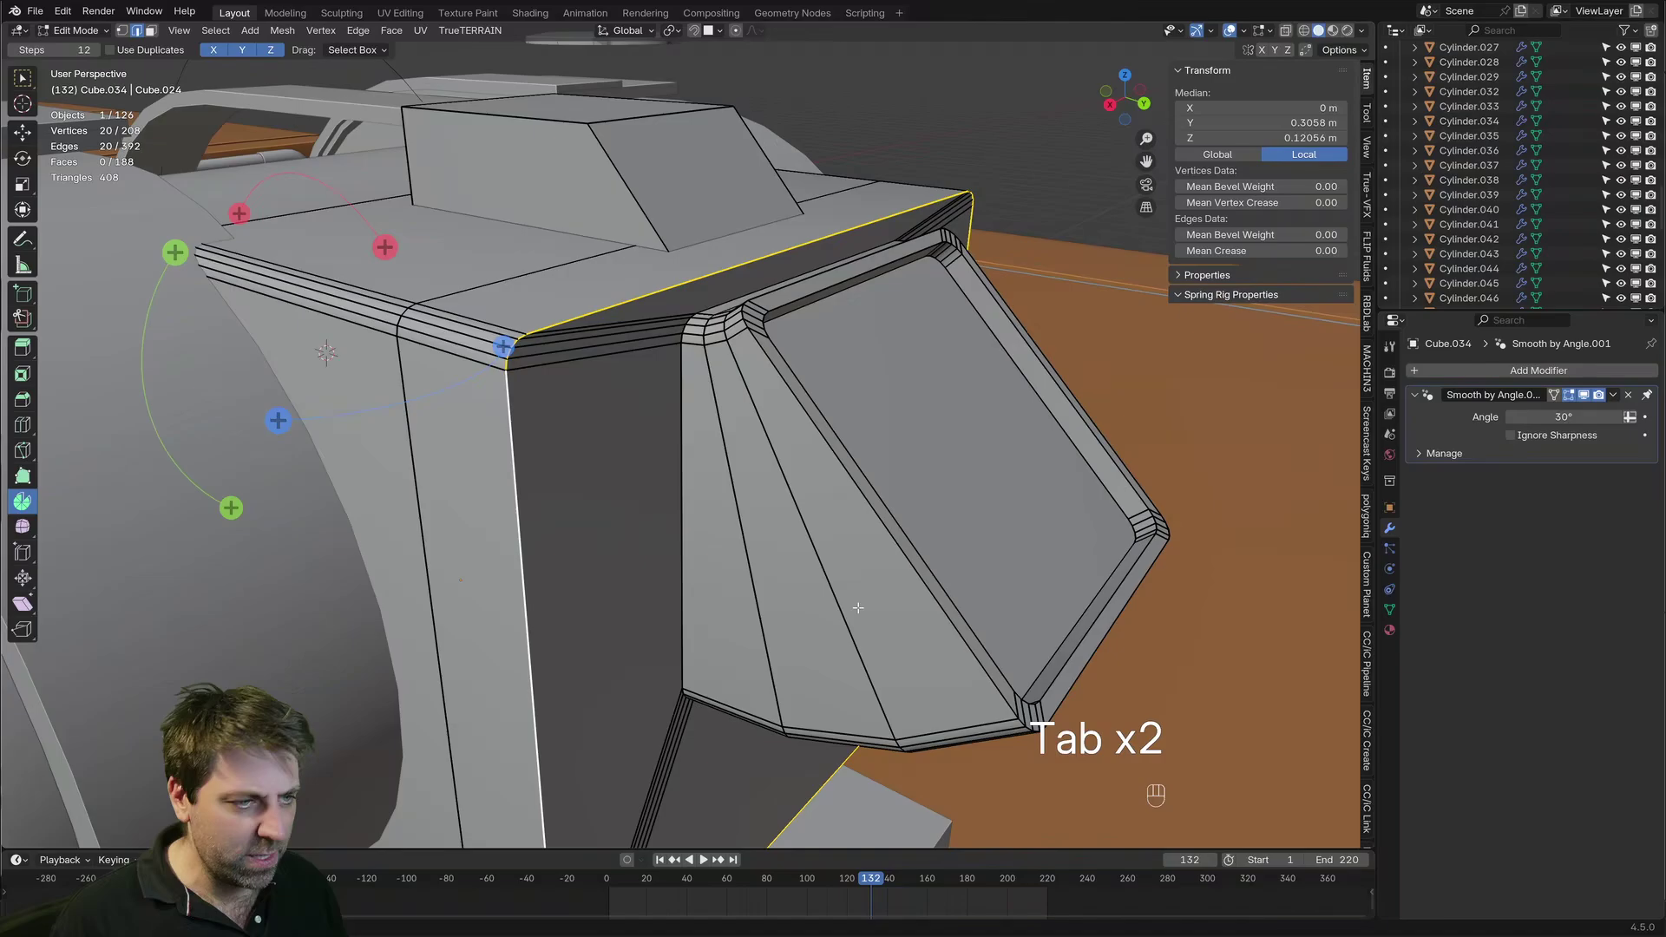
# Try a multi-segment bevel on the housing's front edge loop, undo it and leave mesh editing
pyautogui.hotkey('ctrl', 'b')
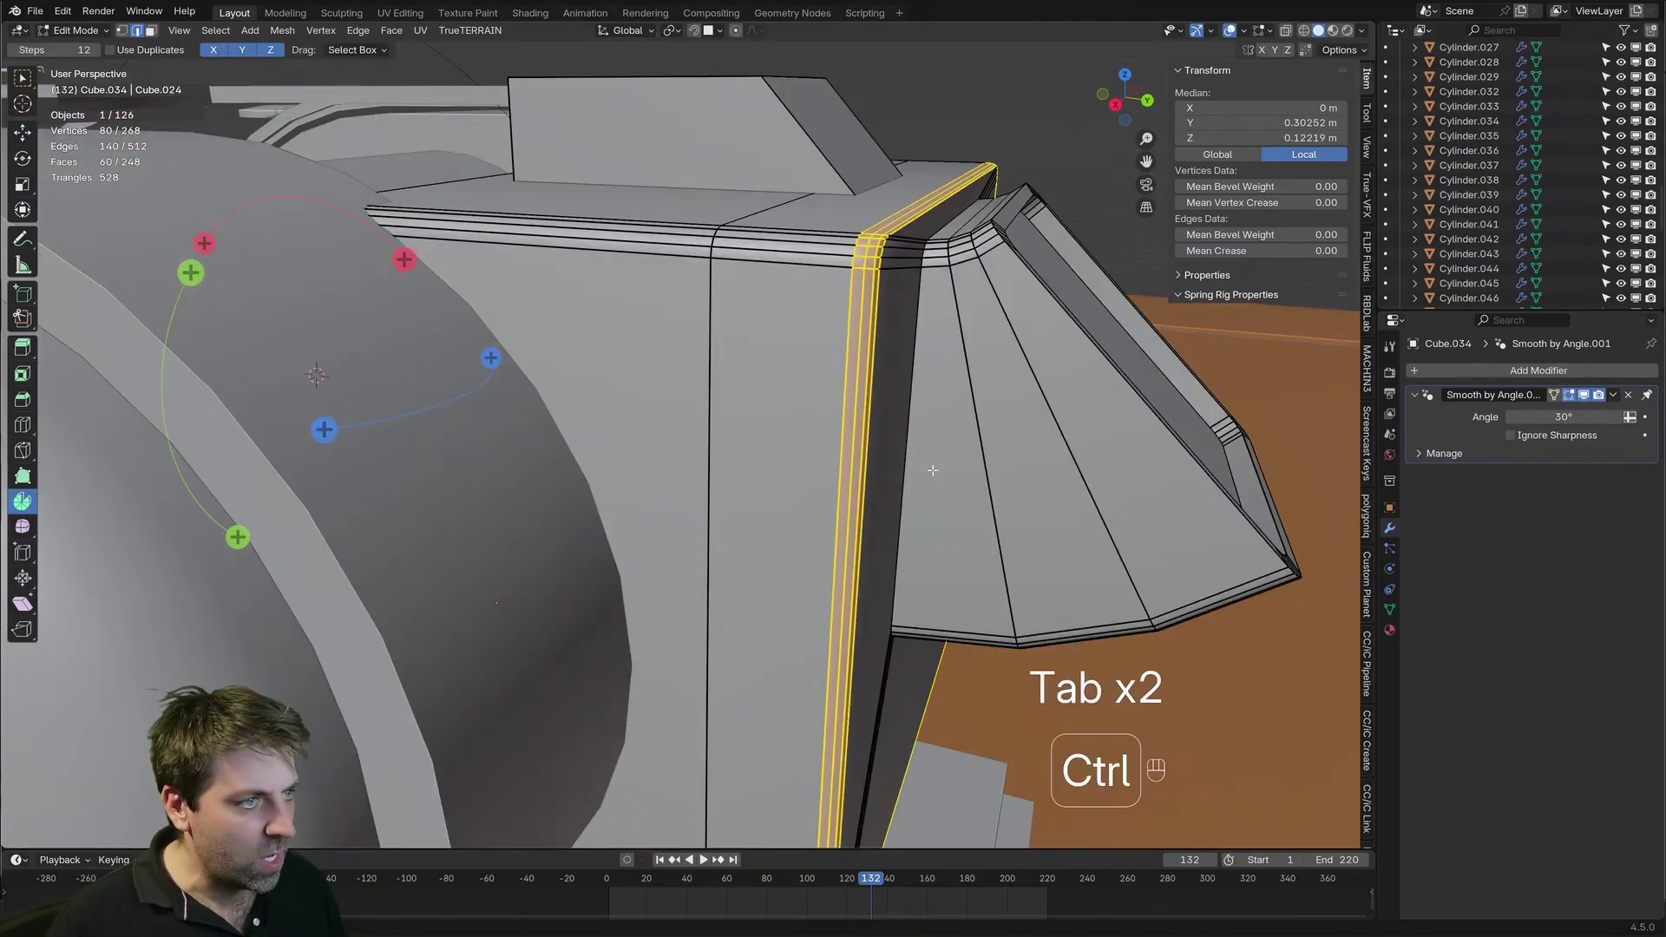
pyautogui.hotkey('ctrl', 'z')
pyautogui.hotkey('ctrl', 'z')
pyautogui.hotkey('ctrl', 'z')
pyautogui.hotkey('ctrl', 'z')
pyautogui.moveTo(934, 476); pyautogui.dragTo(887, 470, button='middle')
pyautogui.press('Tab')
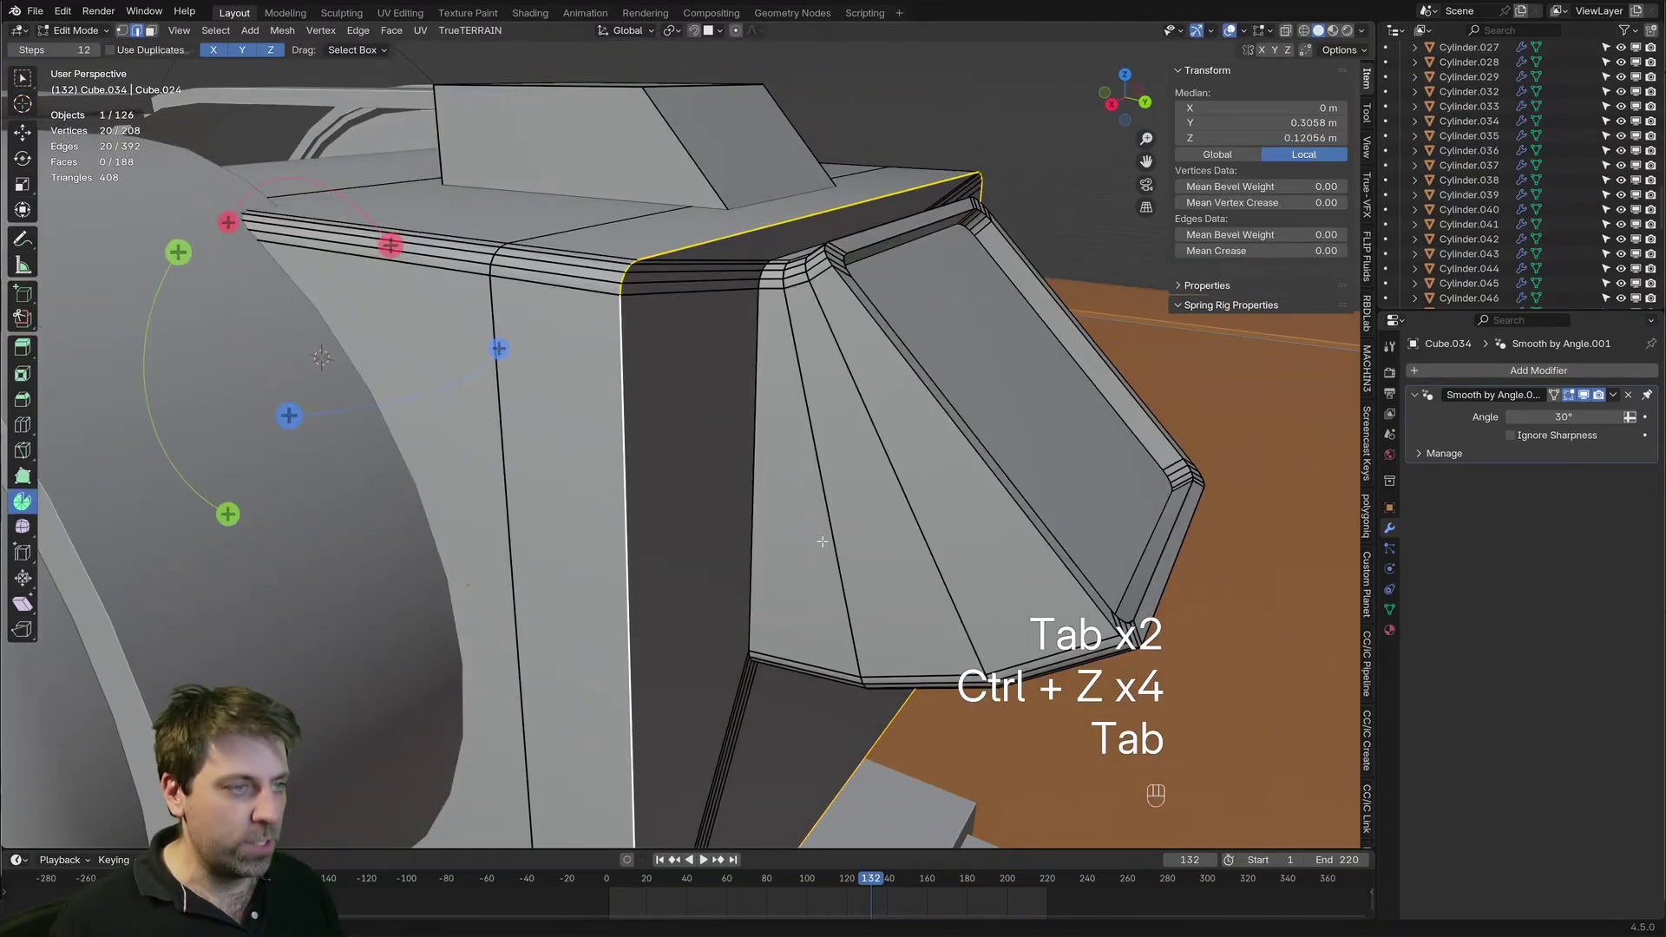
pyautogui.scroll(-2, 821, 529)
pyautogui.scroll(-6, 819, 510)
pyautogui.press('Tab')
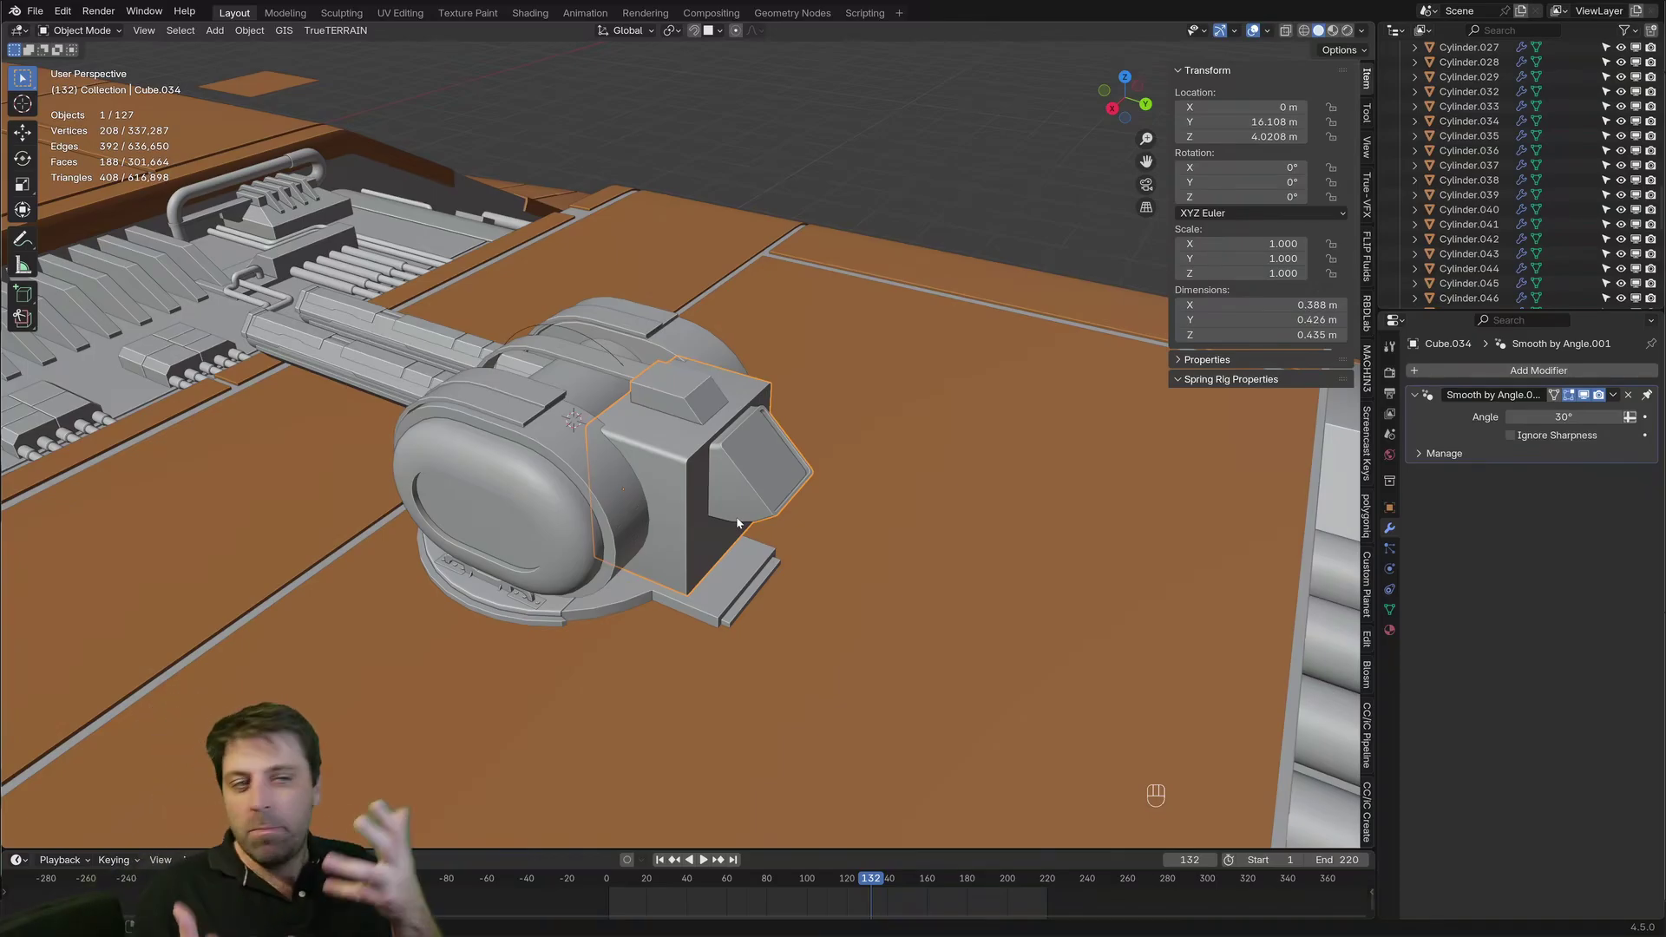
pyautogui.moveTo(742, 465); pyautogui.dragTo(681, 521, button='middle')
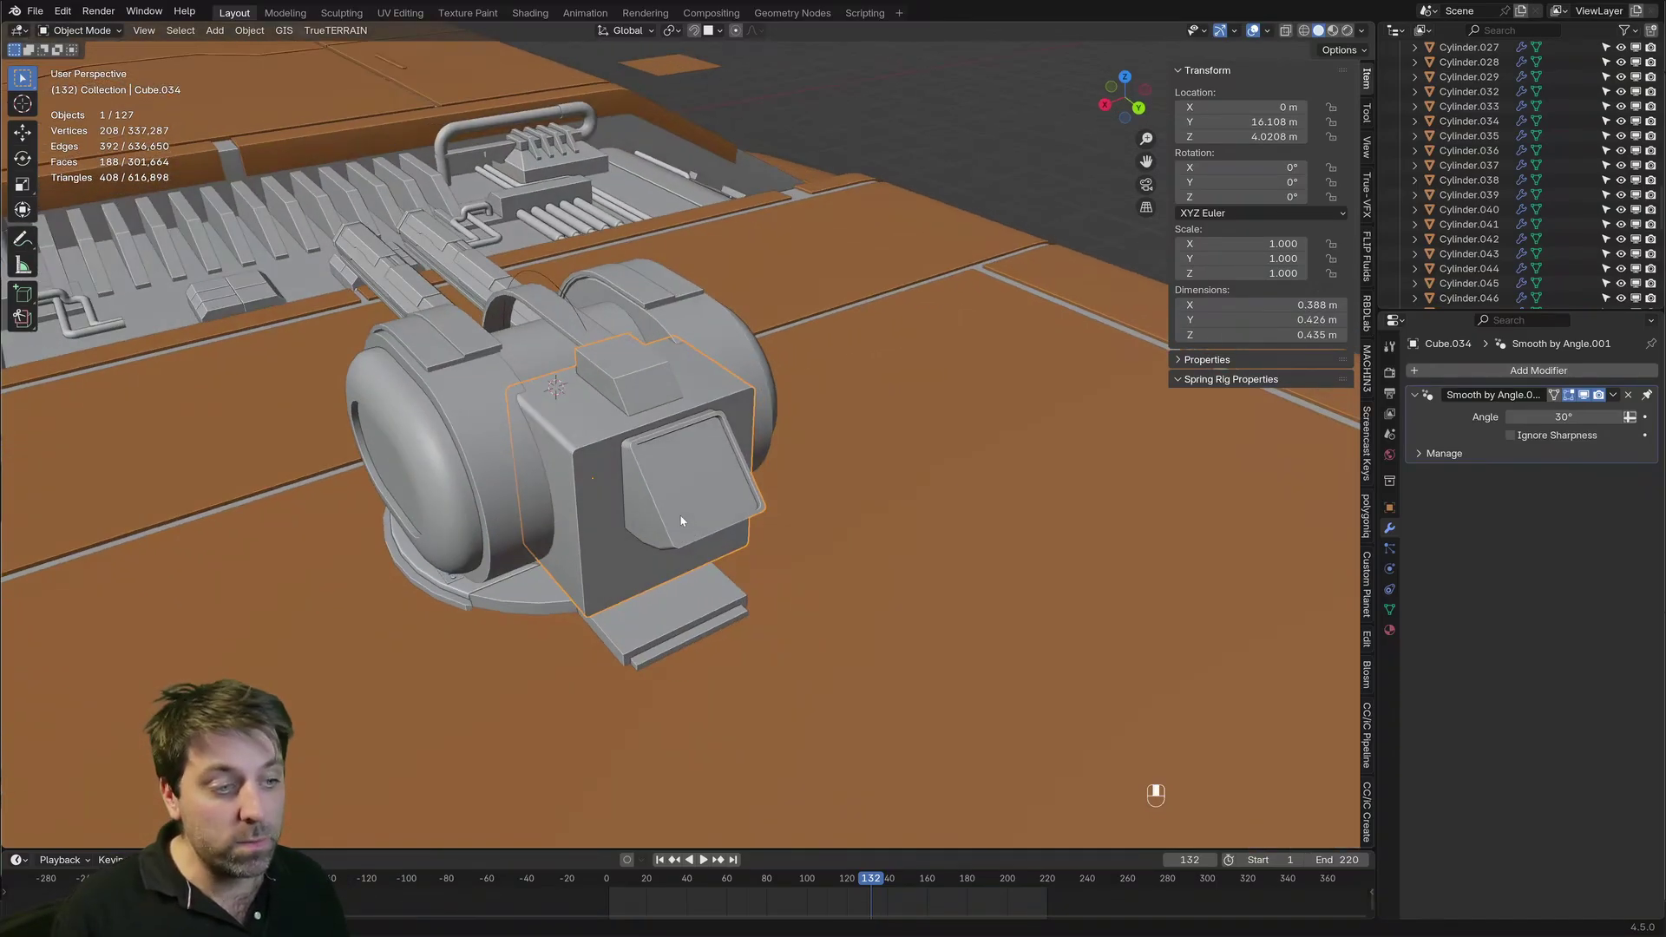
# Snap the 3D cursor to the centre of the housing's slanted recessed panel face
pyautogui.press('Tab')
pyautogui.scroll(2, 681, 516)
pyautogui.press('Tab')
pyautogui.press('Tab')
pyautogui.press('Tab')
pyautogui.press('Tab')
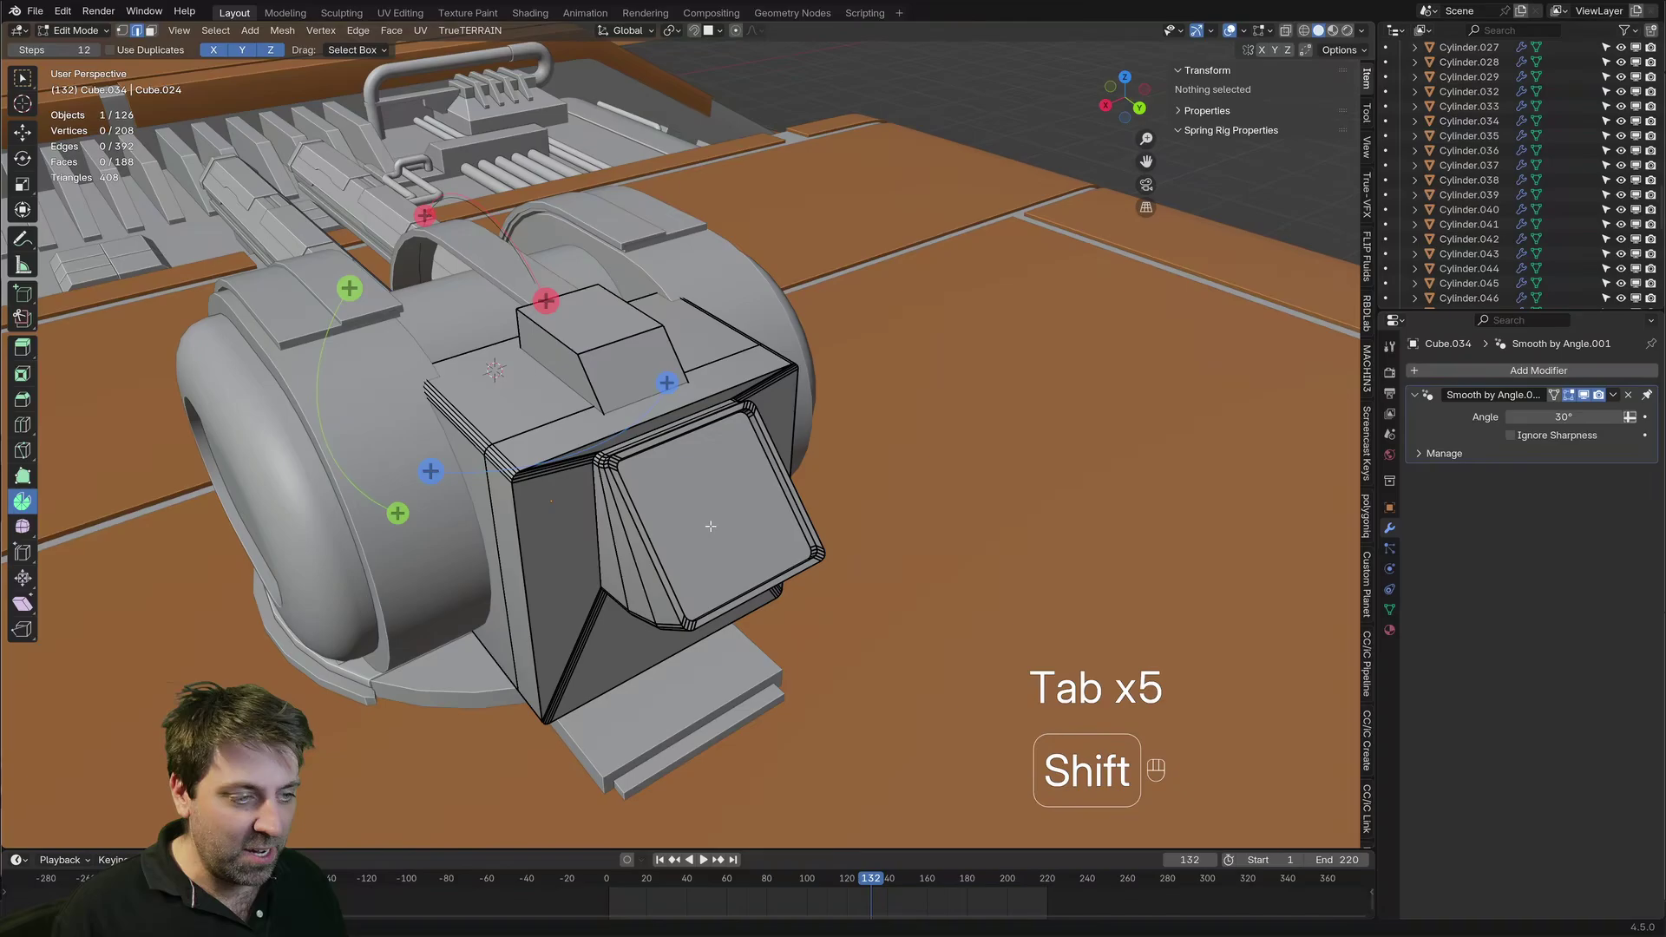
pyautogui.press('3')
pyautogui.click(701, 501)
pyautogui.hotkey('shift', 's')
pyautogui.click(753, 630)
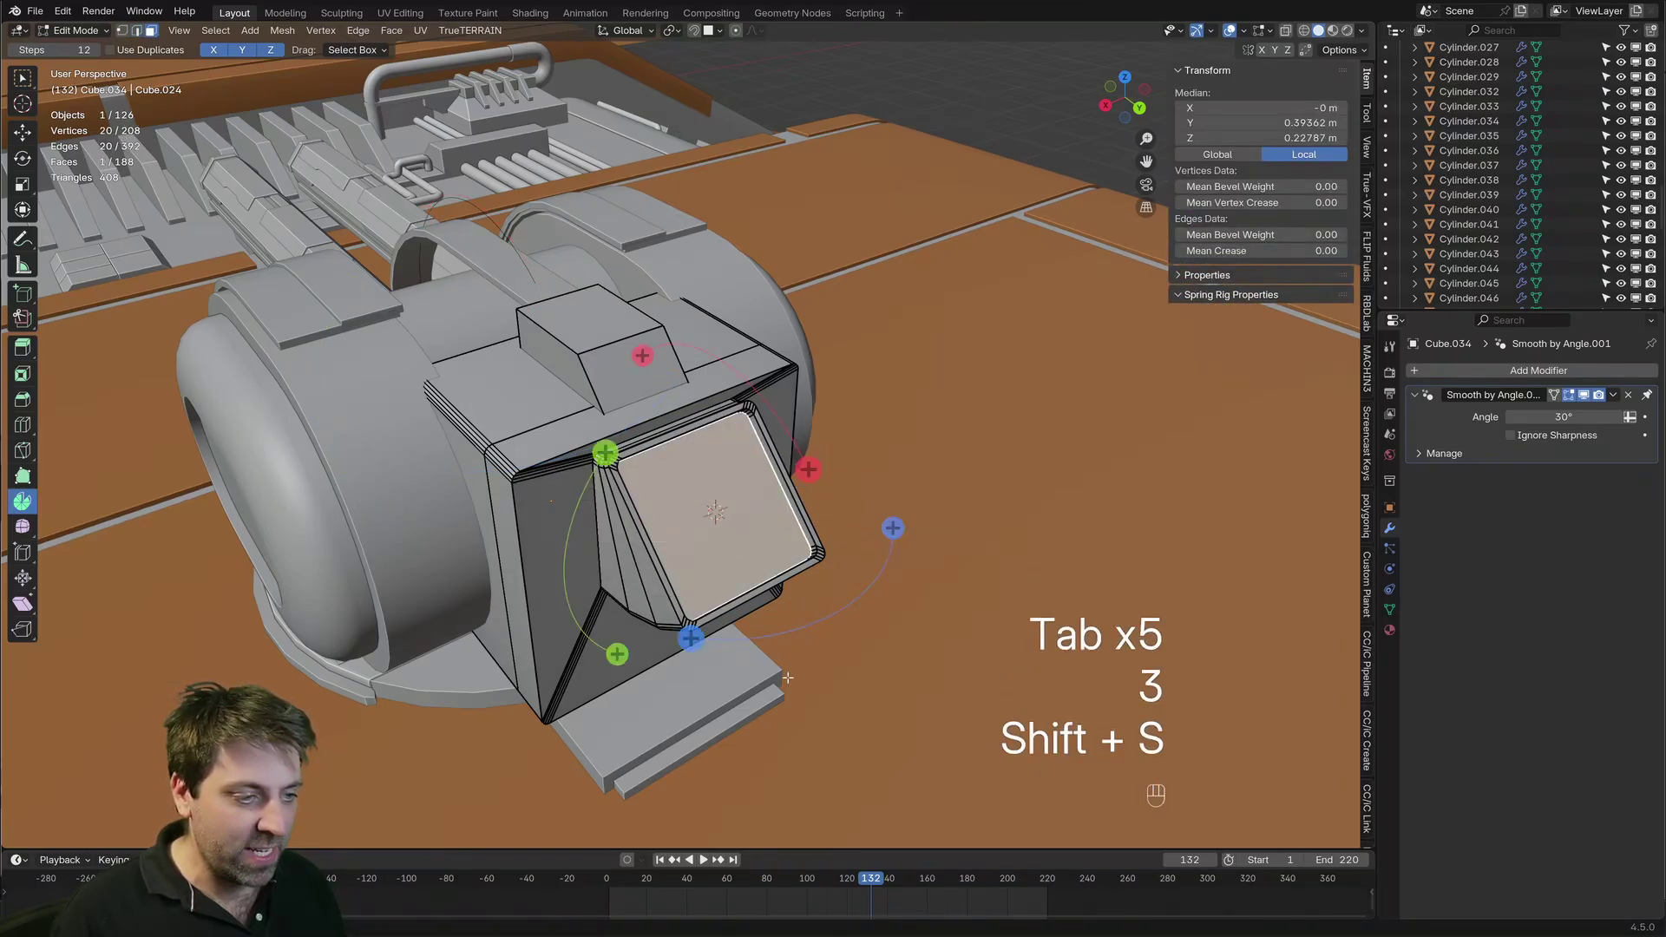
pyautogui.hotkey('shift', 's')
pyautogui.click(722, 634)
# Add a mesh cylinder at the 3D cursor and scale its mesh down to about 0.044 m on each axis
pyautogui.press('Tab')
pyautogui.hotkey('shift', 'a')
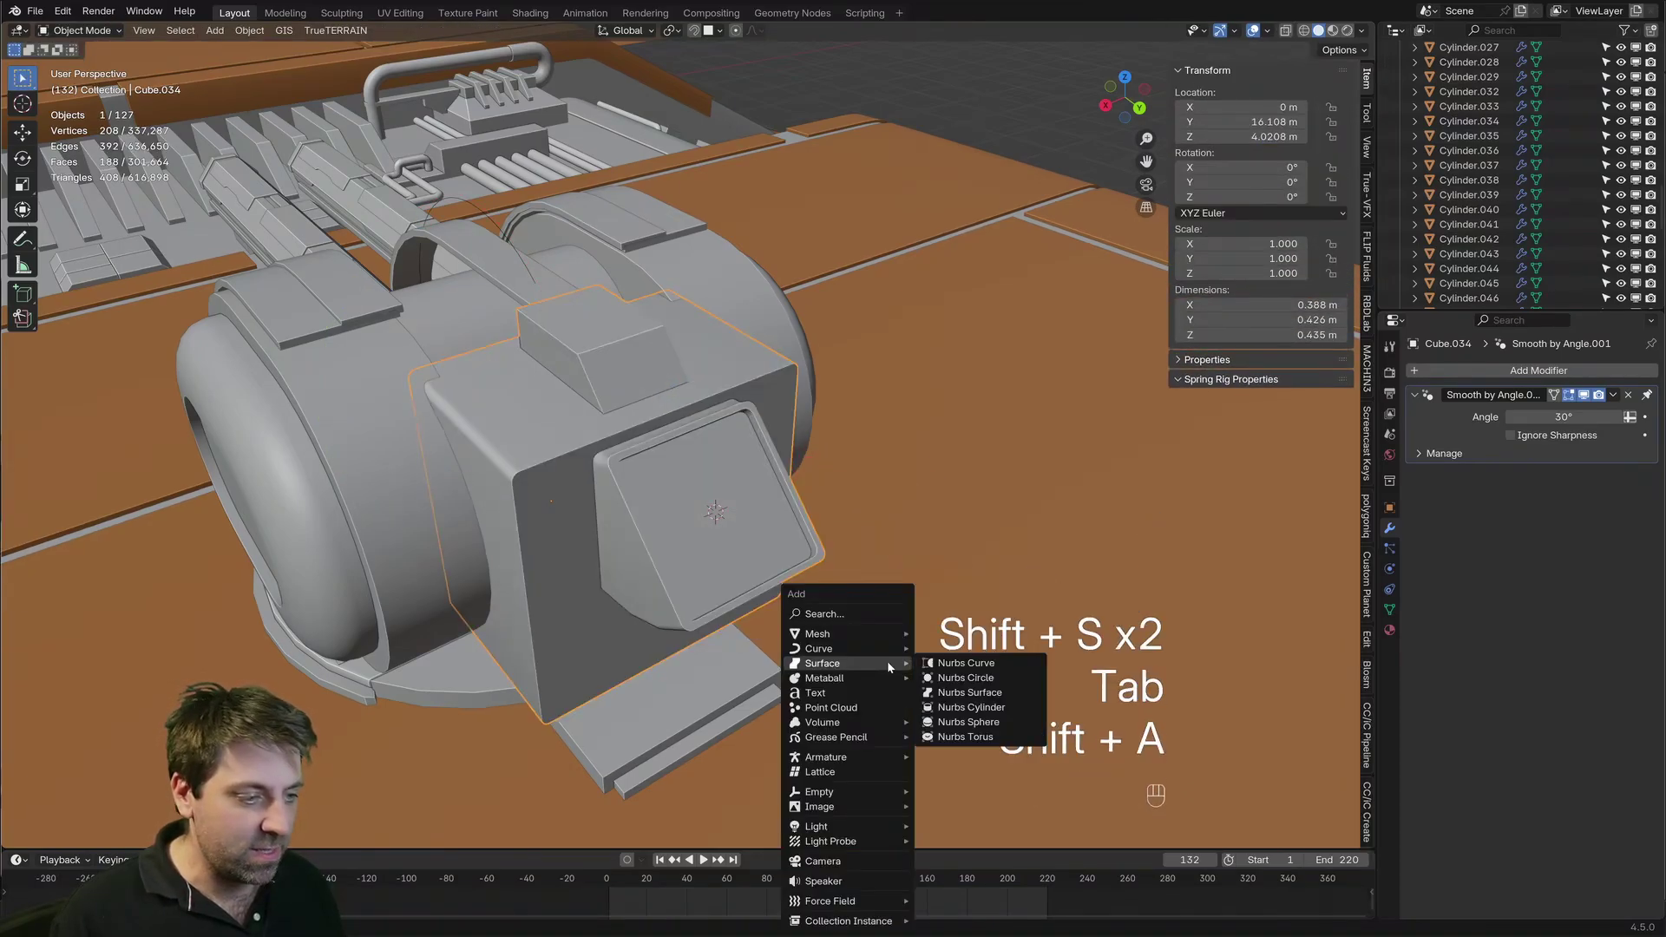
pyautogui.moveTo(882, 625)
pyautogui.click(954, 426)
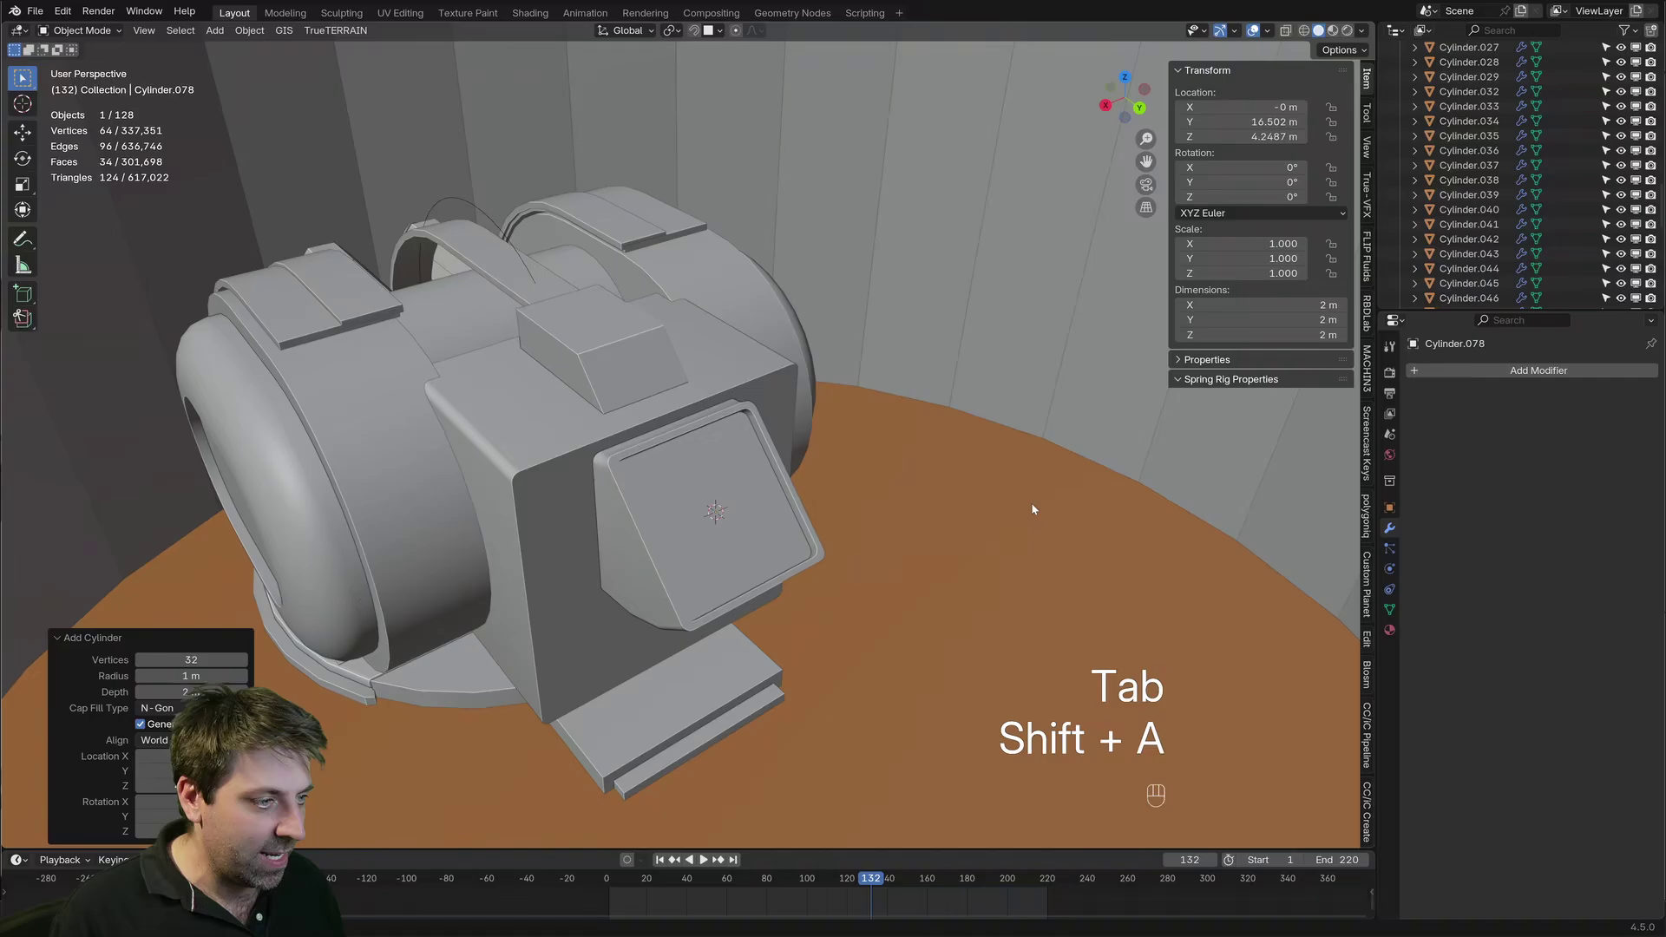
pyautogui.press('Tab')
pyautogui.press('s')
pyautogui.press('s')
pyautogui.click(759, 547)
pyautogui.press('Tab')
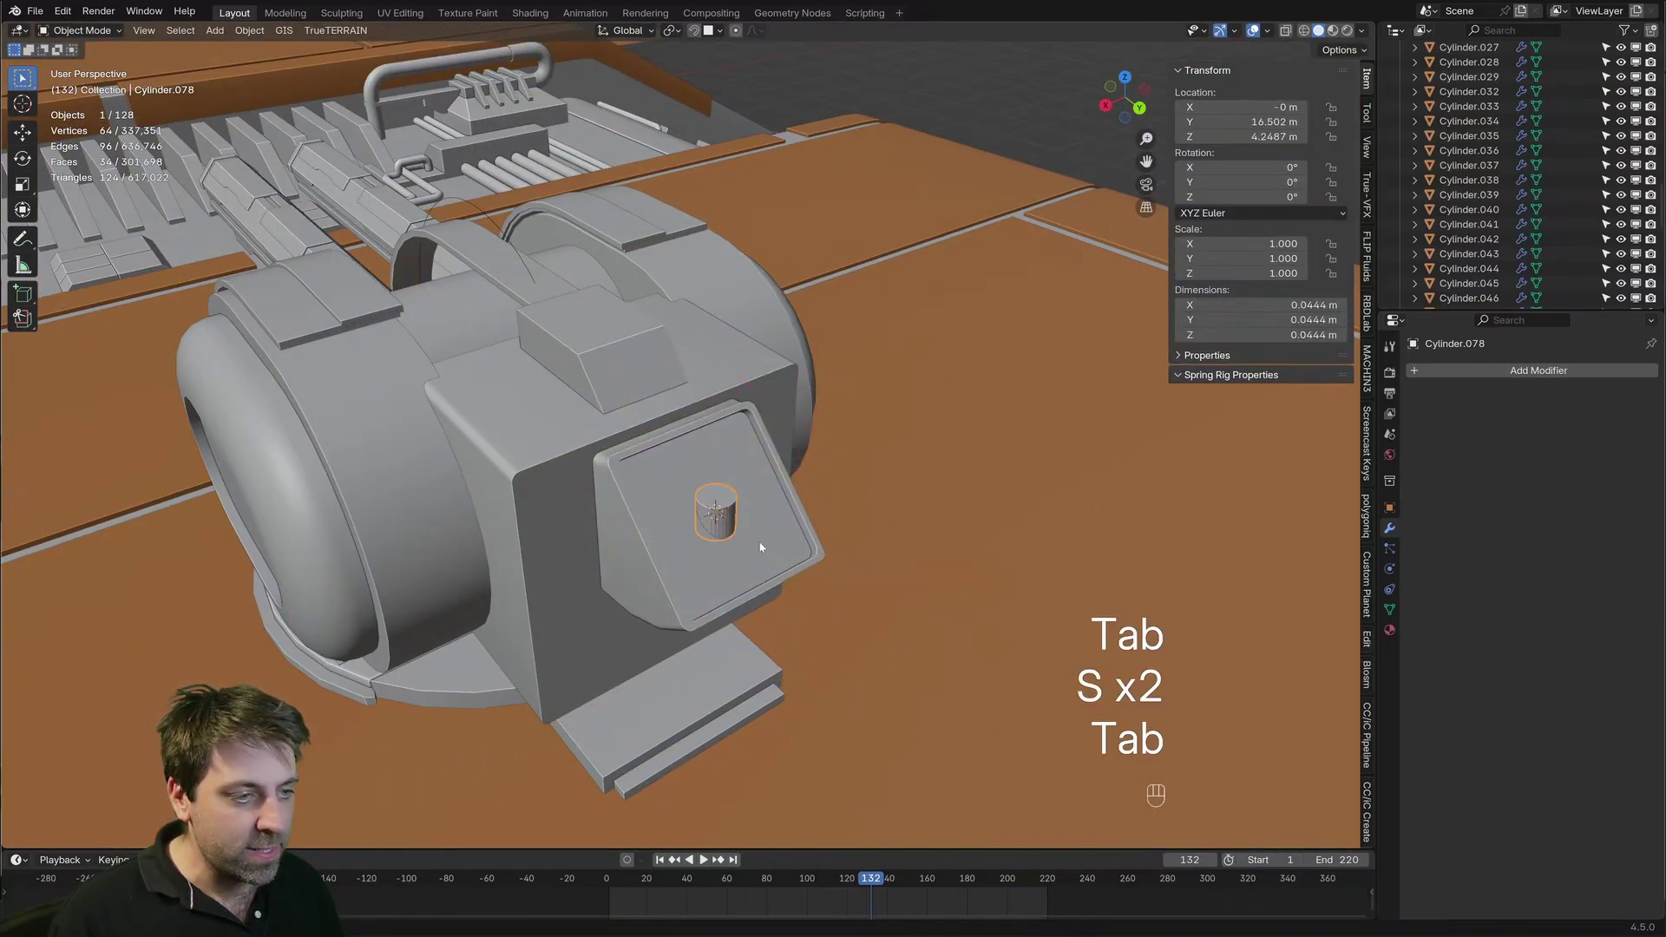
# Rotate the small cylinder 45° in the right orthographic view to match the slanted panel
pyautogui.press('KP_3')
pyautogui.scroll(3, 759, 548)
pyautogui.press('r')
pyautogui.press('KP_4')
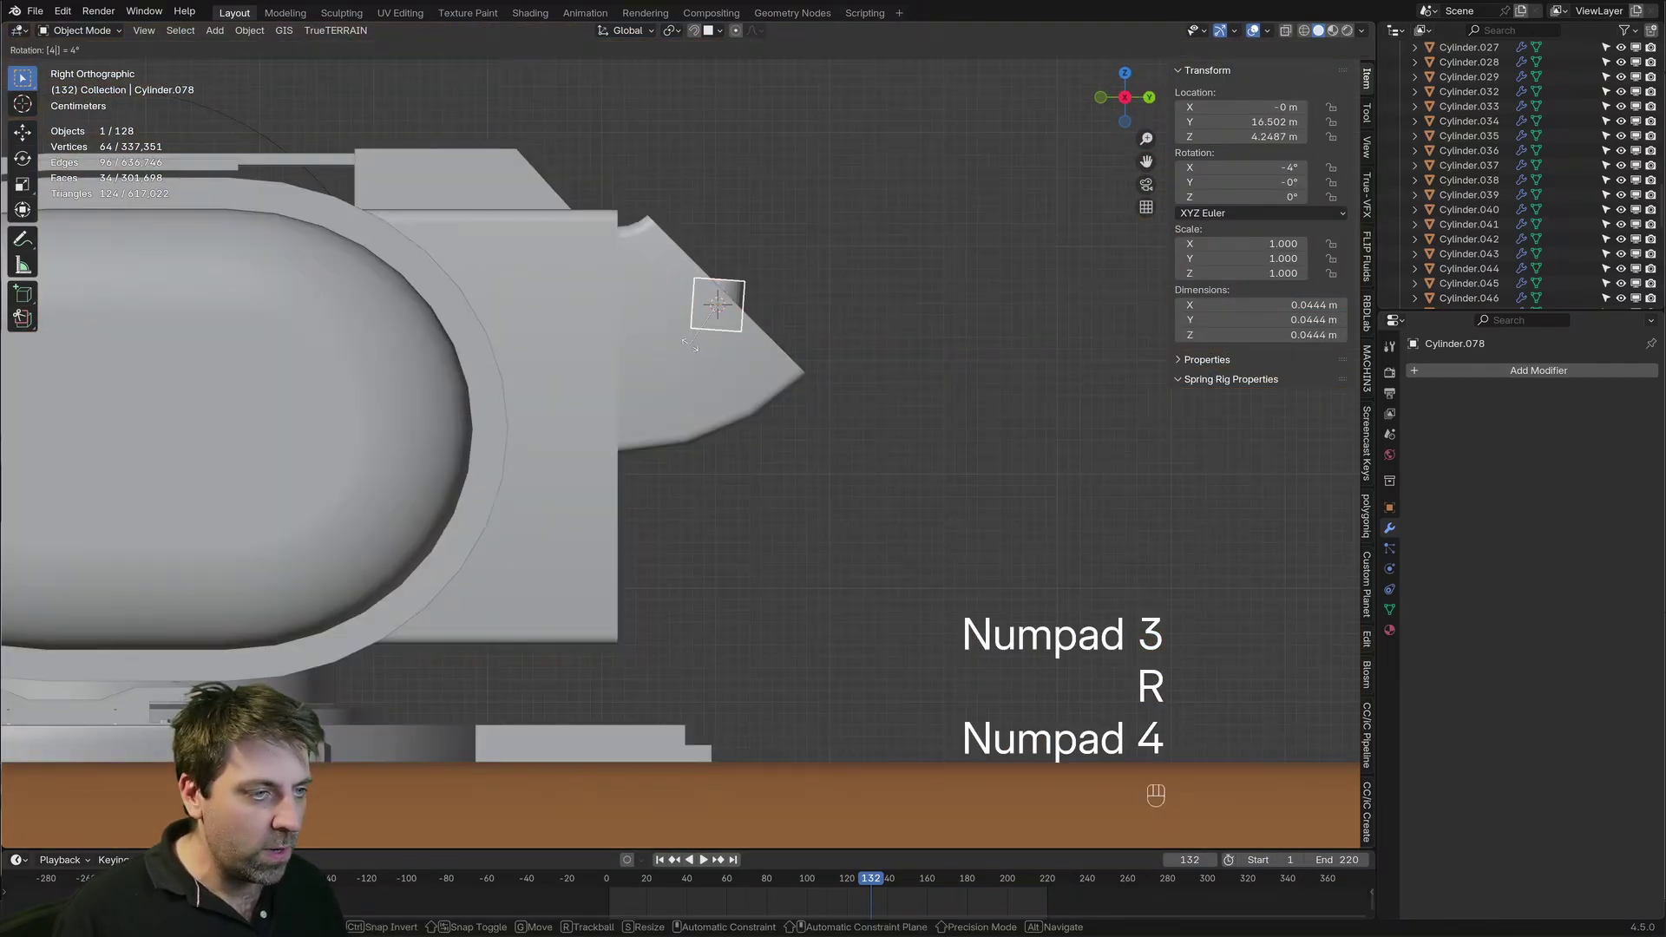
pyautogui.press('KP_5')
pyautogui.press('KP_Enter')
# Try to move the cylinder along the global Y axis and along its local Y axis
pyautogui.moveTo(707, 349); pyautogui.dragTo(327, 428, button='middle')
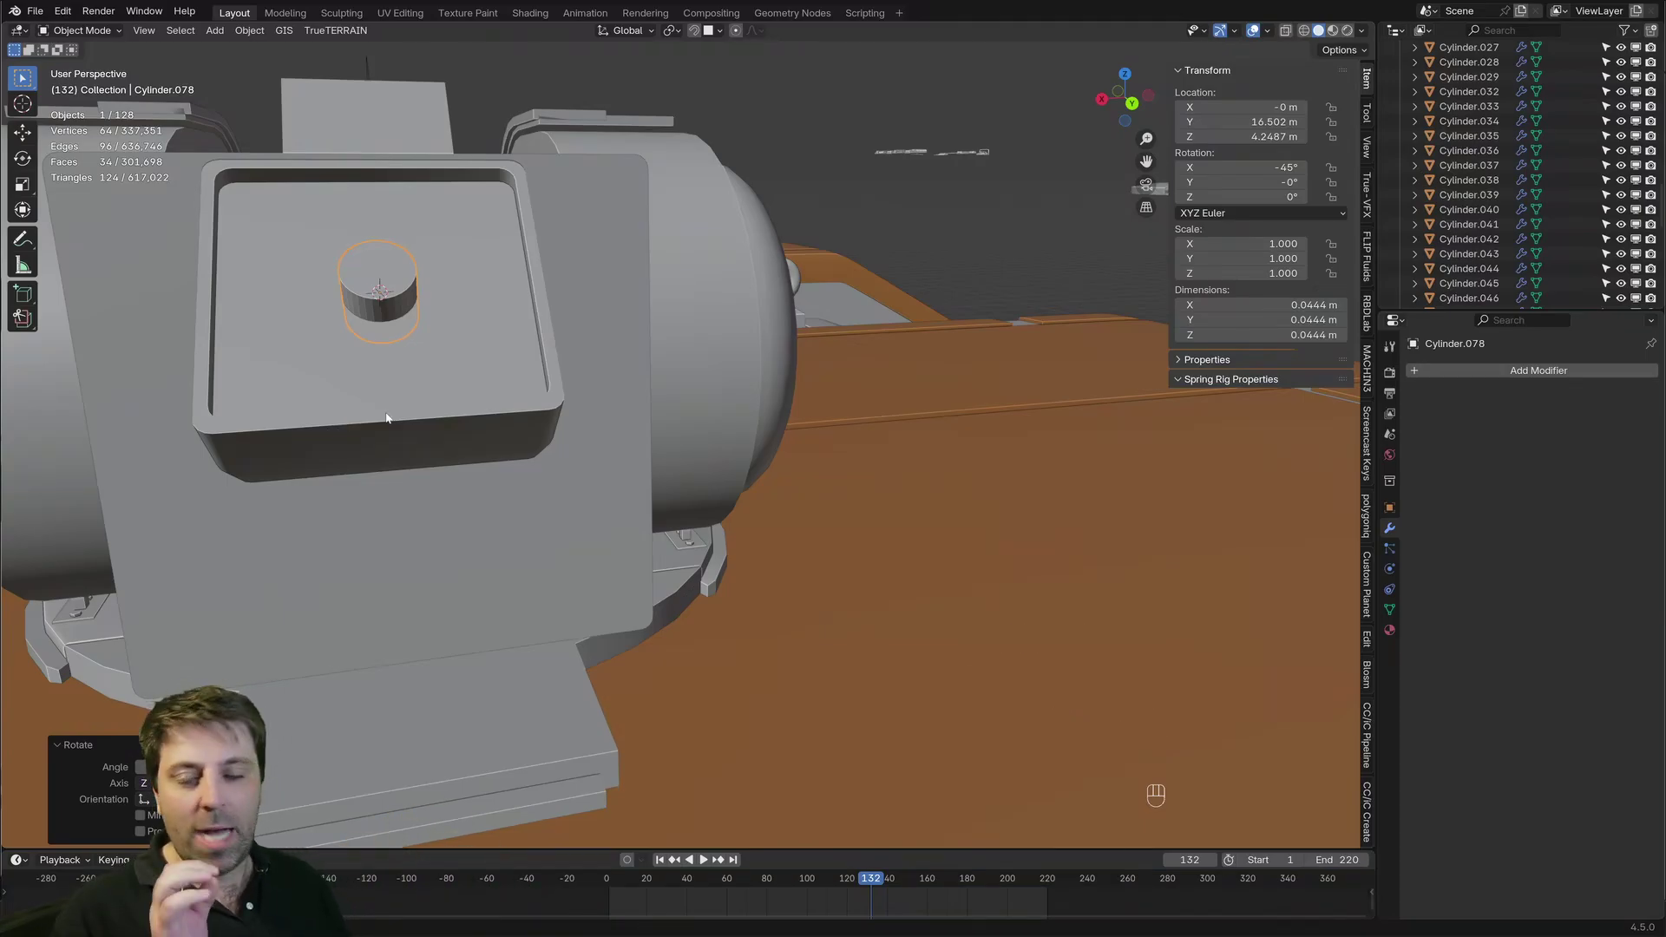
pyautogui.moveTo(415, 399); pyautogui.dragTo(567, 512, button='middle')
pyautogui.press('g')
pyautogui.press('y')
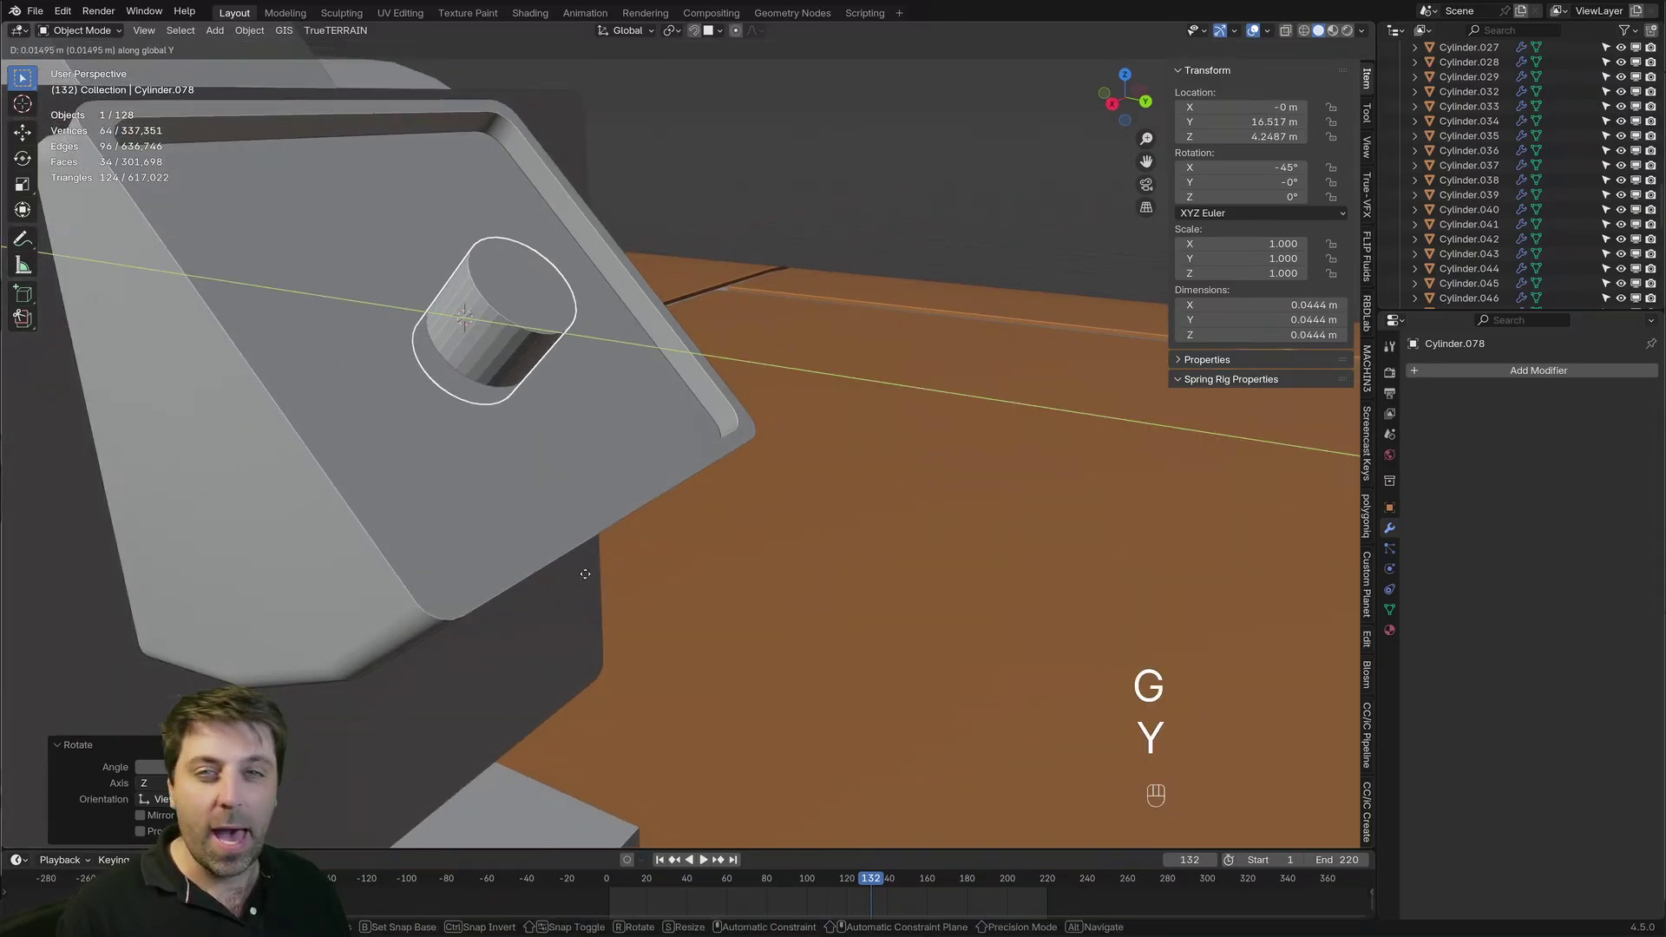
pyautogui.press('y')
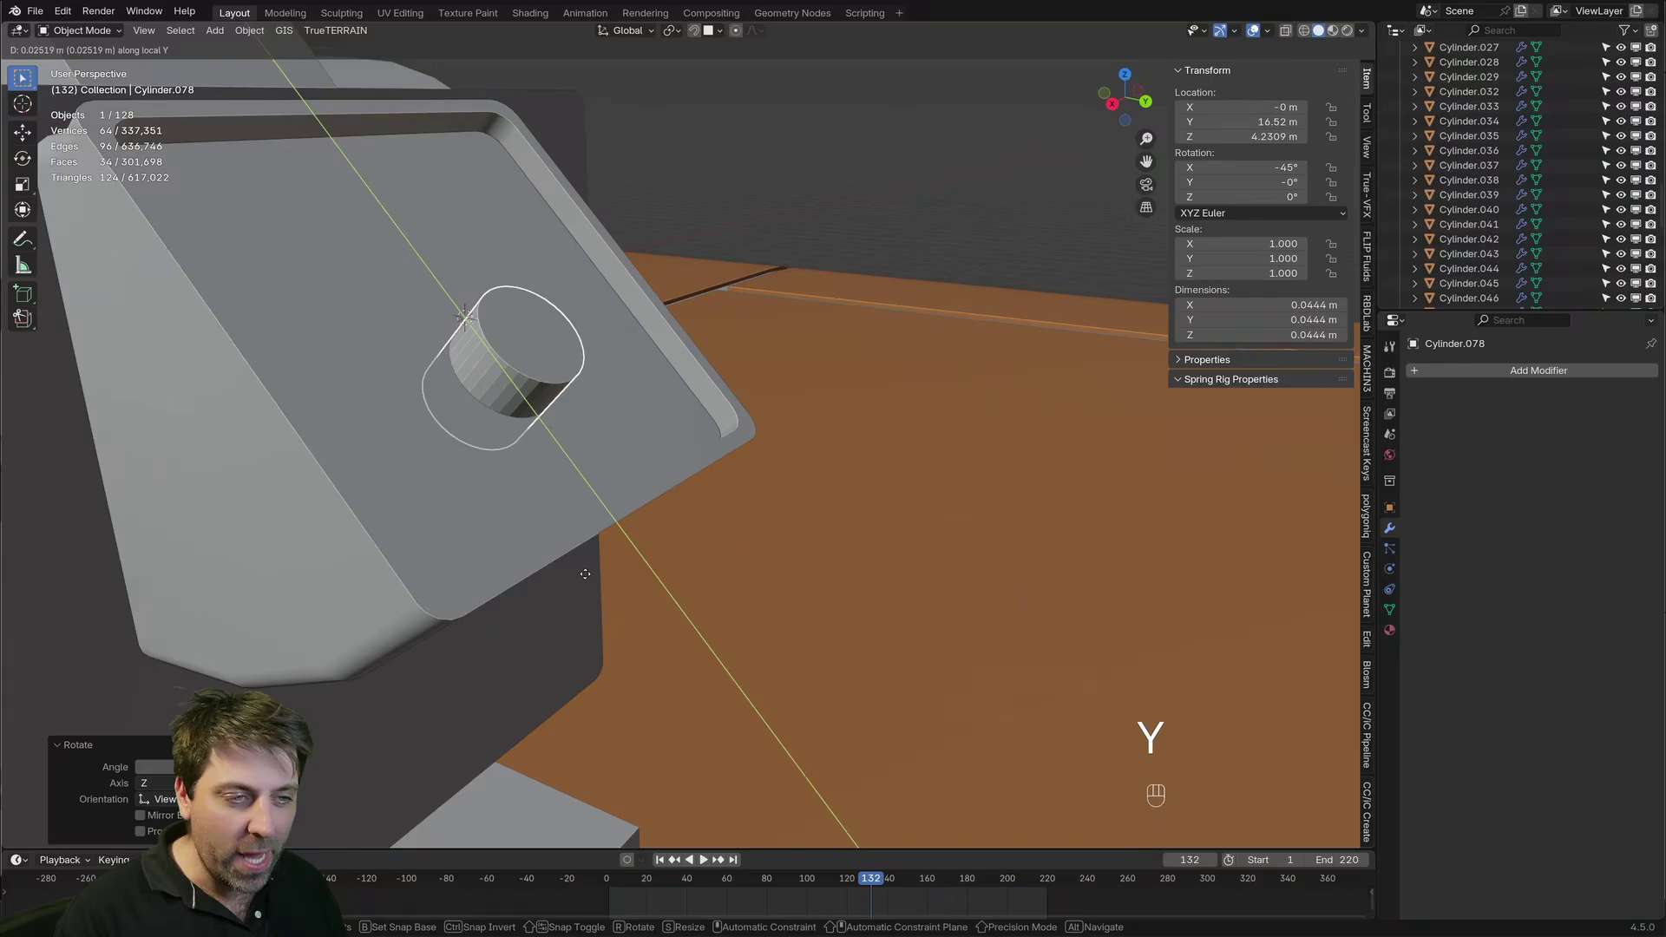
pyautogui.click(666, 568)
# Try to move a single rim vertex of the cylinder along the global and local Y axes
pyautogui.press('Tab')
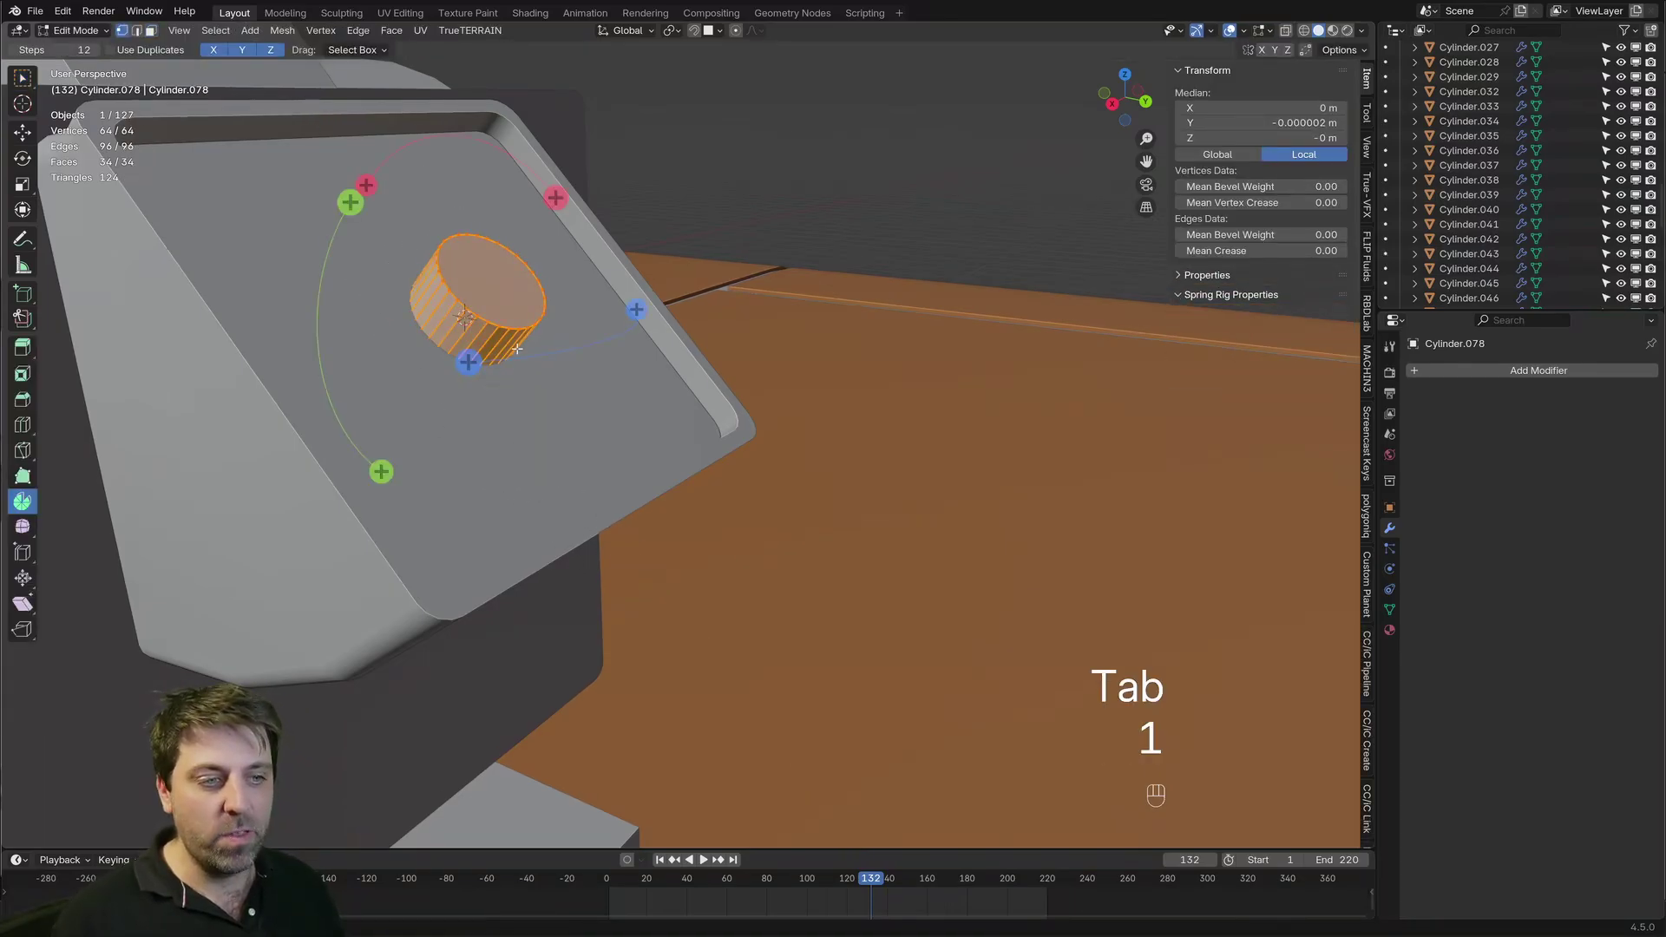
pyautogui.click(541, 342)
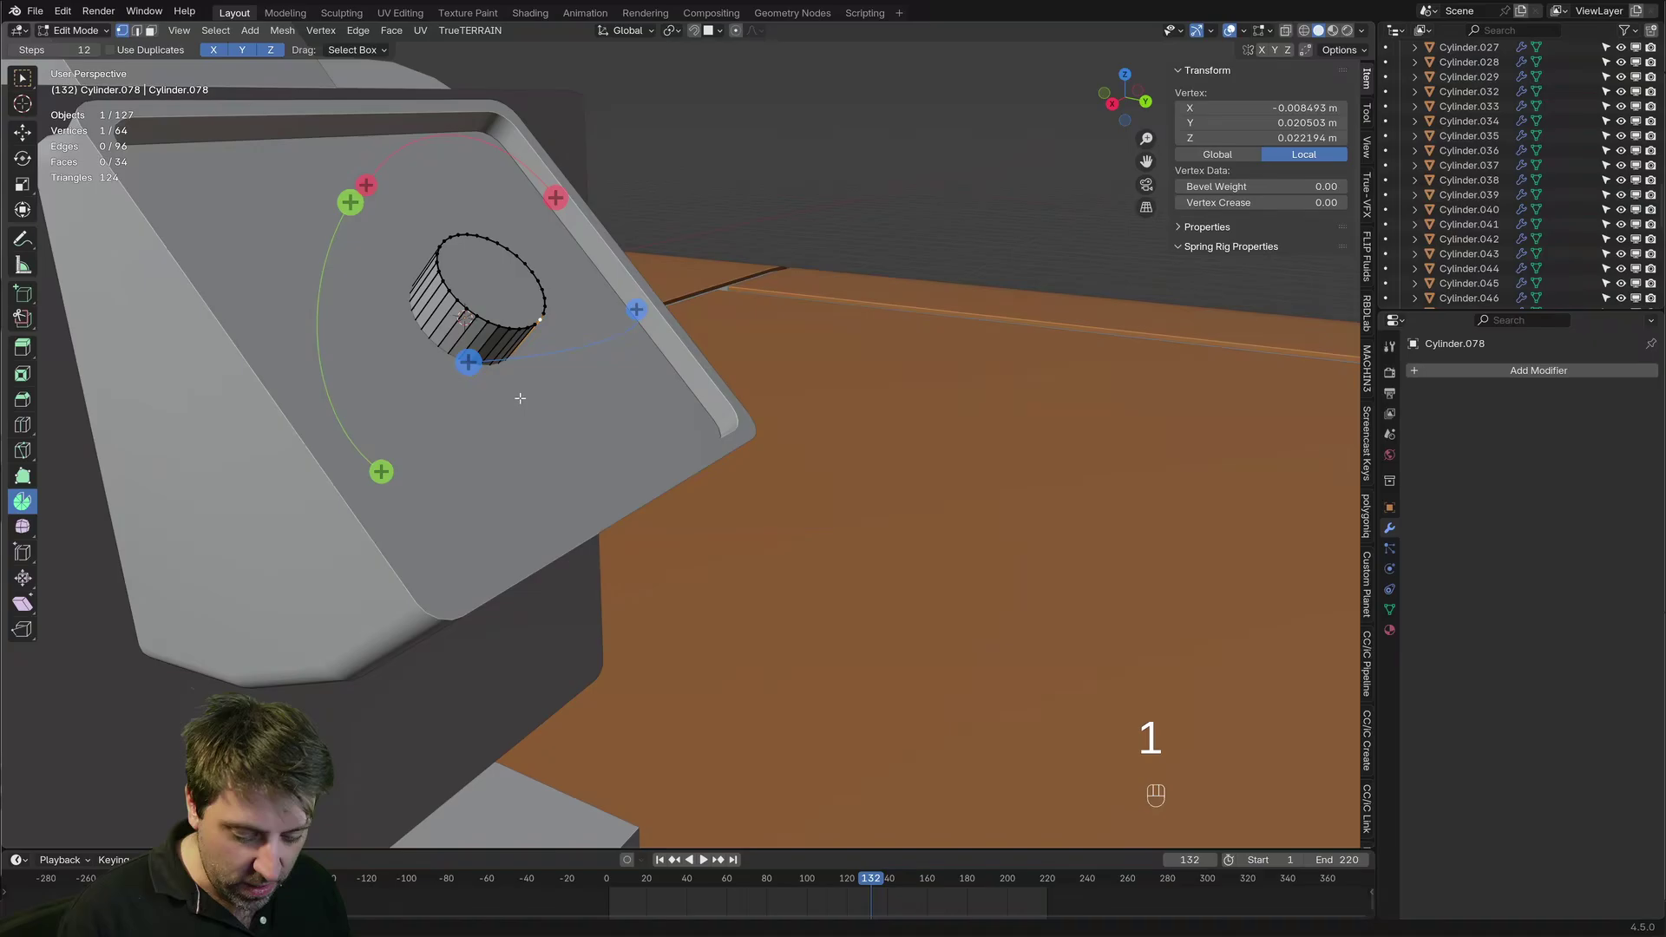
pyautogui.press('g')
pyautogui.press('y')
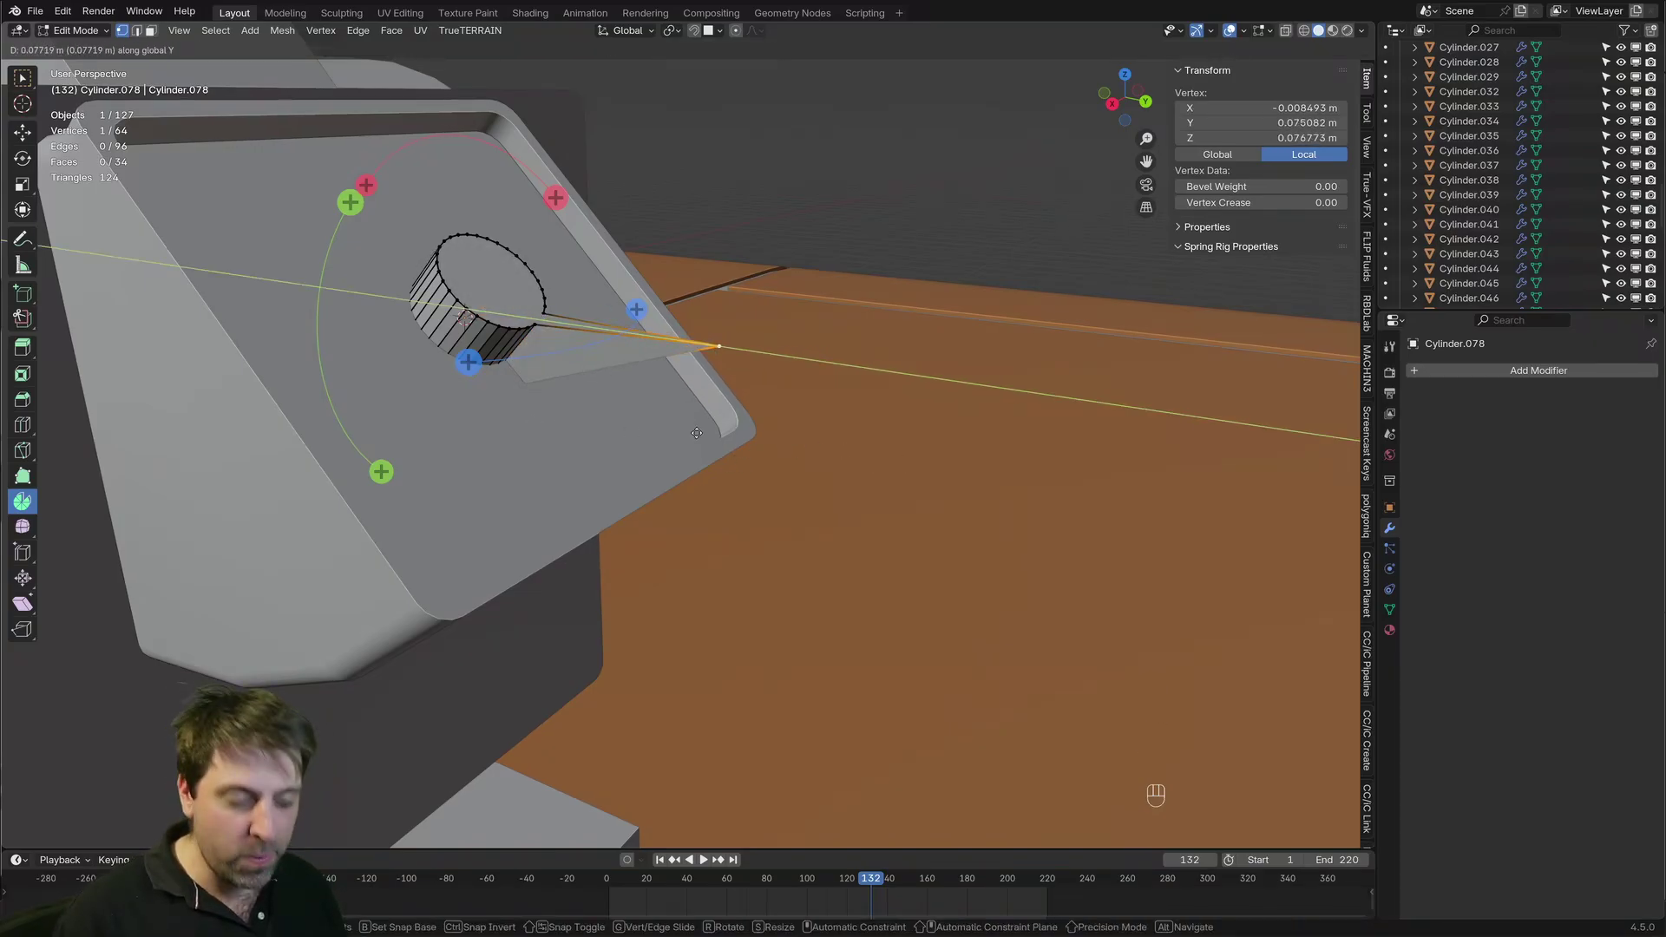
pyautogui.press('y')
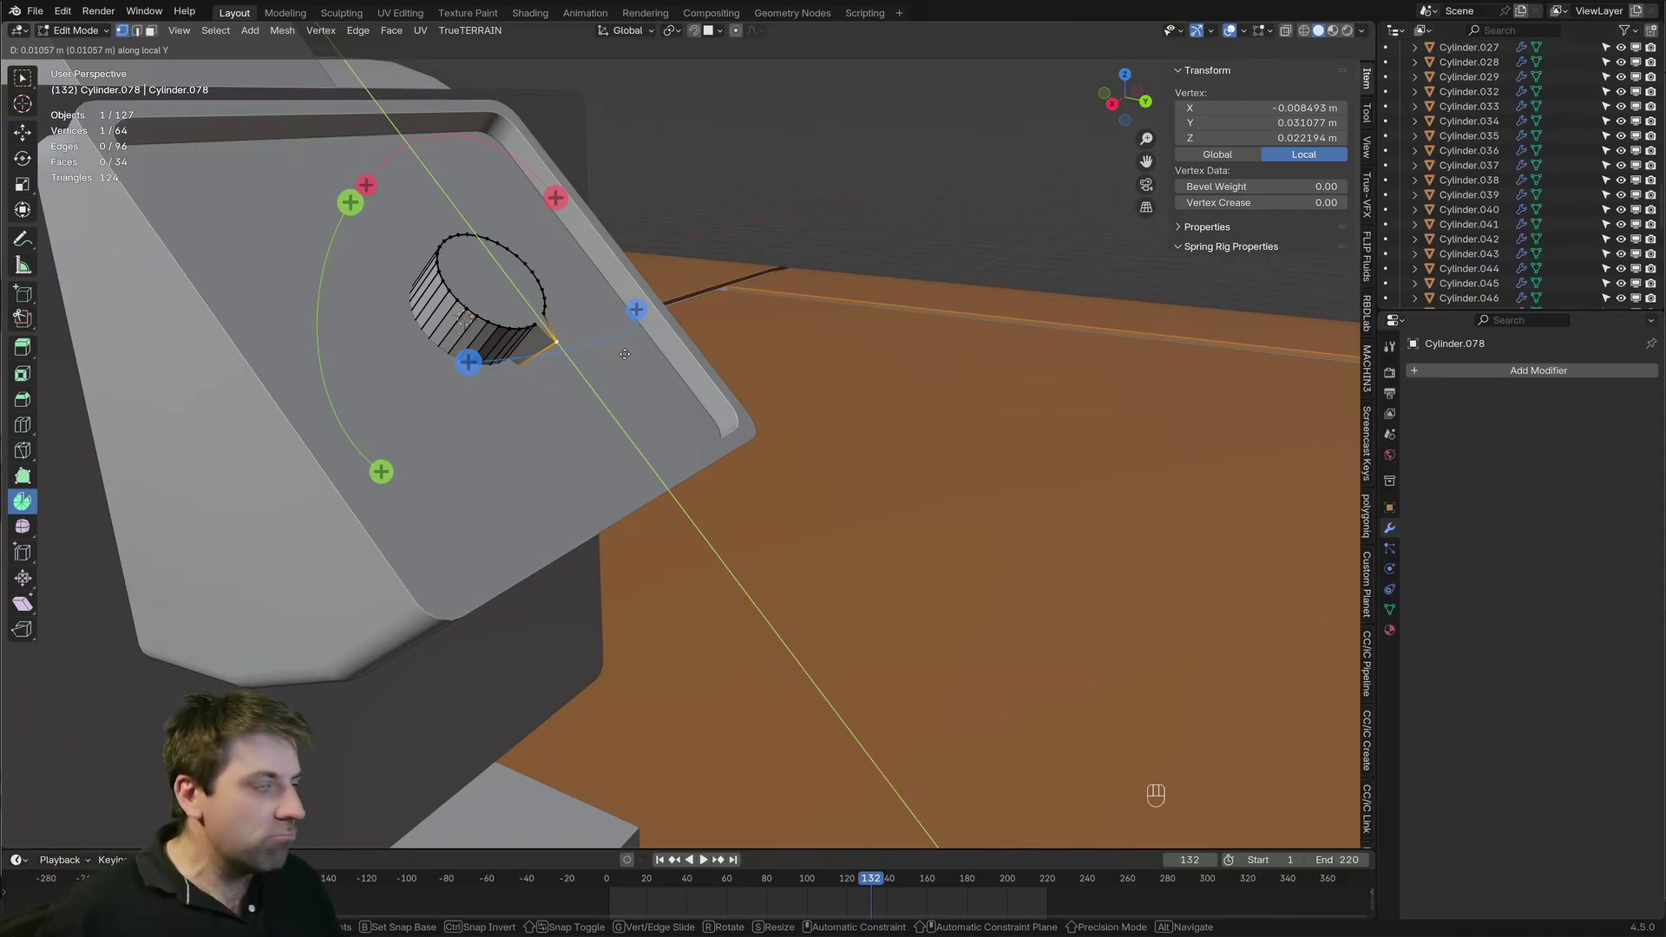
pyautogui.press('Escape')
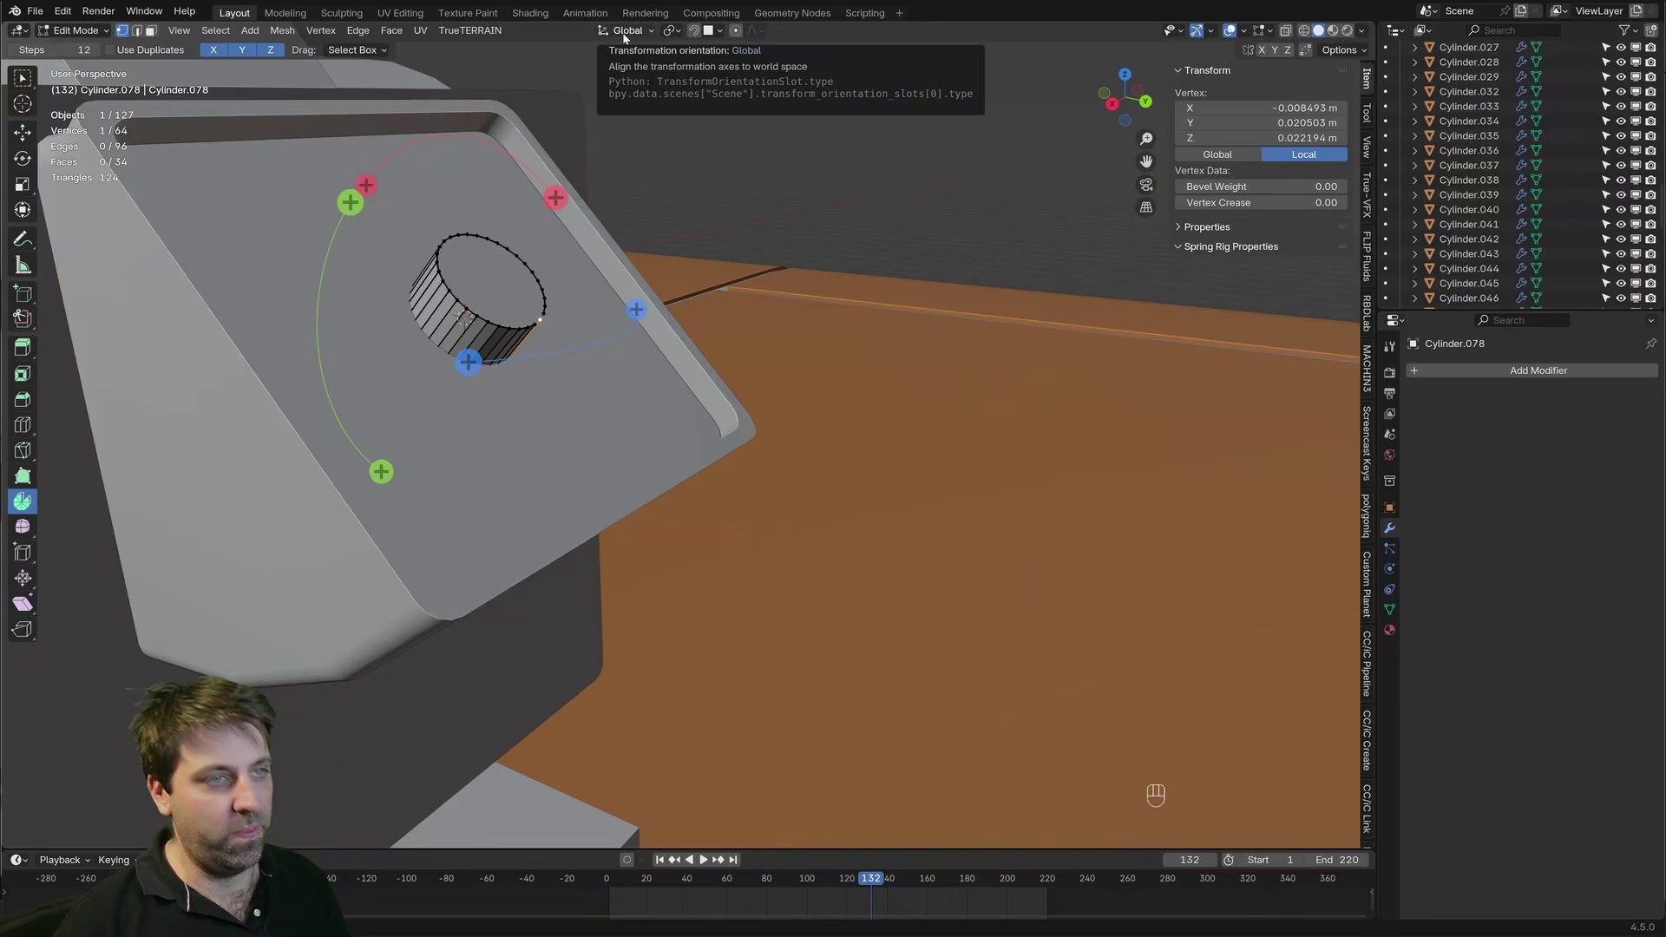
pyautogui.click(621, 32)
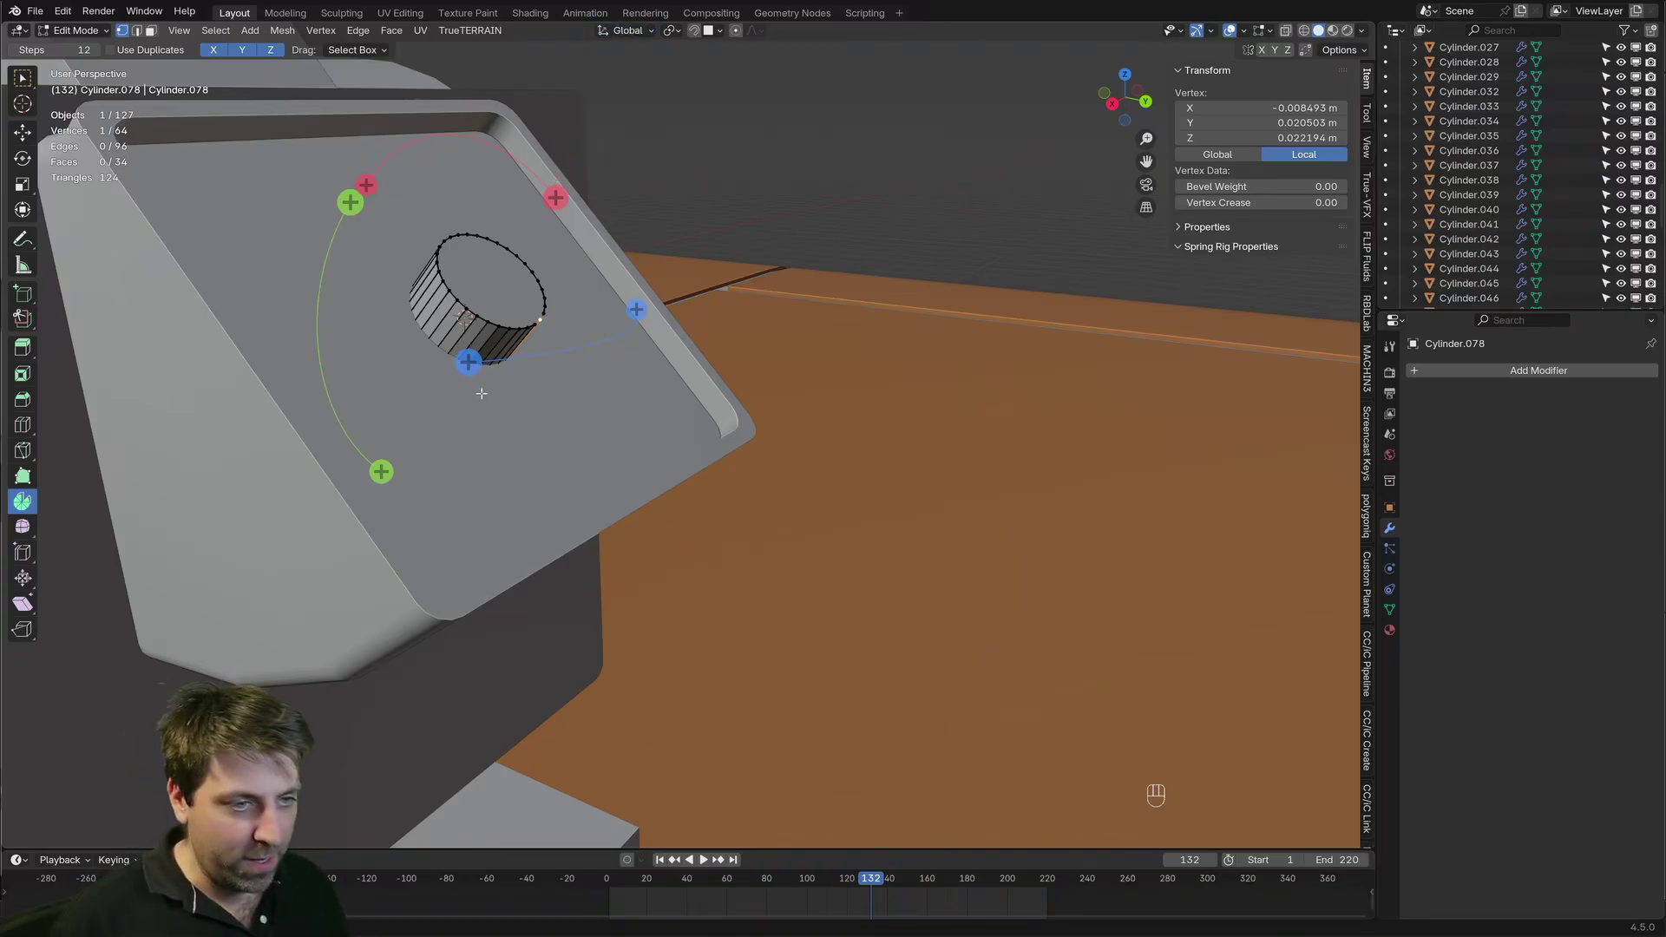
# Select the whole linked cylinder mesh and enlarge it on local X and Y, excluding Z, to span most of the slanted panel
pyautogui.moveTo(482, 394); pyautogui.dragTo(578, 350, button='middle')
pyautogui.moveTo(729, 488); pyautogui.dragTo(654, 453, button='middle')
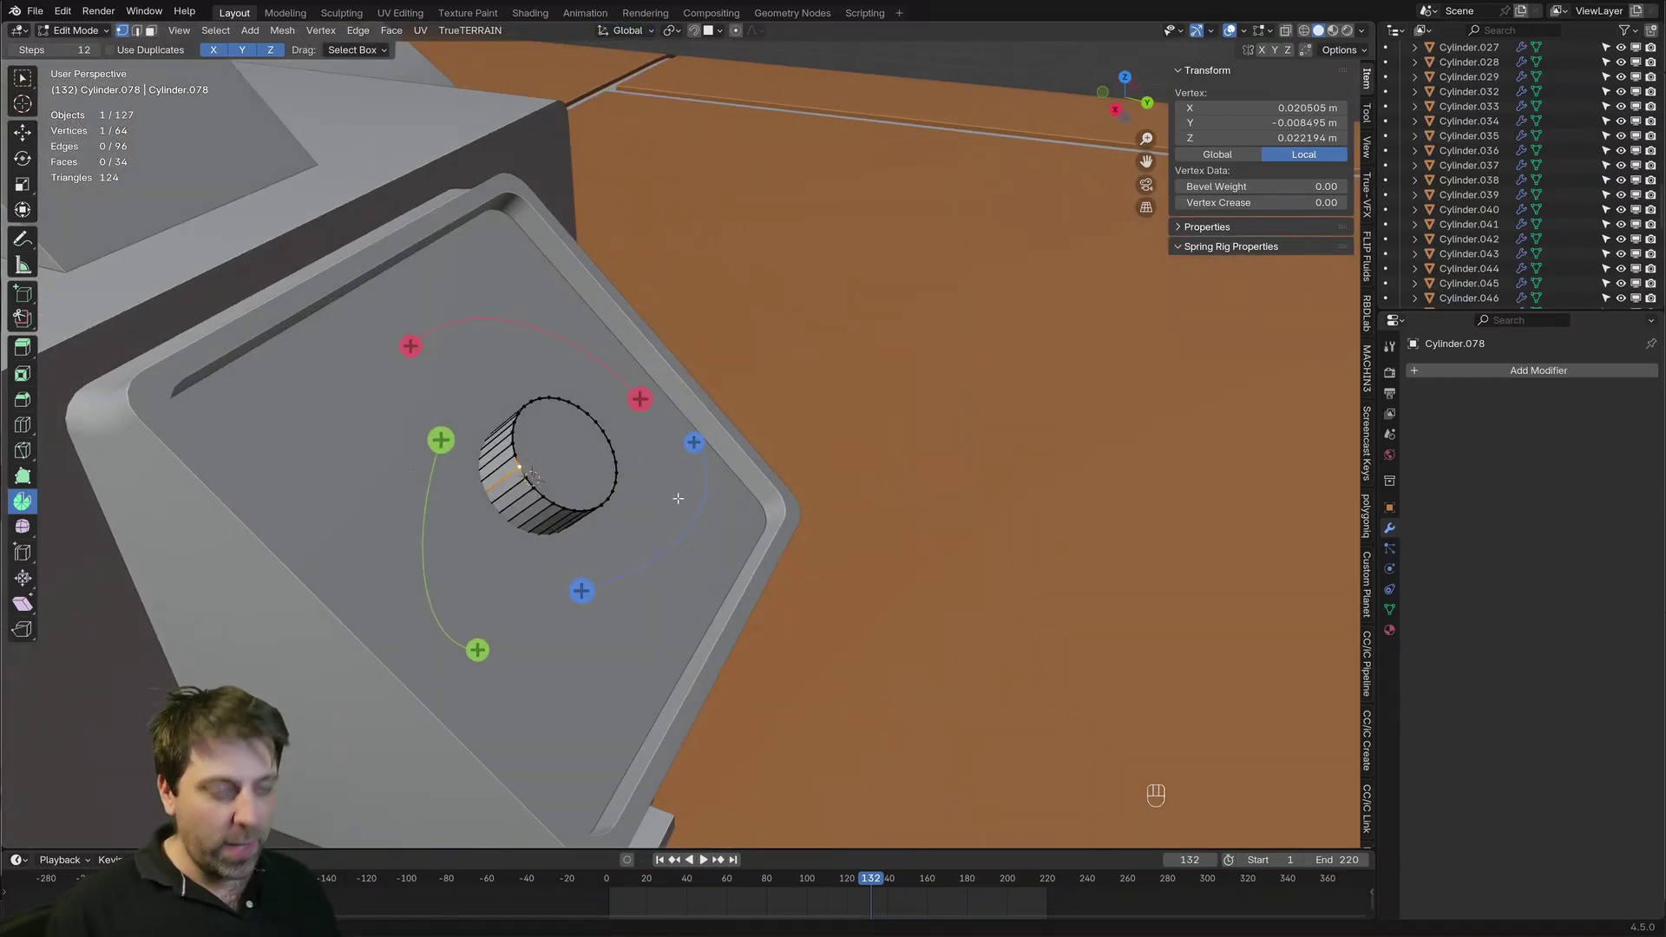
pyautogui.hotkey('ctrl', 'l')
pyautogui.press('s')
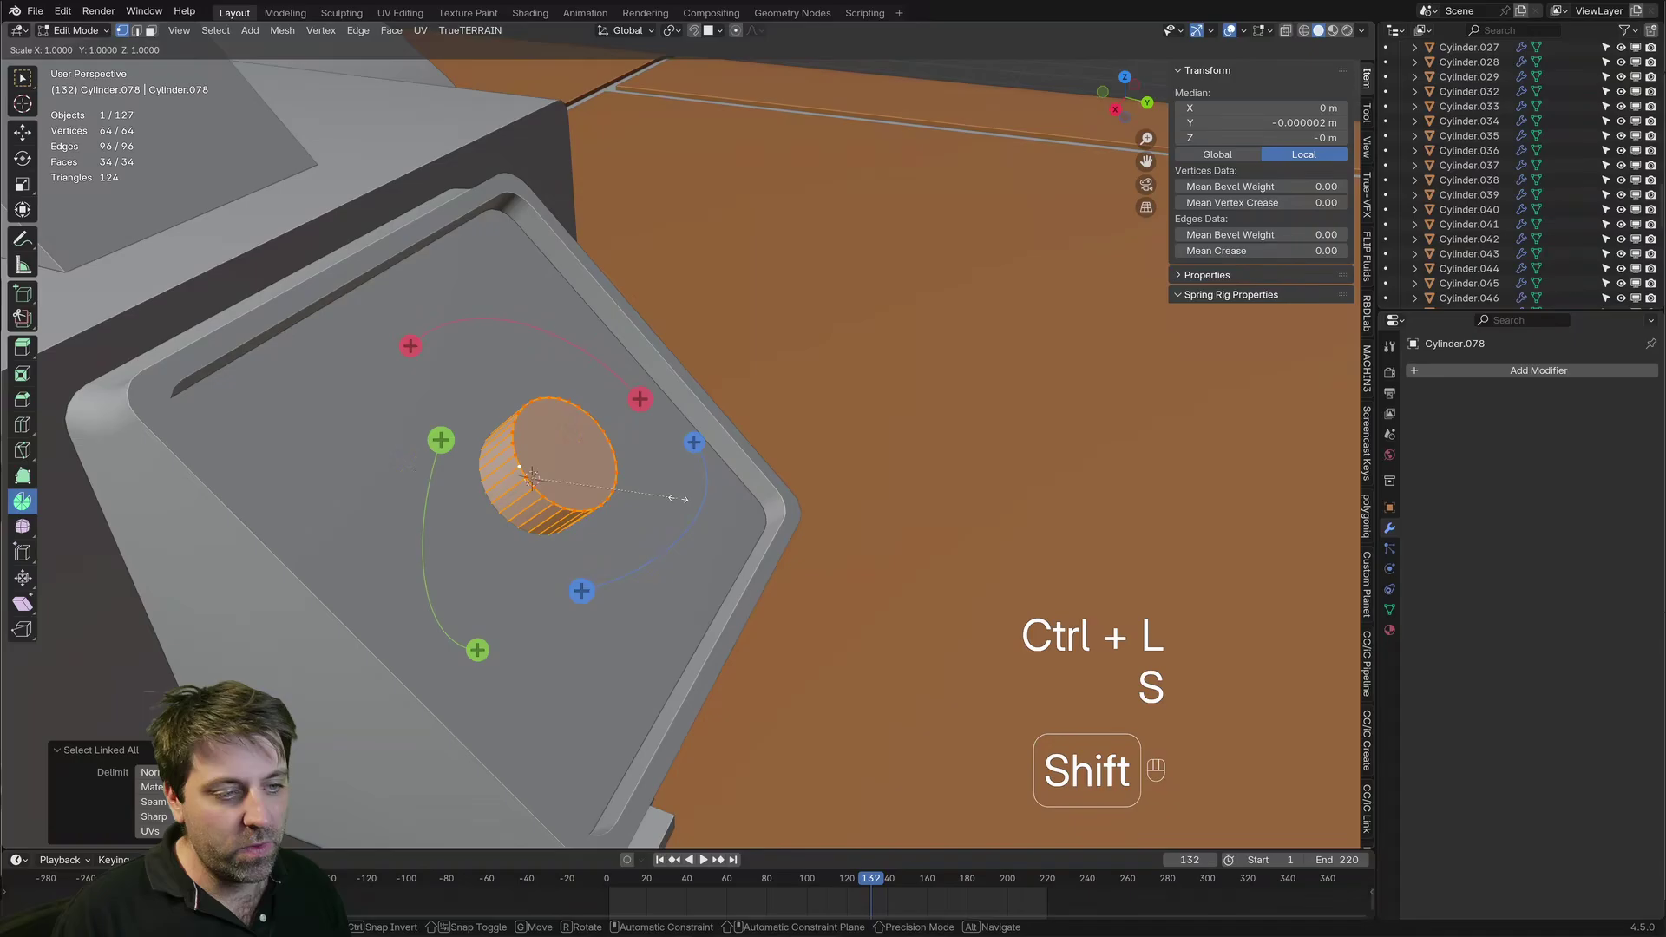
pyautogui.hotkey('shift', 'z')
pyautogui.hotkey('shift', 'z')
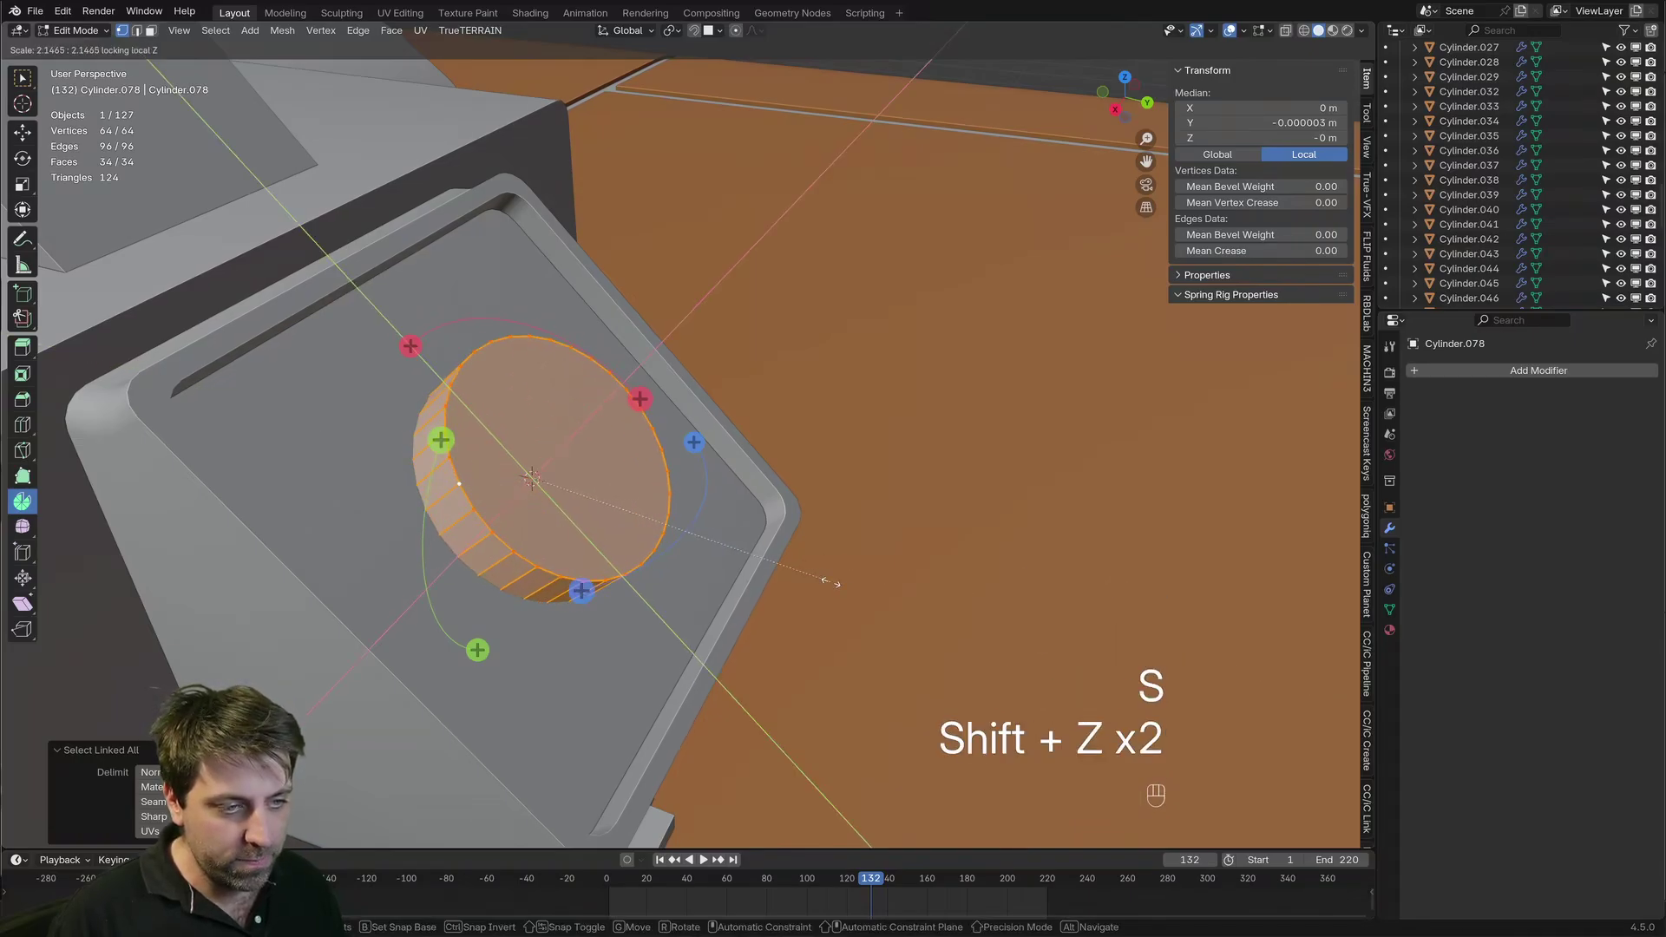
pyautogui.click(1016, 611)
# Flatten the cylinder mesh along its local Z axis into a thin disc on the slanted panel
pyautogui.moveTo(1017, 611); pyautogui.dragTo(941, 439, button='middle')
pyautogui.press('s')
pyautogui.press('z')
pyautogui.press('z')
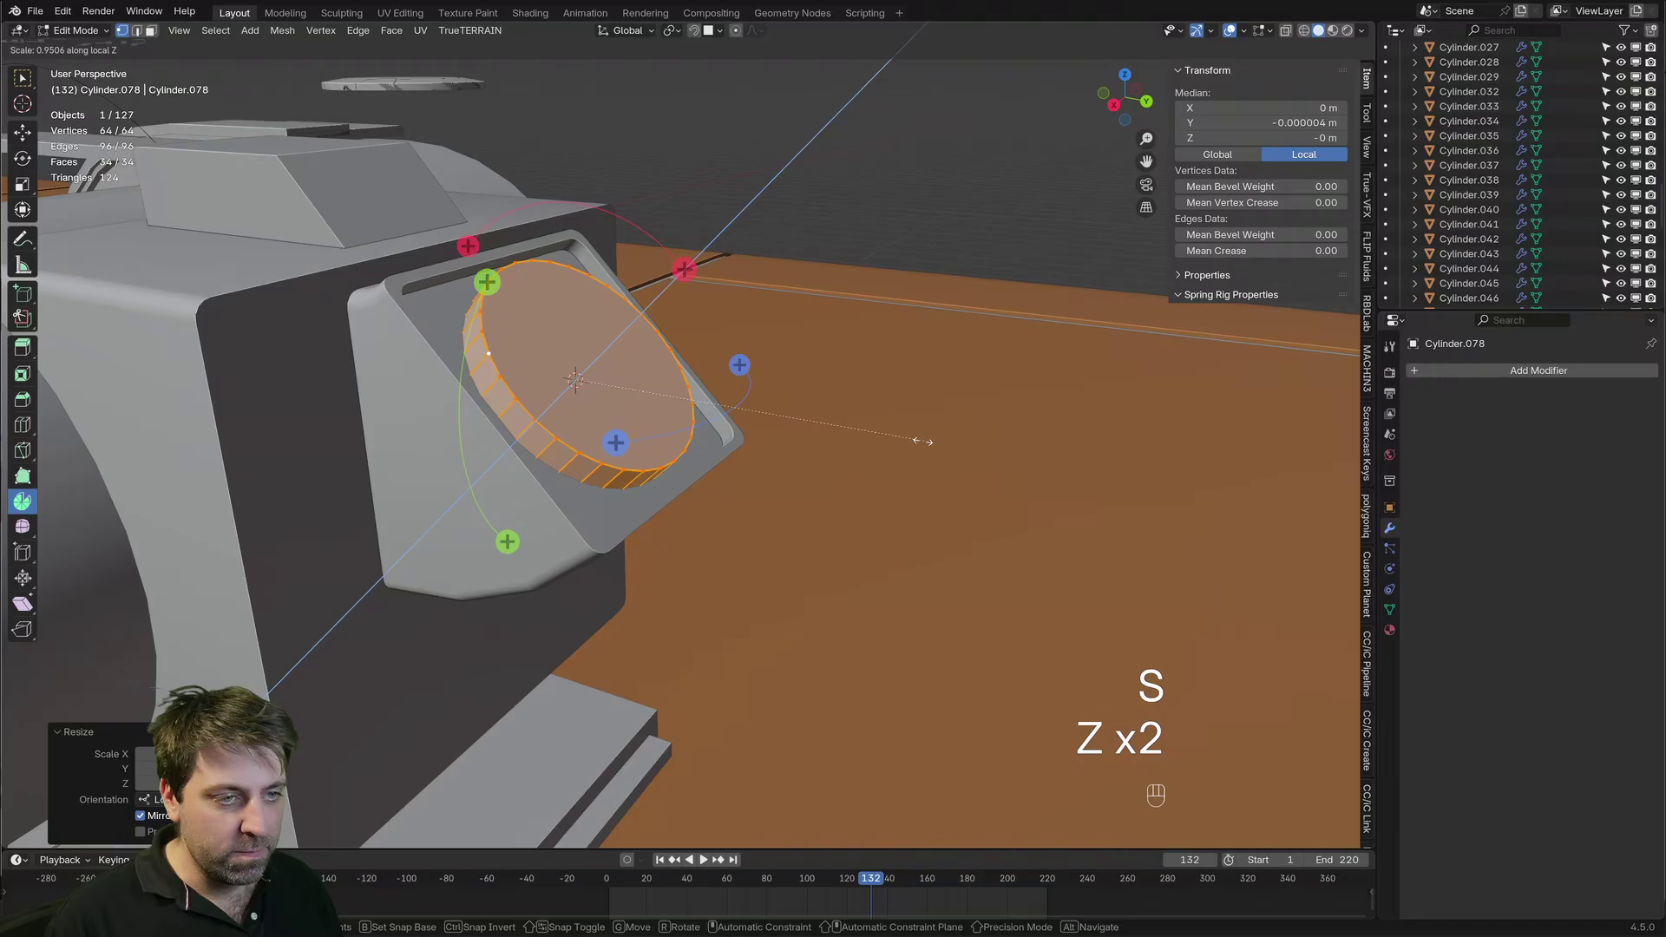
pyautogui.click(677, 432)
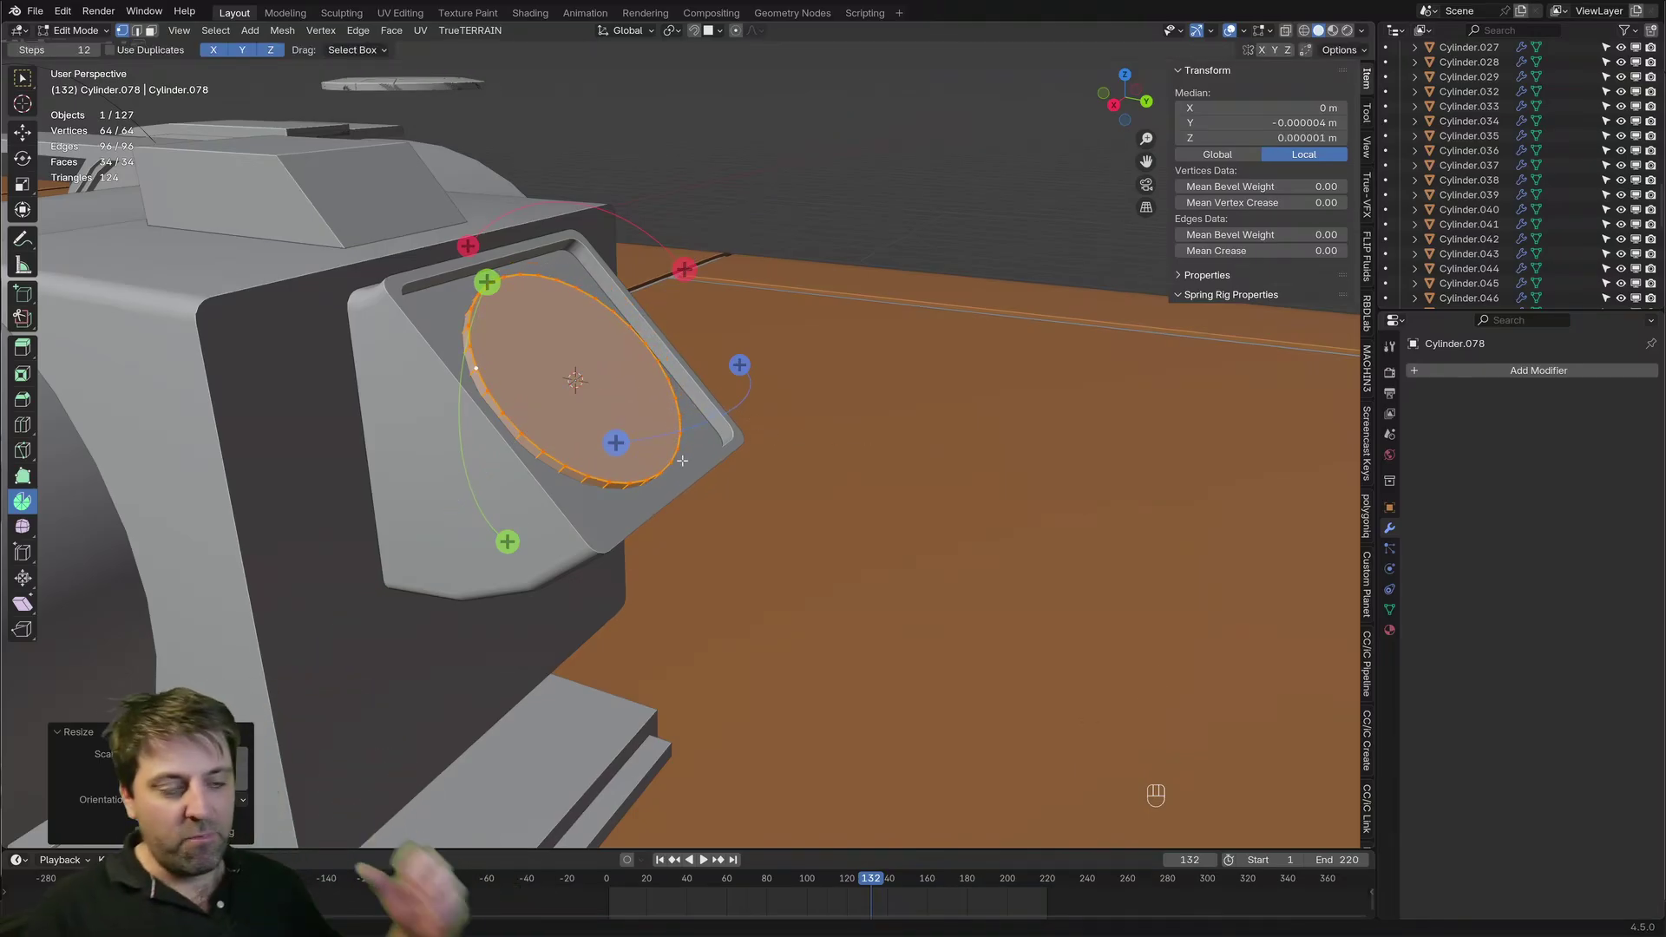
# Inset the disc's front face slightly to leave a narrow rim and extrude the inner face inward to recess it
pyautogui.moveTo(520, 371); pyautogui.dragTo(573, 383, button='middle')
pyautogui.scroll(3, 491, 381)
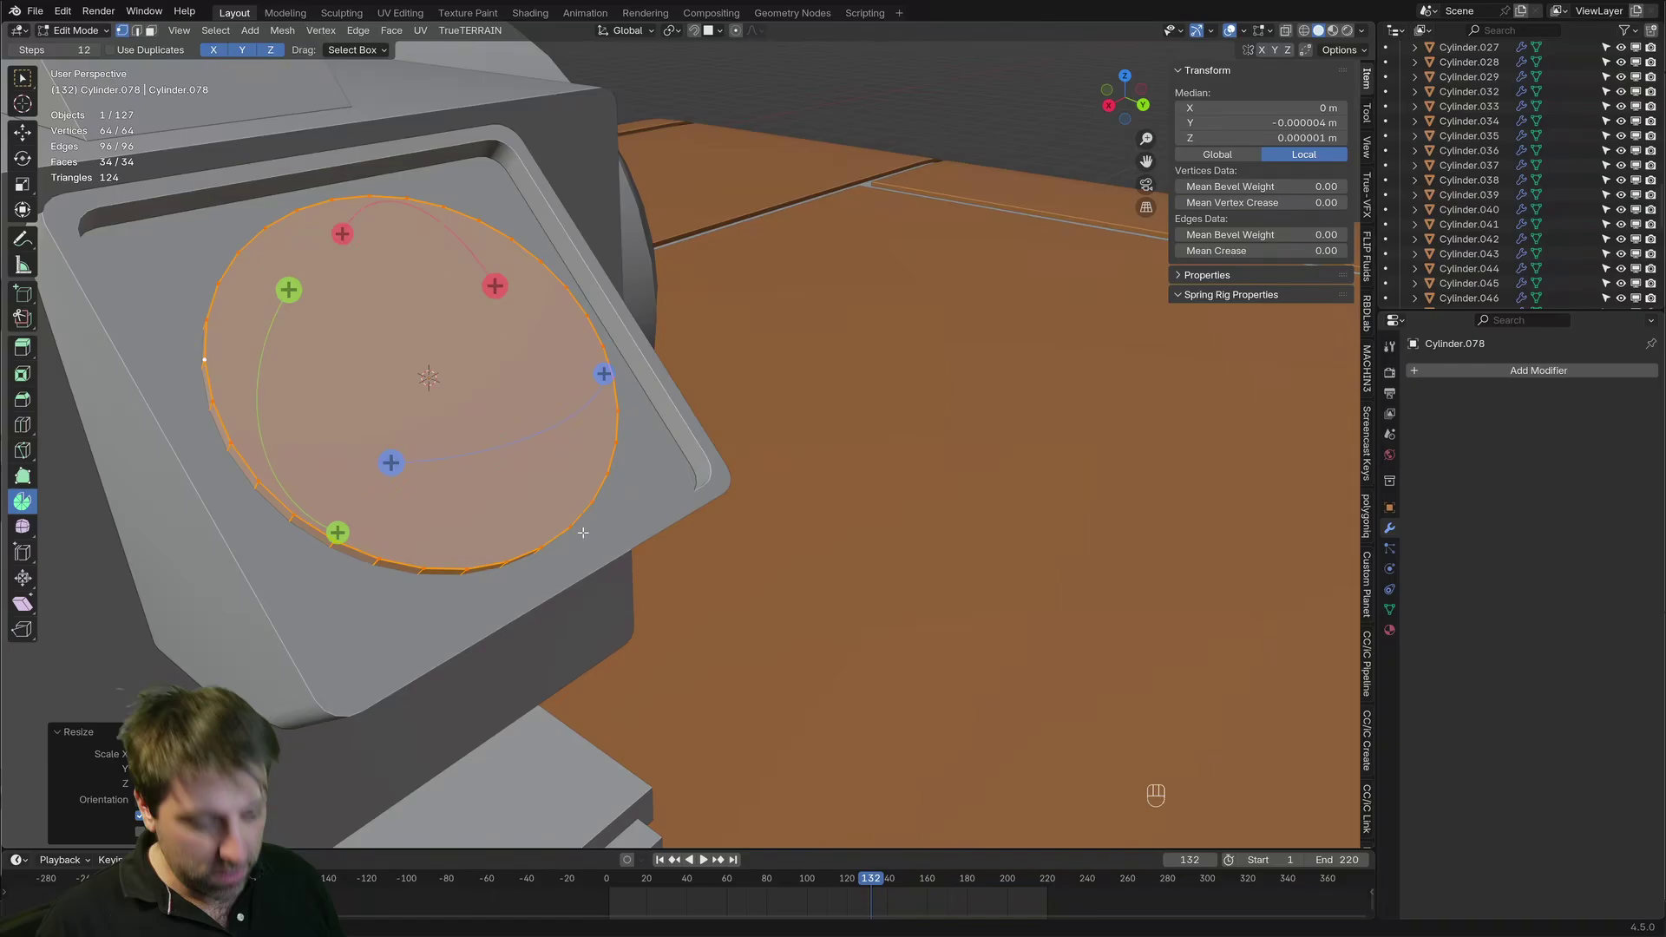
pyautogui.press('3')
pyautogui.click(473, 381)
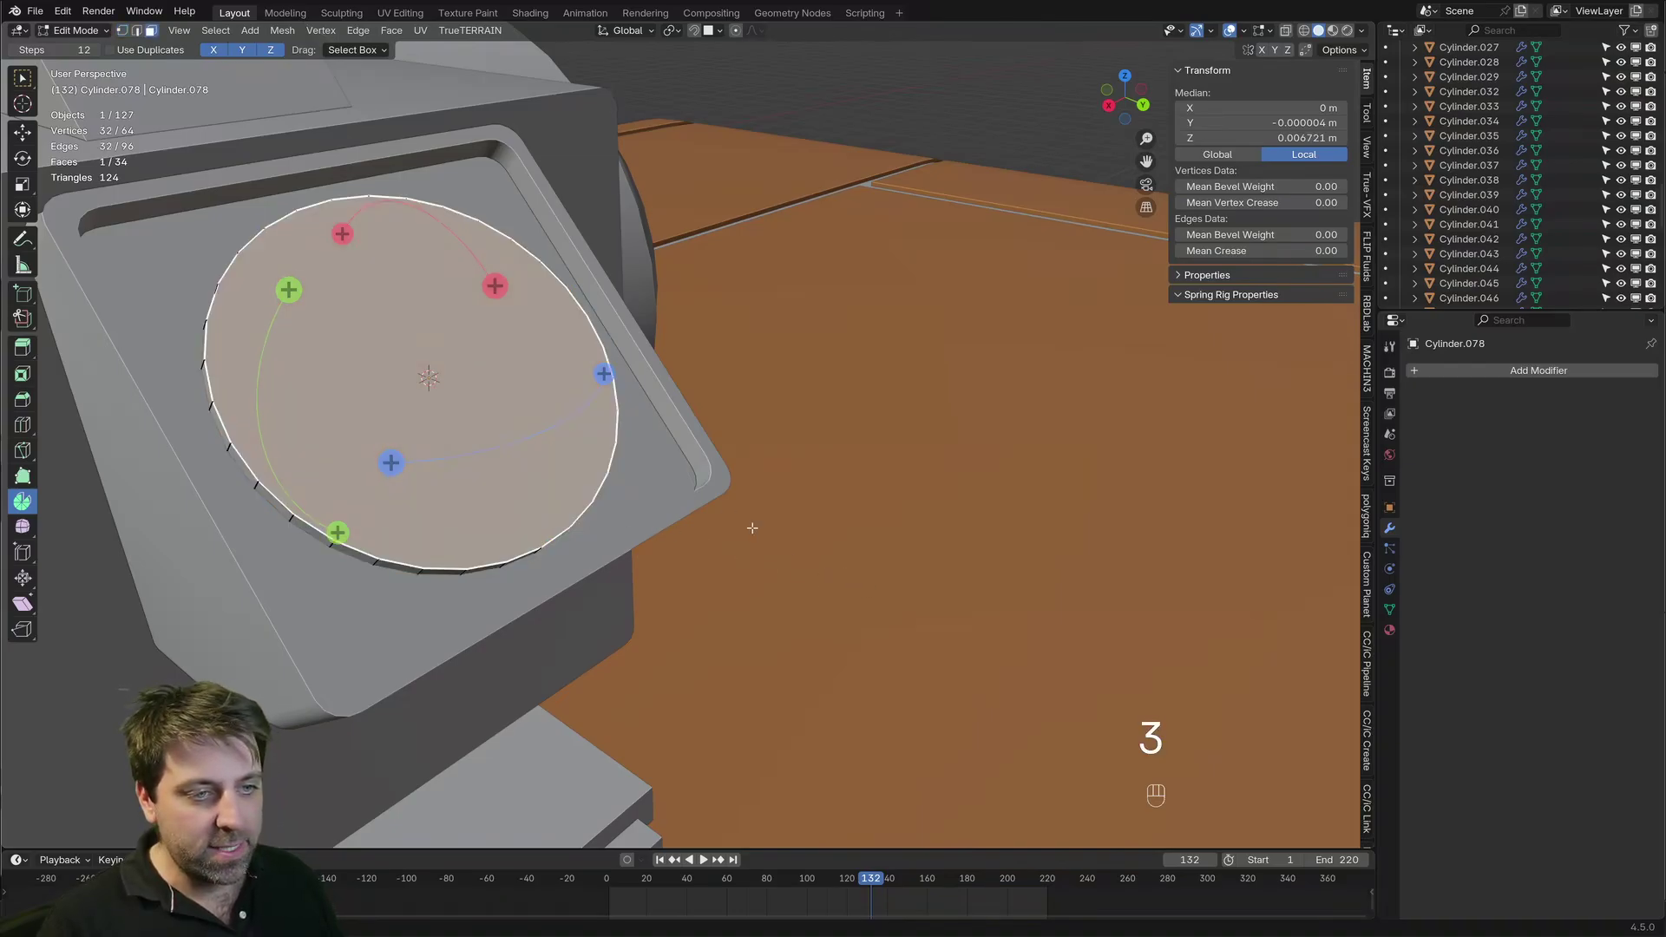
pyautogui.press('i')
pyautogui.click(829, 582)
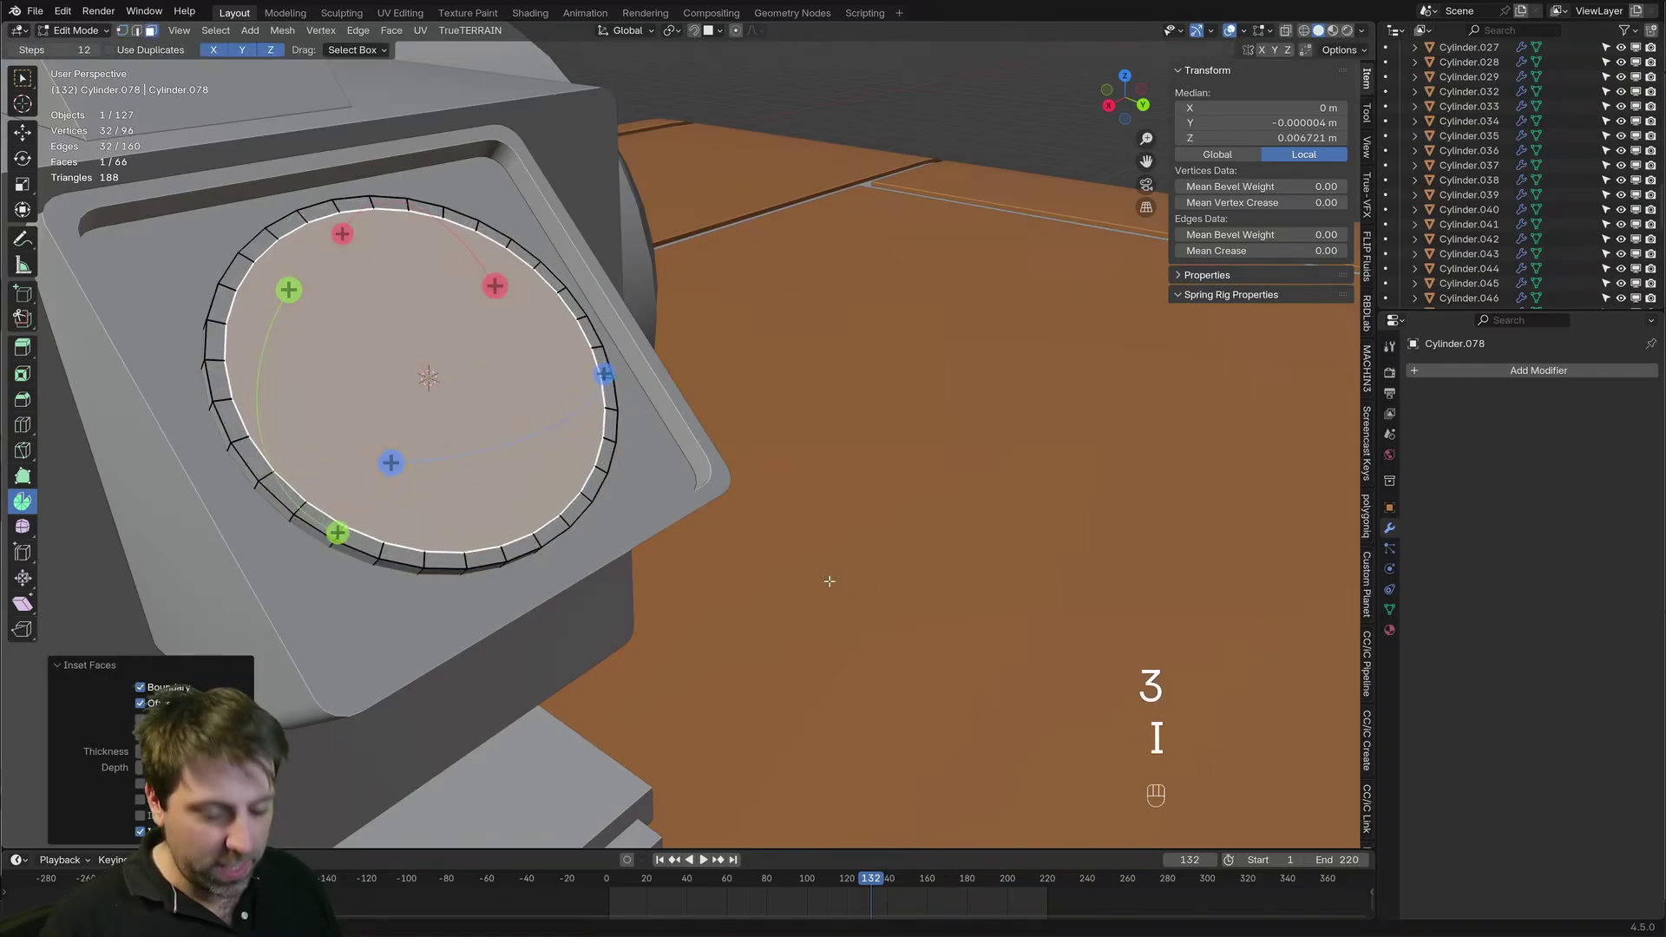
pyautogui.press('e')
pyautogui.rightClick(807, 617)
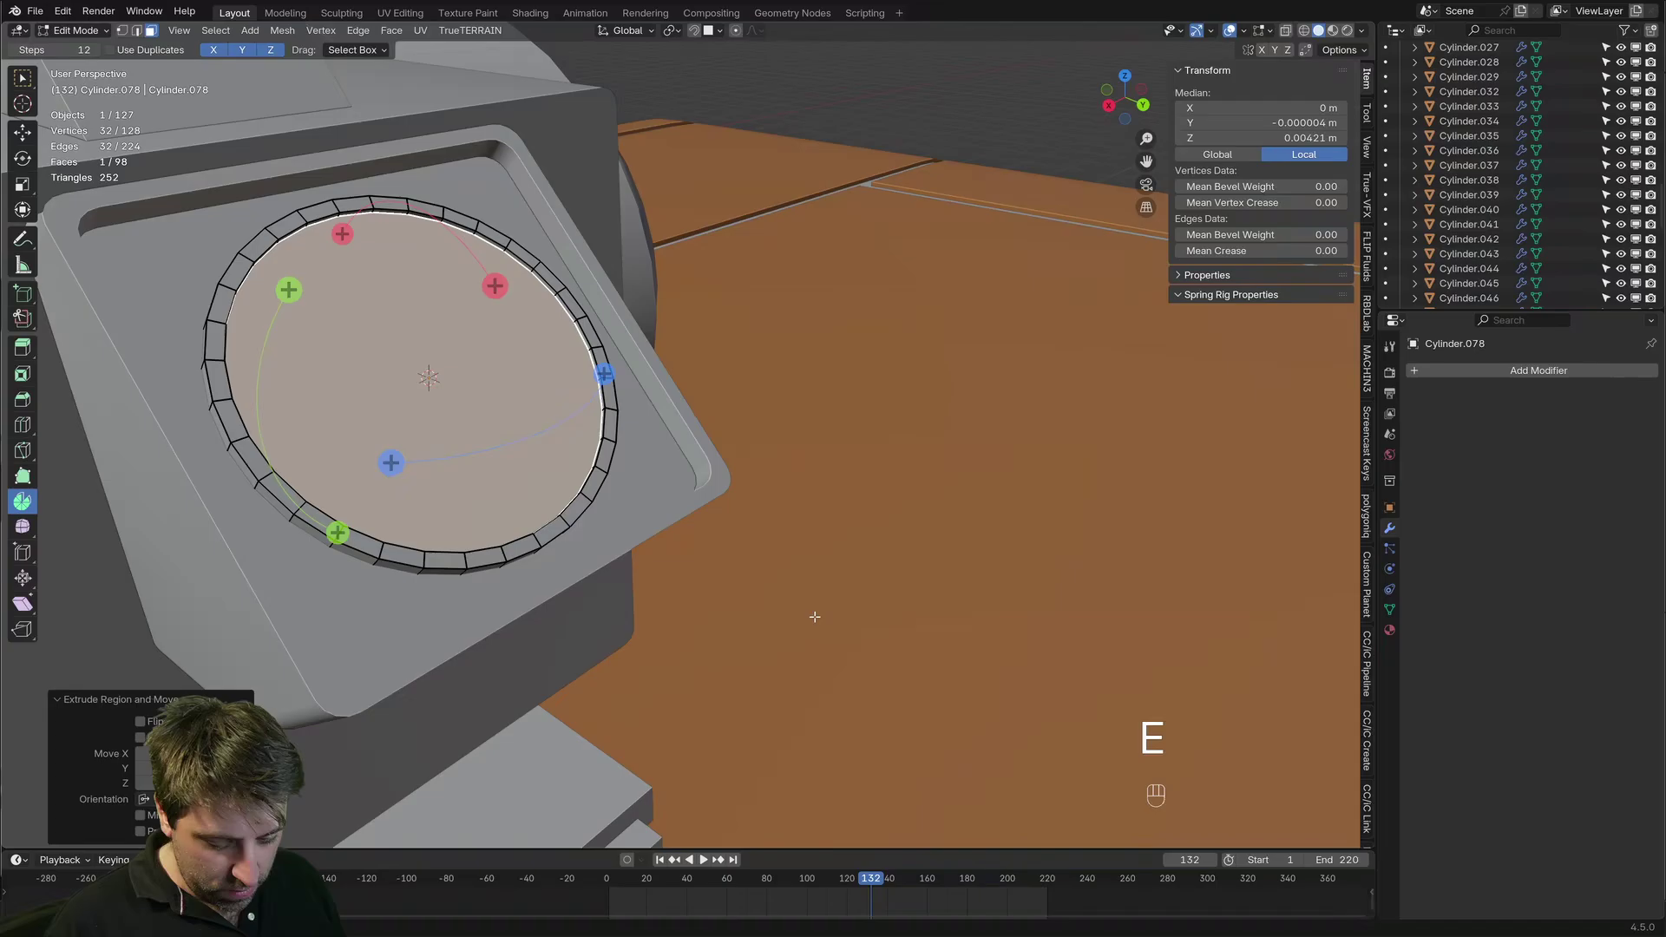
# Inset the recessed face down to a small central circle and extrude that circle slightly outward
pyautogui.press('i')
pyautogui.click(708, 574)
pyautogui.press('e')
pyautogui.keyDown('shift'); pyautogui.click(717, 565); pyautogui.keyUp('shift')
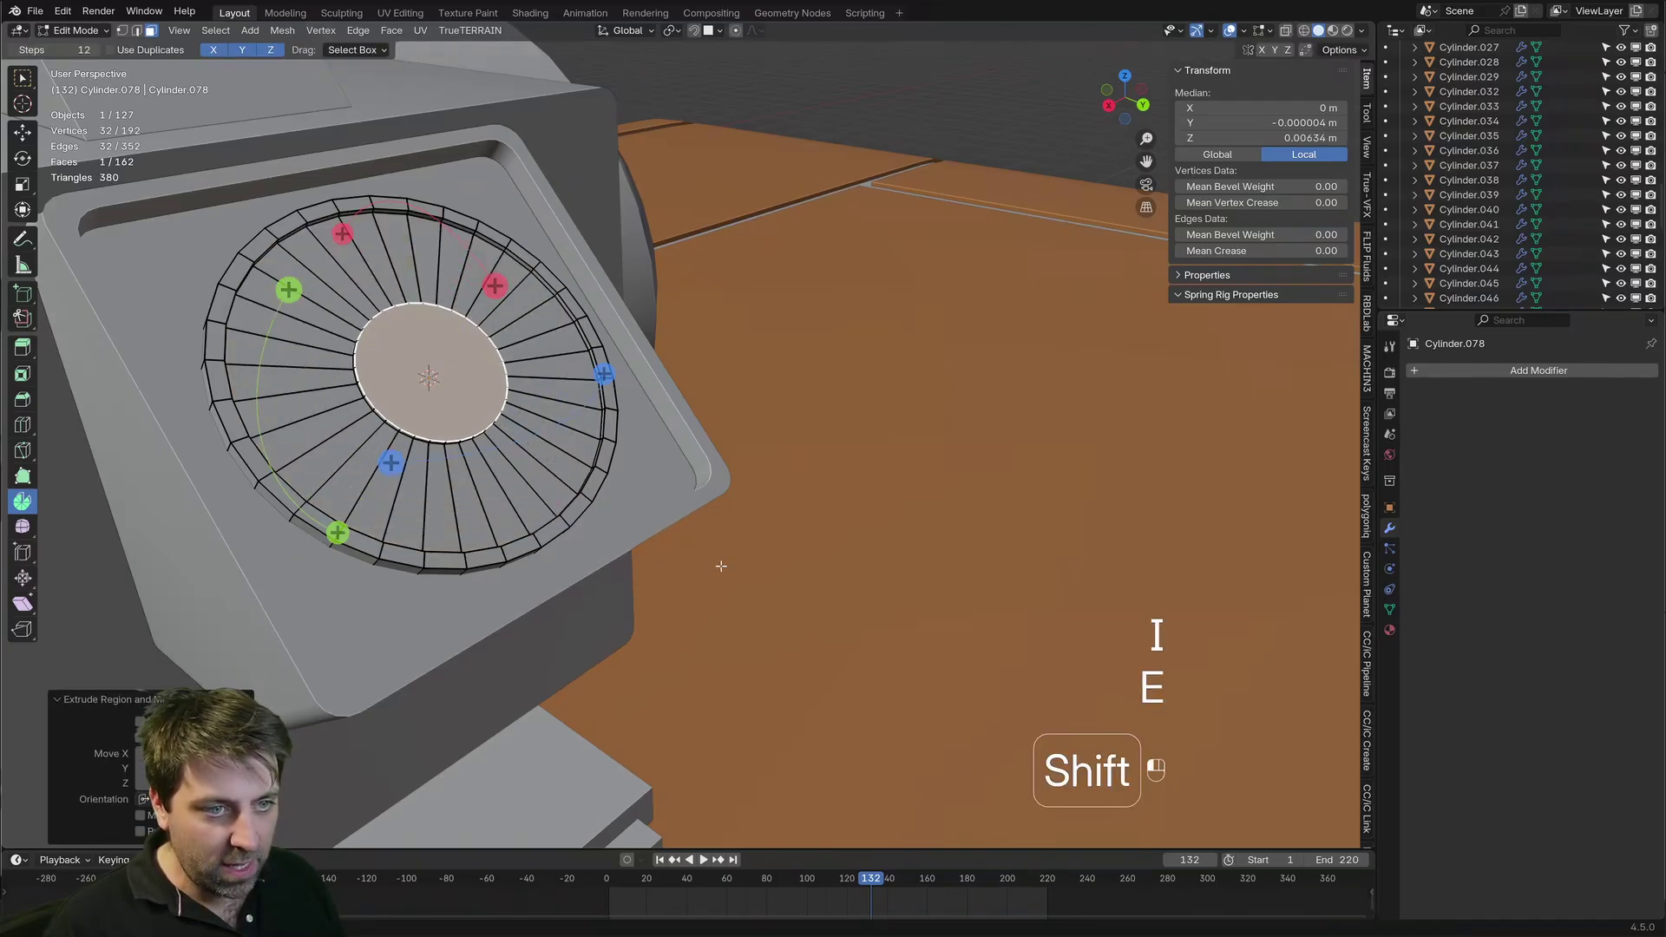
# Inset the small central circle and extrude it inward to form a shallow socket in the disc
pyautogui.press('i')
pyautogui.click(709, 560)
pyautogui.press('e')
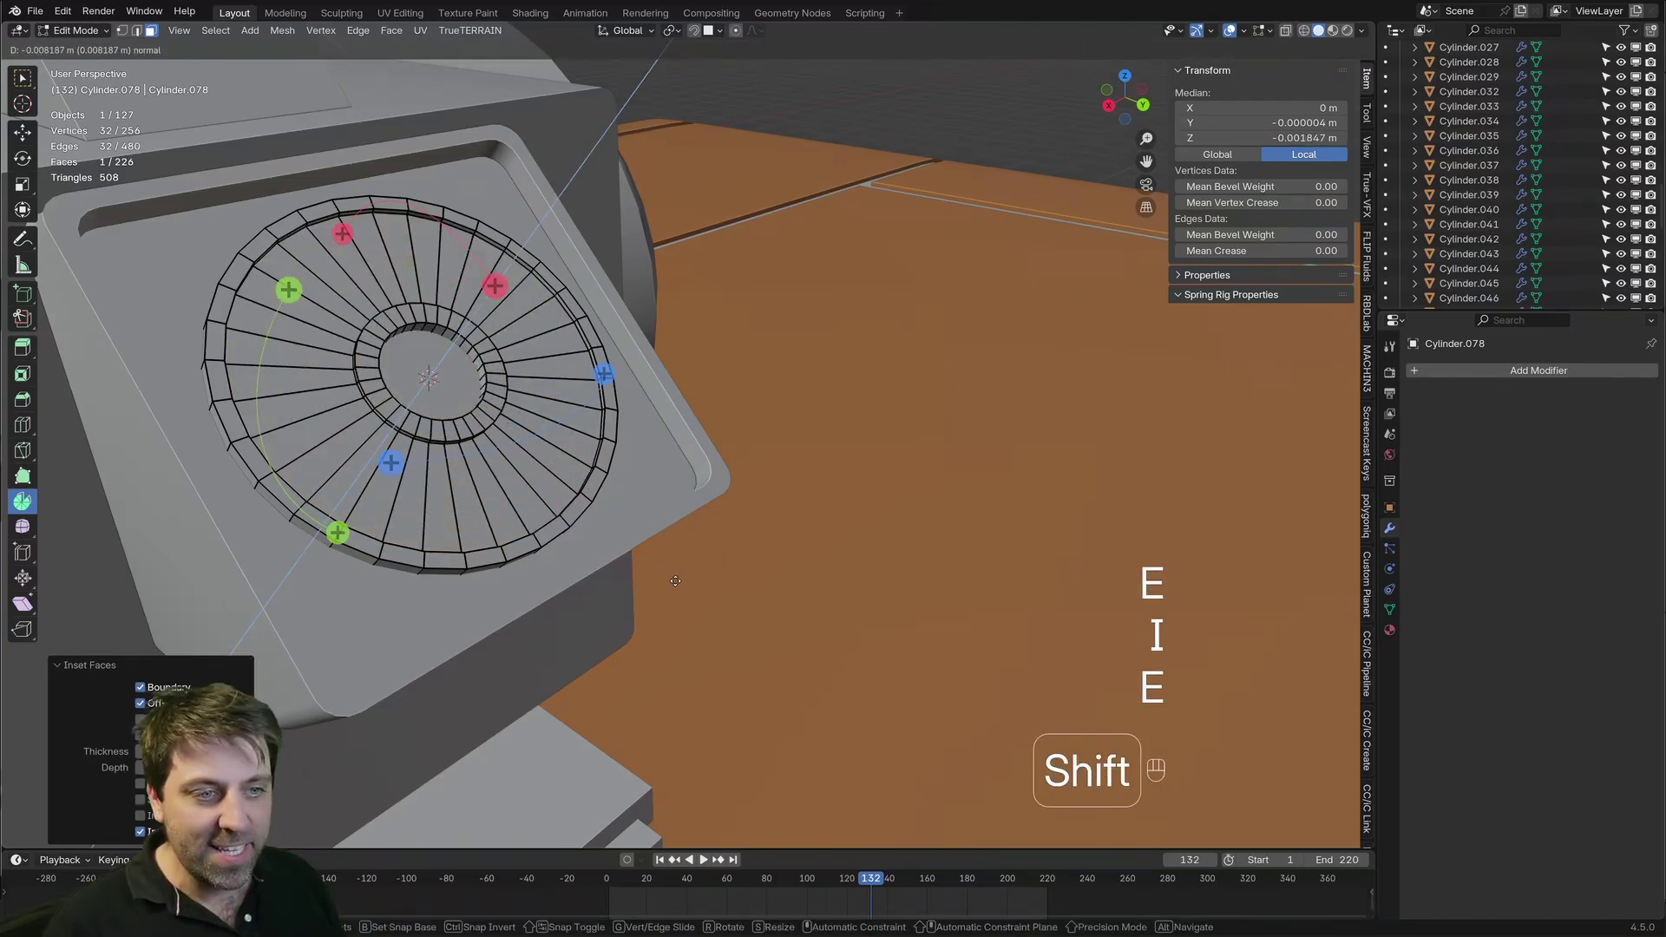
pyautogui.keyDown('shift'); pyautogui.click(716, 557); pyautogui.keyUp('shift')
pyautogui.press('Tab')
pyautogui.scroll(-5, 539, 519)
pyautogui.moveTo(494, 519); pyautogui.dragTo(543, 491, button='middle')
pyautogui.scroll(2, 555, 503)
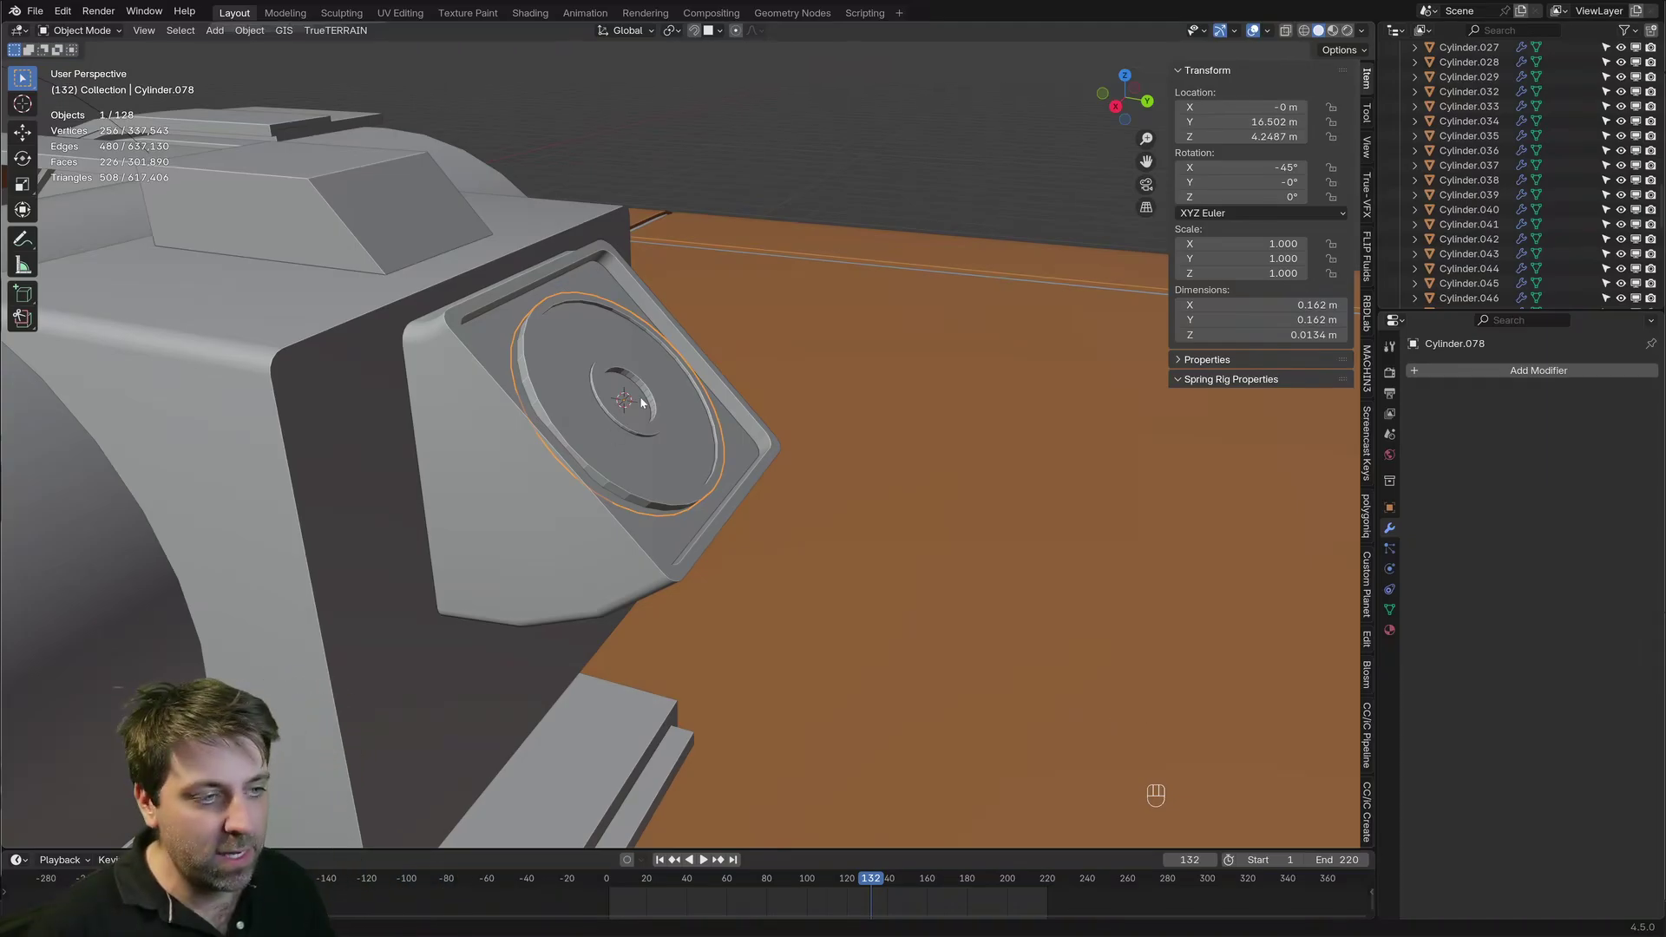
pyautogui.scroll(2, 642, 402)
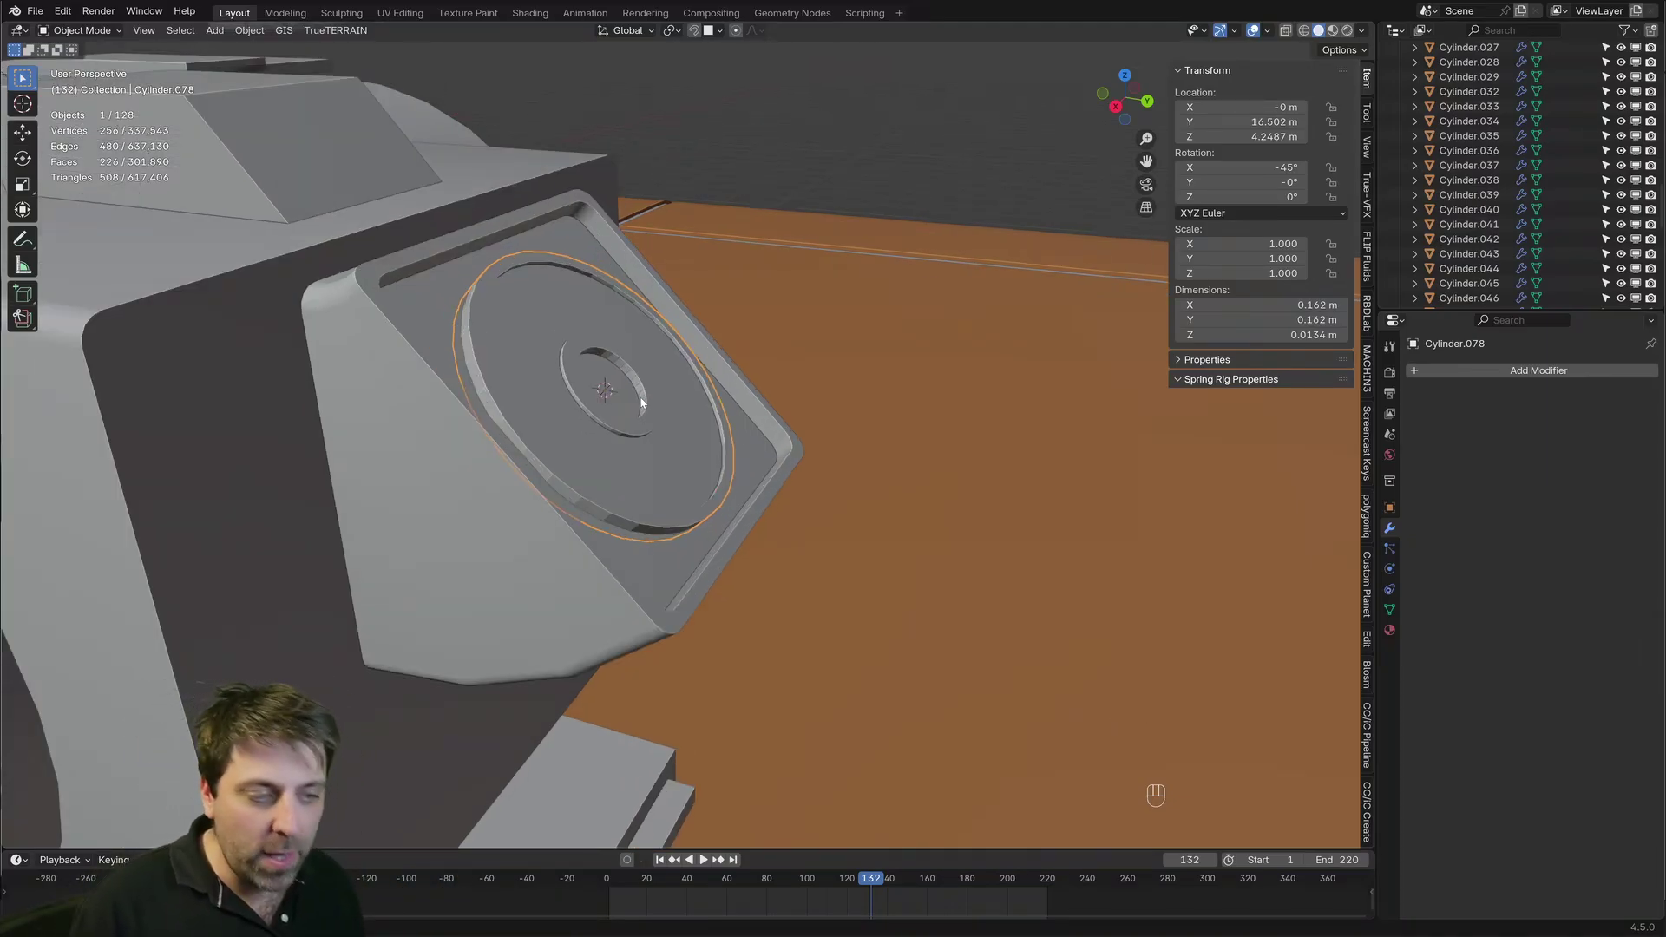
pyautogui.scroll(-2, 642, 402)
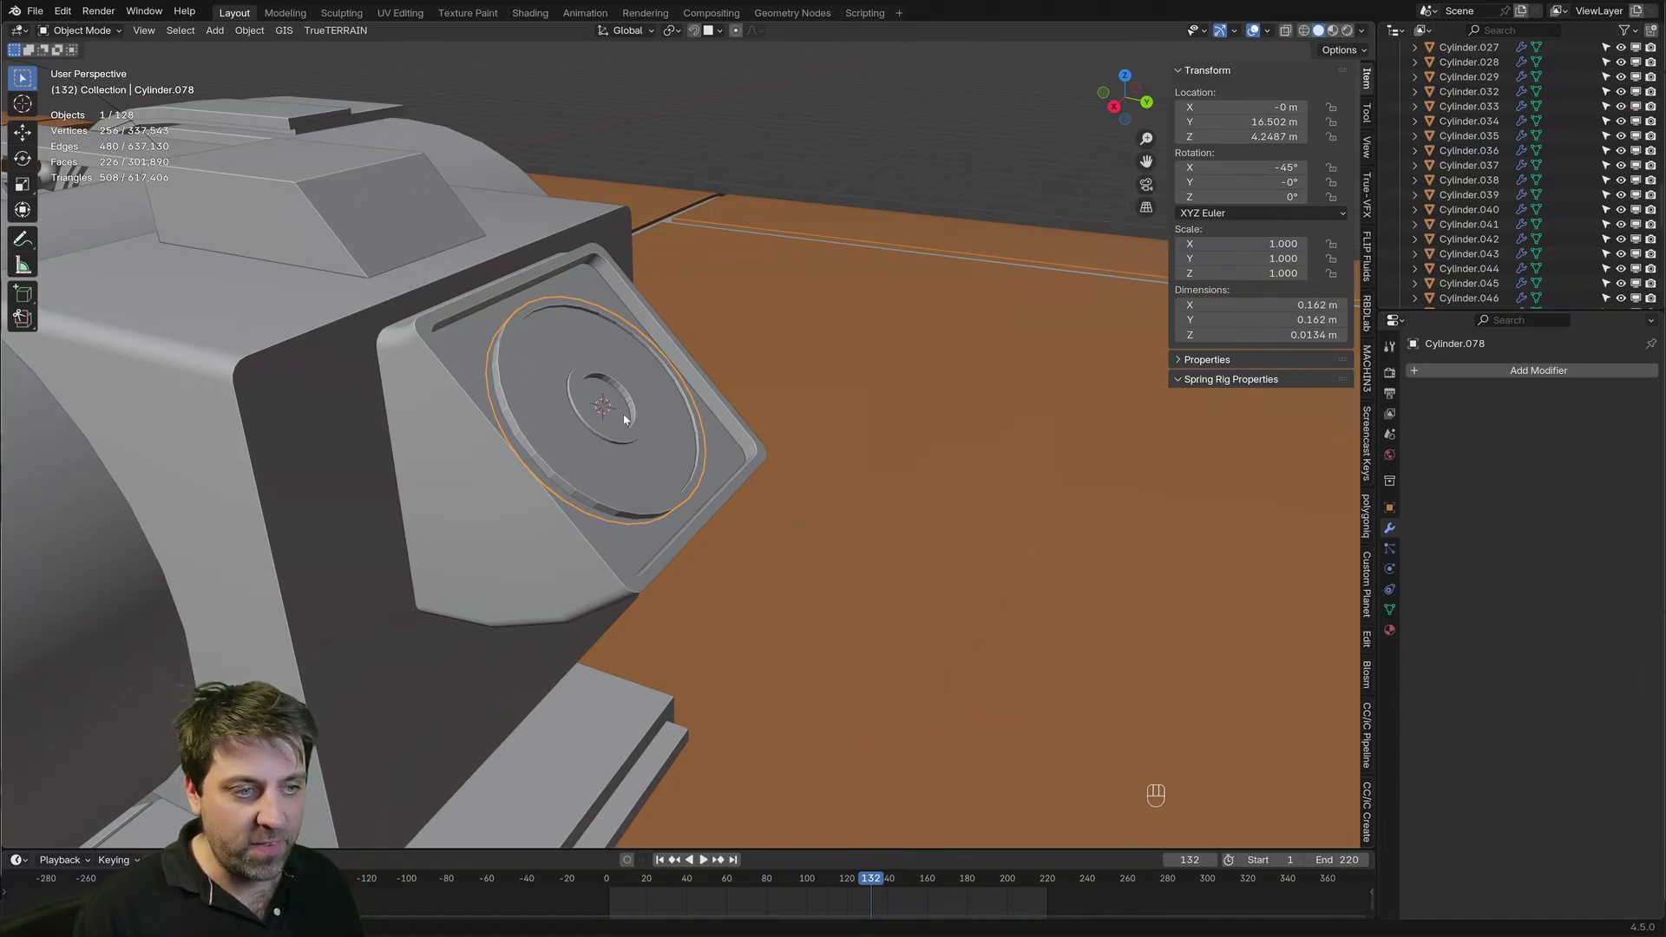
# Duplicate the bottom face of the disc's central socket in place and separate the copy into its own object
pyautogui.press('Tab')
pyautogui.press('Tab')
pyautogui.press('Tab')
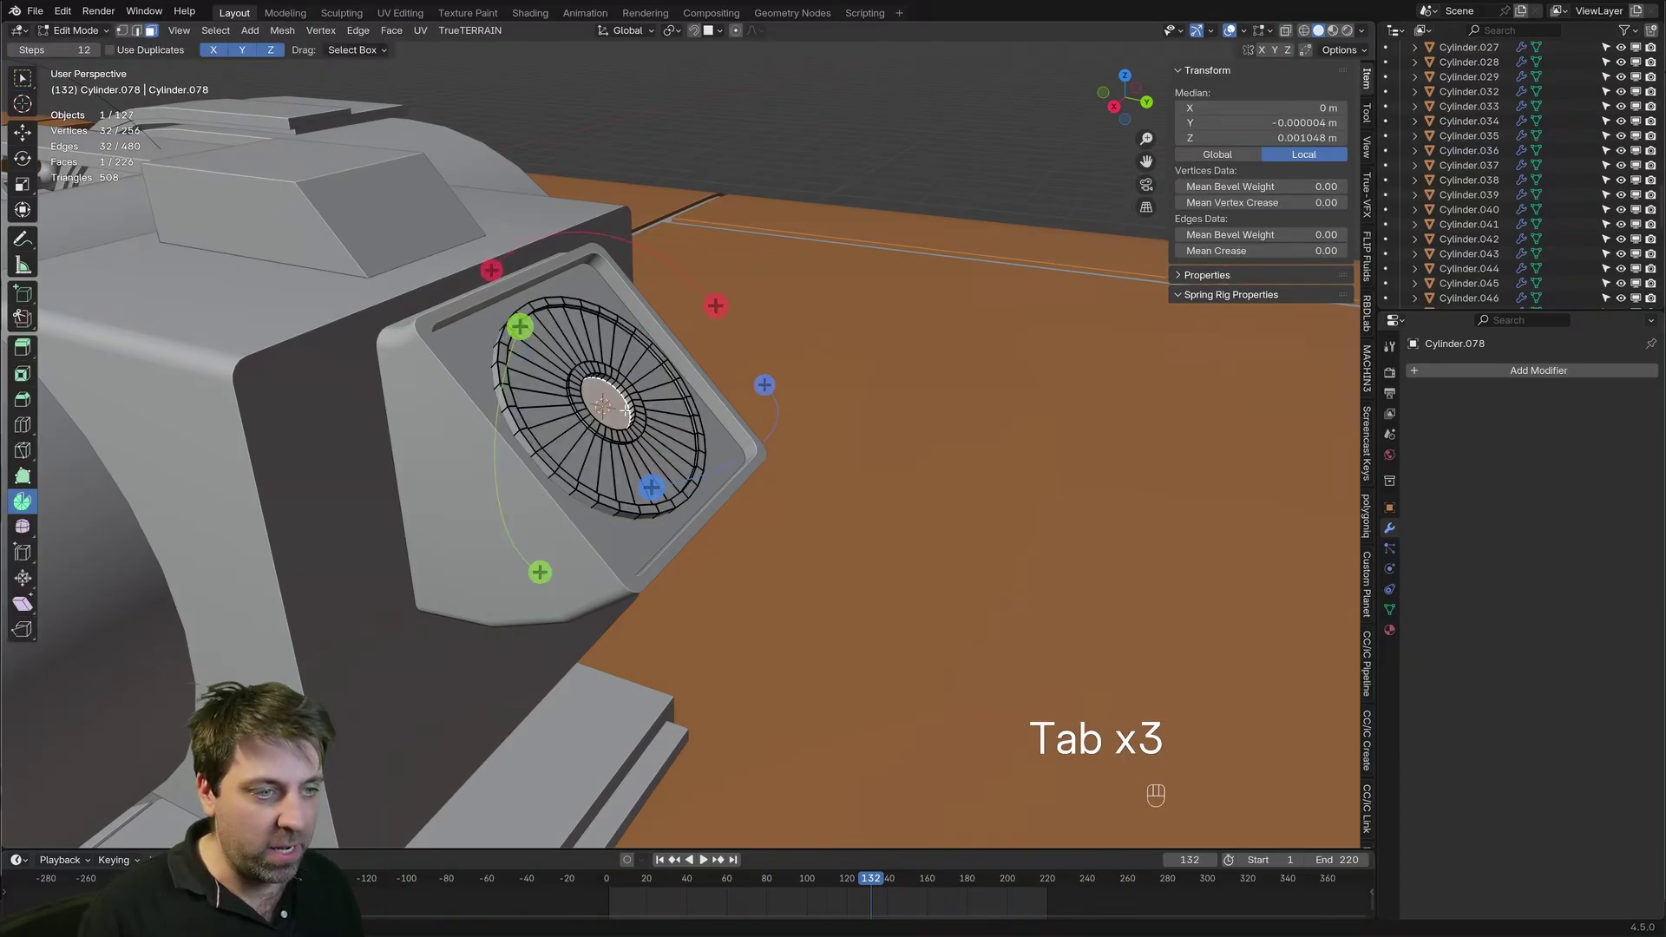
pyautogui.hotkey('shift', 'd')
pyautogui.rightClick(620, 450)
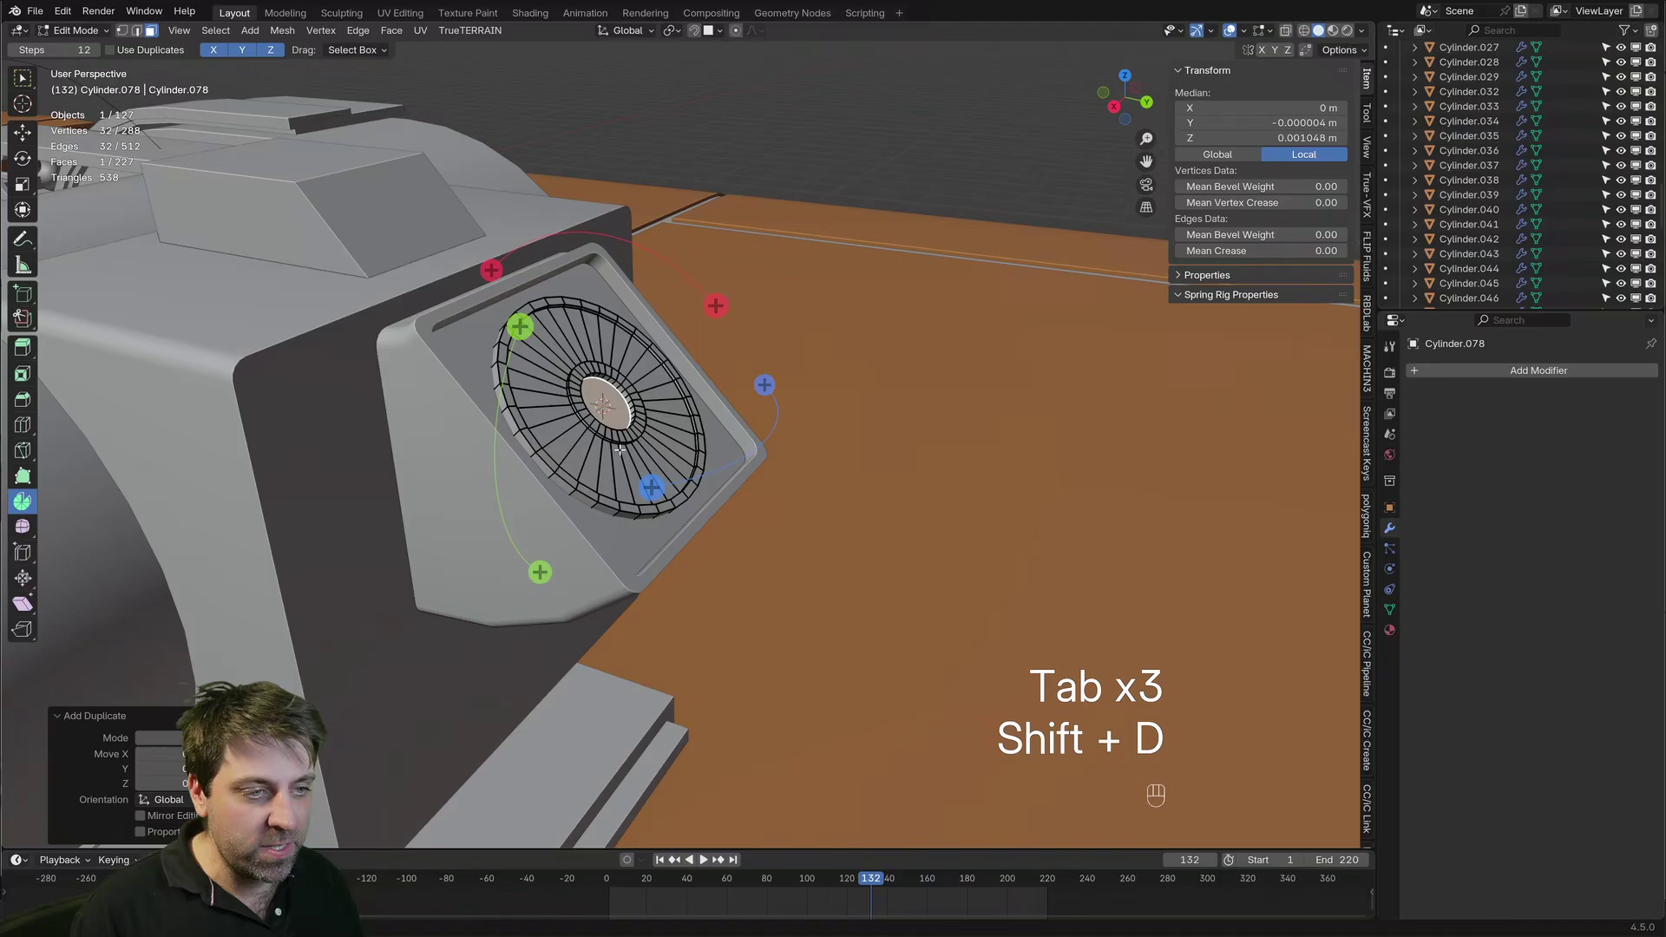
pyautogui.press('p')
pyautogui.click(622, 449)
pyautogui.press('Tab')
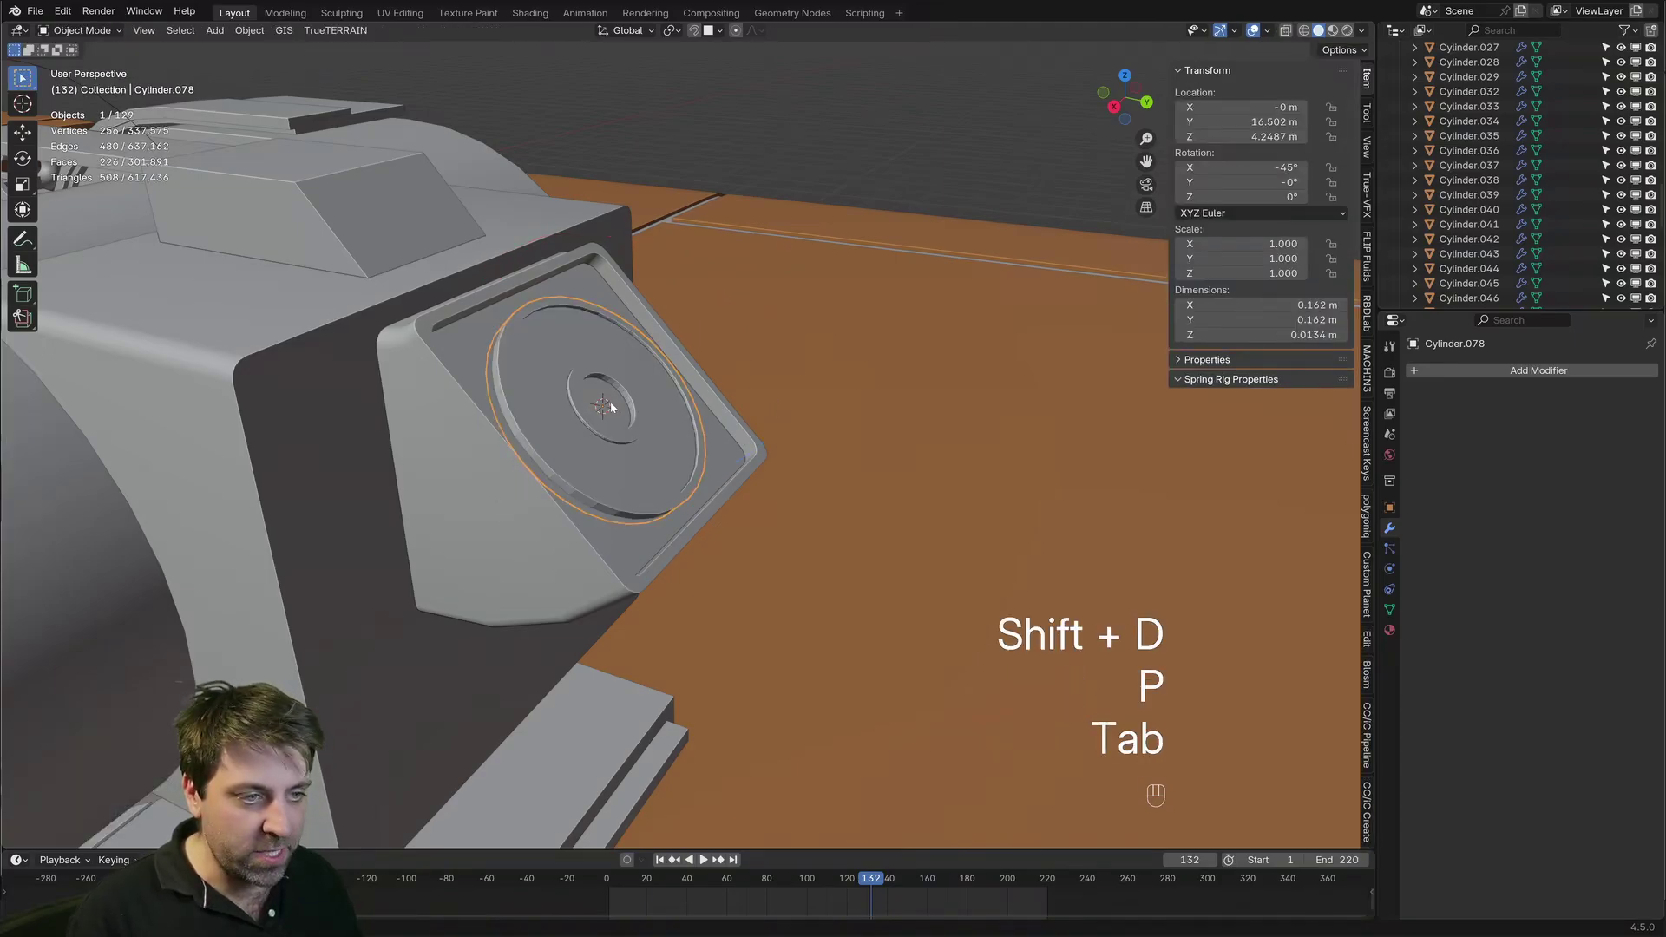
# Pick out the separated round face using wireframe shading and open its mesh for editing with everything selected
pyautogui.press('z')
pyautogui.click(599, 408)
pyautogui.click(625, 409)
pyautogui.click(625, 409)
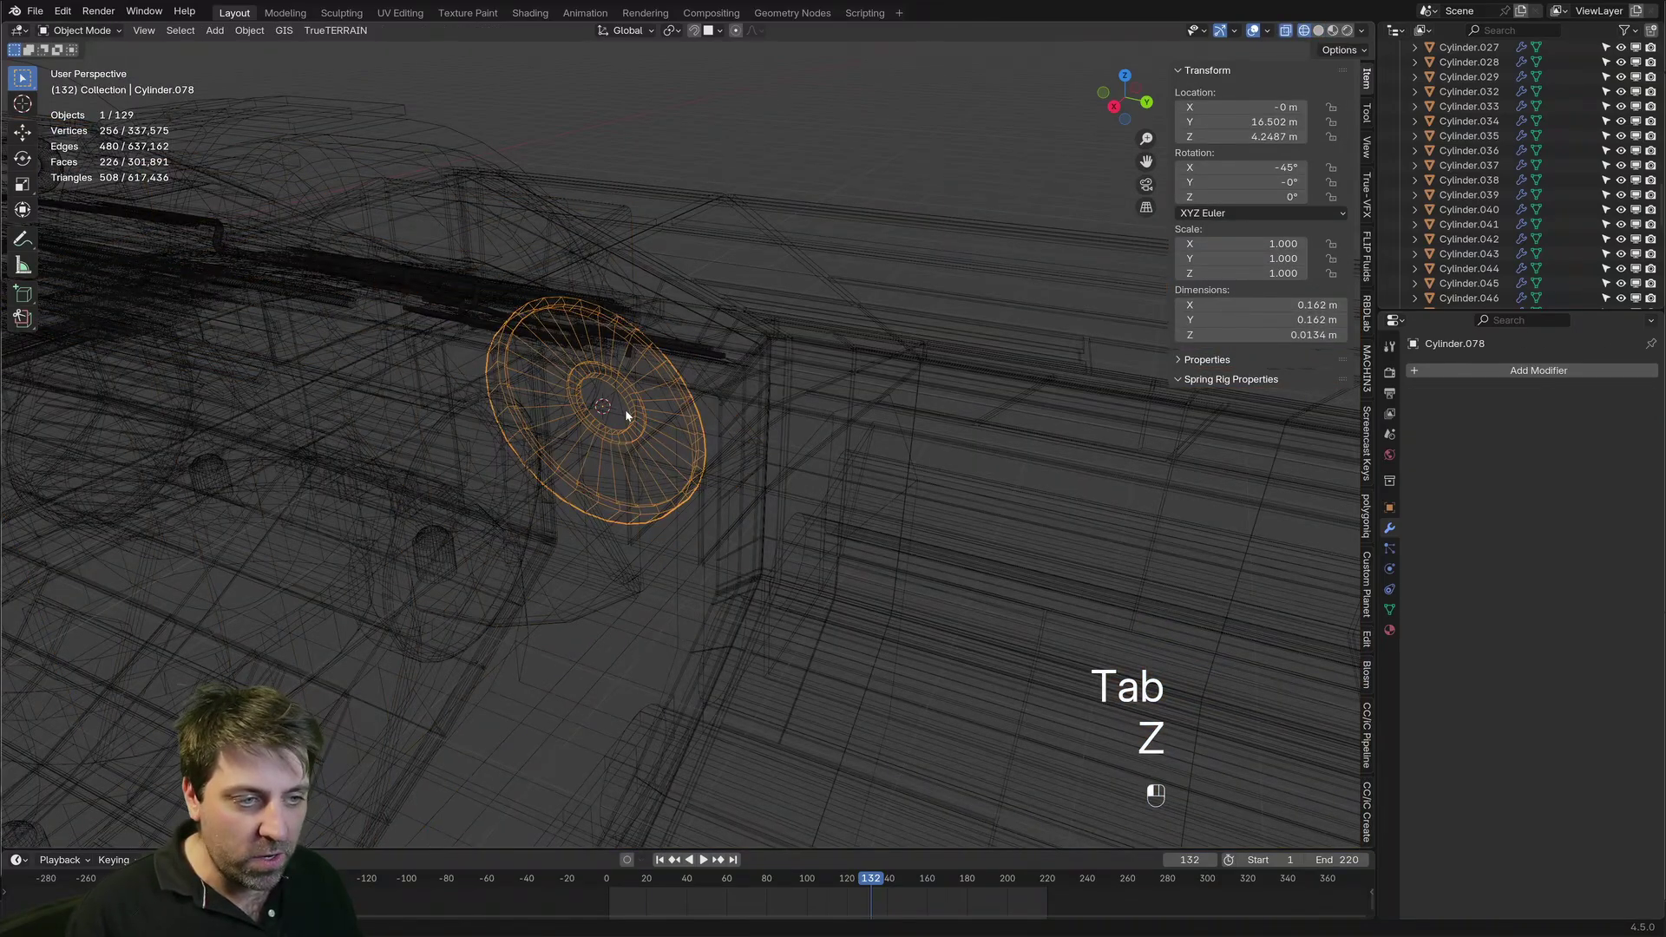
pyautogui.click(625, 409)
pyautogui.press('z')
pyautogui.click(694, 408)
pyautogui.press('Tab')
pyautogui.press('a')
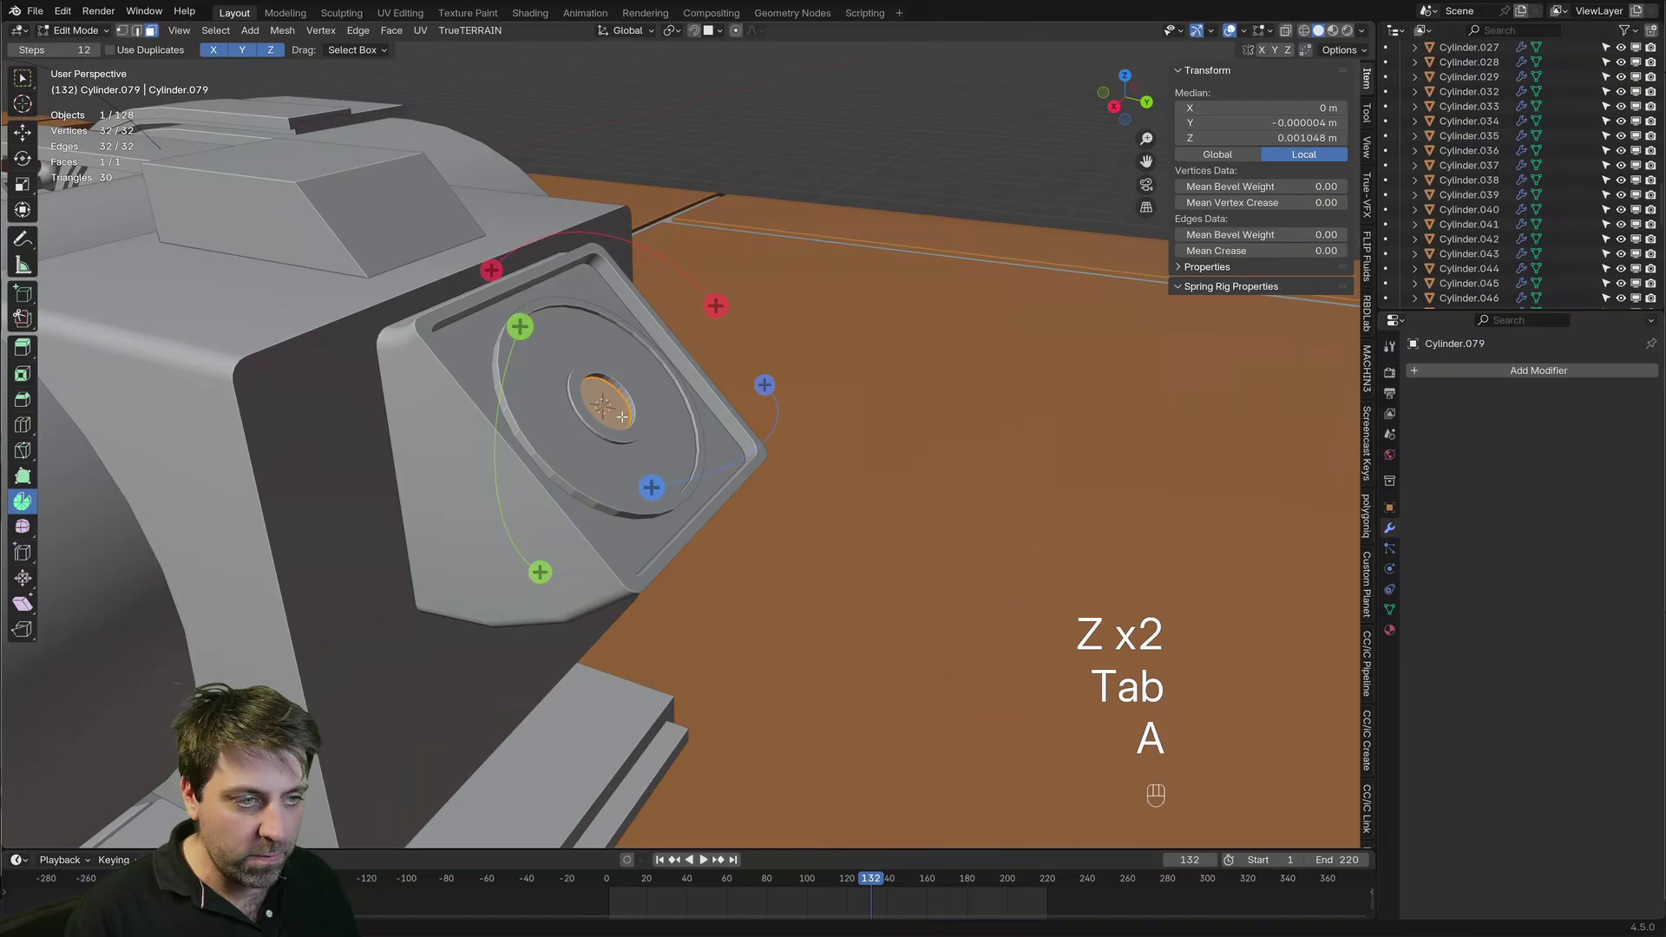
# In right orthographic wireframe view, extrude the round face about 0.03 m outward from the slanted panel and scale the stub down slightly
pyautogui.press('z')
pyautogui.click(656, 406)
pyautogui.press('KP_Decimal')
pyautogui.press('KP_1')
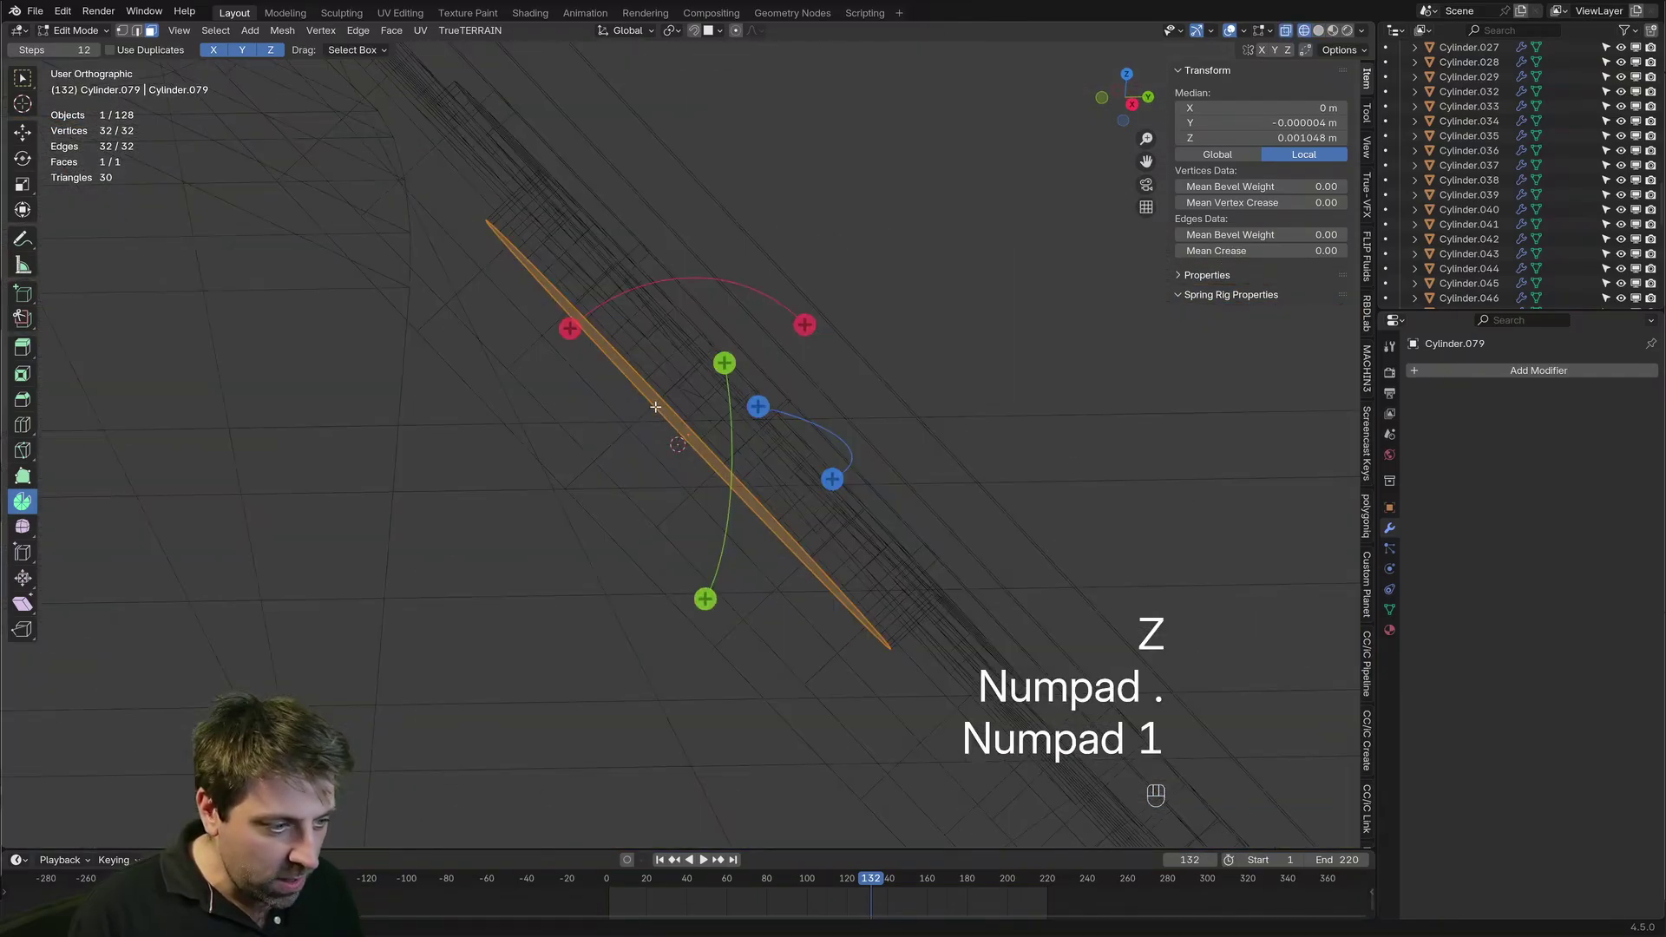
pyautogui.press('KP_3')
pyautogui.press('e')
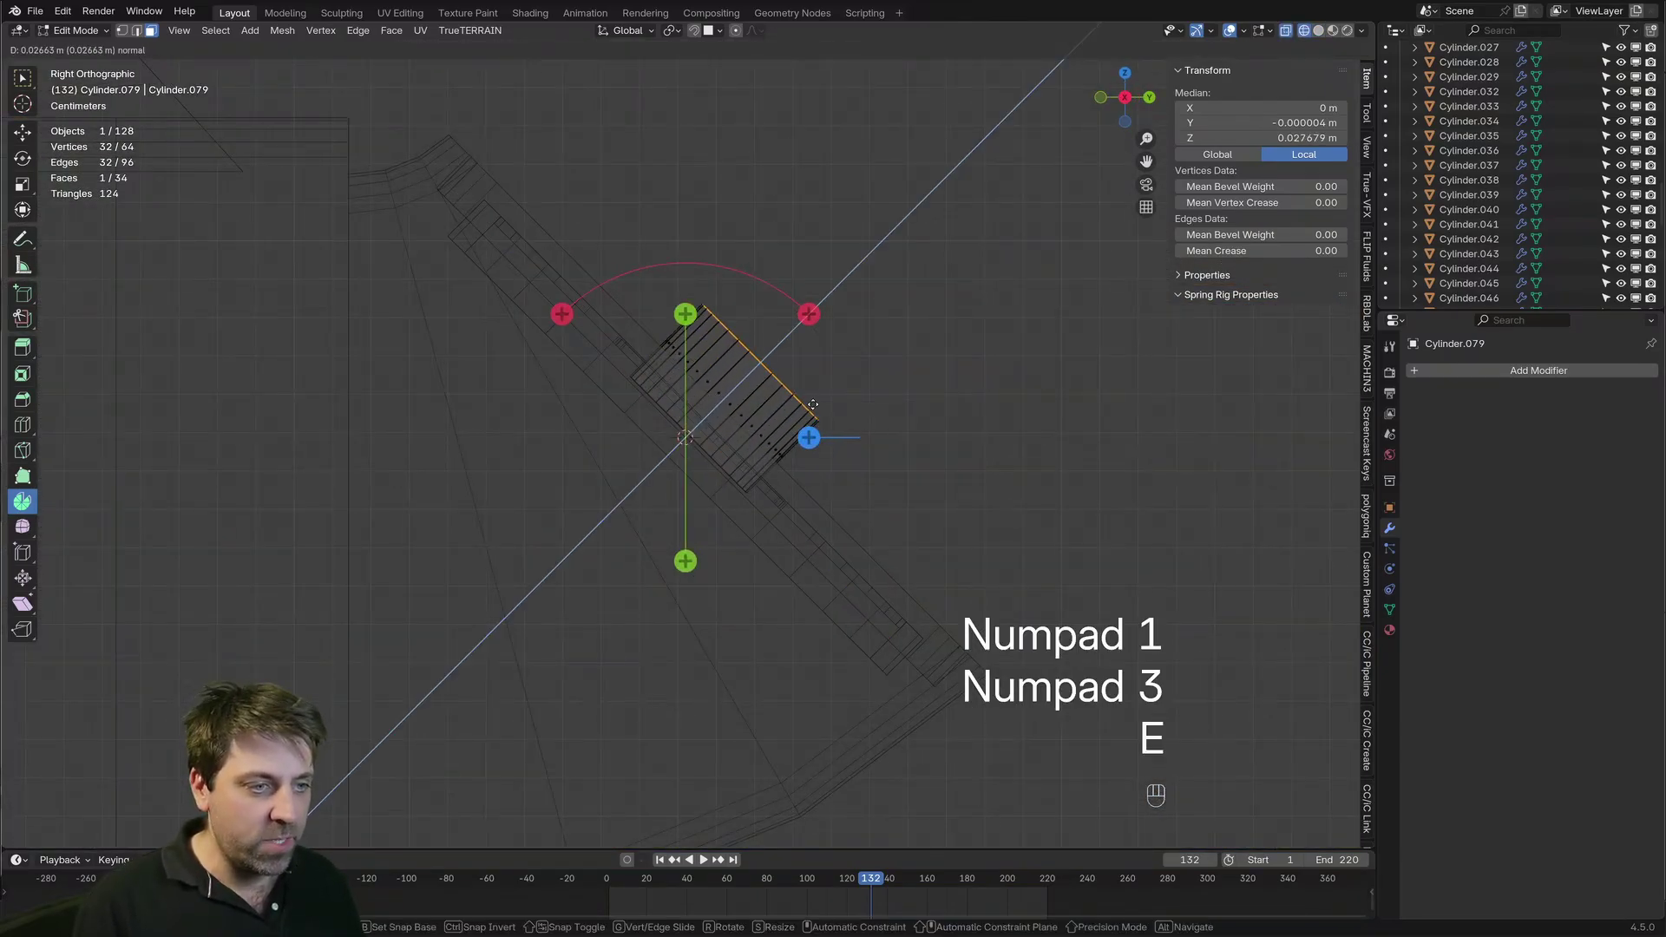
pyautogui.click(811, 442)
pyautogui.press('a')
pyautogui.press('s')
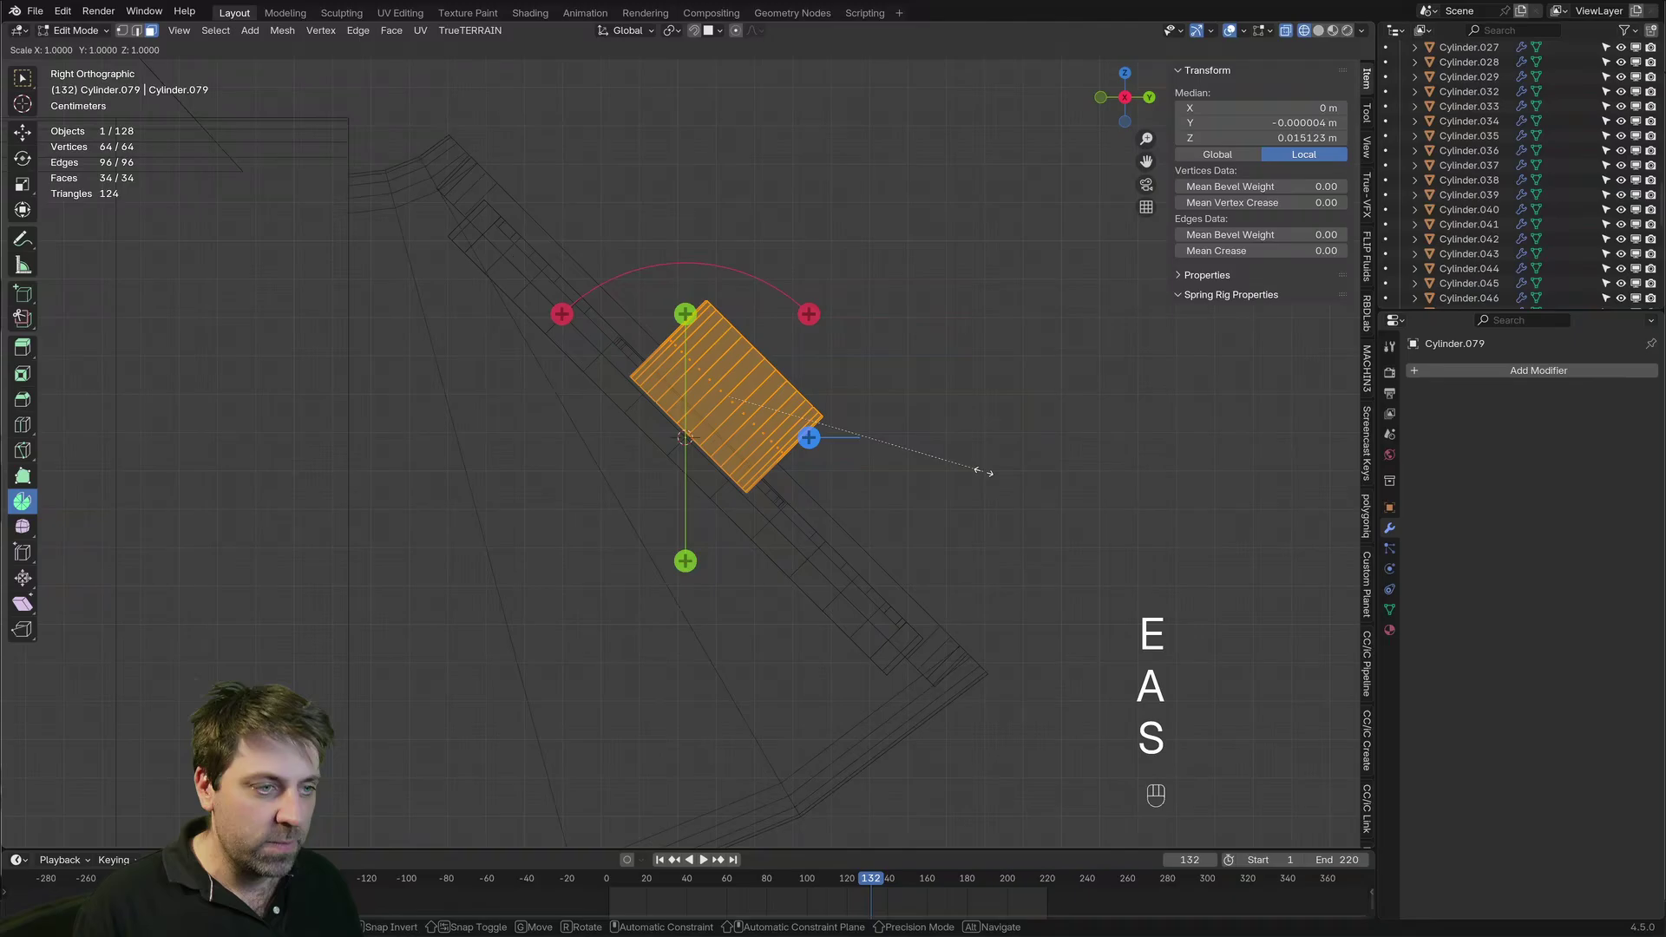
pyautogui.click(972, 469)
# Select the stub's outer end face and place the 3D cursor just above its upper corner as the bend centre
pyautogui.press('3')
pyautogui.click(773, 353)
pyautogui.scroll(-3, 774, 352)
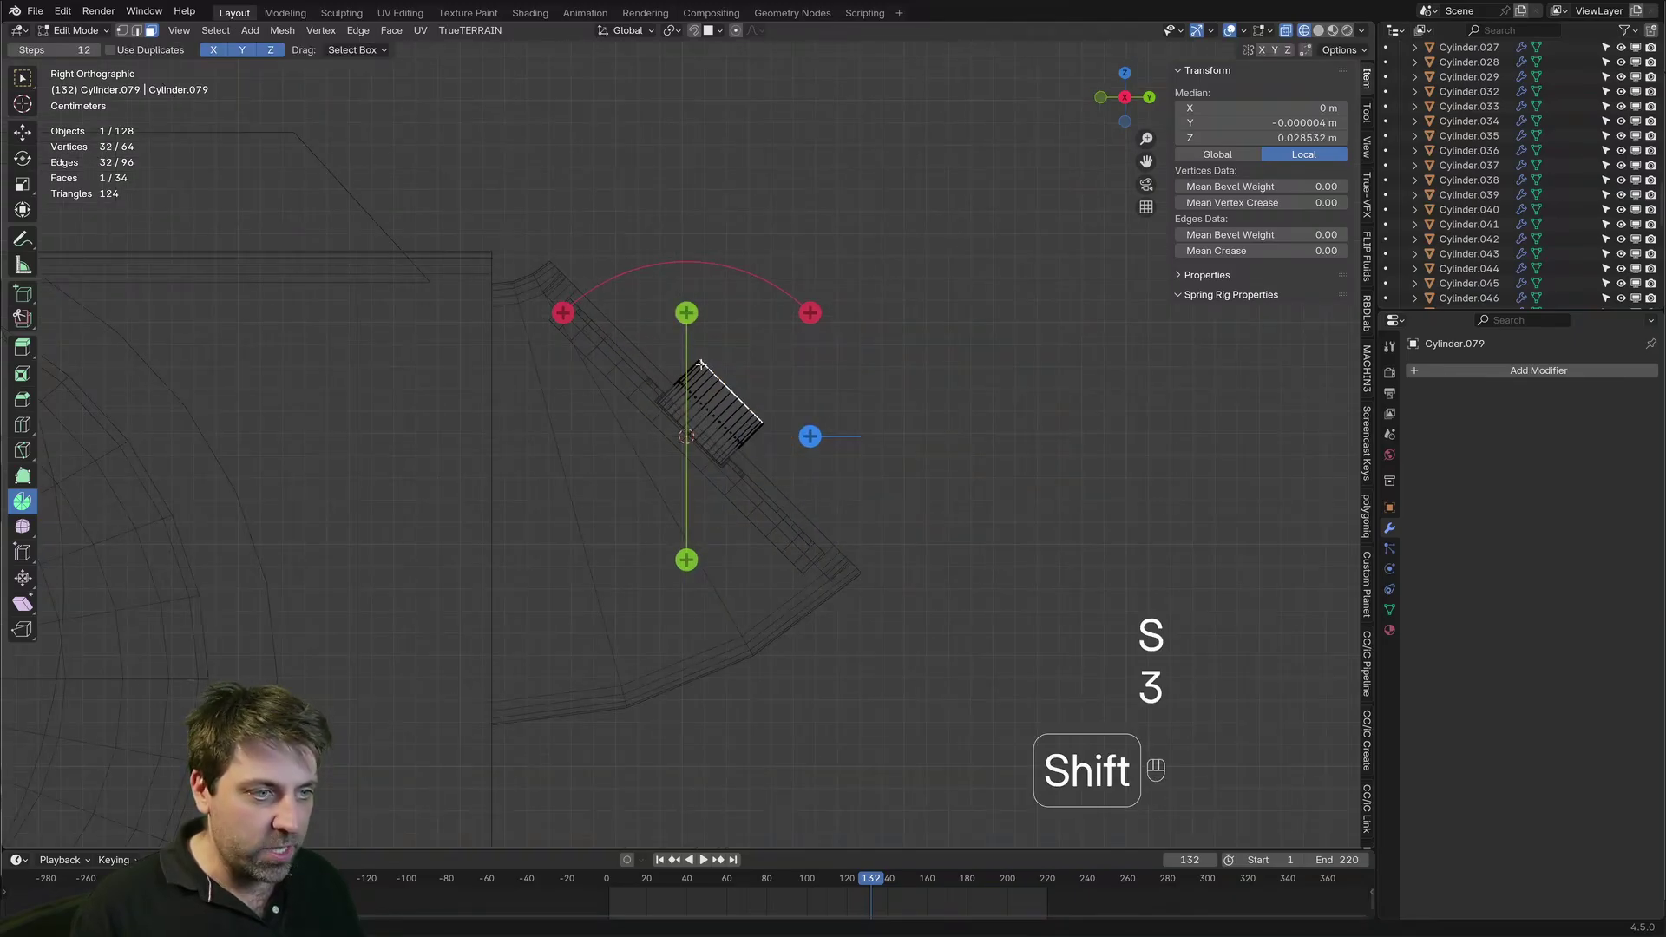
pyautogui.scroll(5, 684, 314)
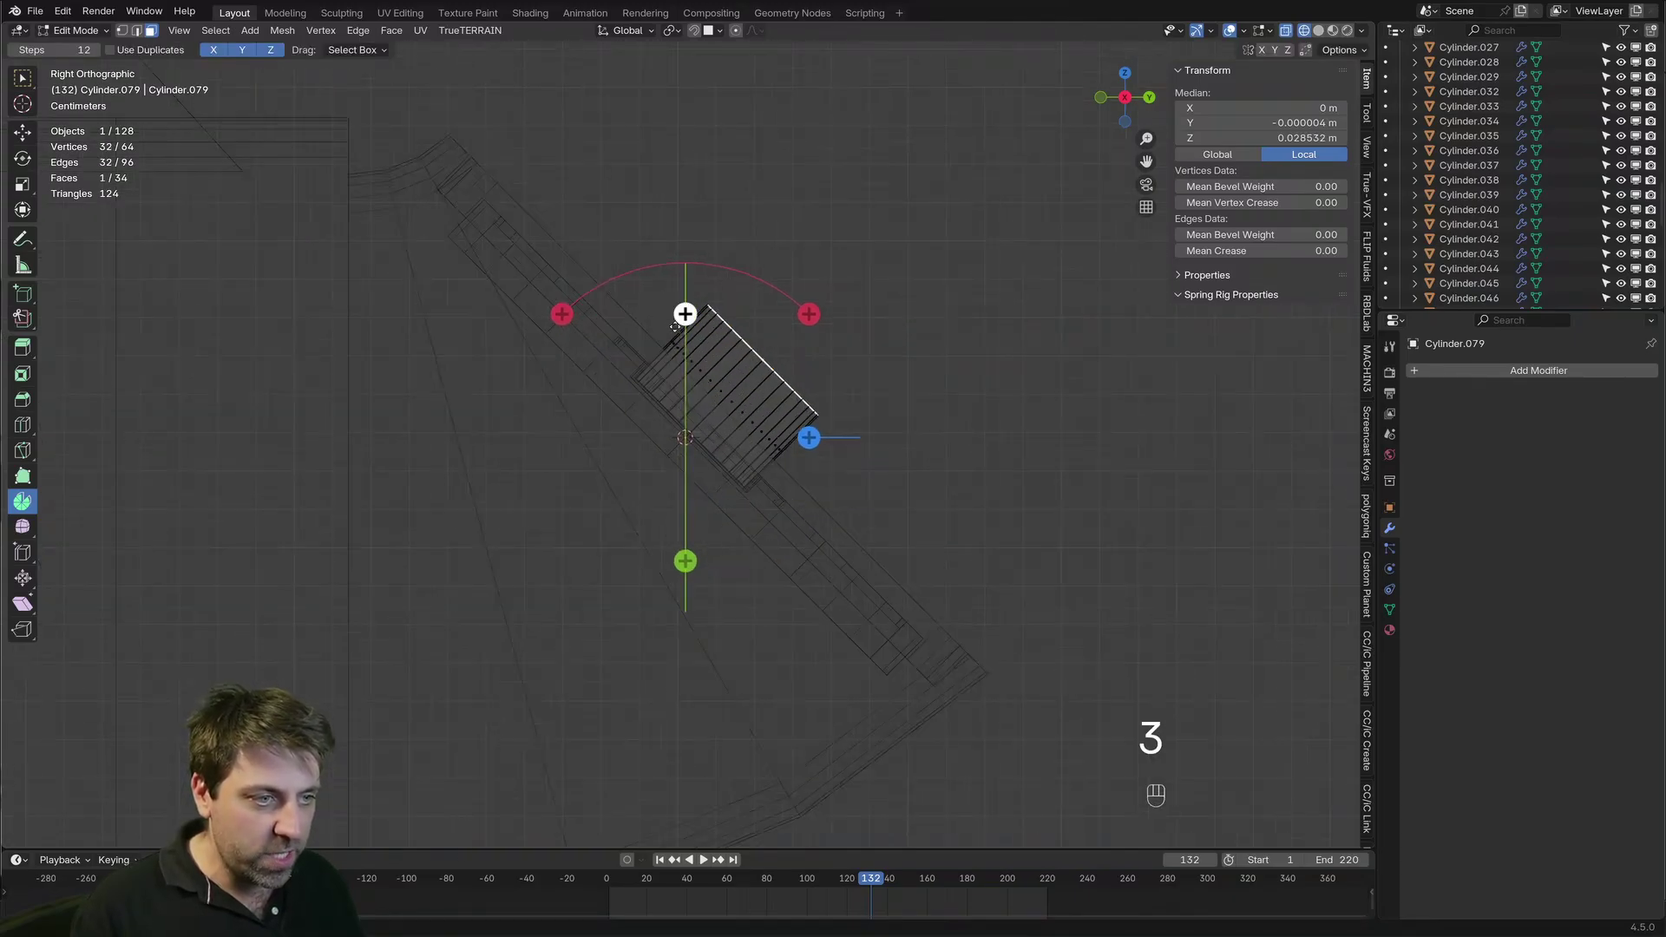
pyautogui.keyDown('shift'); pyautogui.rightClick(696, 217); pyautogui.keyUp('shift')
pyautogui.keyDown('shift'); pyautogui.moveTo(695, 217); pyautogui.dragTo(688, 394, button='middle'); pyautogui.keyUp('shift')
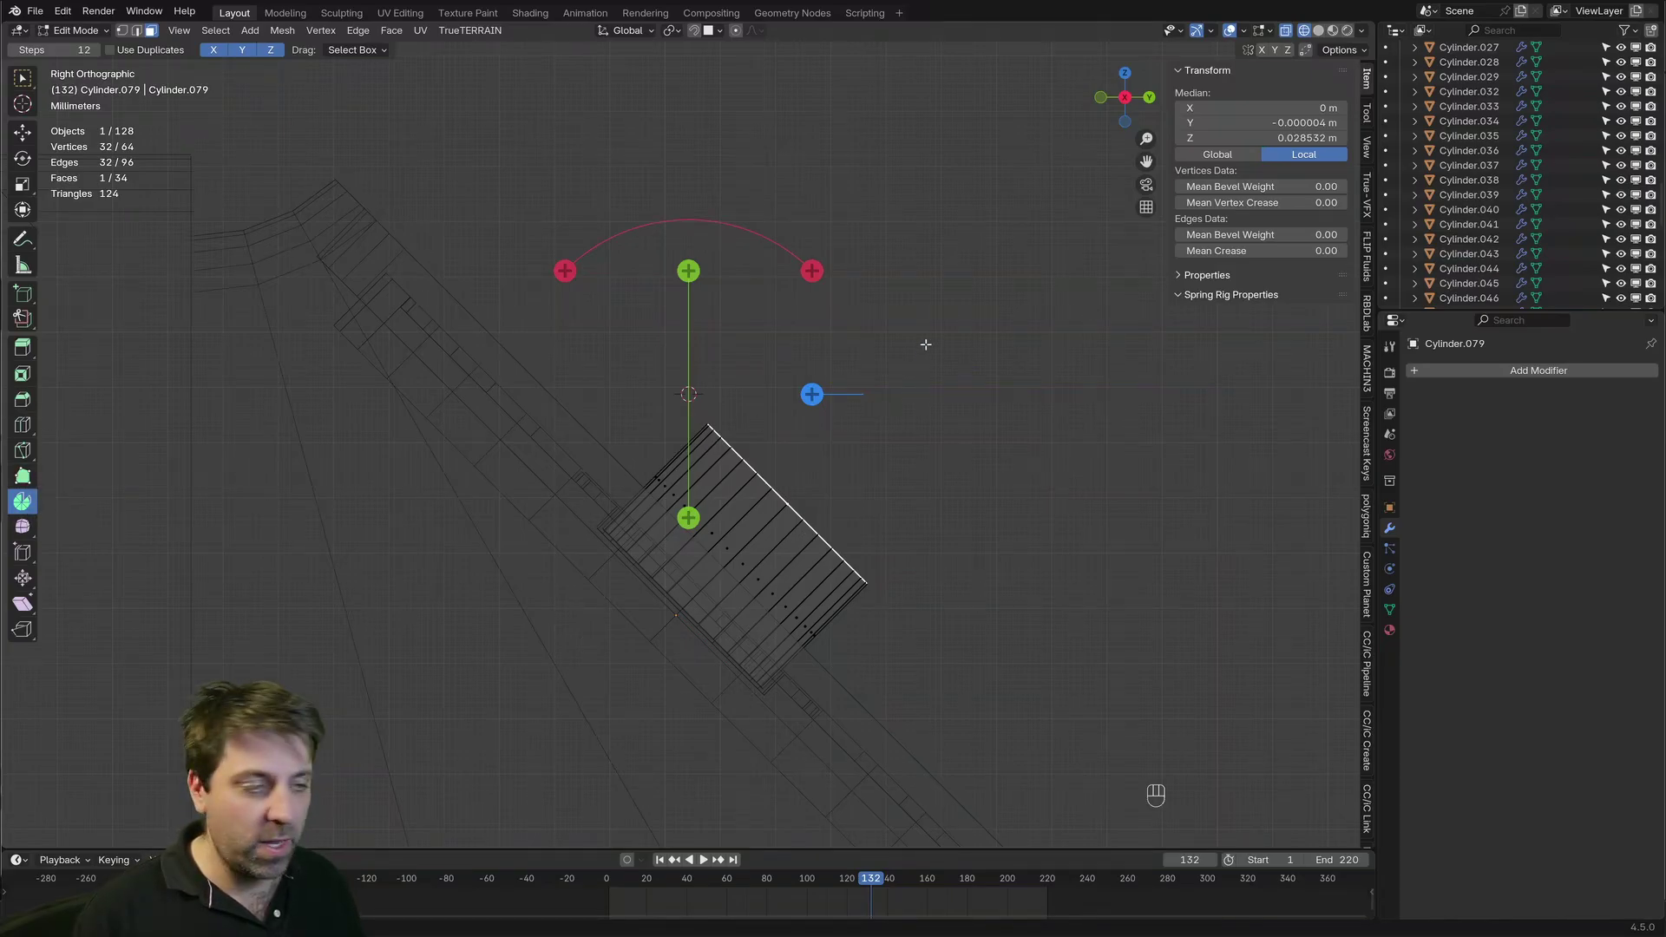
pyautogui.press('t')
pyautogui.press('t')
pyautogui.press('t')
pyautogui.press('t')
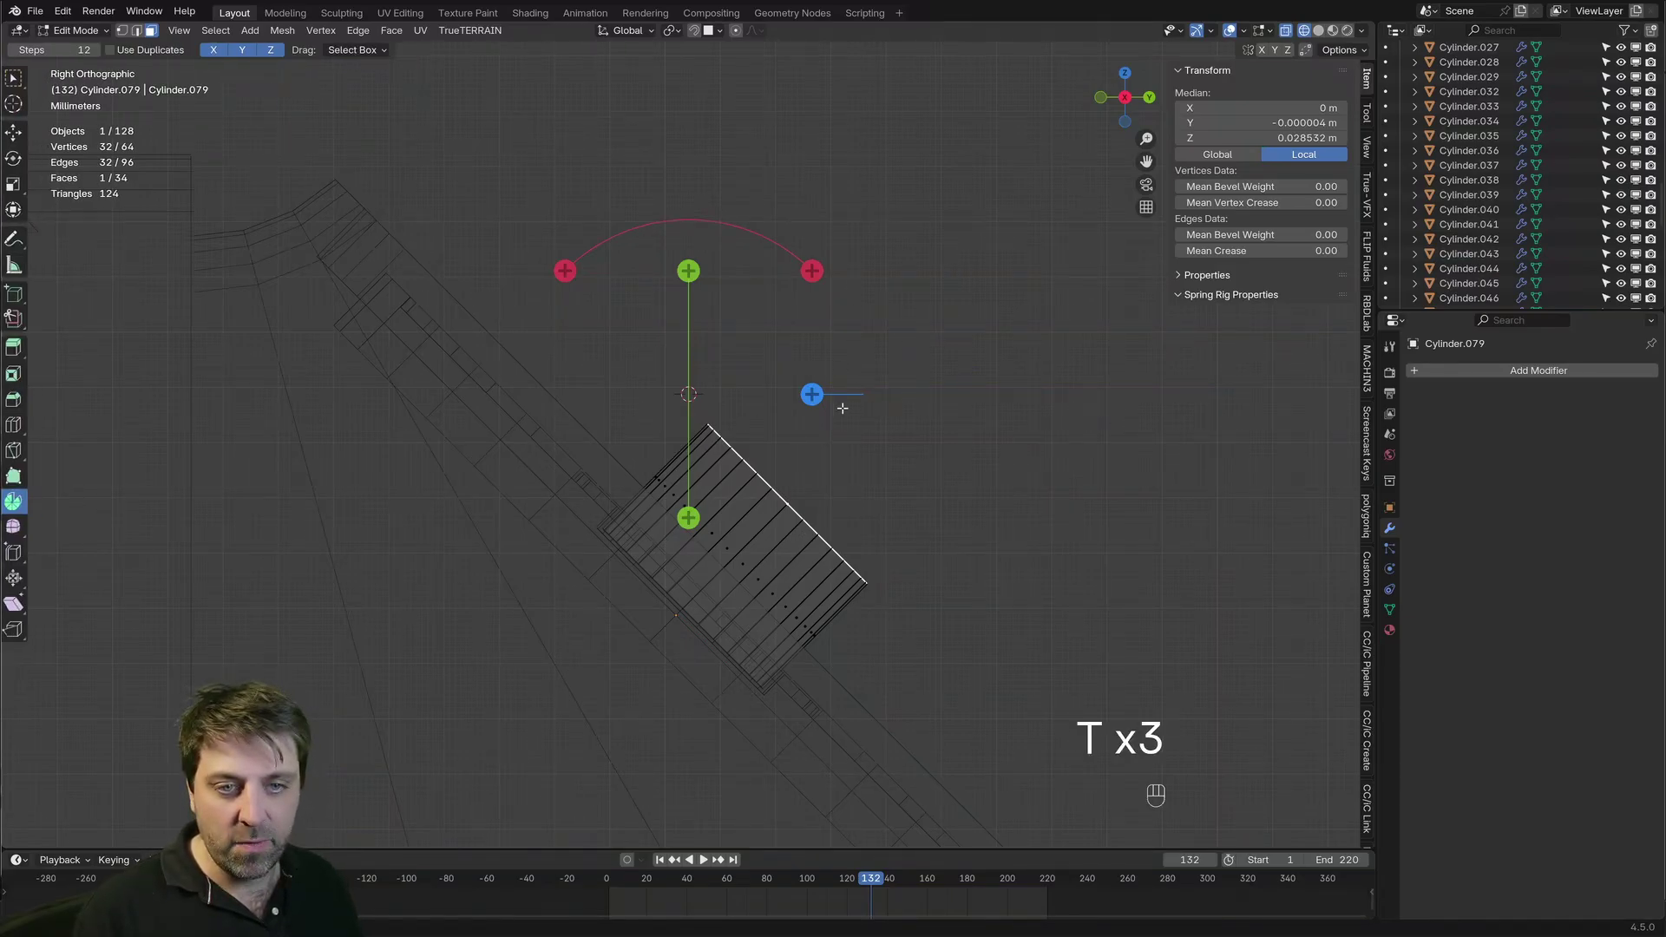
# Spin the end face around the 3D cursor to bend the pipe back toward the housing, using 12 steps
pyautogui.moveTo(839, 403); pyautogui.dragTo(559, 217)
pyautogui.write('1')
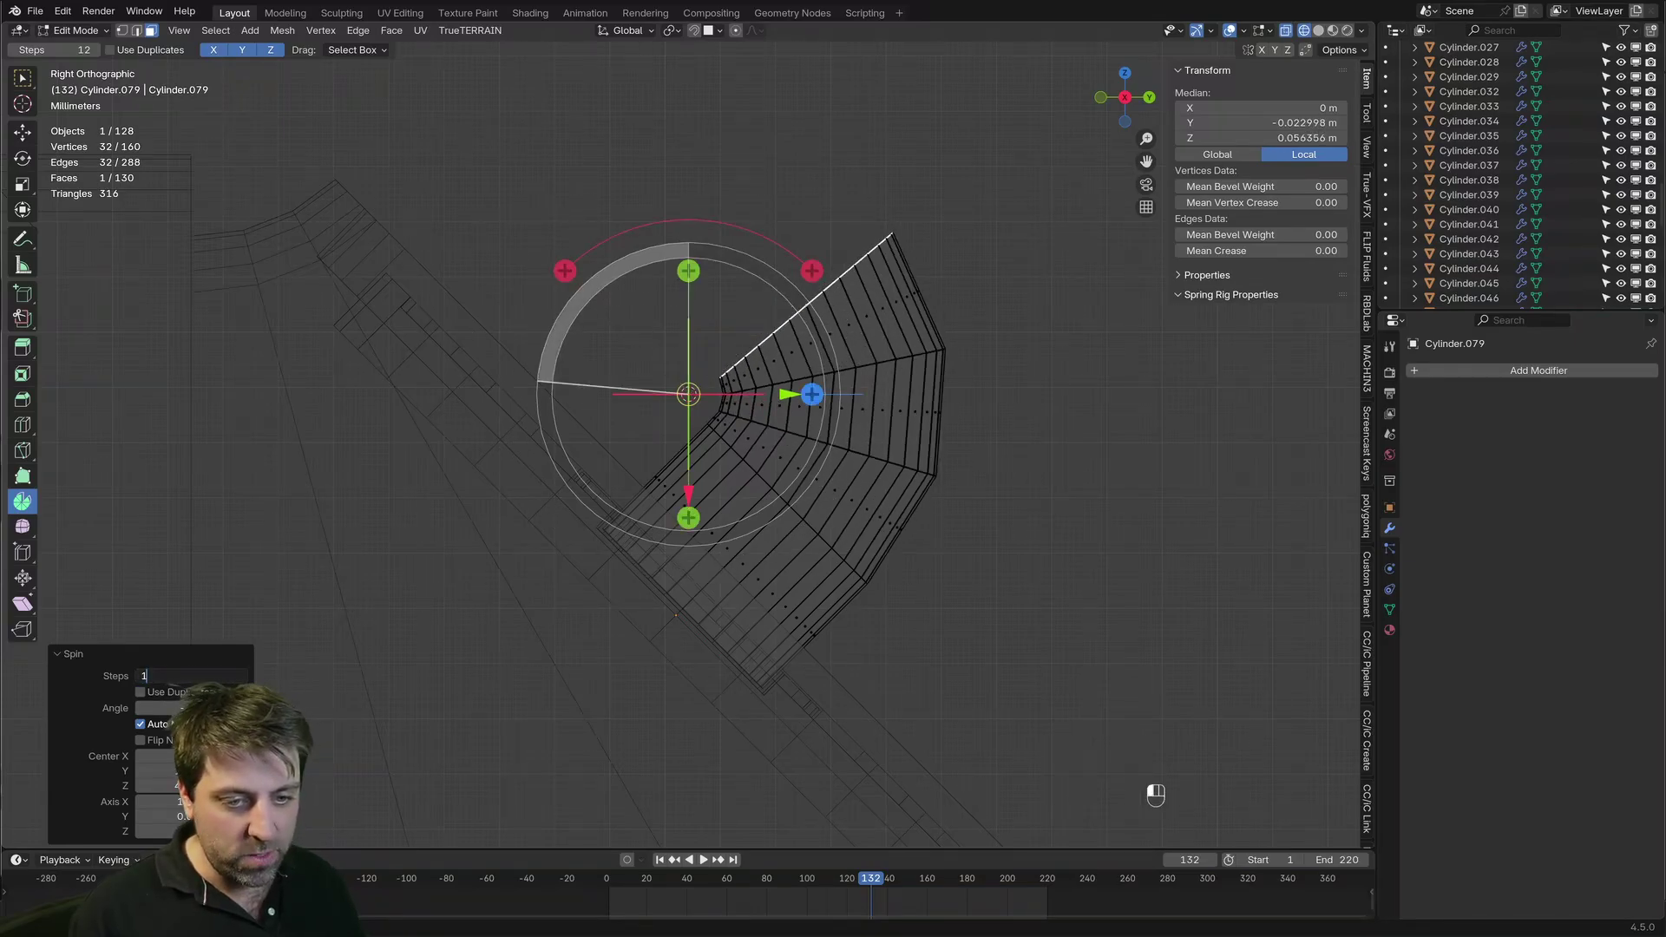
pyautogui.write('2')
pyautogui.press('Return')
# Extrude the bent pipe's end face about 0.06 m diagonally up toward the housing roof
pyautogui.scroll(-3, 1159, 511)
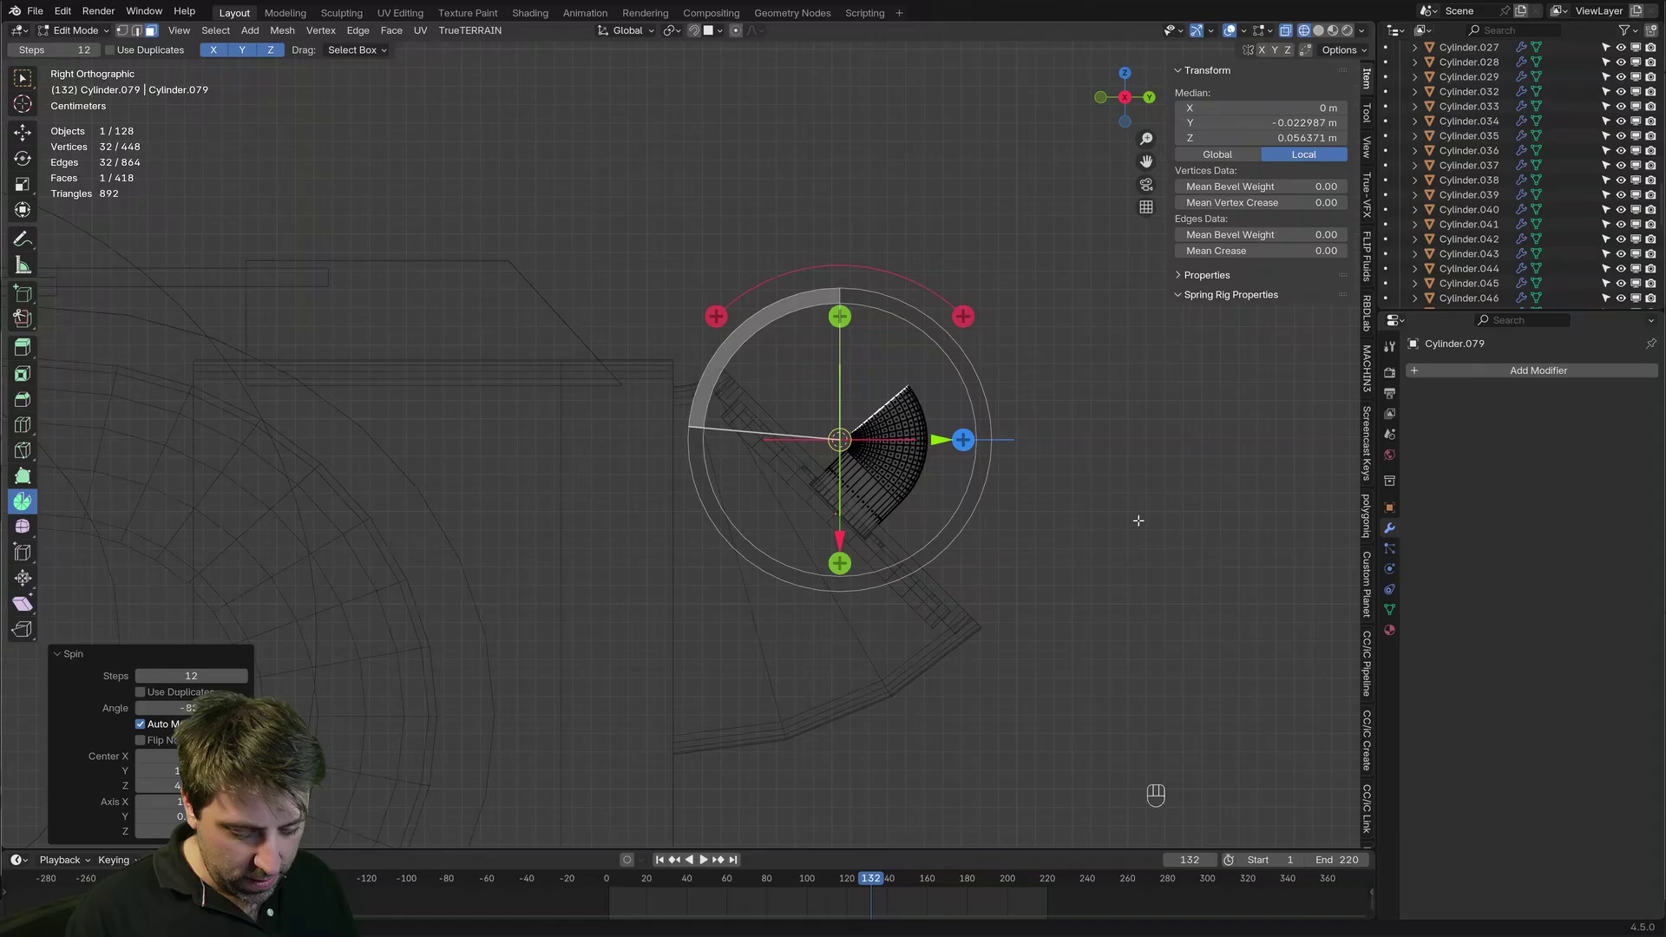
pyautogui.press('e')
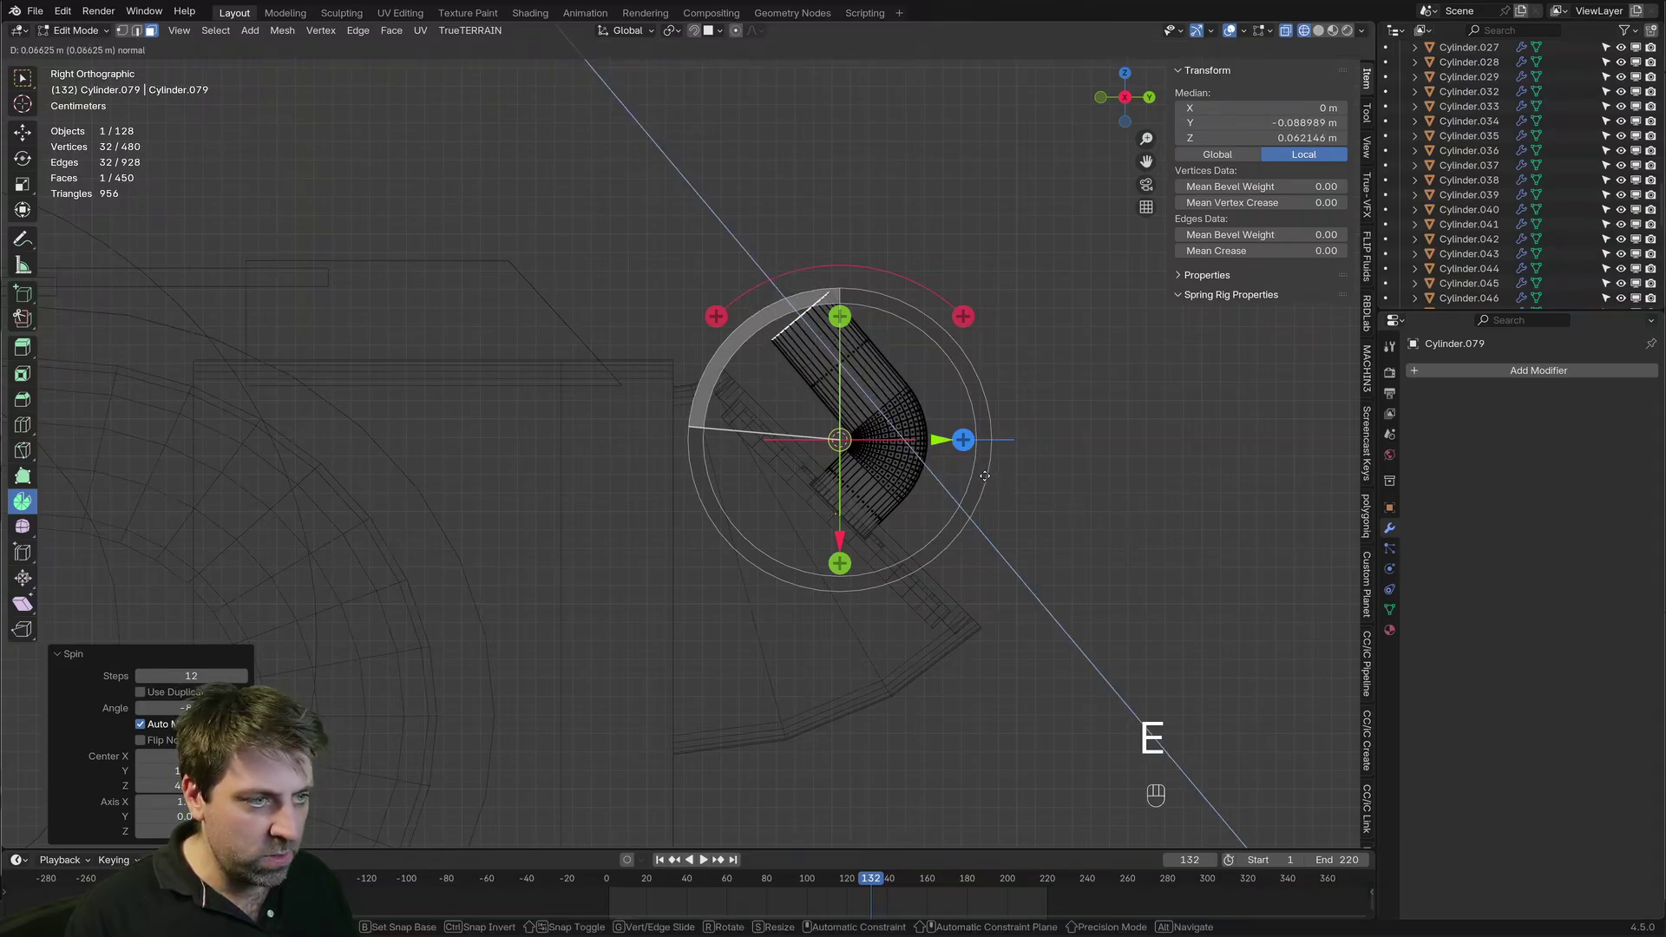
pyautogui.click(984, 476)
# Spin the pipe end around a 3D cursor placed beside its inner corner until vertical, and extrude it horizontally into the raised roof block
pyautogui.scroll(3, 866, 269)
pyautogui.keyDown('shift'); pyautogui.rightClick(834, 291); pyautogui.keyUp('shift')
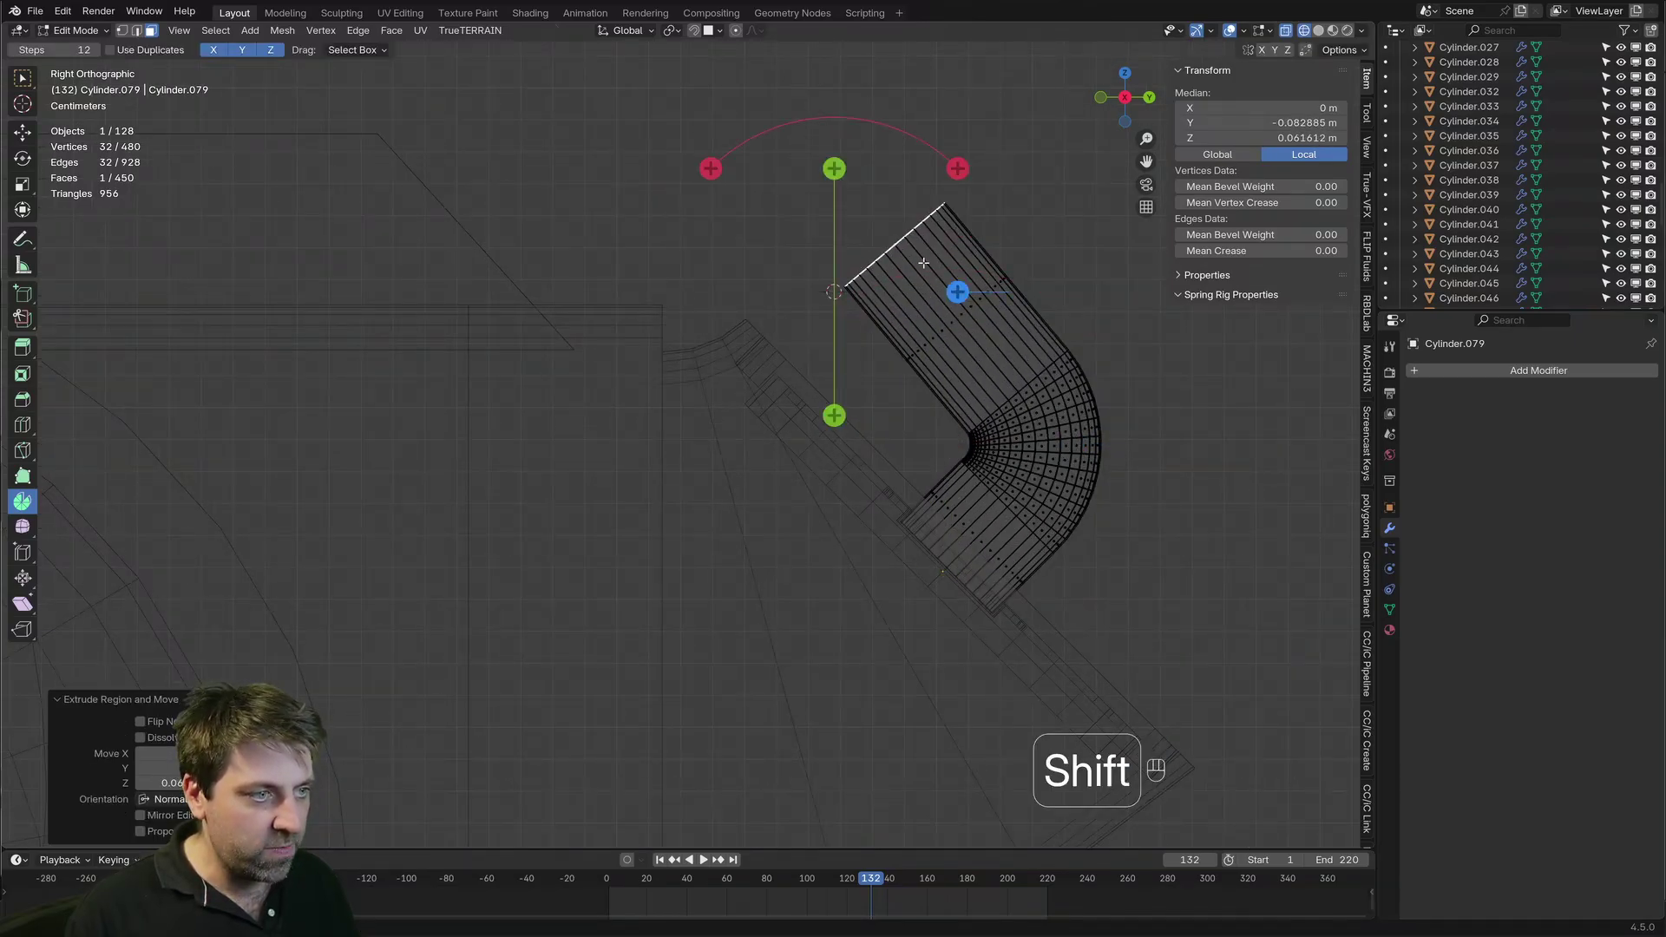
pyautogui.moveTo(957, 168); pyautogui.dragTo(829, 160)
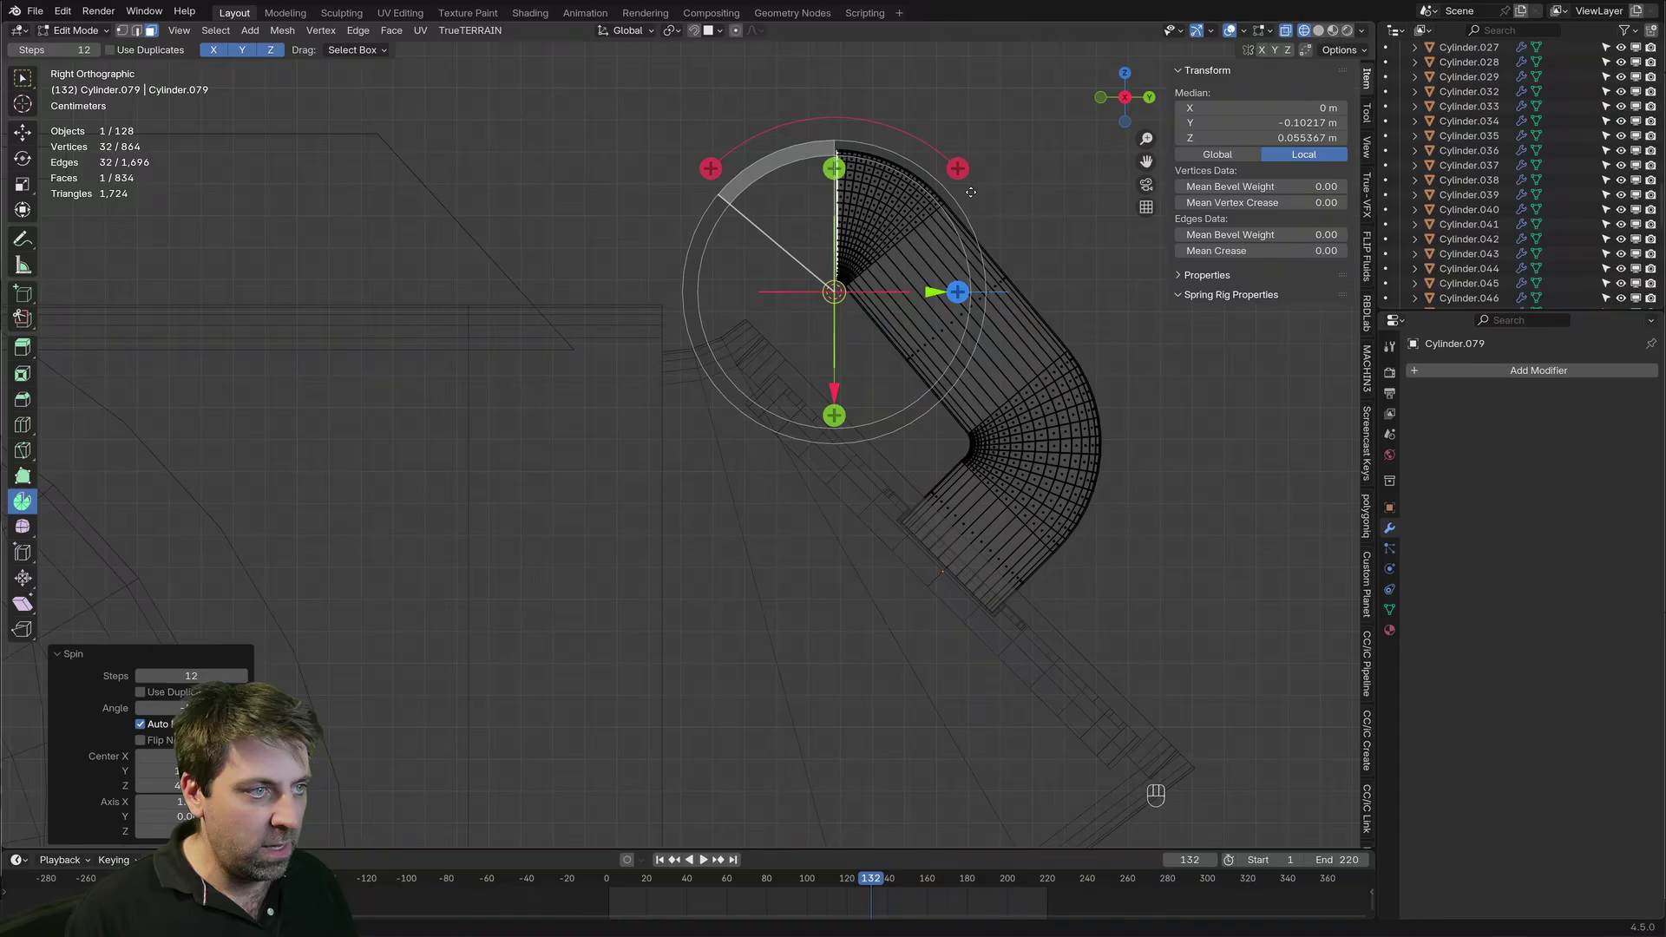
pyautogui.press('e')
pyautogui.click(446, 212)
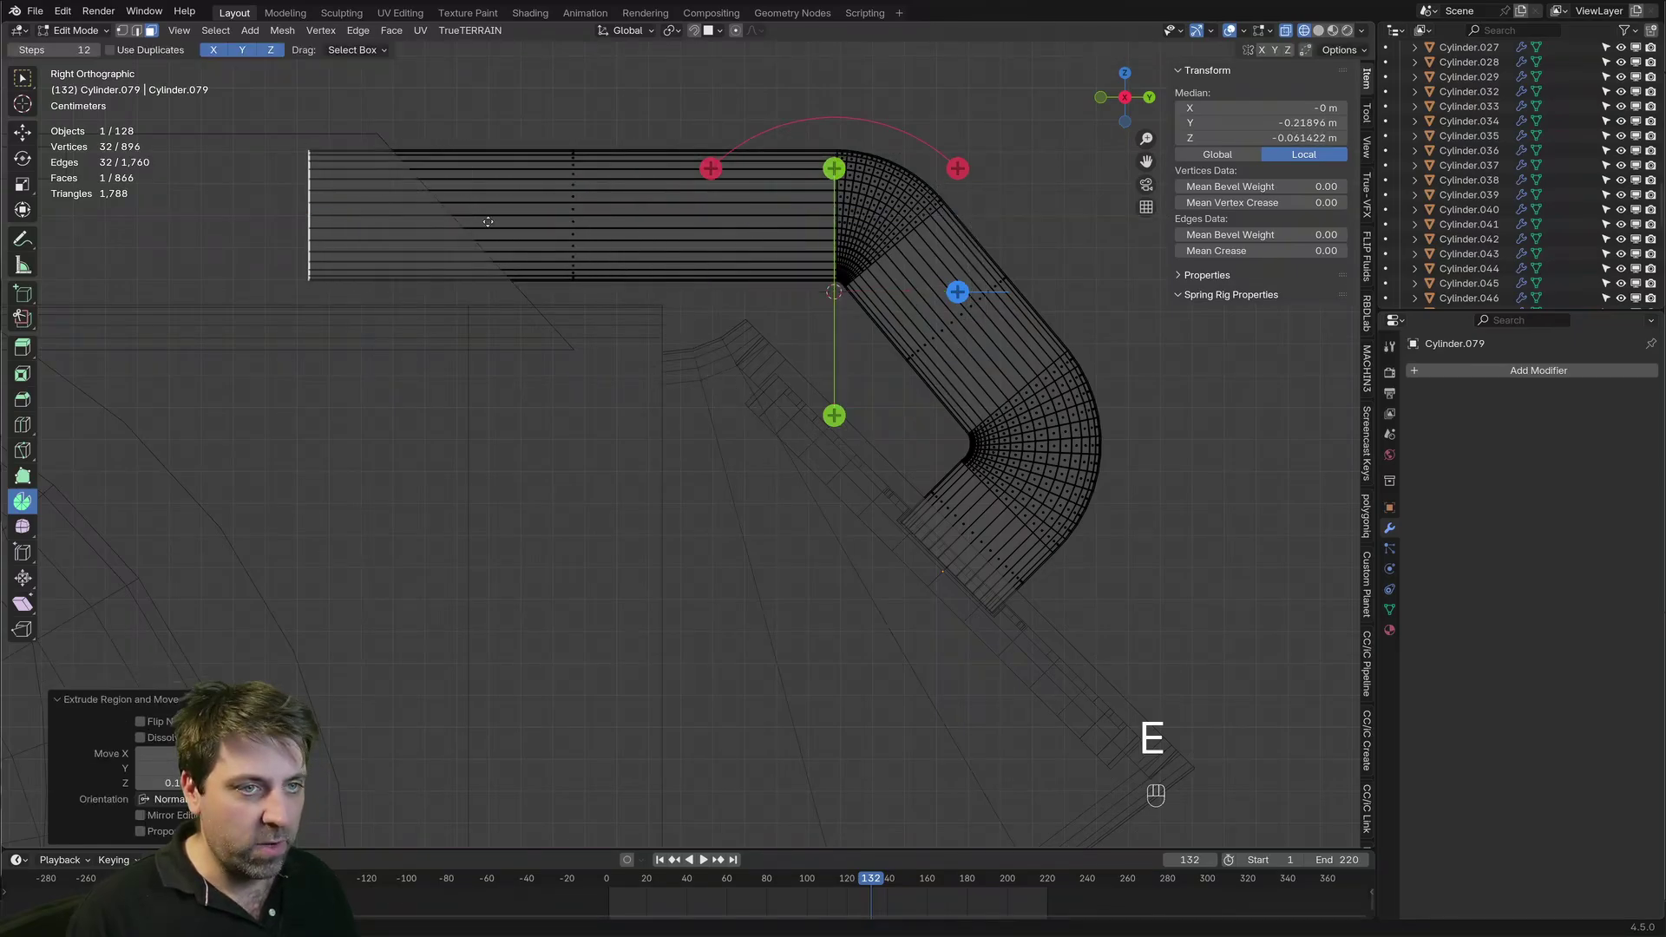
# Return to Object Mode in solid shading and apply Shade Auto Smooth with a 30° angle to the pipe
pyautogui.scroll(-1, 488, 221)
pyautogui.press('z')
pyautogui.press('Tab')
pyautogui.scroll(-5, 1034, 568)
pyautogui.moveTo(1033, 568); pyautogui.dragTo(802, 437, button='middle')
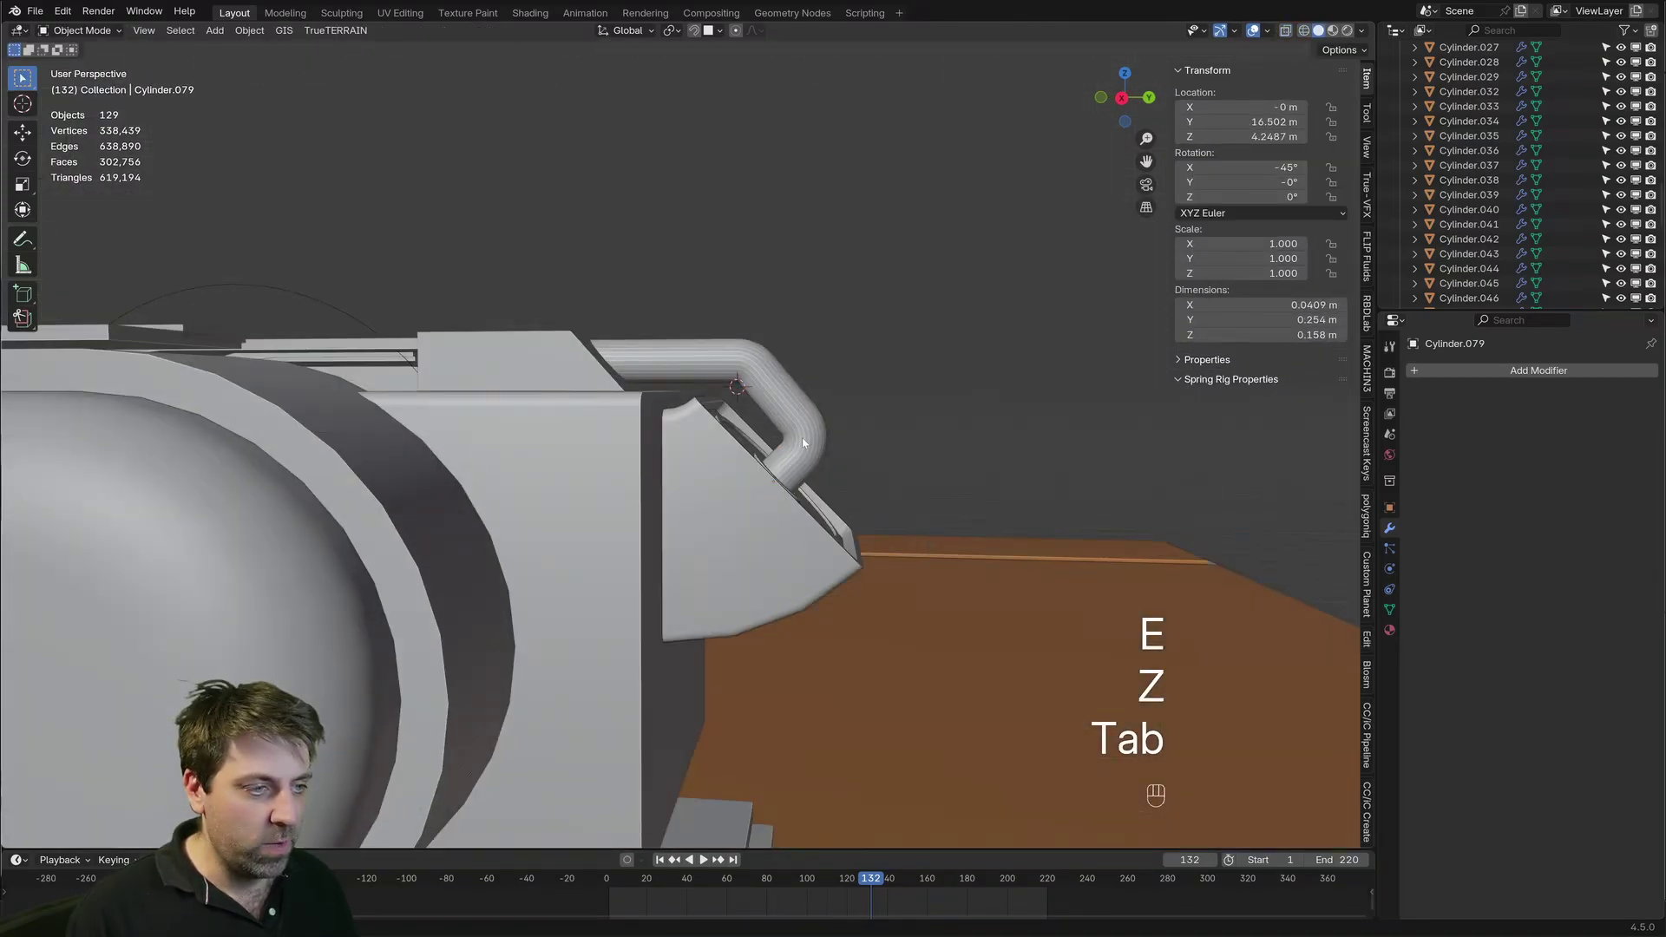
pyautogui.rightClick(800, 438)
pyautogui.click(799, 439)
pyautogui.scroll(-3, 933, 496)
pyautogui.moveTo(933, 496); pyautogui.dragTo(733, 490, button='middle')
pyautogui.scroll(3, 825, 483)
pyautogui.scroll(2, 577, 499)
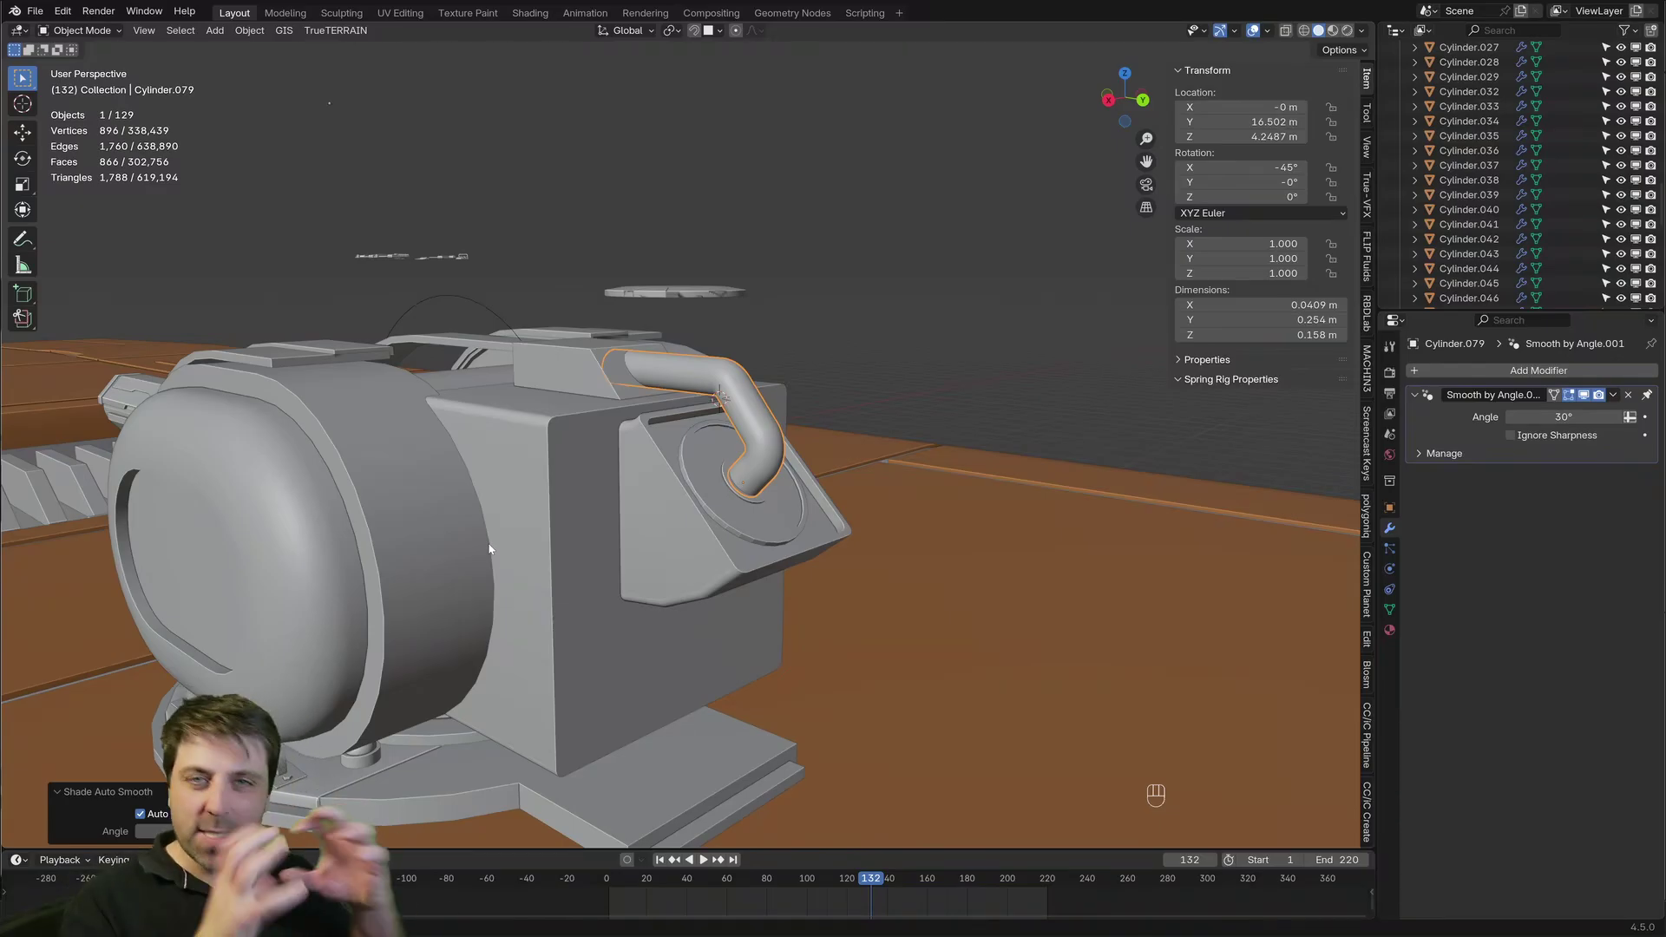
# Open the turret's drum-shaped side housing for editing and select one crosswise edge on its outer band
pyautogui.moveTo(489, 548); pyautogui.dragTo(788, 509, button='middle')
pyautogui.moveTo(674, 432); pyautogui.dragTo(633, 428, button='middle')
pyautogui.scroll(1, 640, 543)
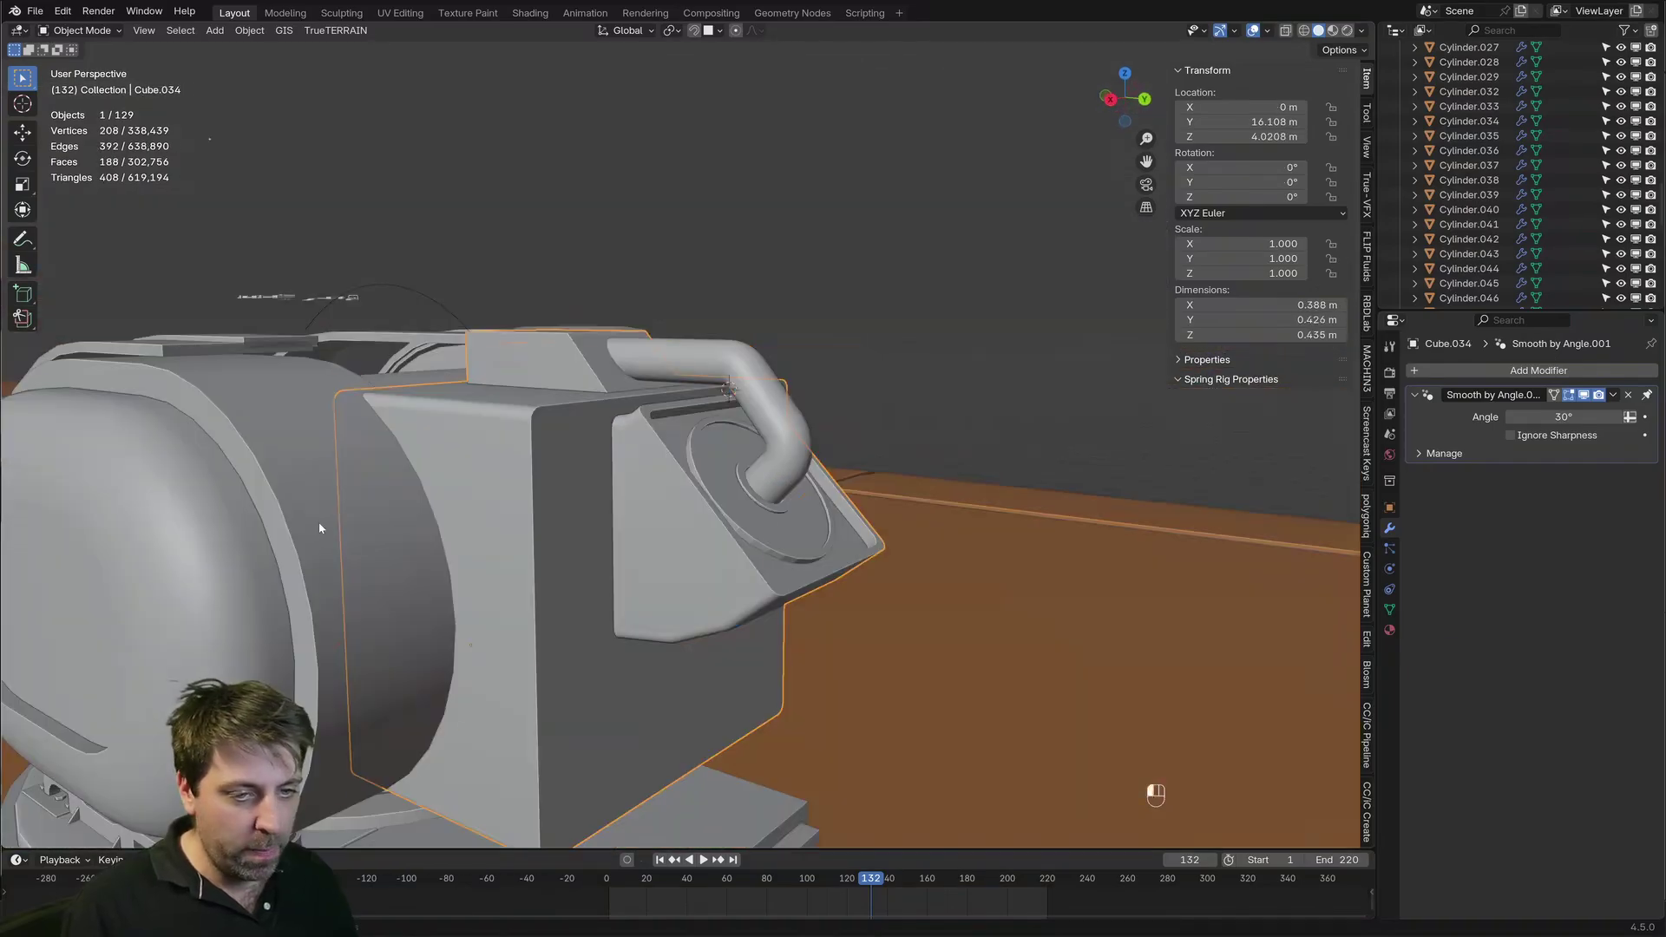
pyautogui.click(319, 528)
pyautogui.moveTo(319, 528); pyautogui.dragTo(730, 502, button='middle')
pyautogui.press('Tab')
pyautogui.press('2')
pyautogui.click(550, 402)
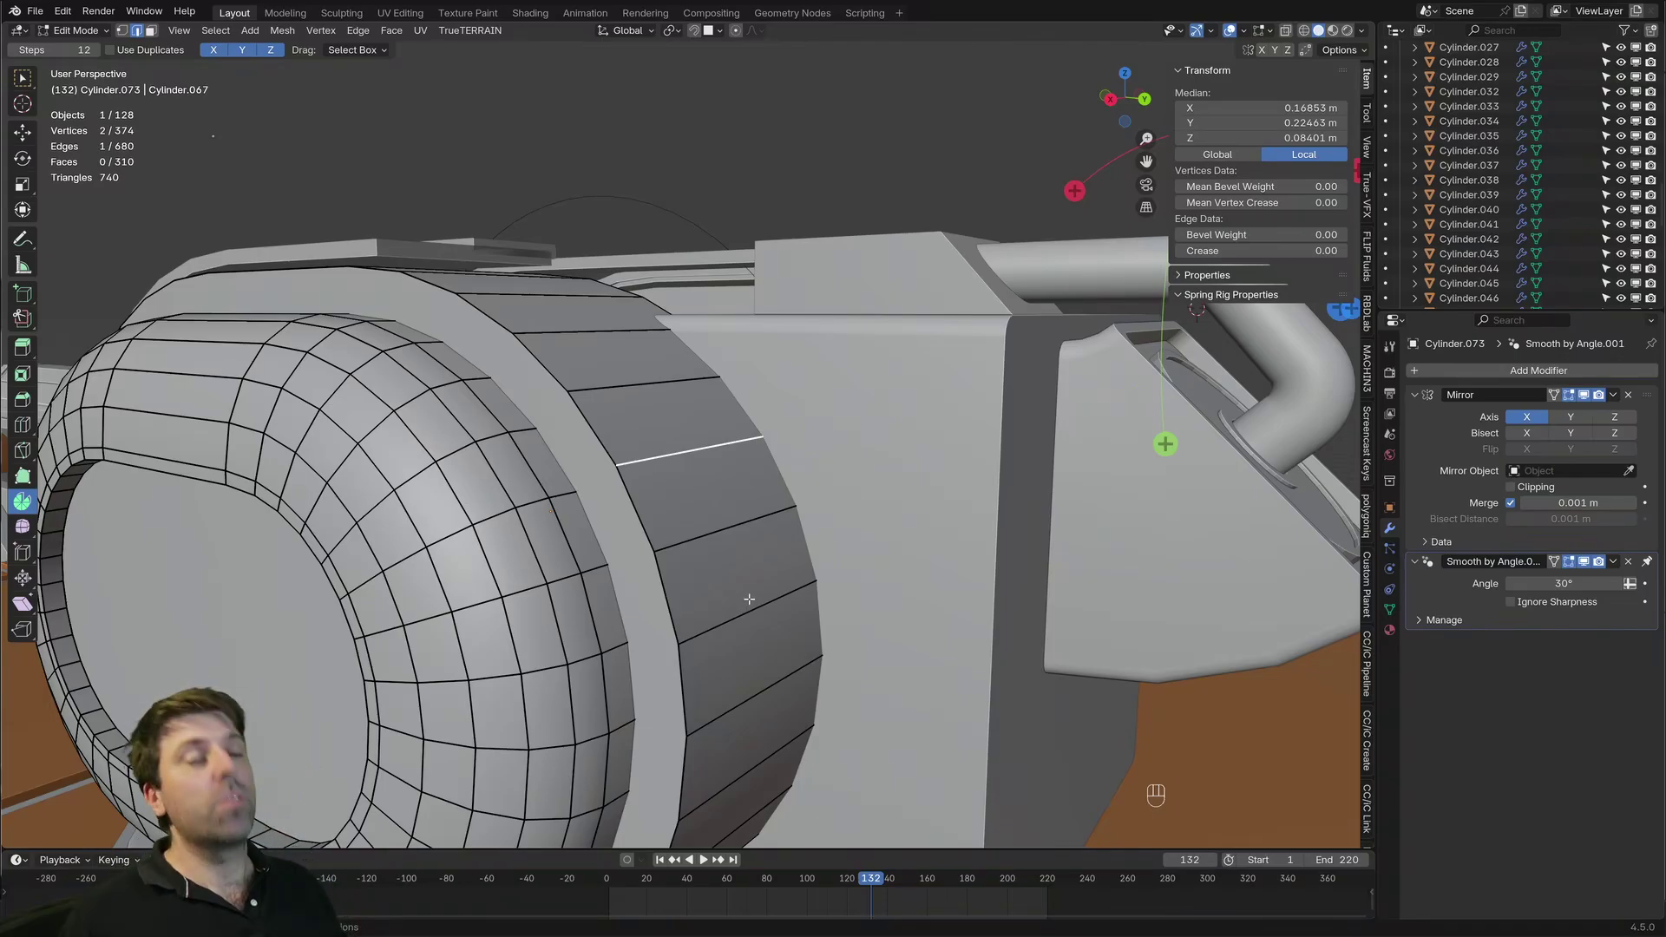
# Select the inner and outer side faces of the drum housing's band and inset both by a narrow margin
pyautogui.moveTo(662, 568); pyautogui.dragTo(633, 590, button='middle')
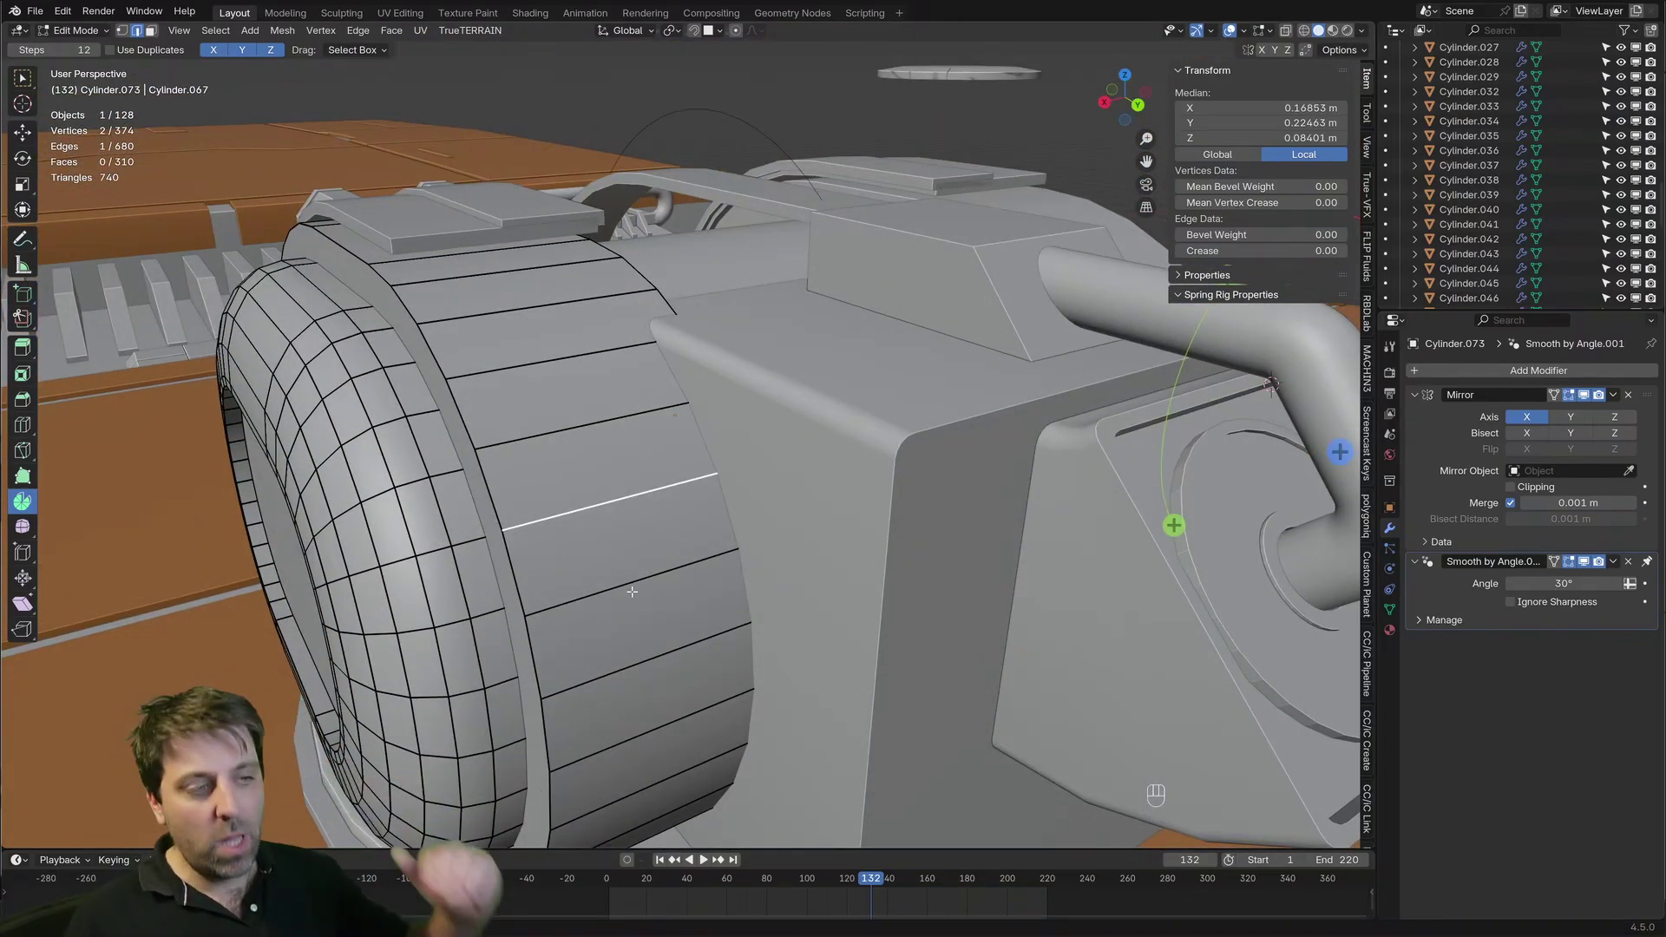
pyautogui.moveTo(570, 209); pyautogui.dragTo(568, 243, button='middle')
pyautogui.press('3')
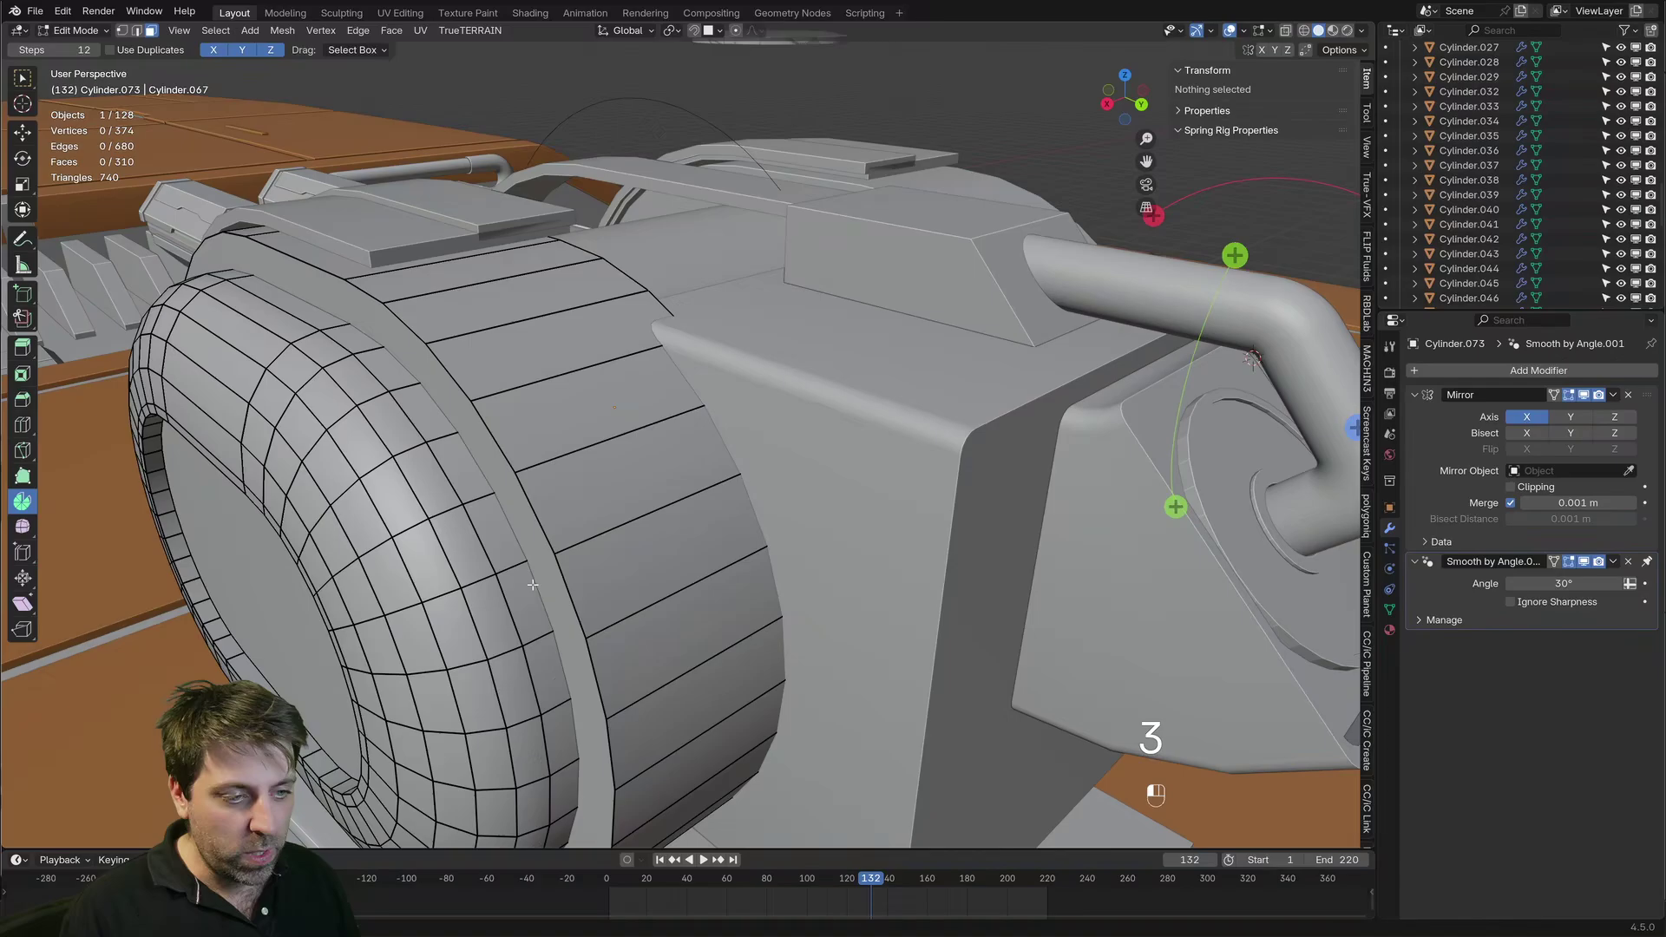
pyautogui.click(524, 599)
pyautogui.click(546, 571)
pyautogui.moveTo(579, 545); pyautogui.dragTo(417, 599, button='middle')
pyautogui.keyDown('shift'); pyautogui.click(785, 235); pyautogui.keyUp('shift')
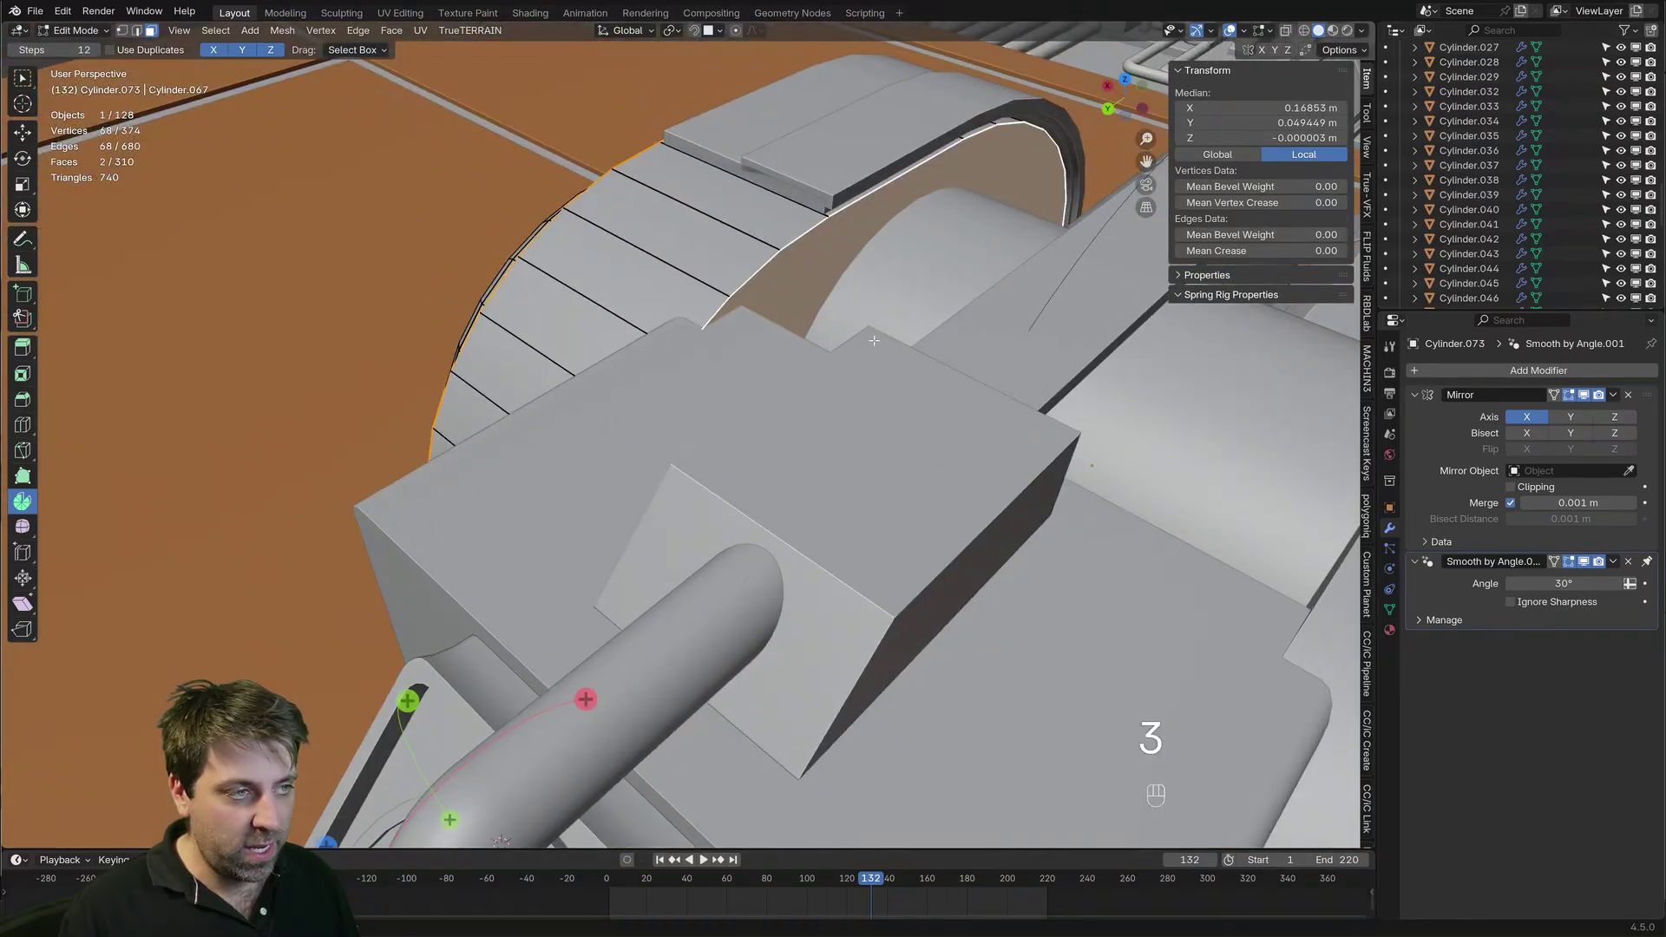
pyautogui.moveTo(780, 460); pyautogui.dragTo(746, 517, button='middle')
pyautogui.press('i')
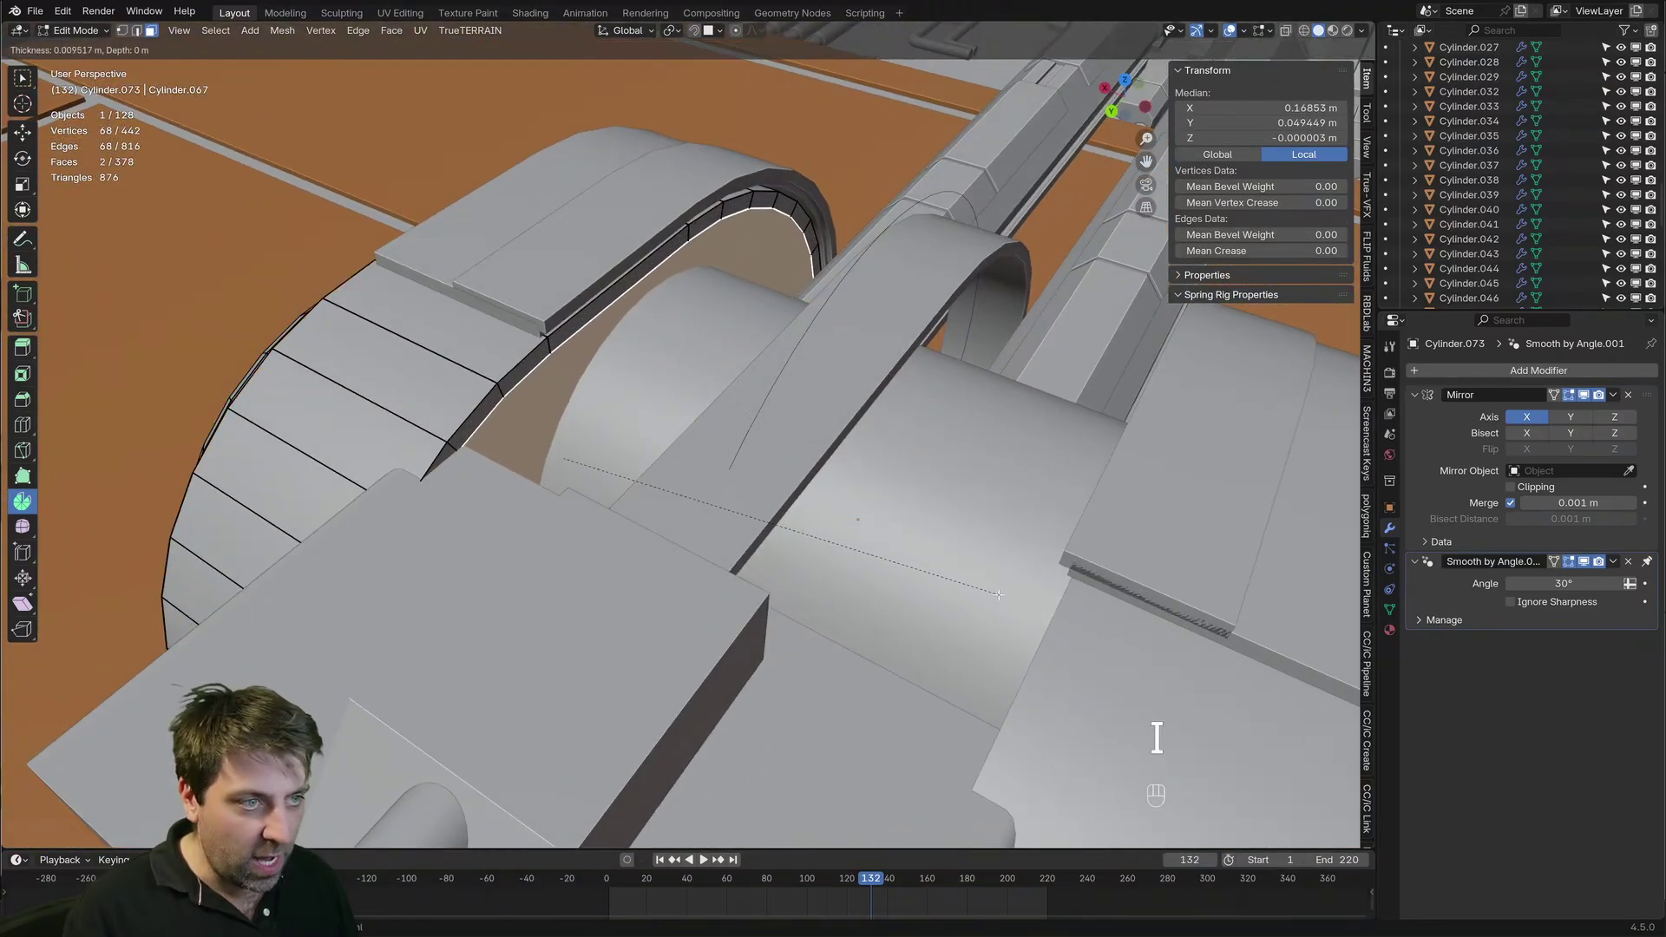
pyautogui.click(940, 583)
# Bevel the outlines of the two inset side faces narrowly with two segments, working in wireframe view
pyautogui.moveTo(940, 583); pyautogui.dragTo(699, 675, button='middle')
pyautogui.press('z')
pyautogui.click(528, 568)
pyautogui.hotkey('ctrl', 'b')
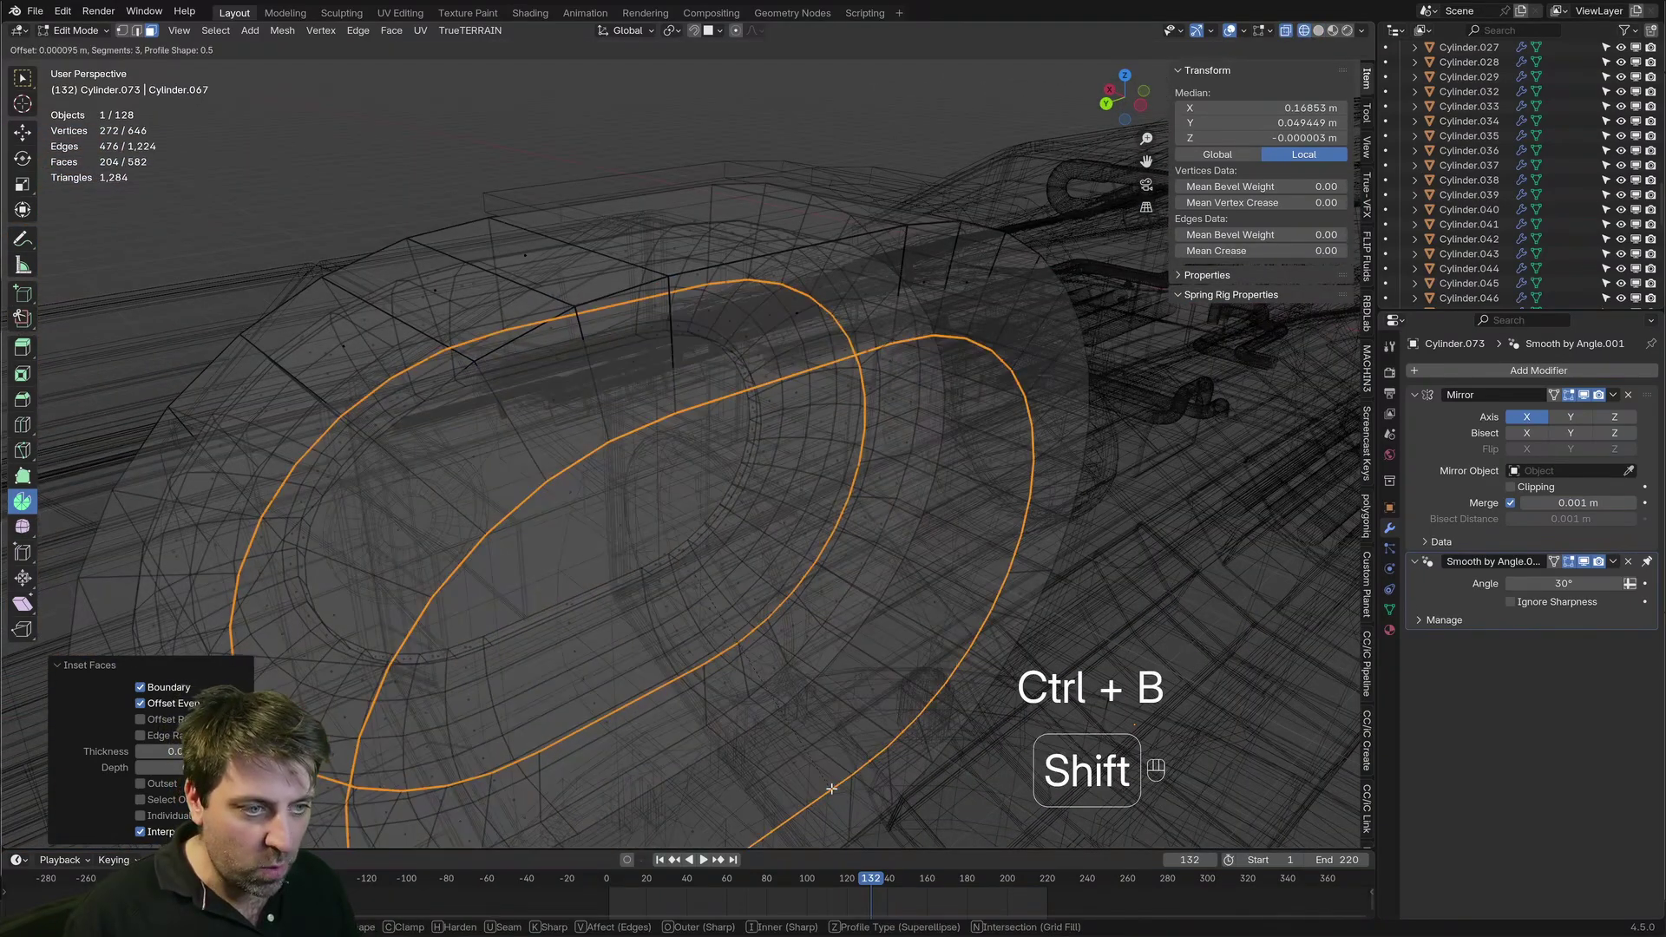
pyautogui.keyDown('shift'); pyautogui.scroll(-1, 885, 825); pyautogui.keyUp('shift')
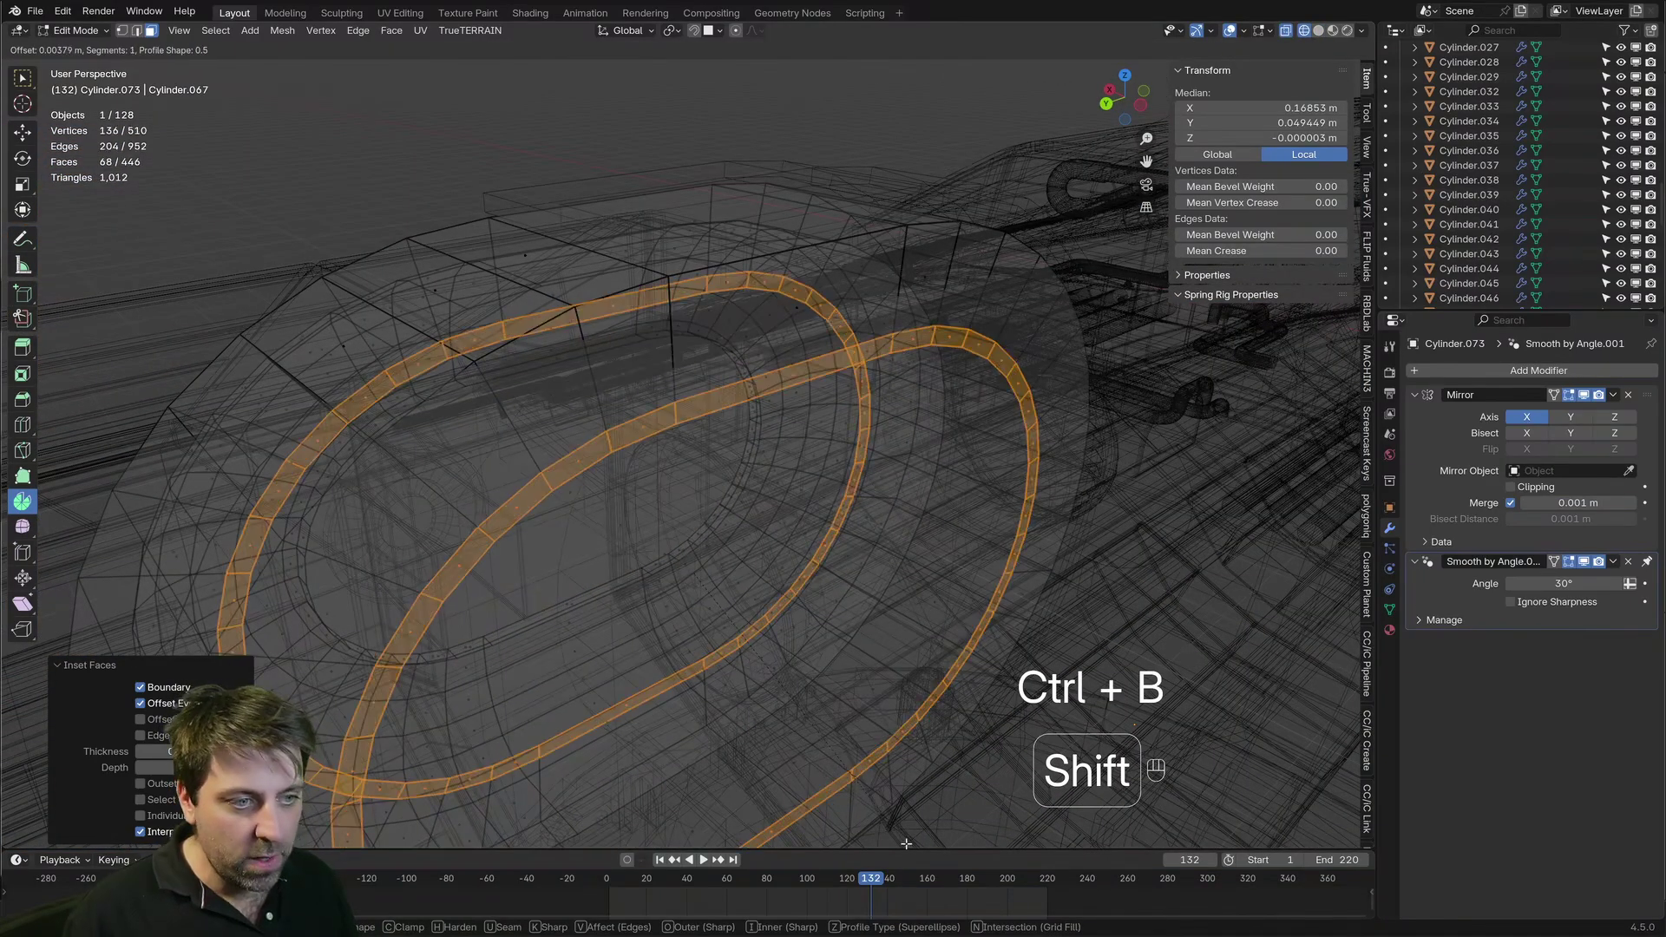
pyautogui.click(848, 803)
# Select only the middle edge loop of each bevelled outline and scale both loops slightly along X to form grooves
pyautogui.press('ctrl+KP_Subtract')
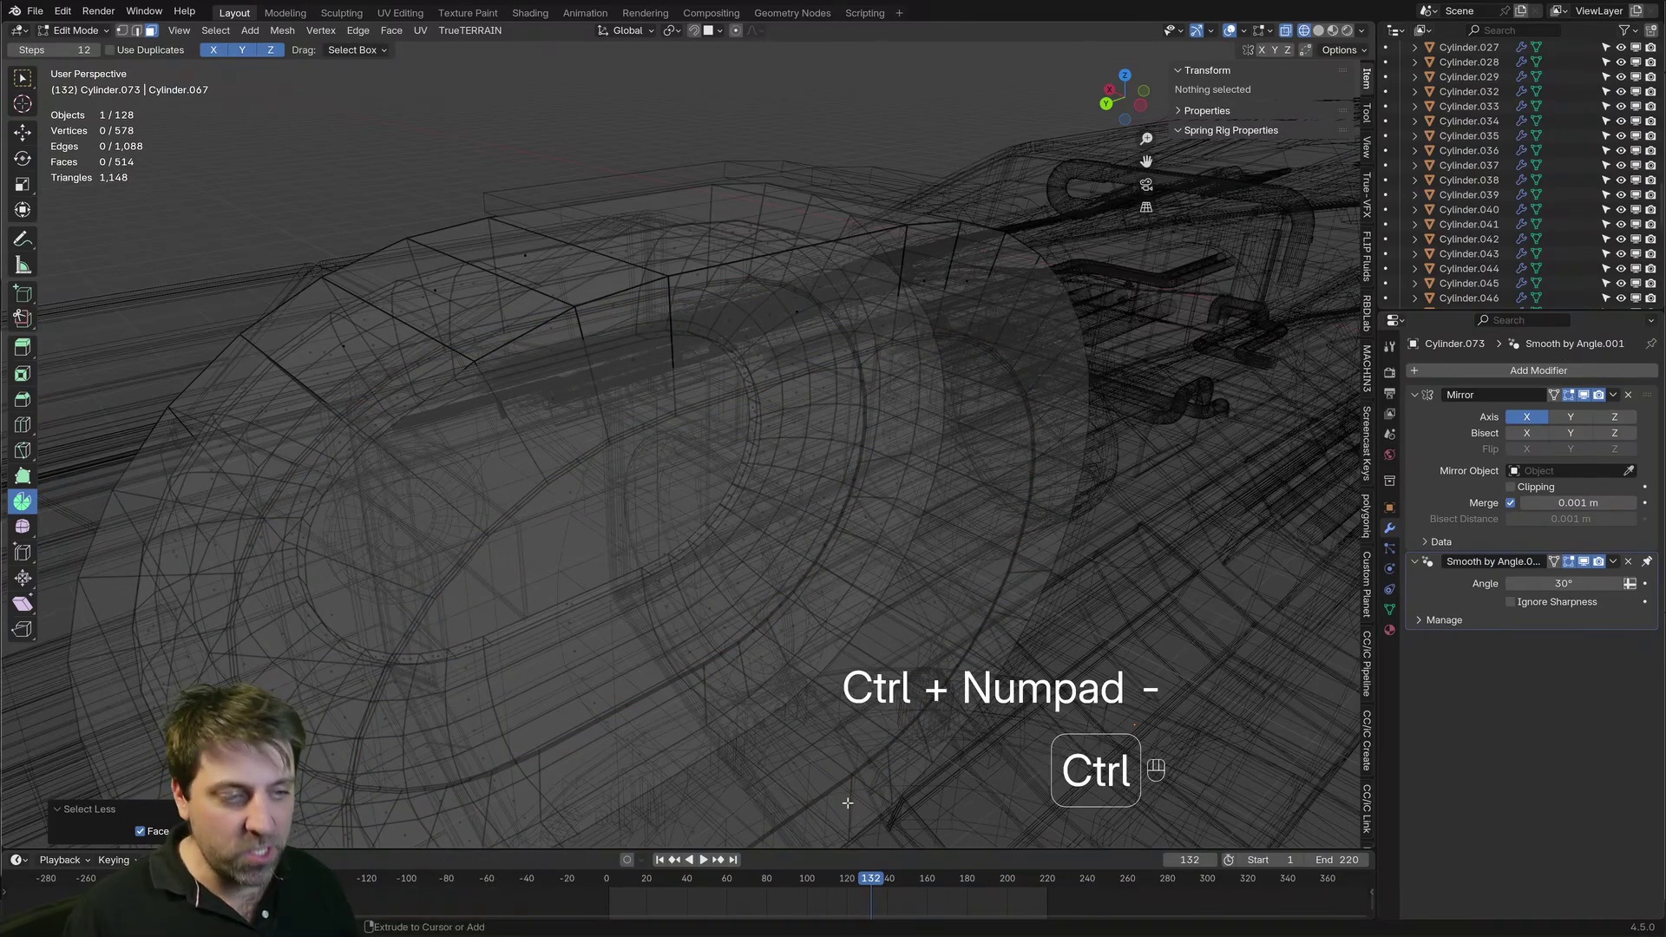
pyautogui.hotkey('ctrl', 'z')
pyautogui.press('2')
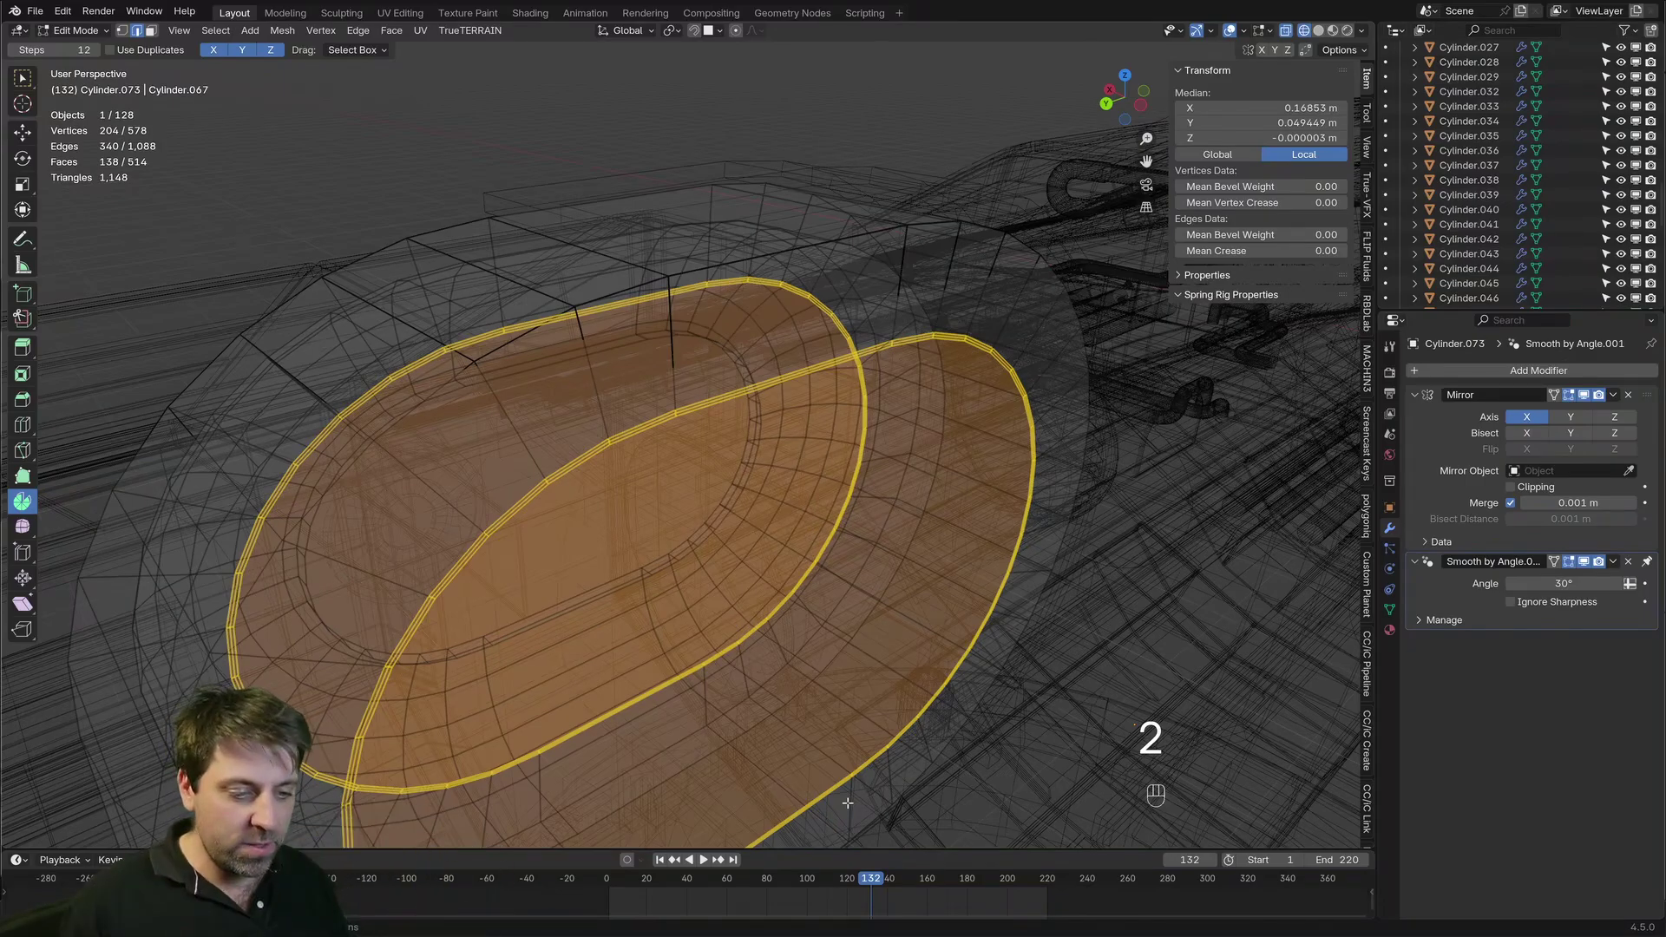
pyautogui.scroll(2, 734, 578)
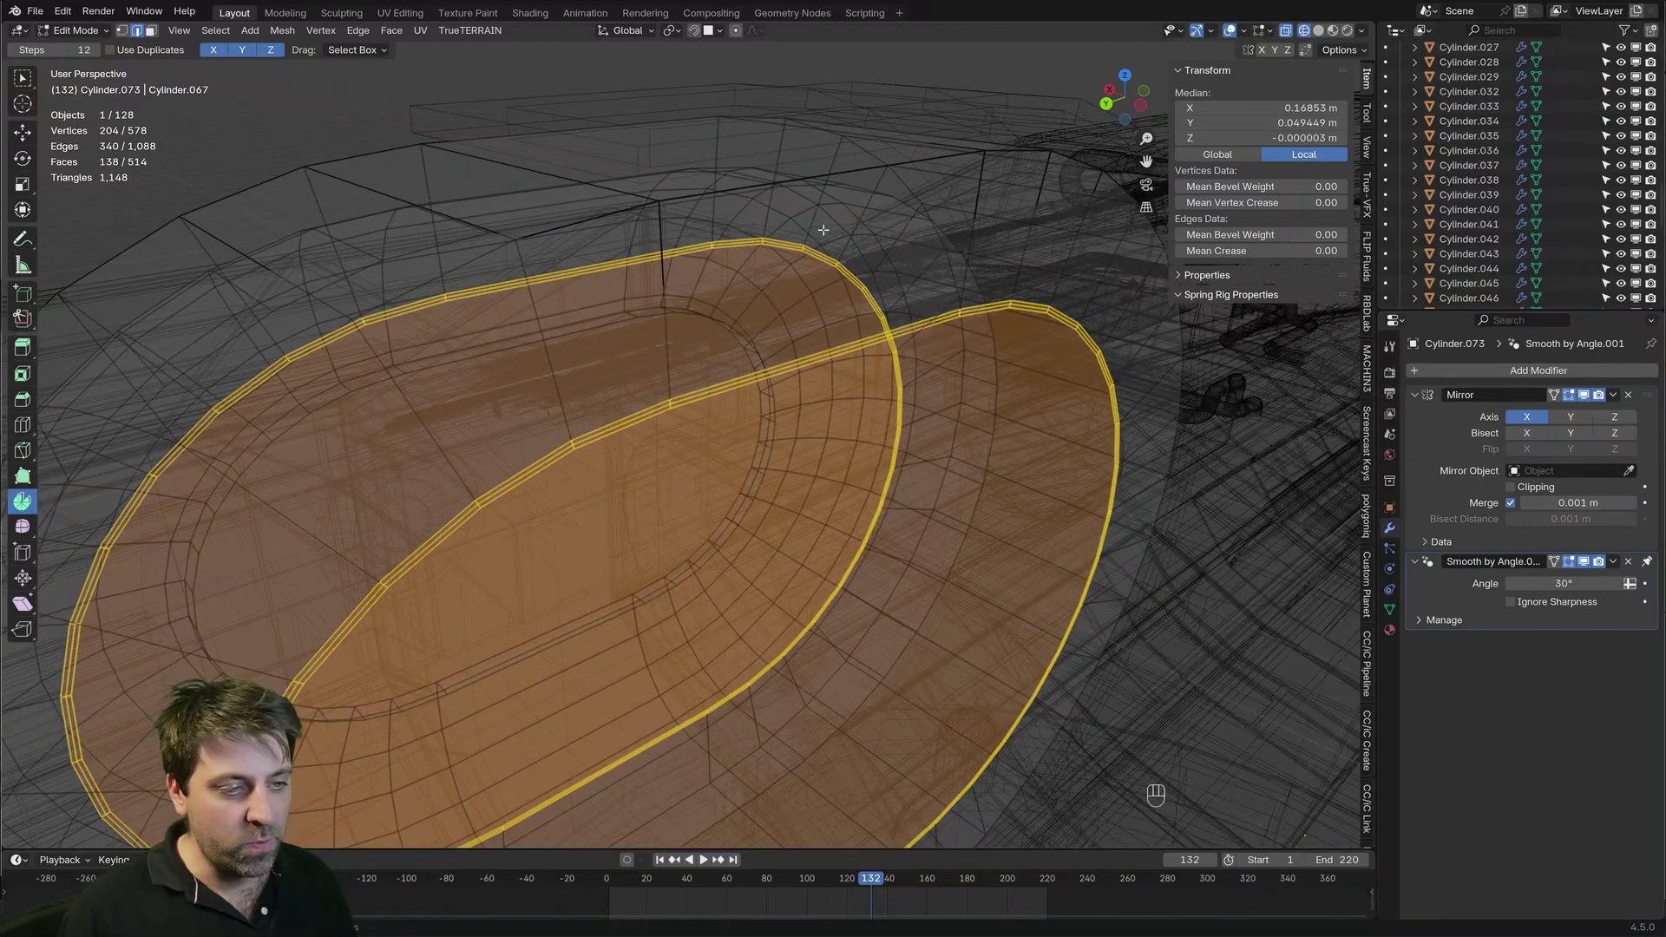
pyautogui.keyDown('shift'); pyautogui.moveTo(680, 342); pyautogui.dragTo(714, 335, button='middle'); pyautogui.keyUp('shift')
pyautogui.scroll(1, 694, 365)
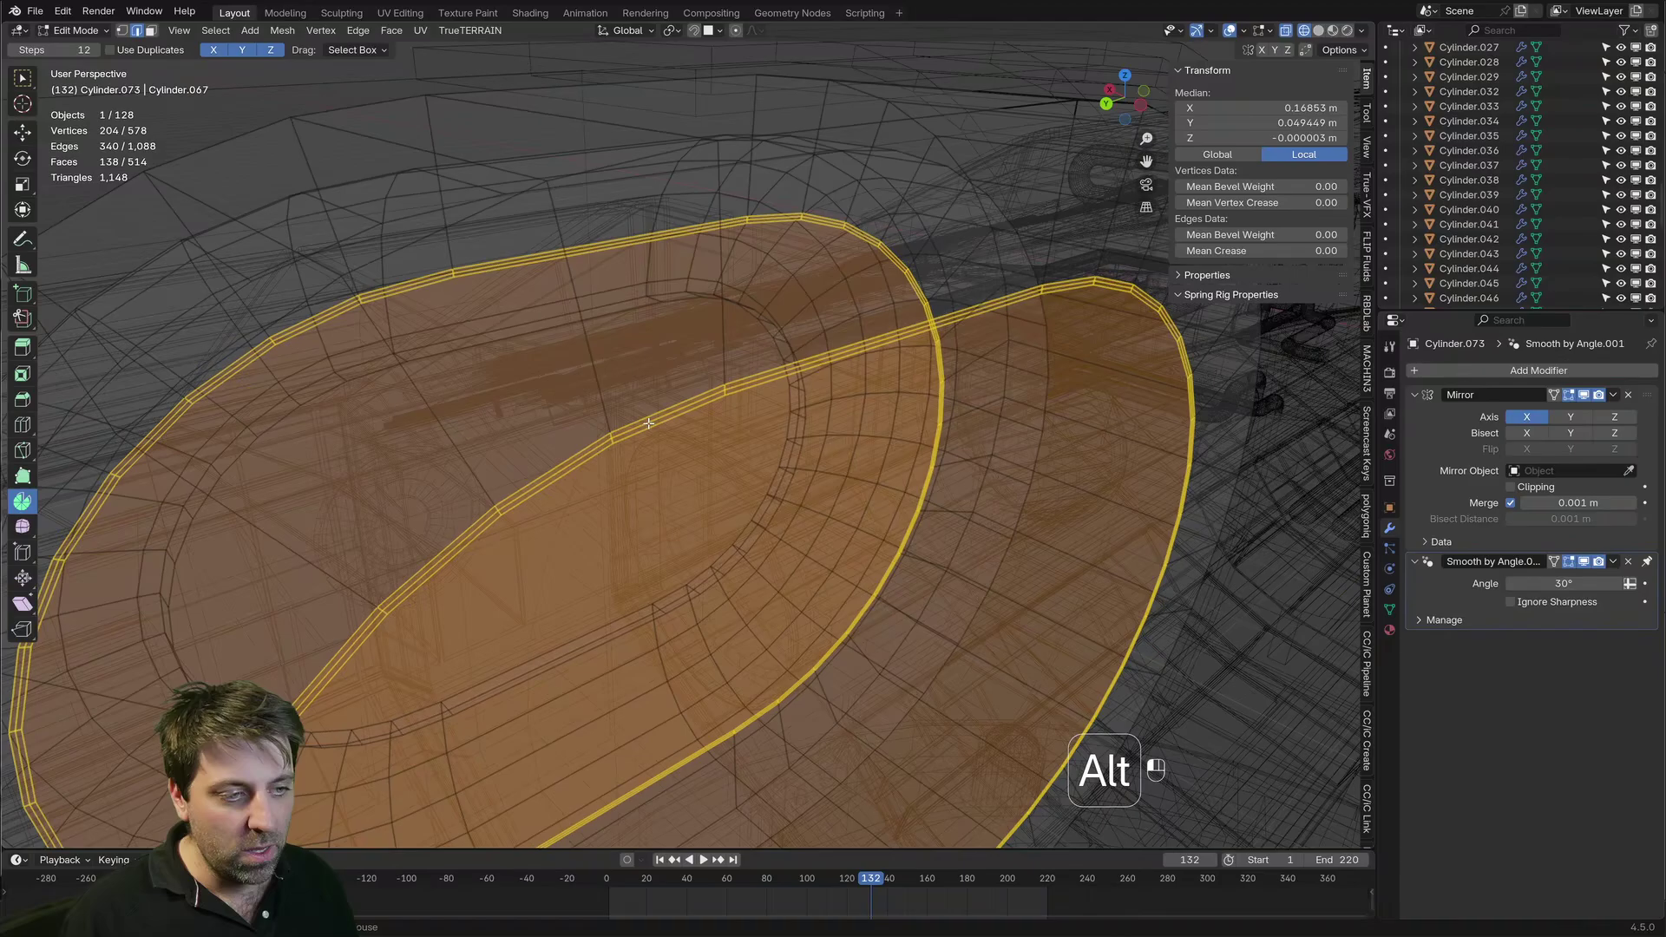
pyautogui.keyDown('alt'); pyautogui.click(649, 422); pyautogui.keyUp('alt')
pyautogui.keyDown('alt'); pyautogui.keyDown('shift'); pyautogui.click(413, 283); pyautogui.keyUp('shift'); pyautogui.keyUp('alt')
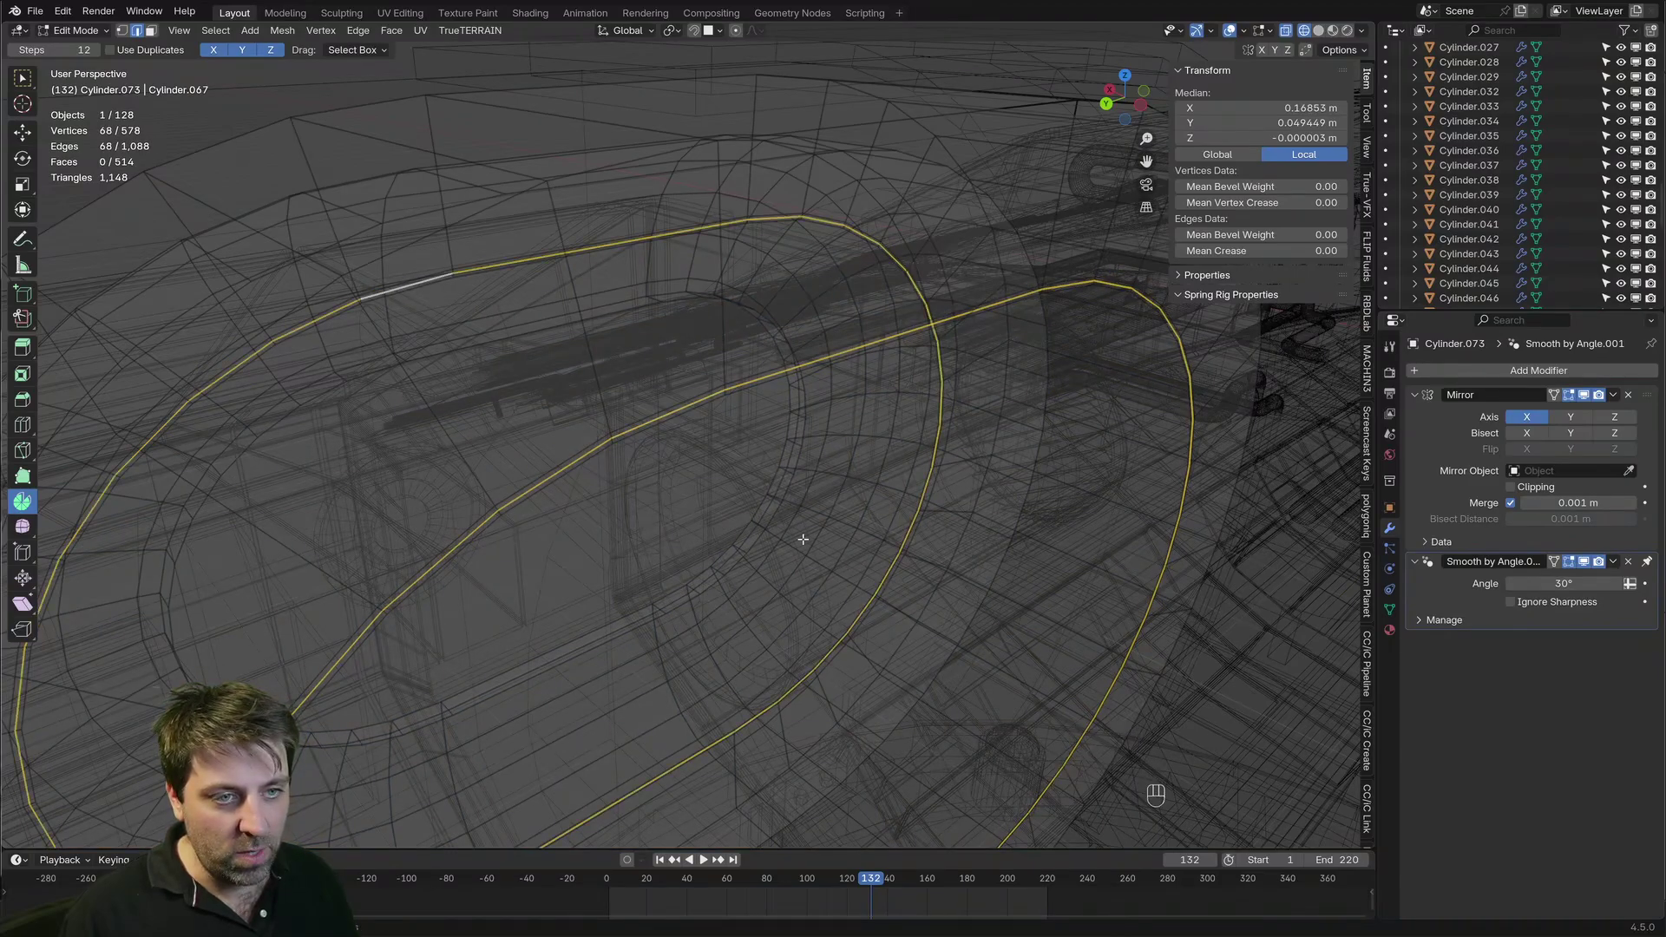
pyautogui.moveTo(737, 489); pyautogui.dragTo(1090, 532, button='middle')
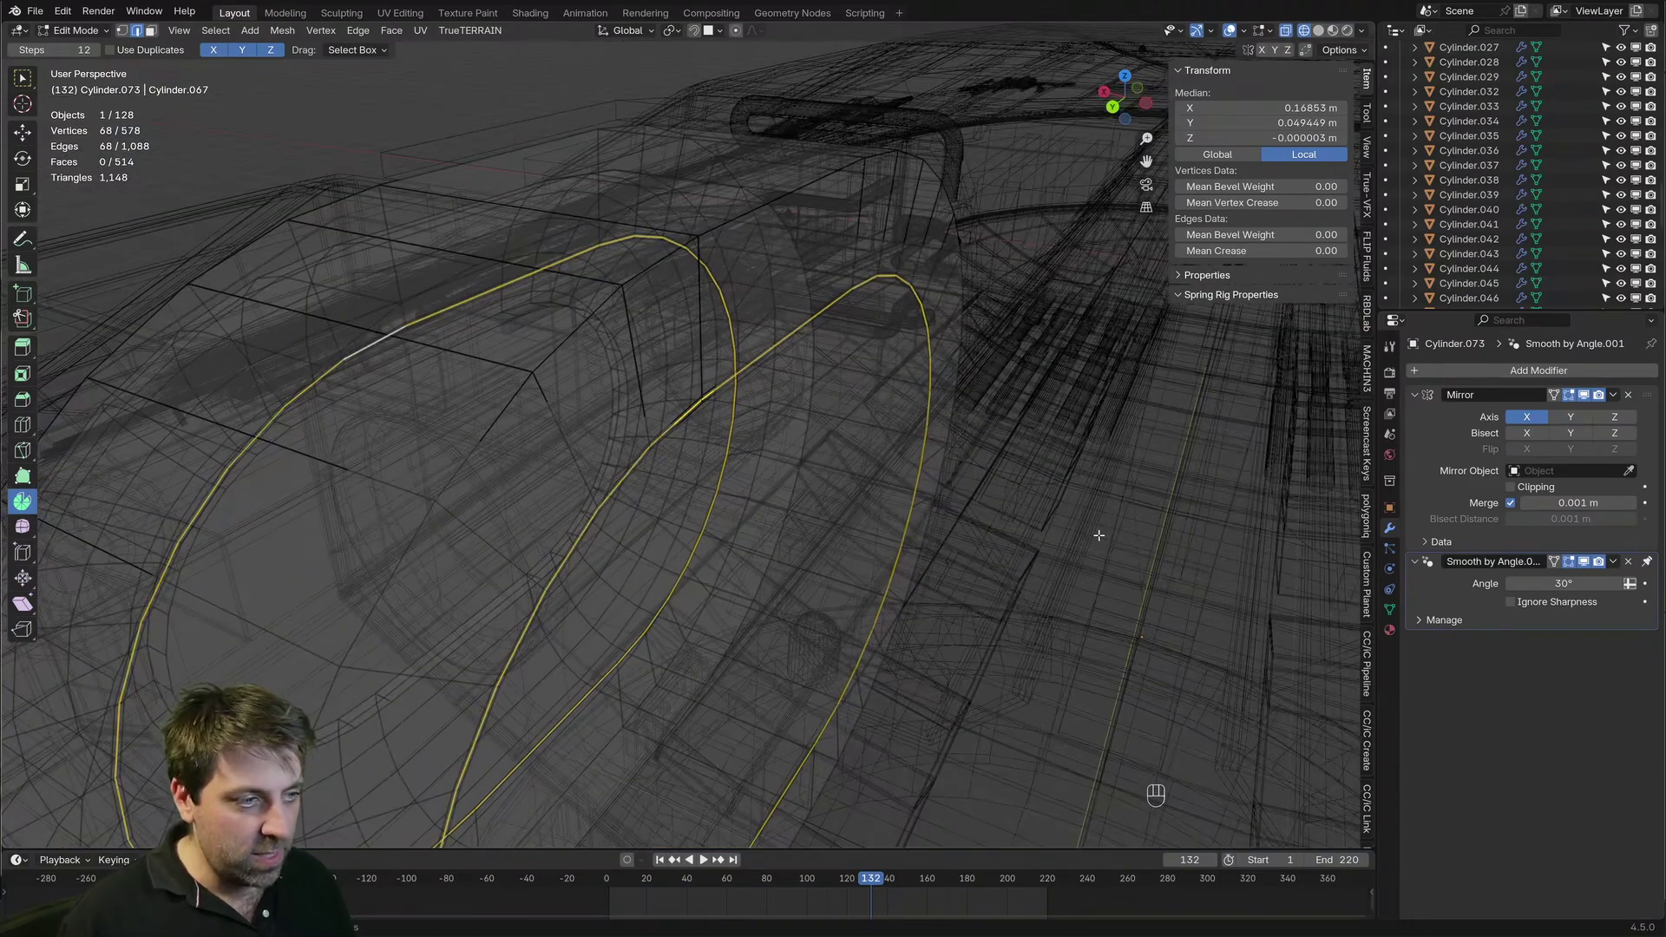
pyautogui.press('s')
pyautogui.press('x')
pyautogui.click(1066, 544)
# Rip the two groove loops in place, checking them in solid and wireframe shading
pyautogui.press('z')
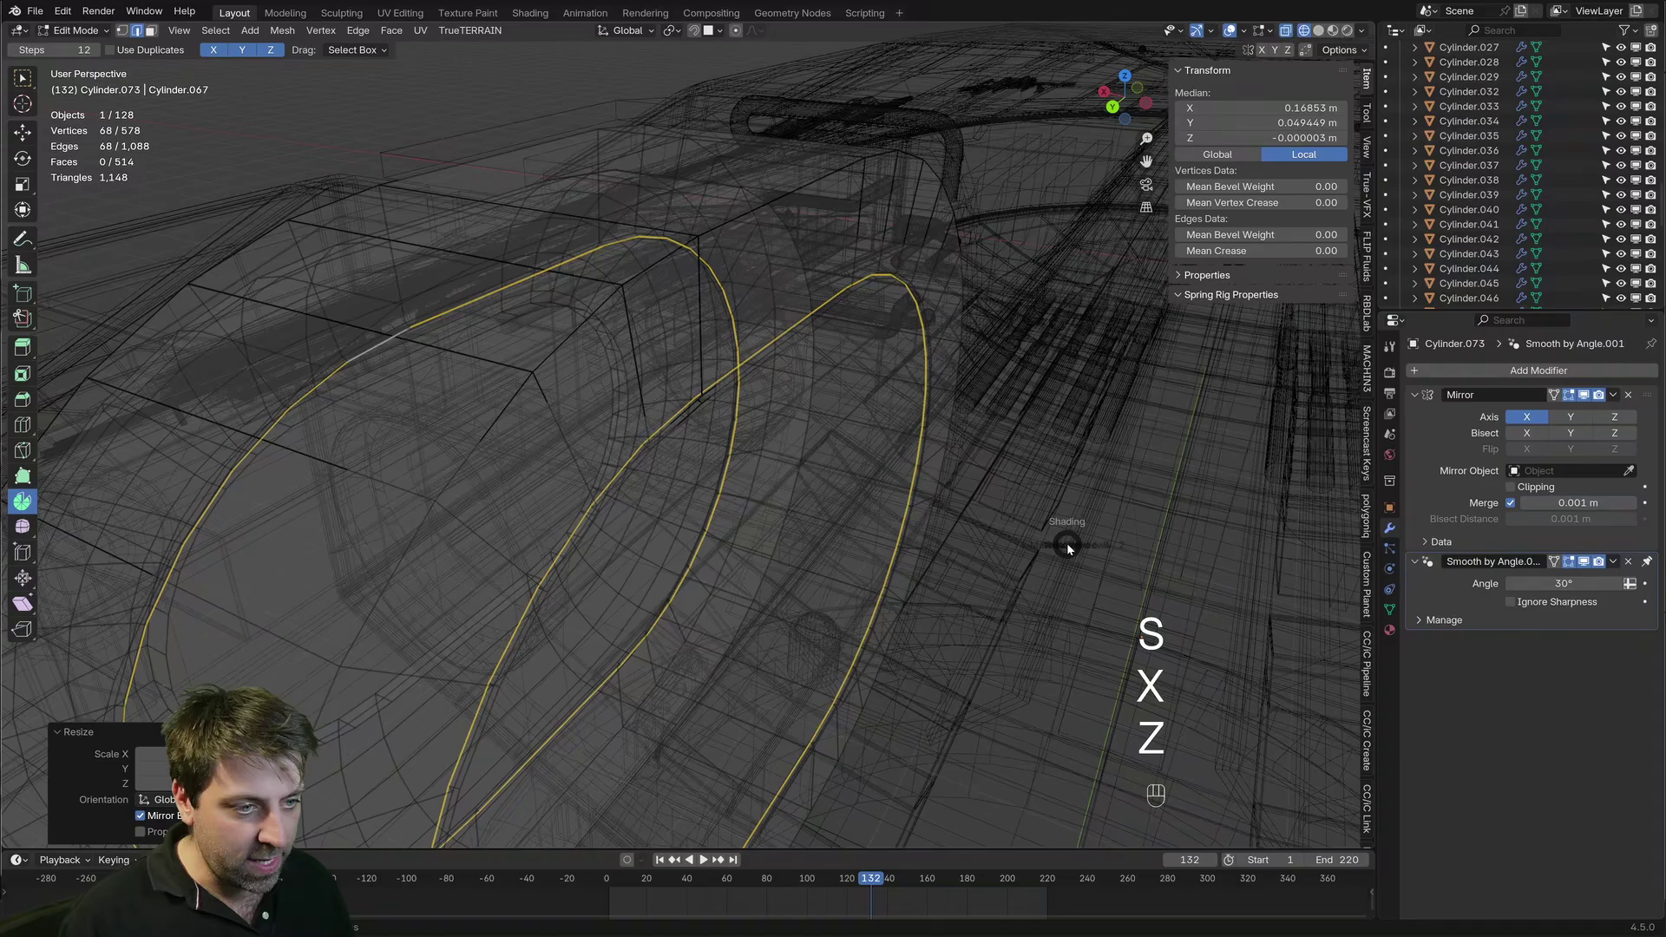
pyautogui.click(1159, 544)
pyautogui.moveTo(755, 524); pyautogui.dragTo(897, 503, button='middle')
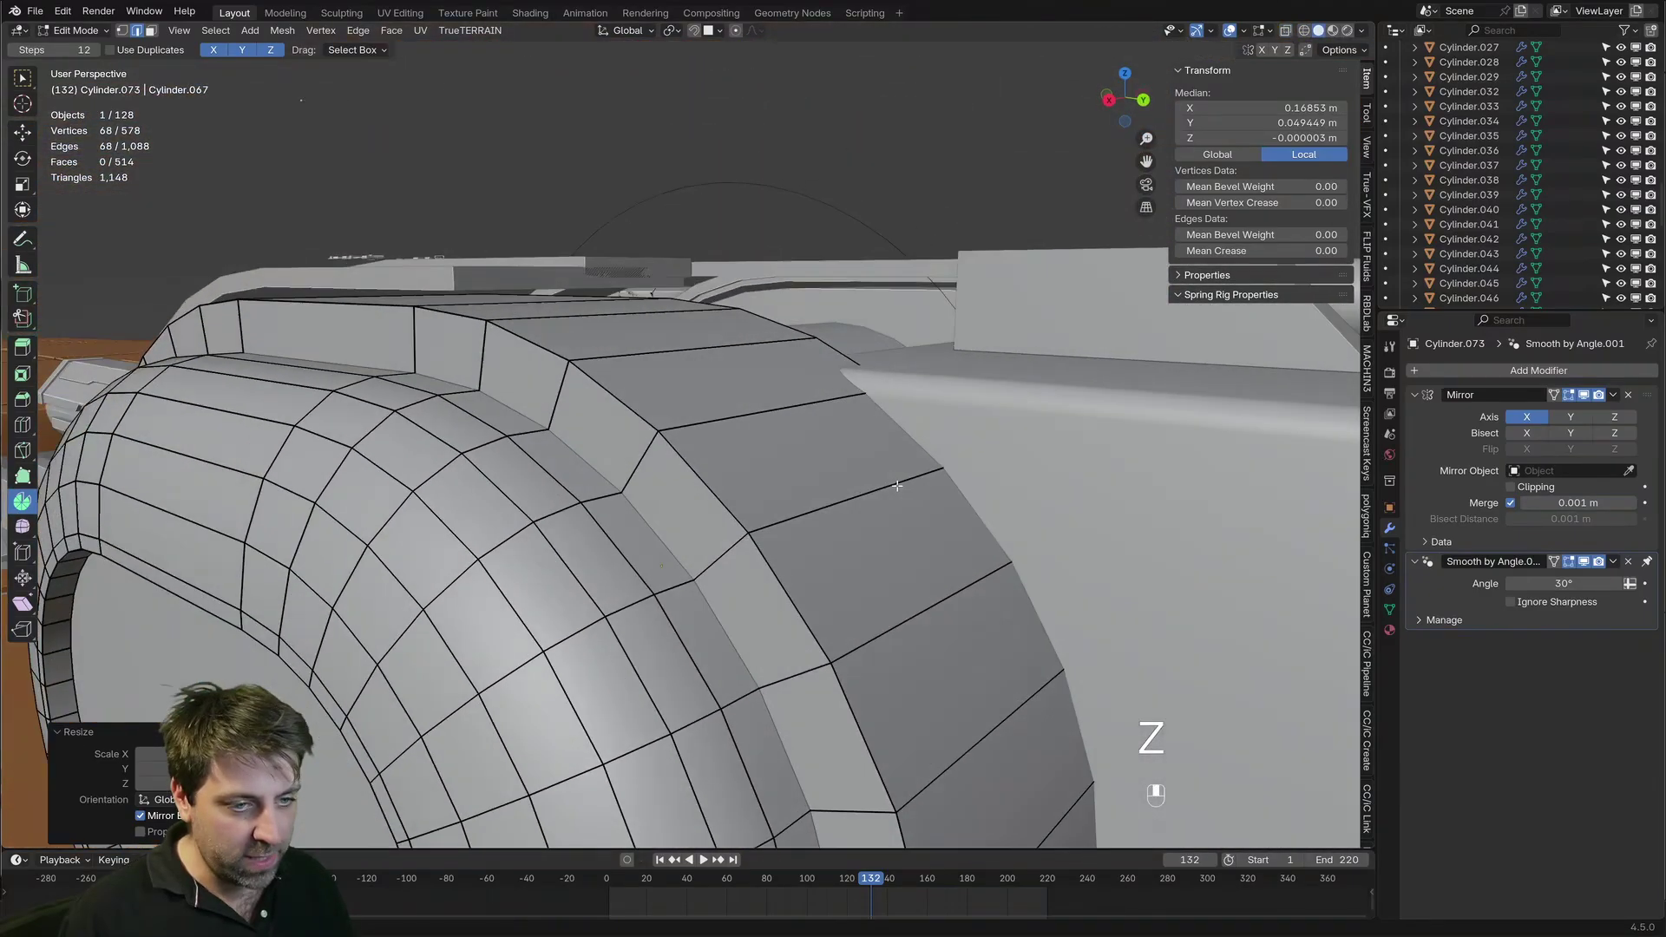
pyautogui.press('v')
pyautogui.click(897, 503)
pyautogui.press('z')
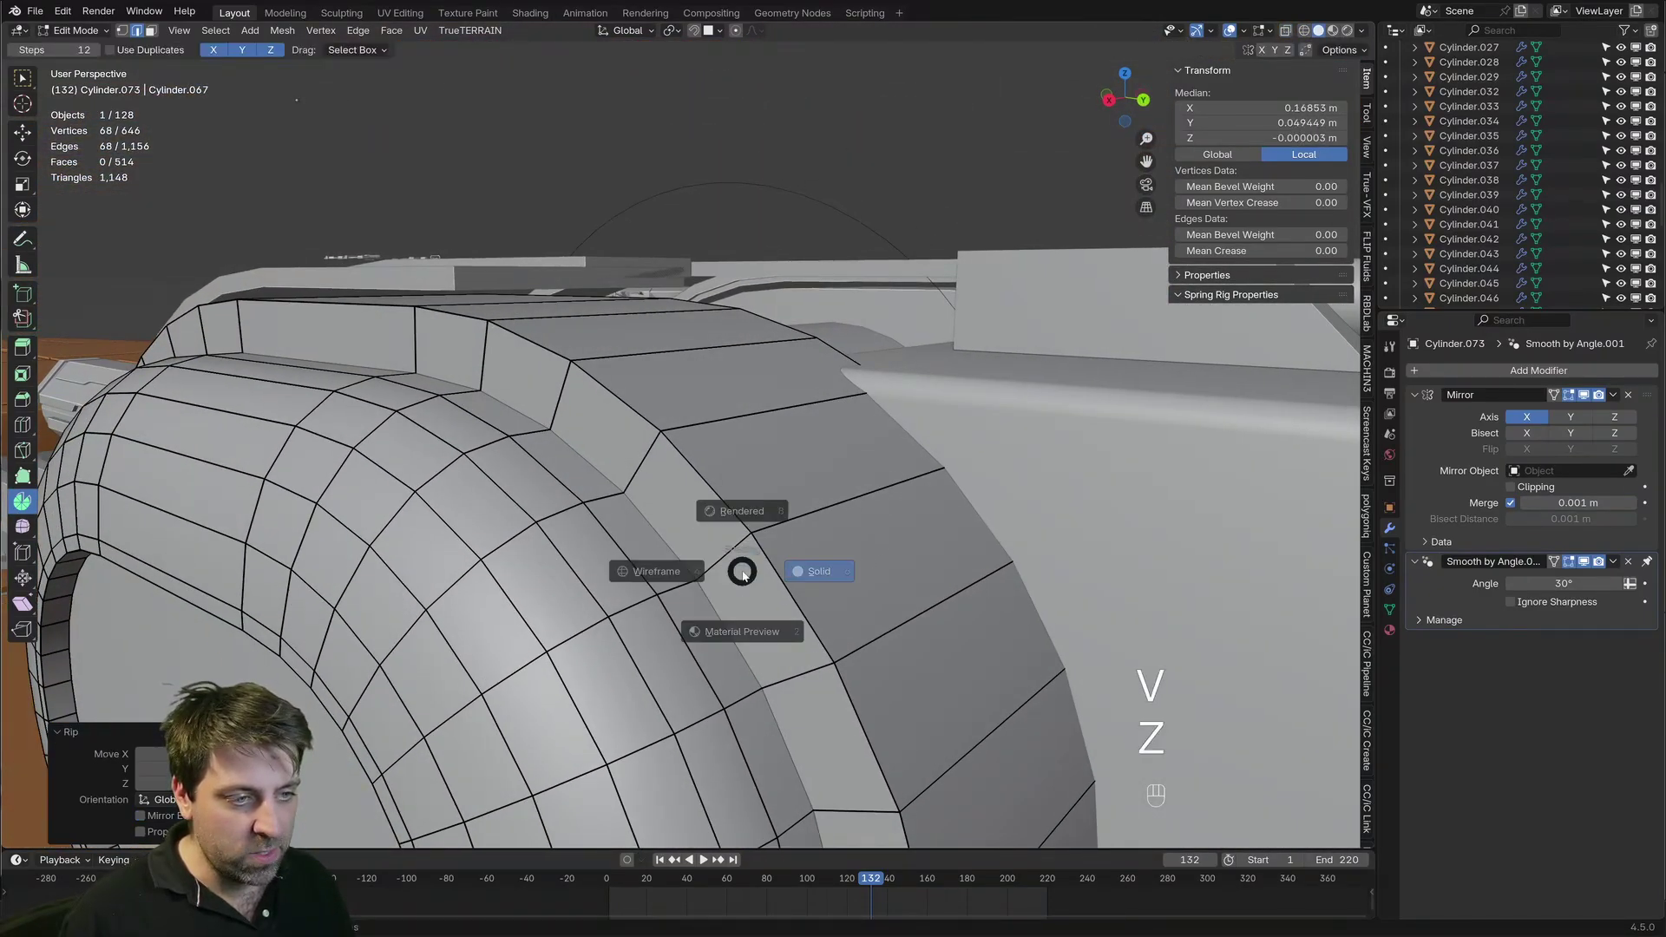
pyautogui.click(640, 580)
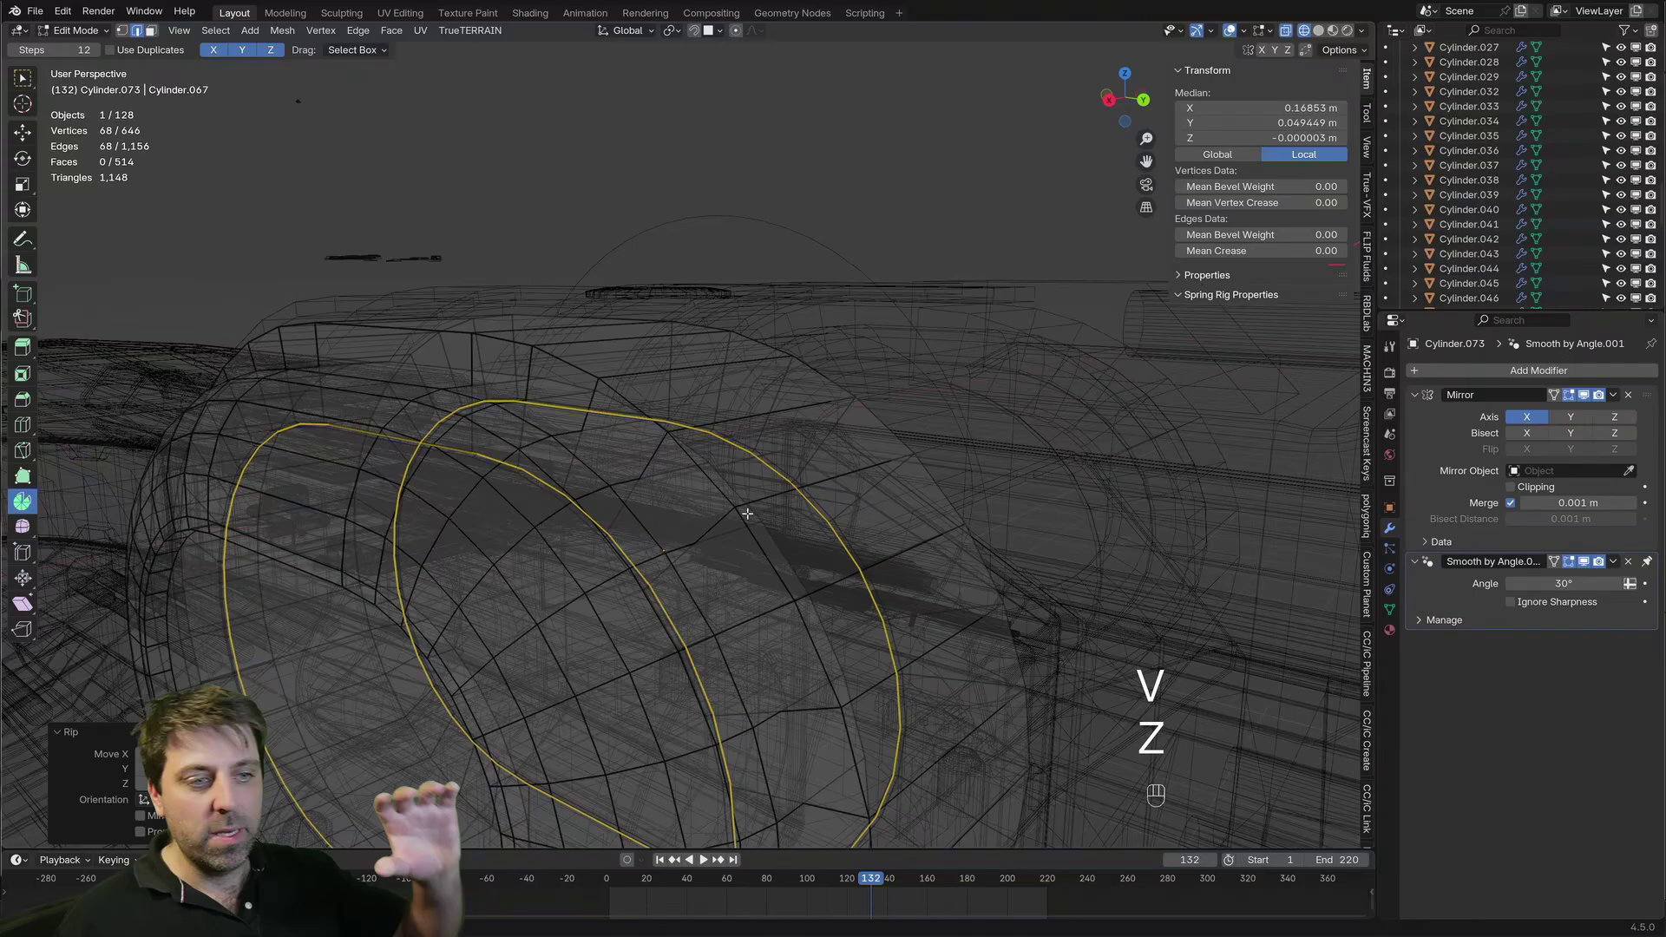
pyautogui.press('z')
# Select three crosswise edge runs around the drum housing's outer band and bevel them narrowly with two segments
pyautogui.press('2')
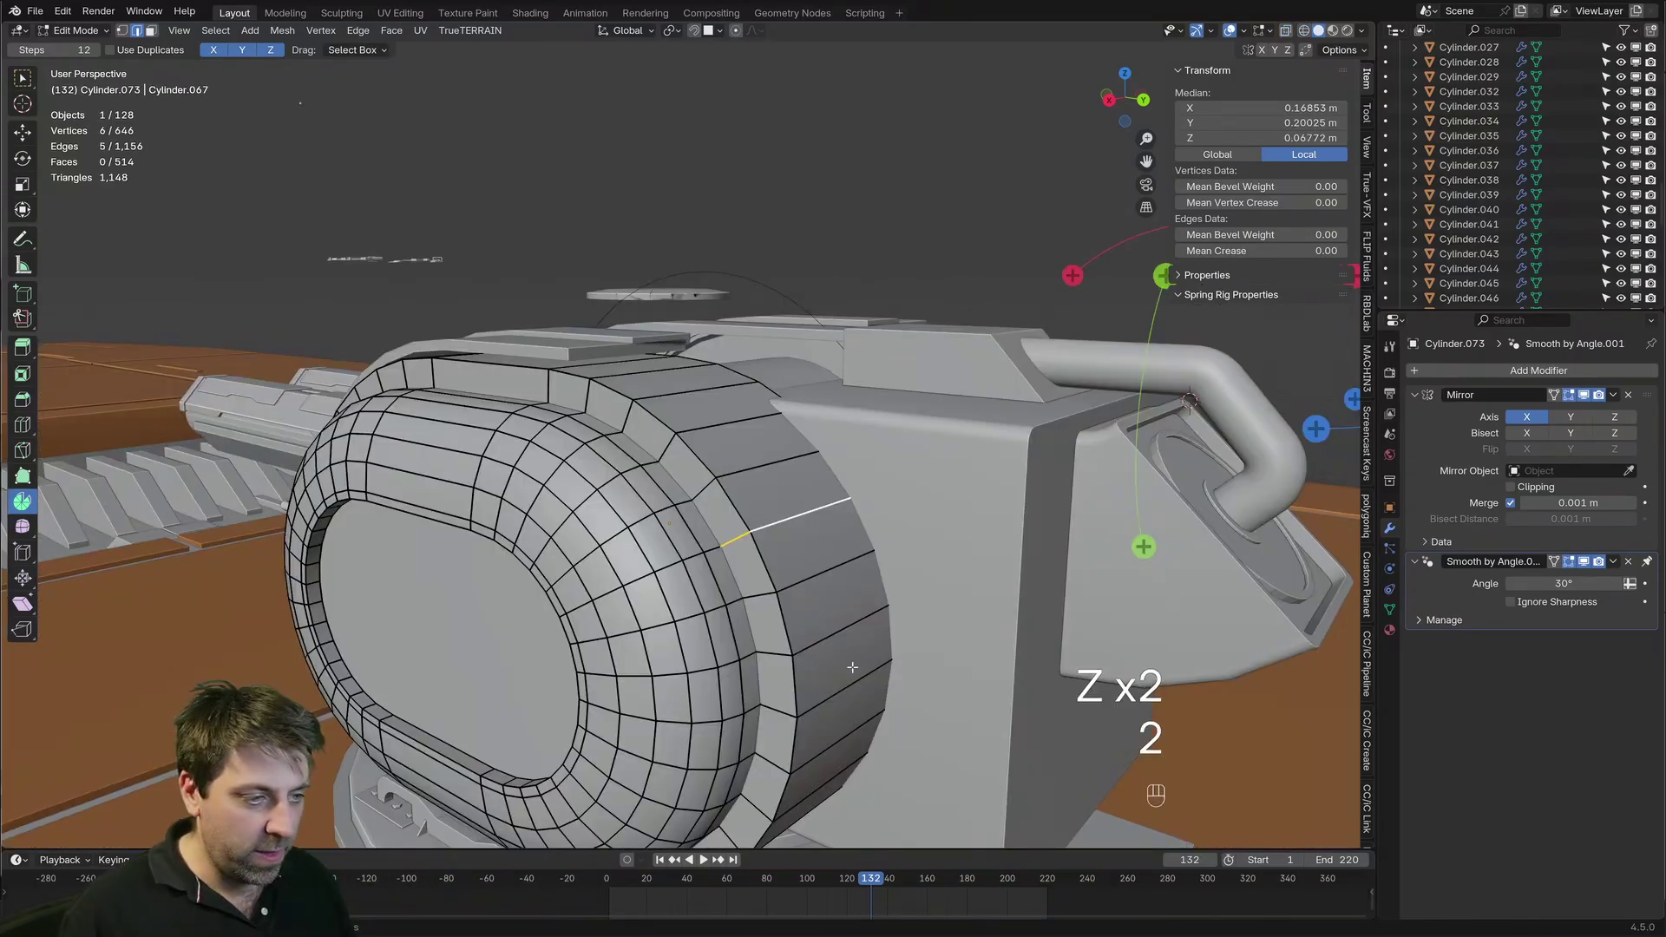
pyautogui.moveTo(793, 527); pyautogui.dragTo(851, 599, button='middle')
pyautogui.keyDown('alt'); pyautogui.keyDown('shift'); pyautogui.click(765, 715); pyautogui.keyUp('shift'); pyautogui.keyUp('alt')
pyautogui.scroll(-2, 863, 738)
pyautogui.moveTo(765, 716); pyautogui.dragTo(929, 742, button='middle')
pyautogui.keyDown('alt'); pyautogui.keyDown('shift'); pyautogui.click(327, 583); pyautogui.keyUp('shift'); pyautogui.keyUp('alt')
pyautogui.keyDown('shift'); pyautogui.moveTo(550, 651); pyautogui.dragTo(850, 568, button='middle'); pyautogui.keyUp('shift')
pyautogui.hotkey('ctrl', 'b')
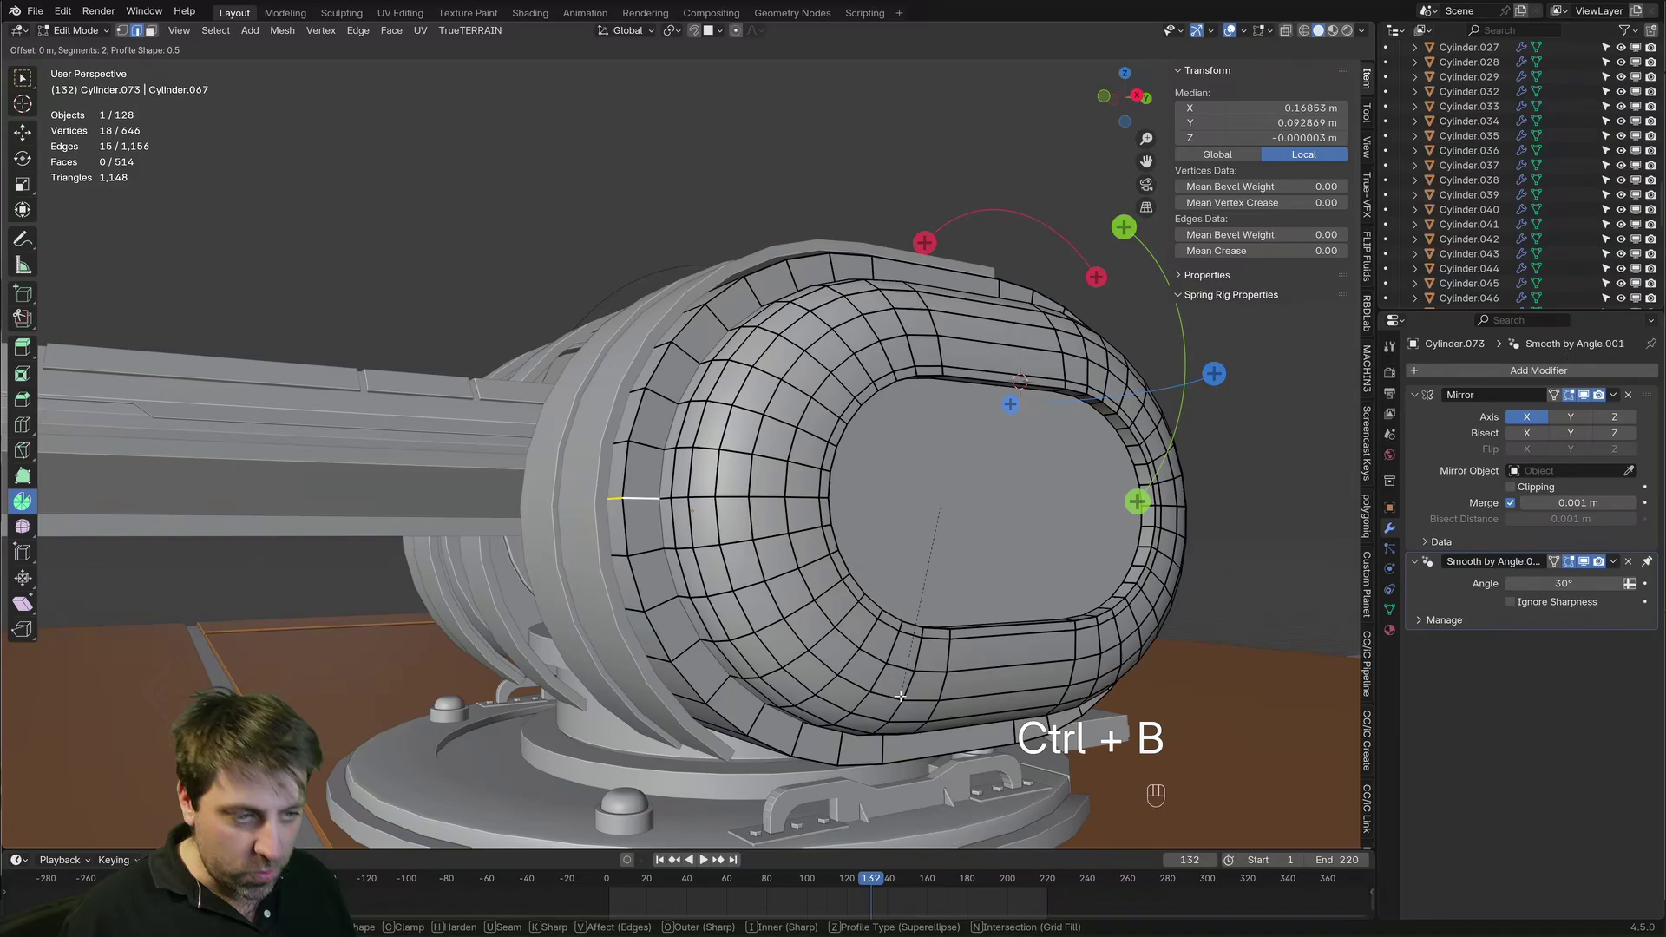
pyautogui.click(915, 721)
# Reduce the selection to the bevels' centre edges, sink them about 0.003 m with Shrink/Fatten, and return to Object Mode
pyautogui.press('ctrl+KP_Subtract')
pyautogui.scroll(3, 915, 721)
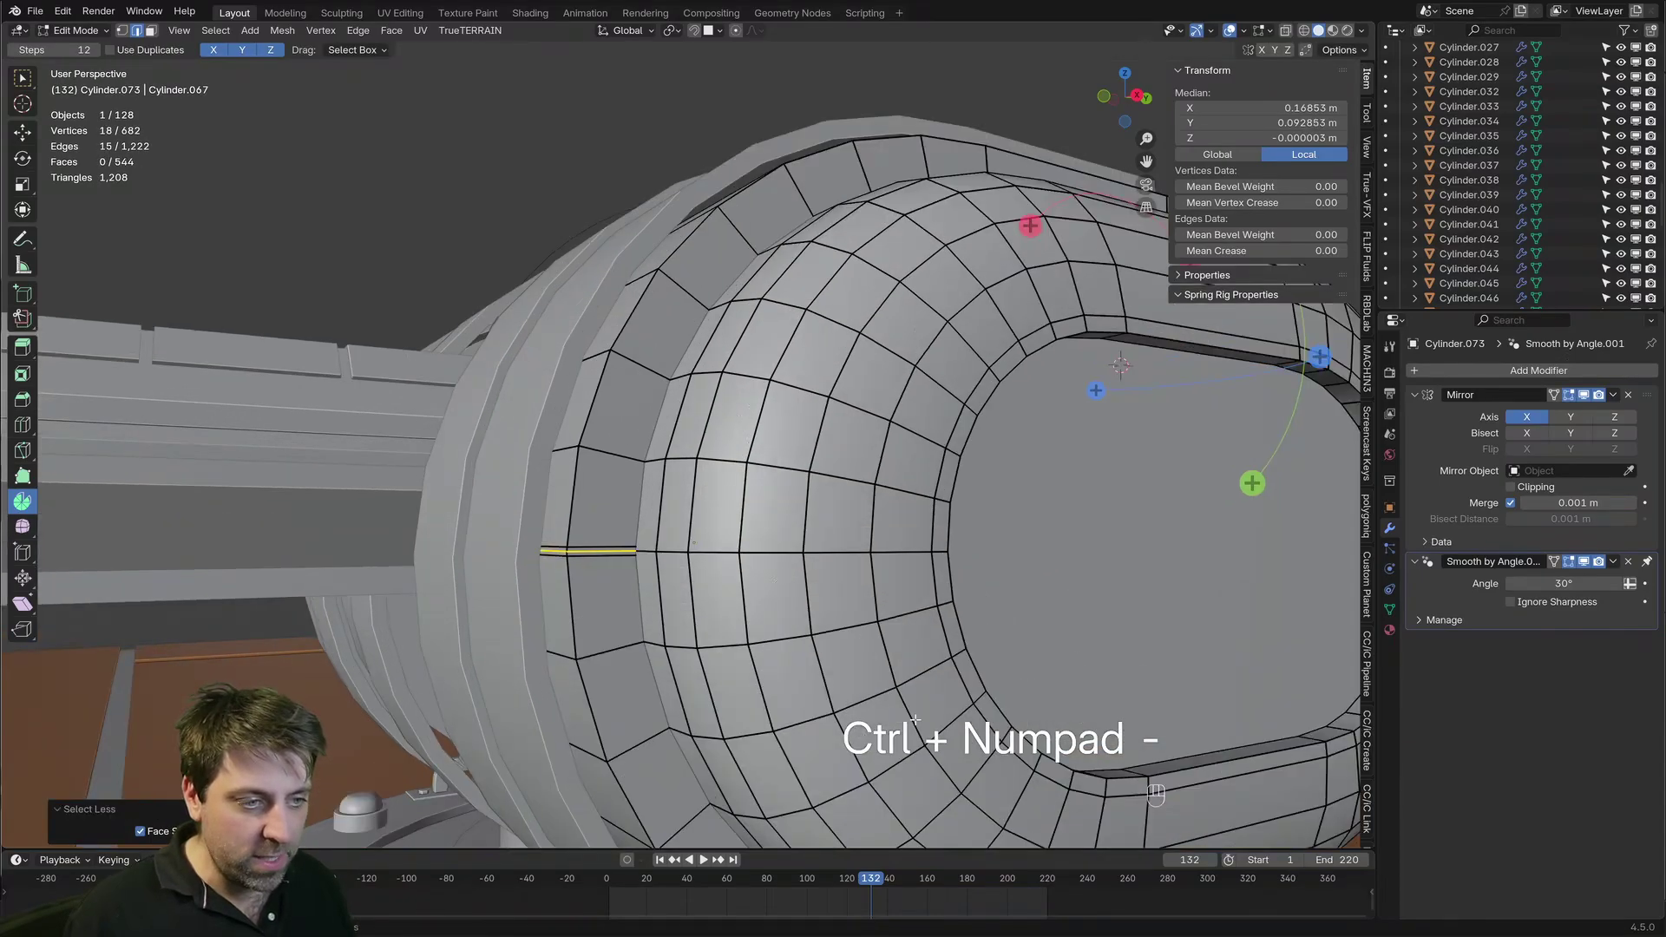
pyautogui.hotkey('alt', 's')
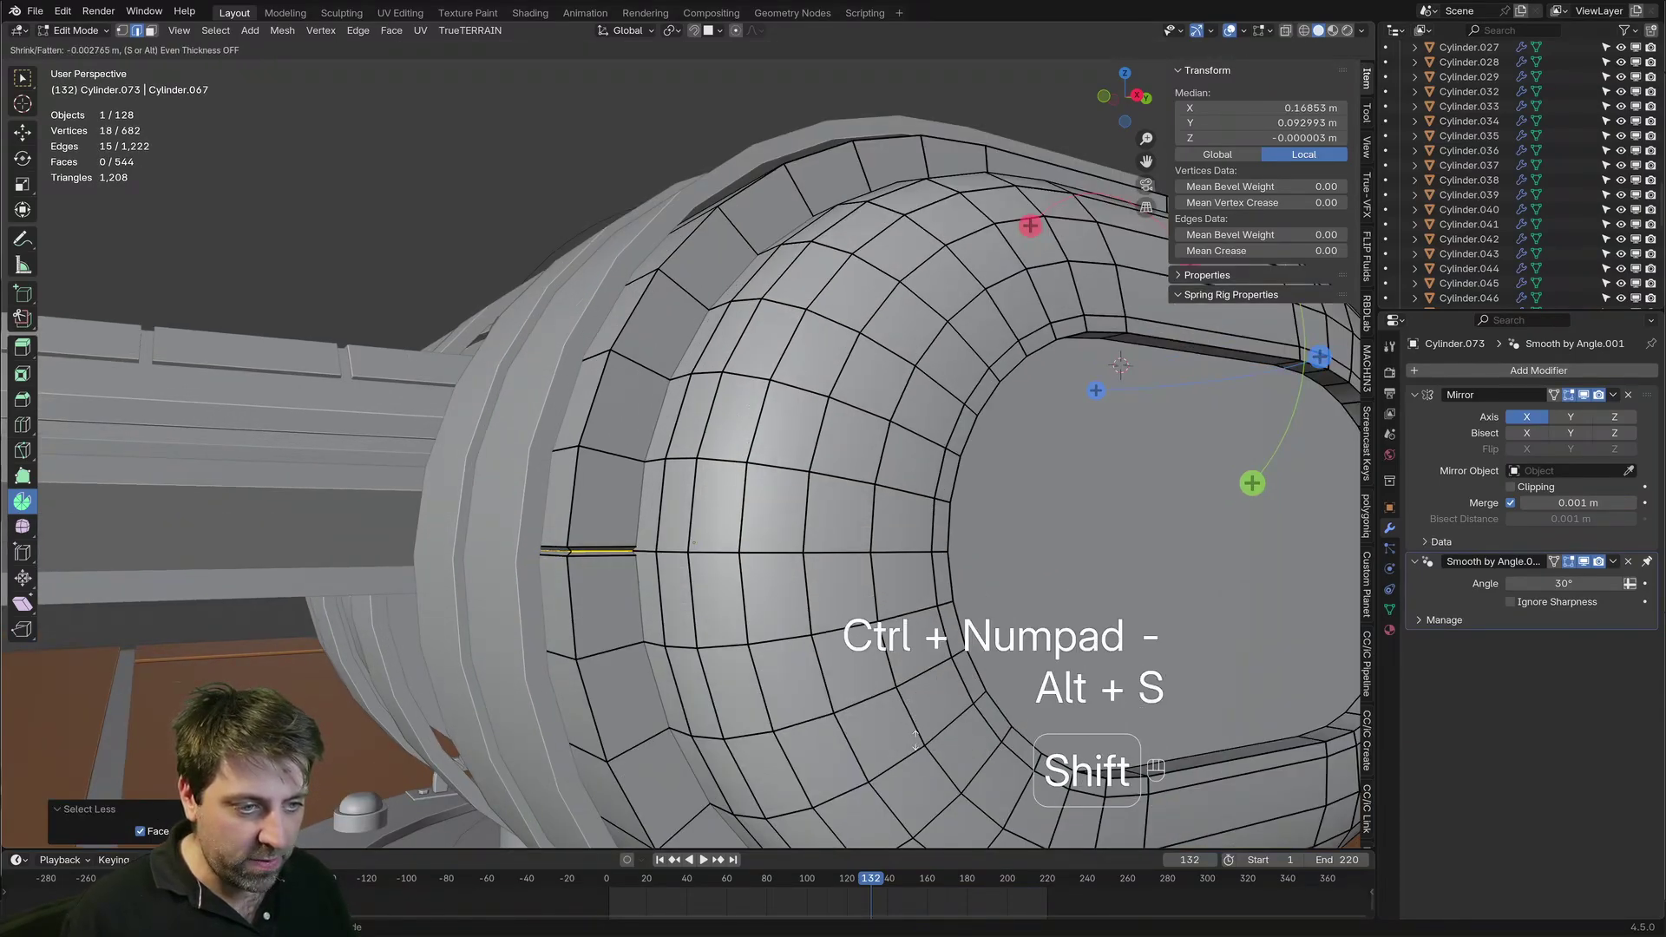
pyautogui.click(915, 740)
pyautogui.press('Tab')
pyautogui.scroll(-8, 793, 648)
pyautogui.moveTo(793, 648); pyautogui.dragTo(731, 678, button='middle')
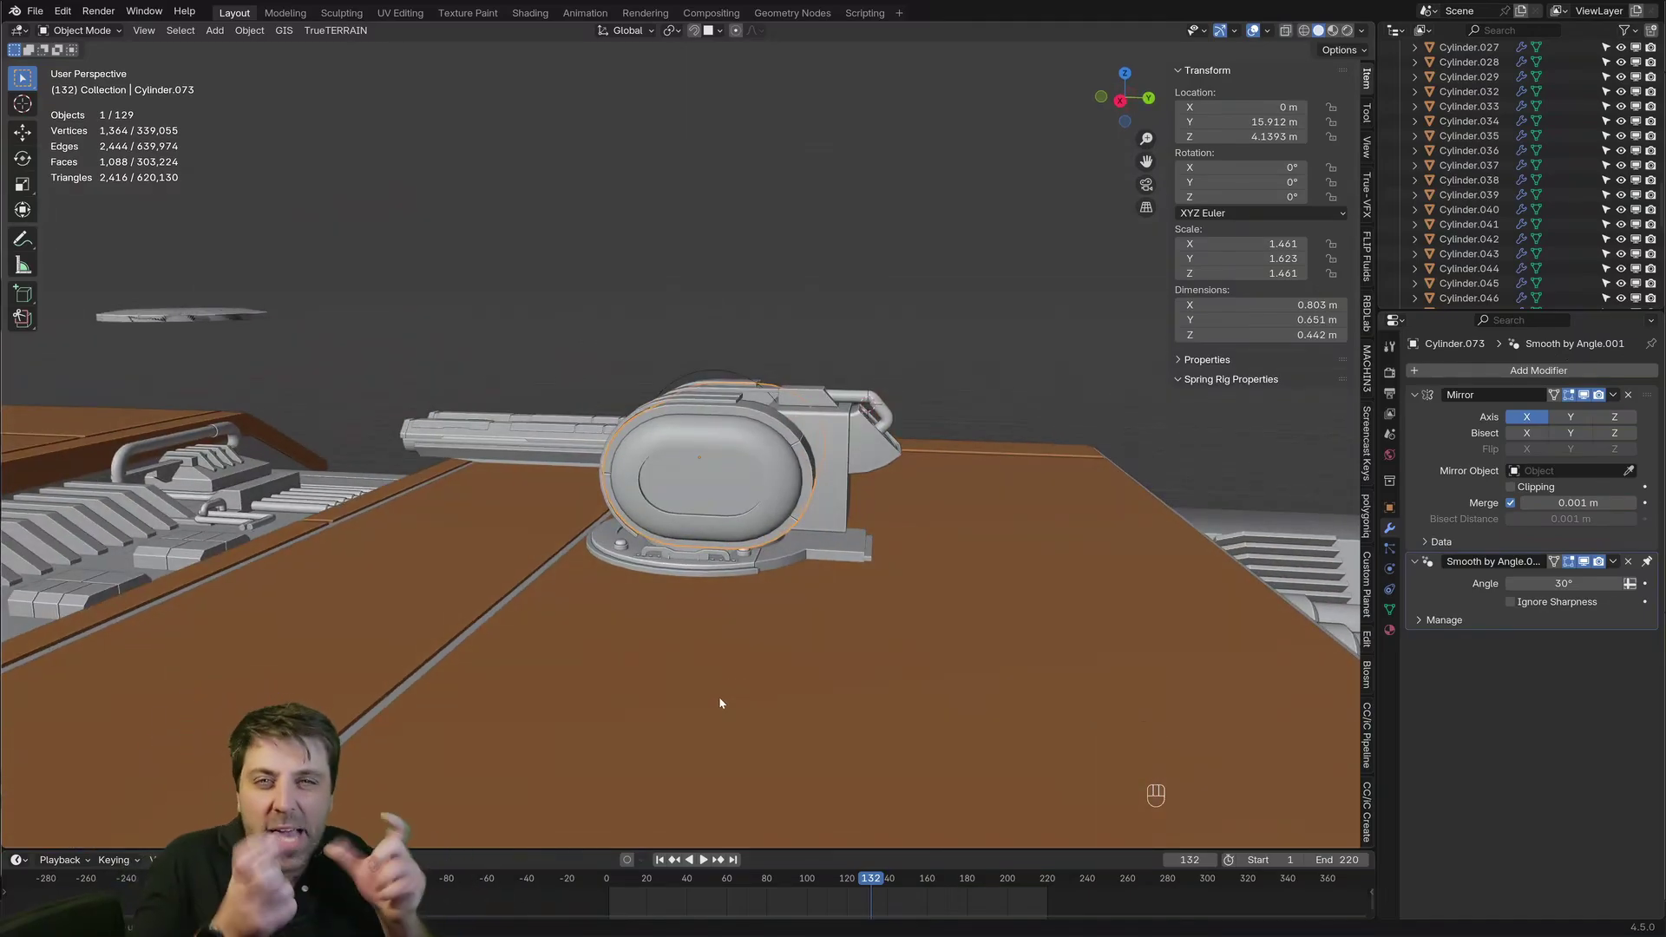
pyautogui.scroll(5, 720, 703)
# Bevel the outer and inner rim edge loops of the drum housing's band
pyautogui.press('Tab')
pyautogui.press('2')
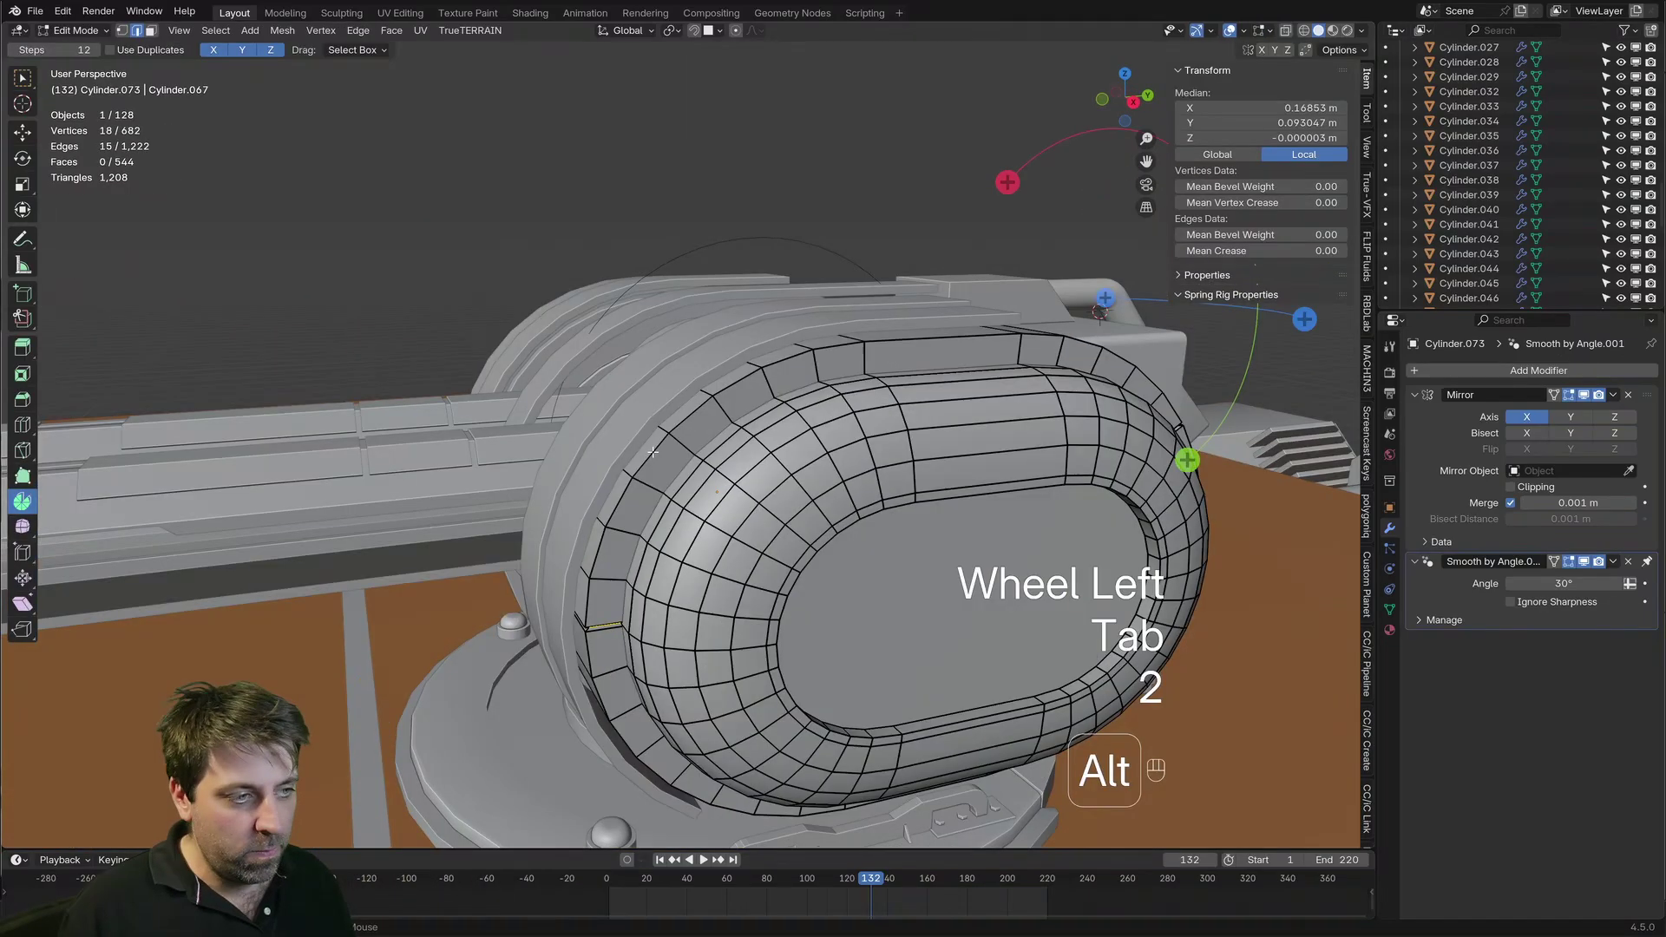
pyautogui.keyDown('alt'); pyautogui.click(653, 451); pyautogui.keyUp('alt')
pyautogui.moveTo(653, 452); pyautogui.dragTo(826, 590, button='middle')
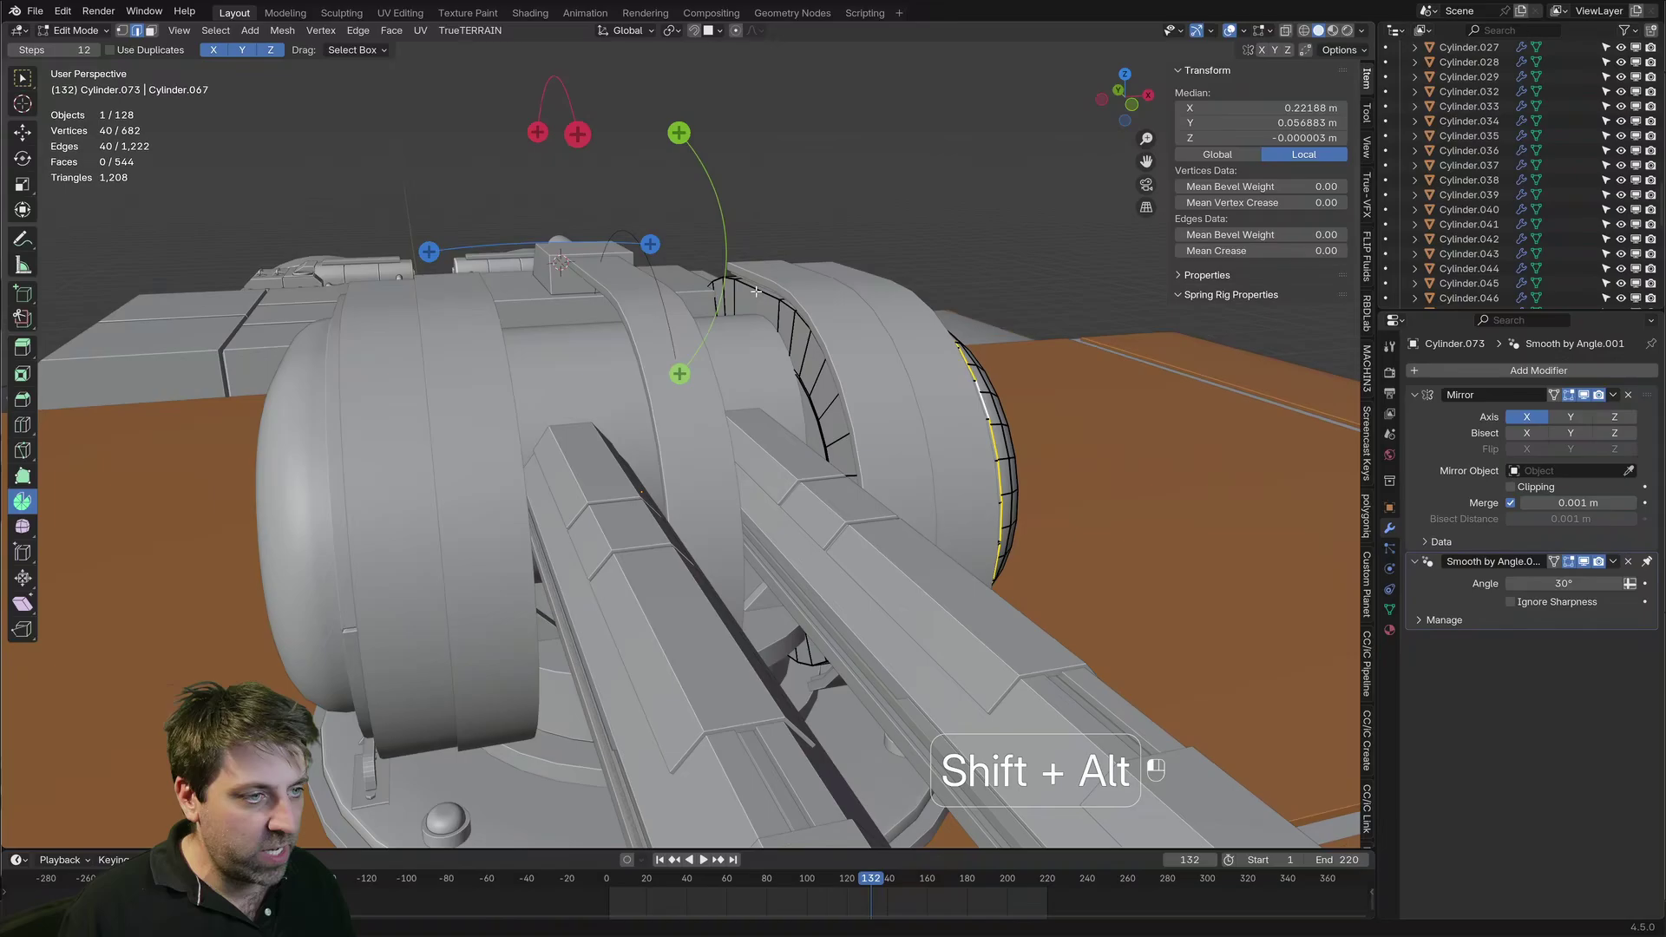
pyautogui.keyDown('alt'); pyautogui.keyDown('shift'); pyautogui.click(778, 328); pyautogui.keyUp('shift'); pyautogui.keyUp('alt')
pyautogui.moveTo(777, 328); pyautogui.dragTo(903, 627, button='middle')
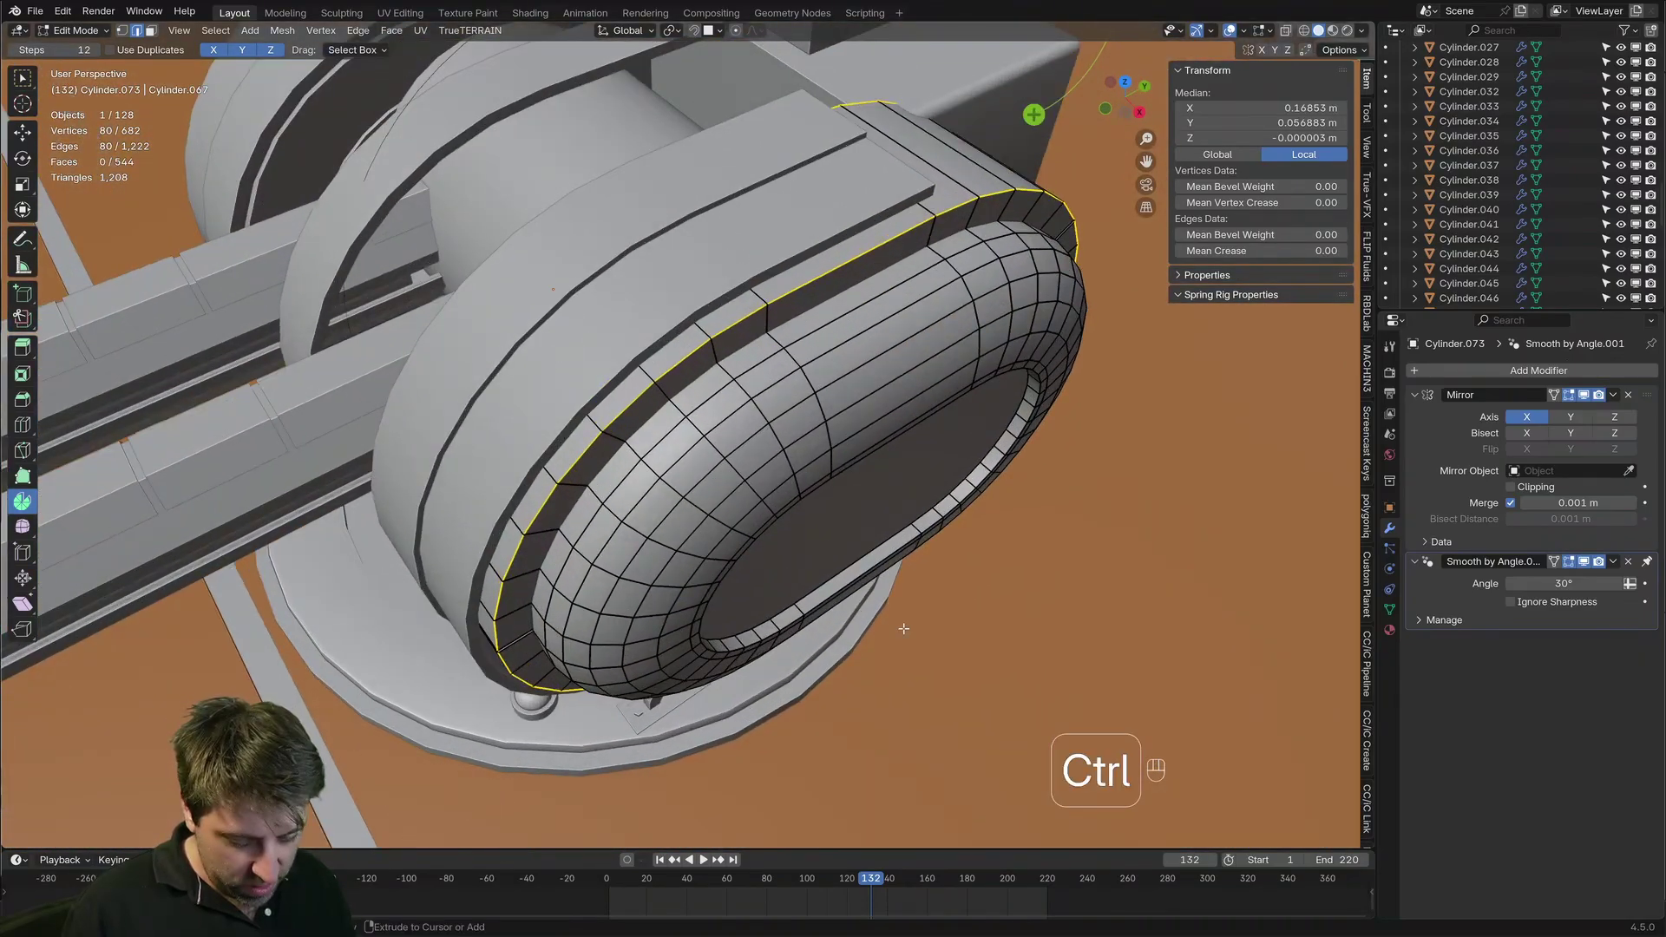
pyautogui.hotkey('ctrl', 'b')
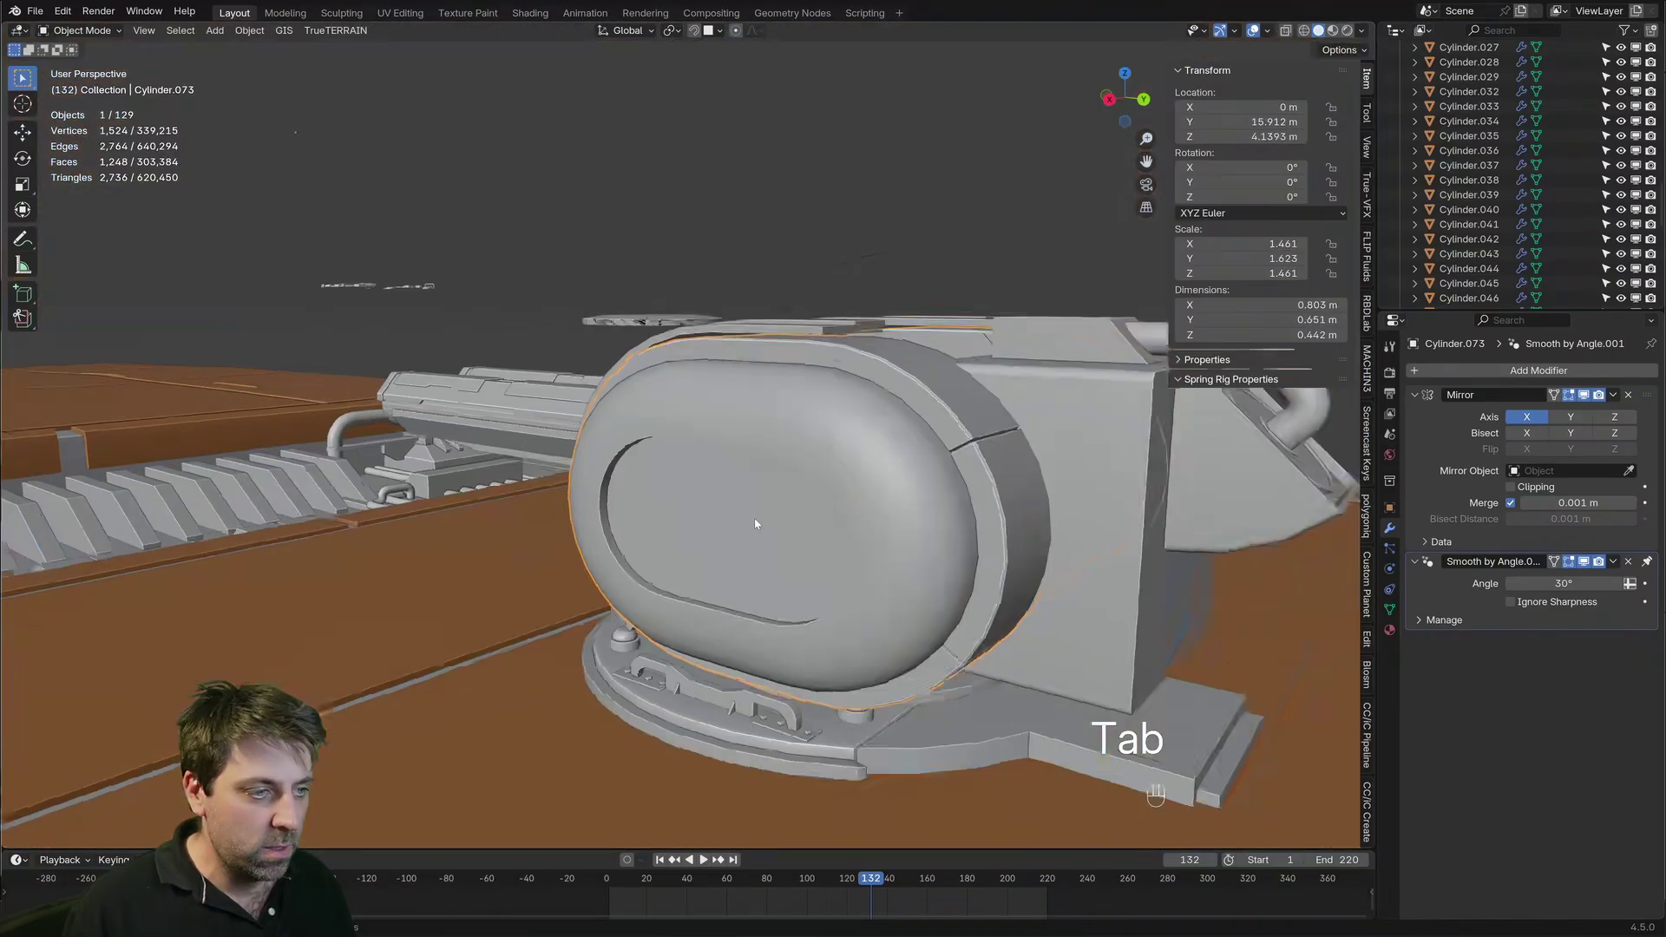
# Select the bent pipe on the rear housing and snap the 3D cursor to it
pyautogui.scroll(-4, 753, 518)
pyautogui.moveTo(753, 518); pyautogui.dragTo(805, 521, button='middle')
pyautogui.scroll(1, 804, 520)
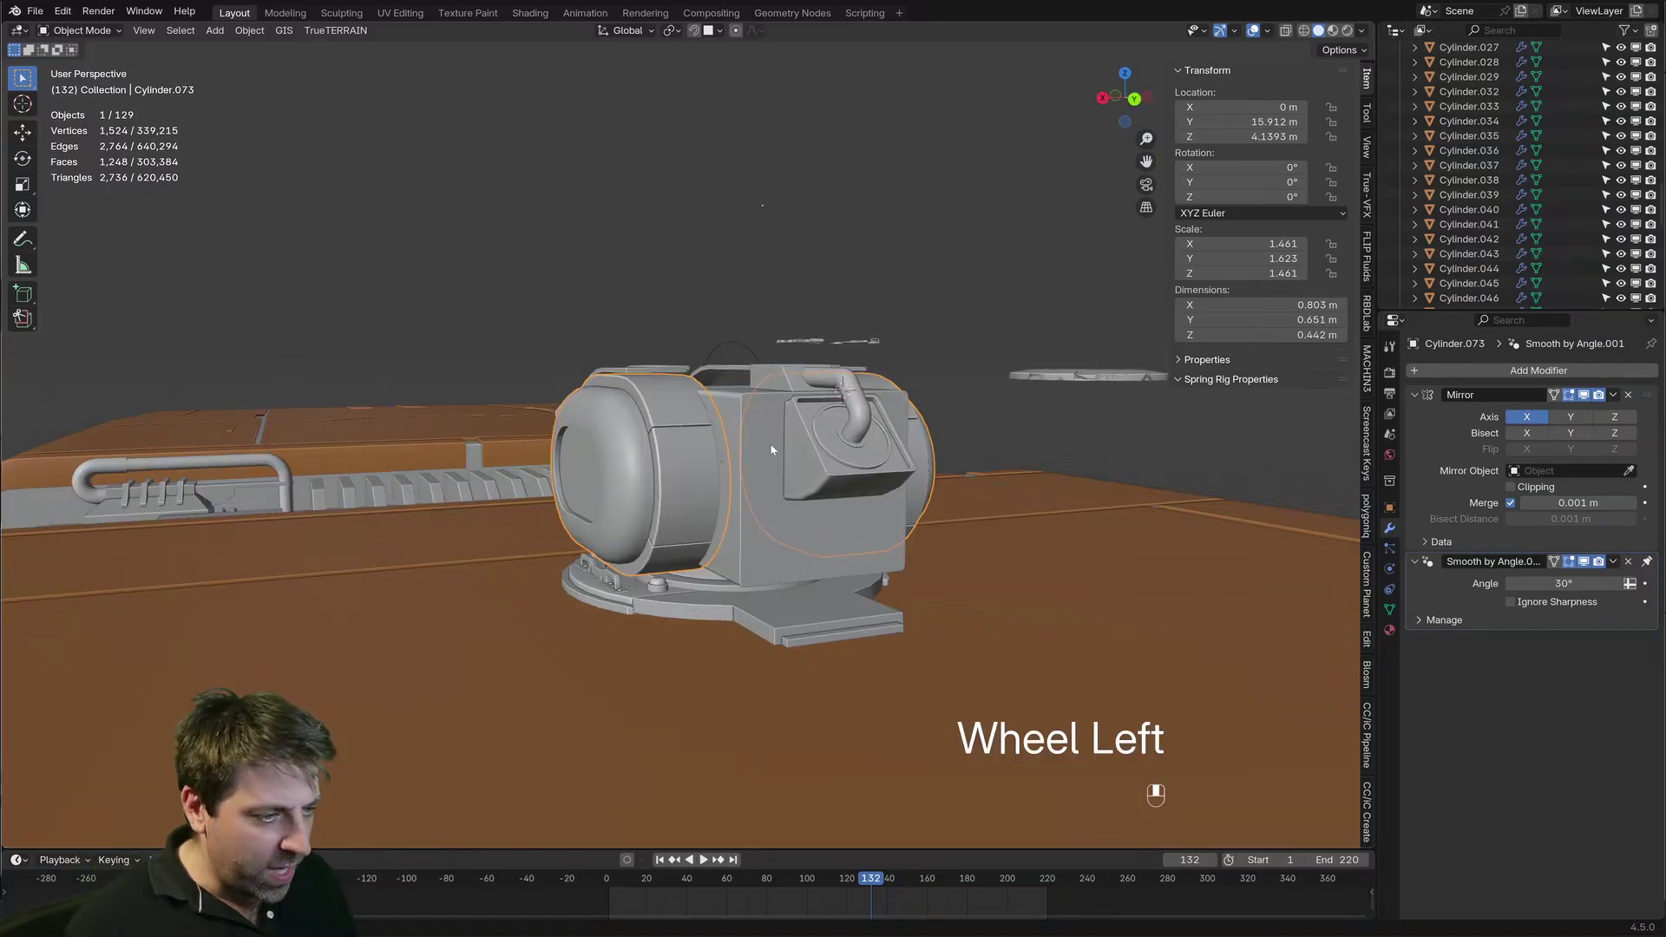
pyautogui.hscroll(-2, 764, 448)
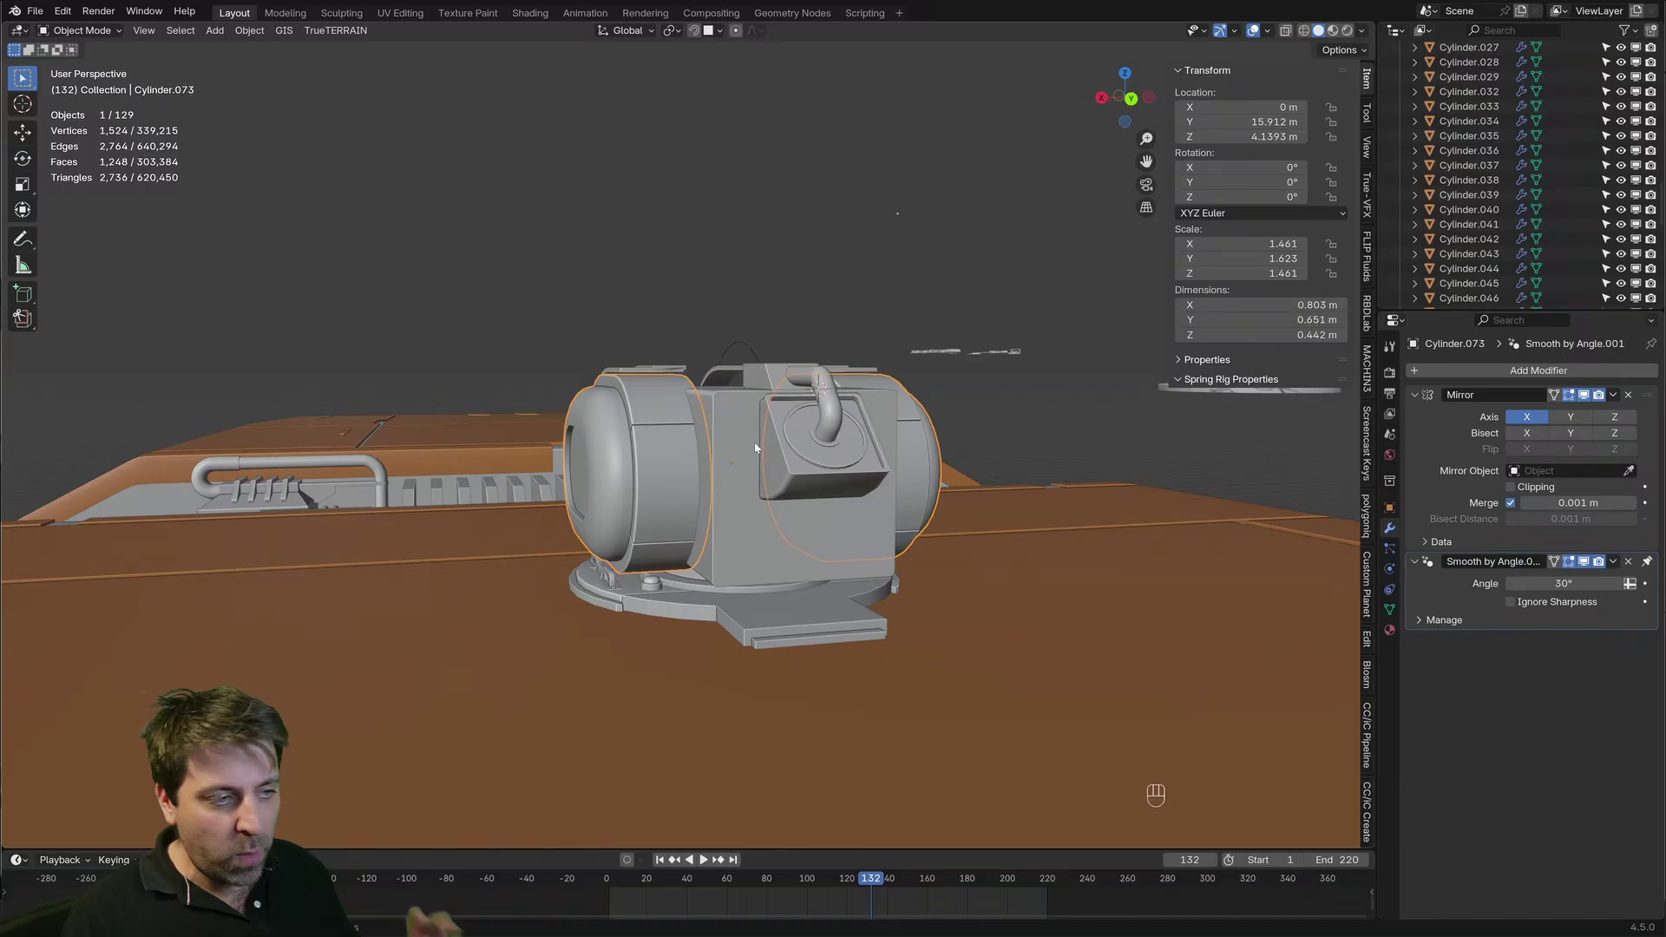
pyautogui.scroll(3, 829, 584)
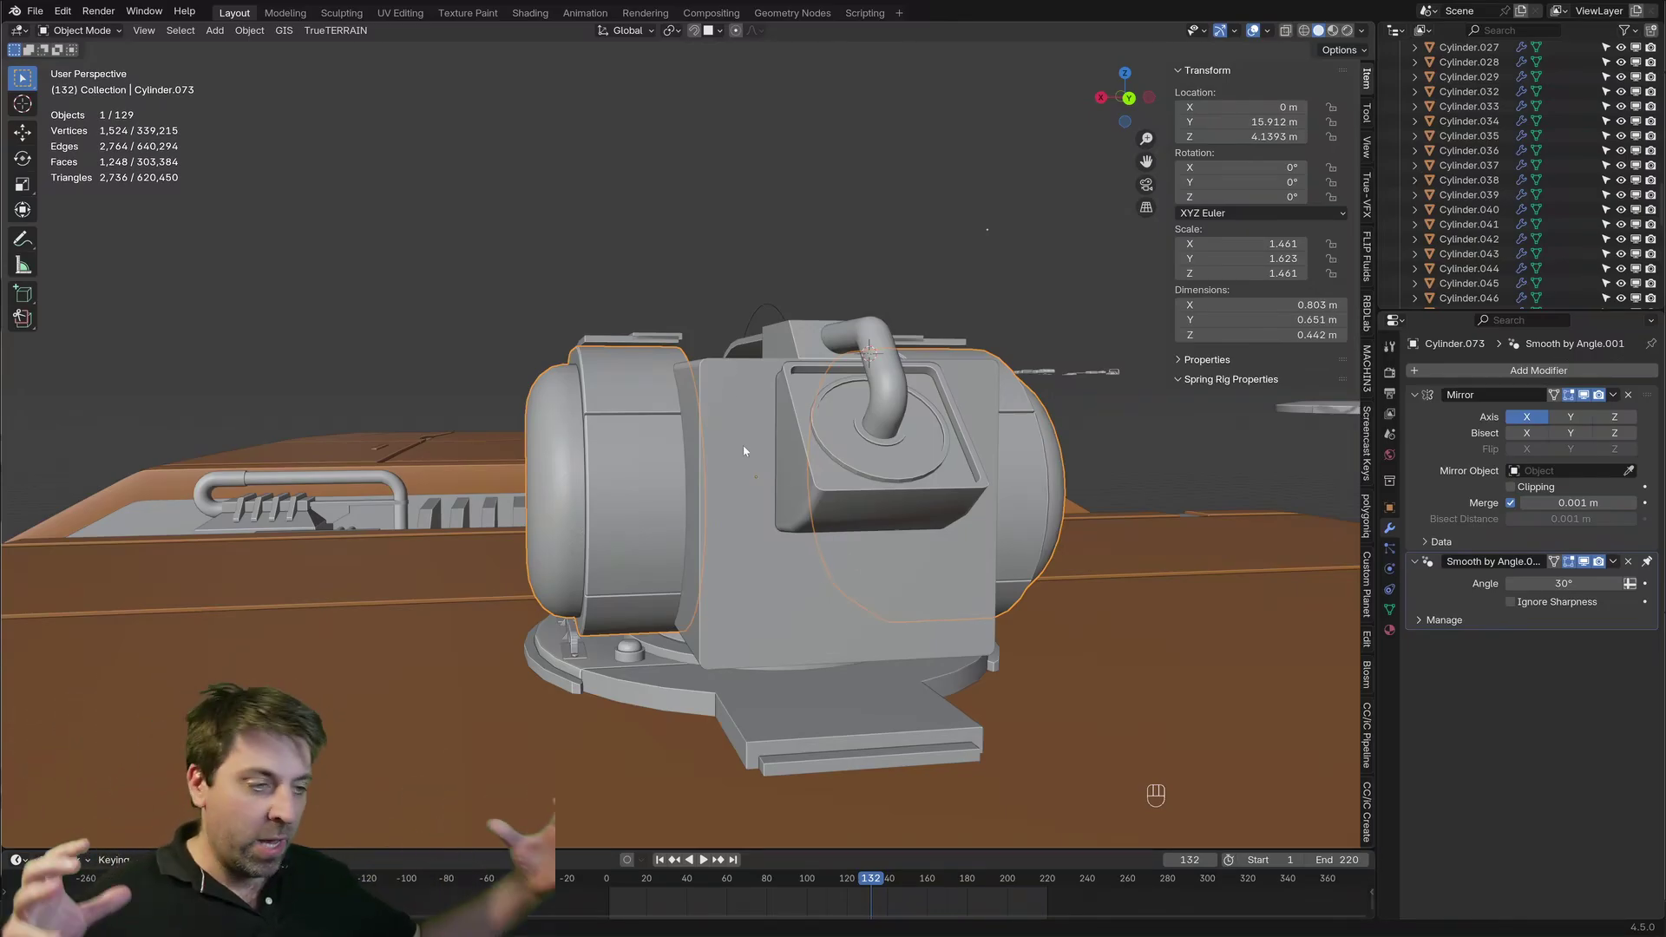
pyautogui.moveTo(745, 450); pyautogui.dragTo(836, 524, button='middle')
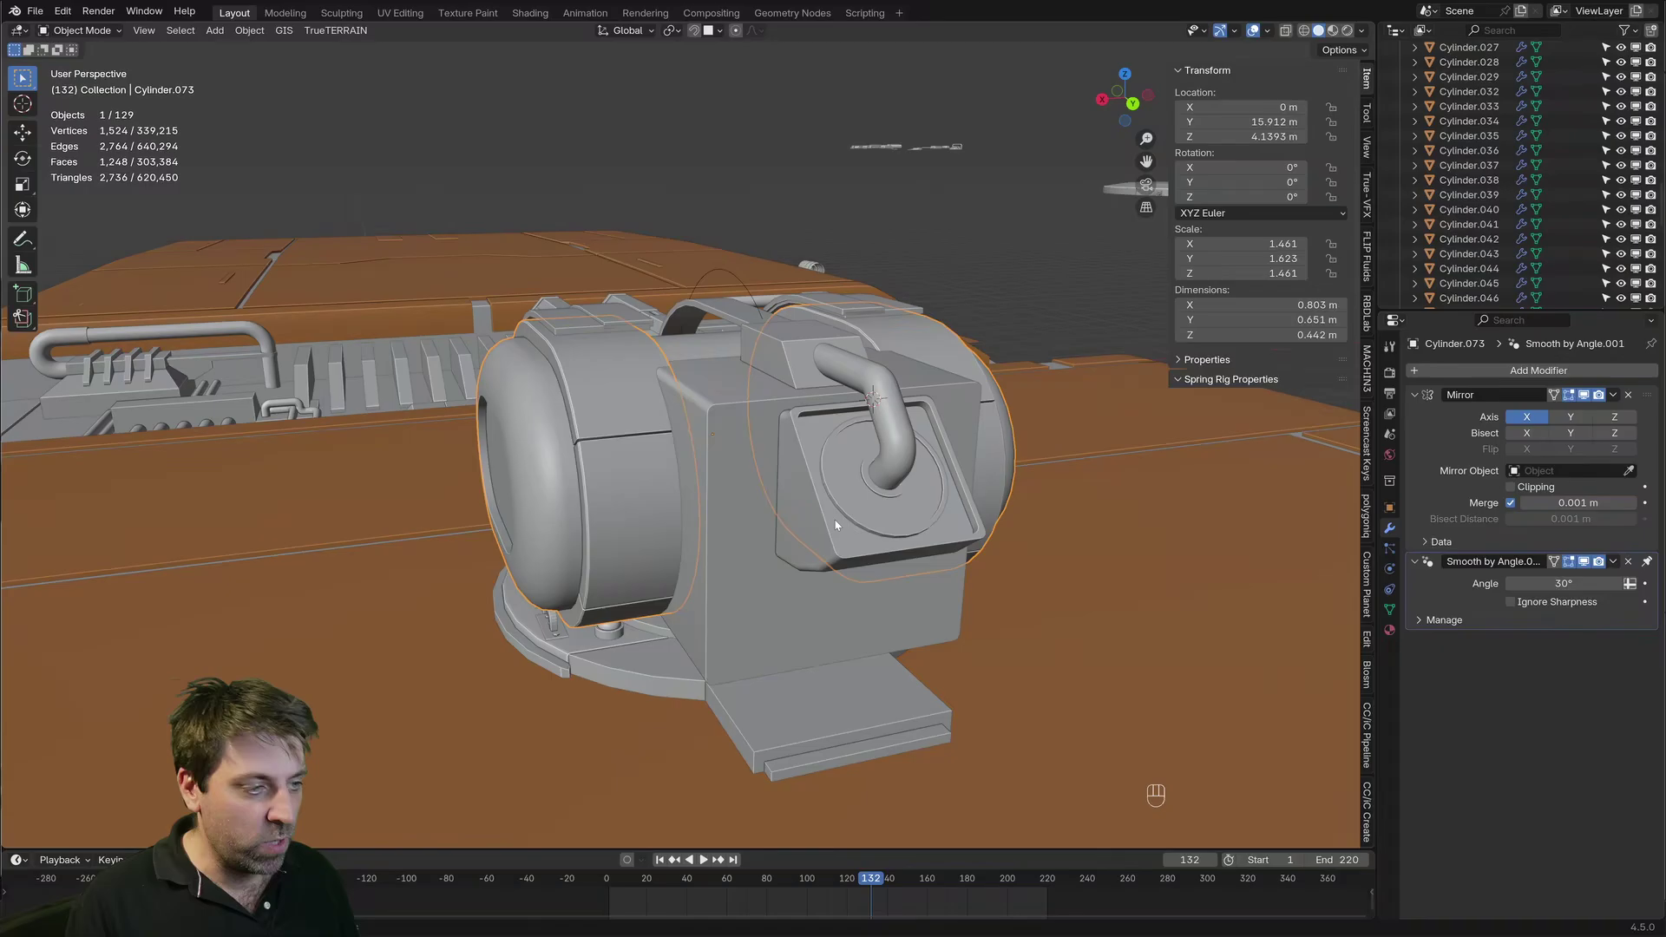
pyautogui.click(888, 460)
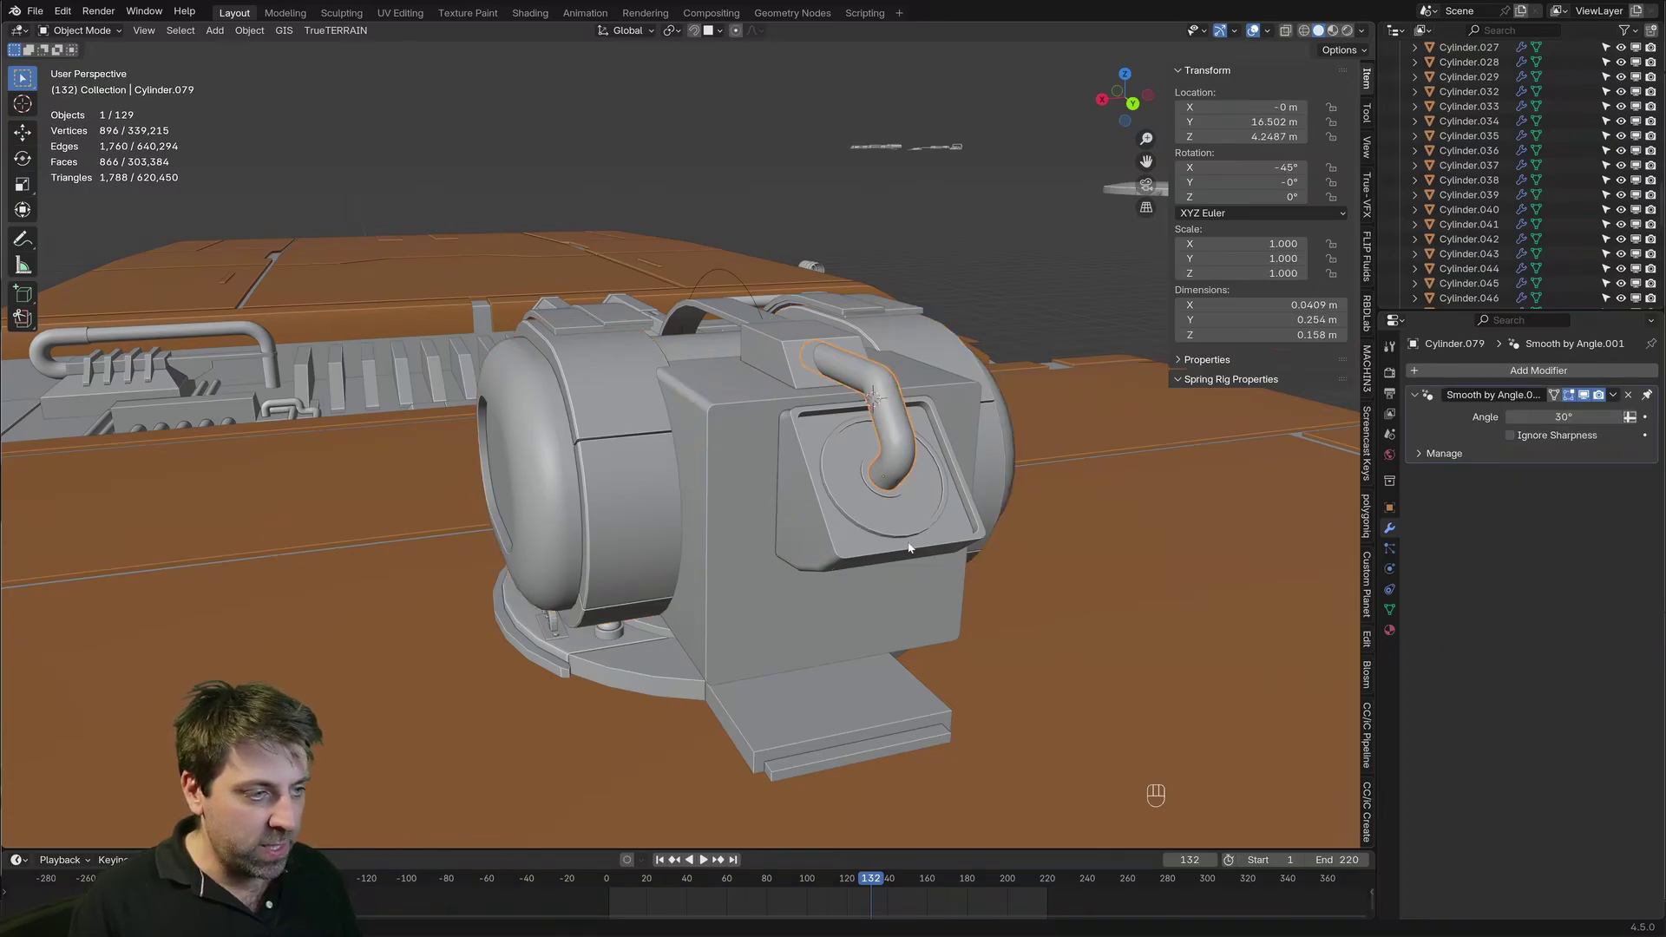
pyautogui.hotkey('shift', 's')
pyautogui.click(903, 625)
# Add a mesh cylinder at the 3D cursor and scale its geometry down to about 0.144 m in Edit Mode
pyautogui.moveTo(870, 621); pyautogui.dragTo(825, 634, button='middle')
pyautogui.hotkey('shift', 'a')
pyautogui.moveTo(827, 637)
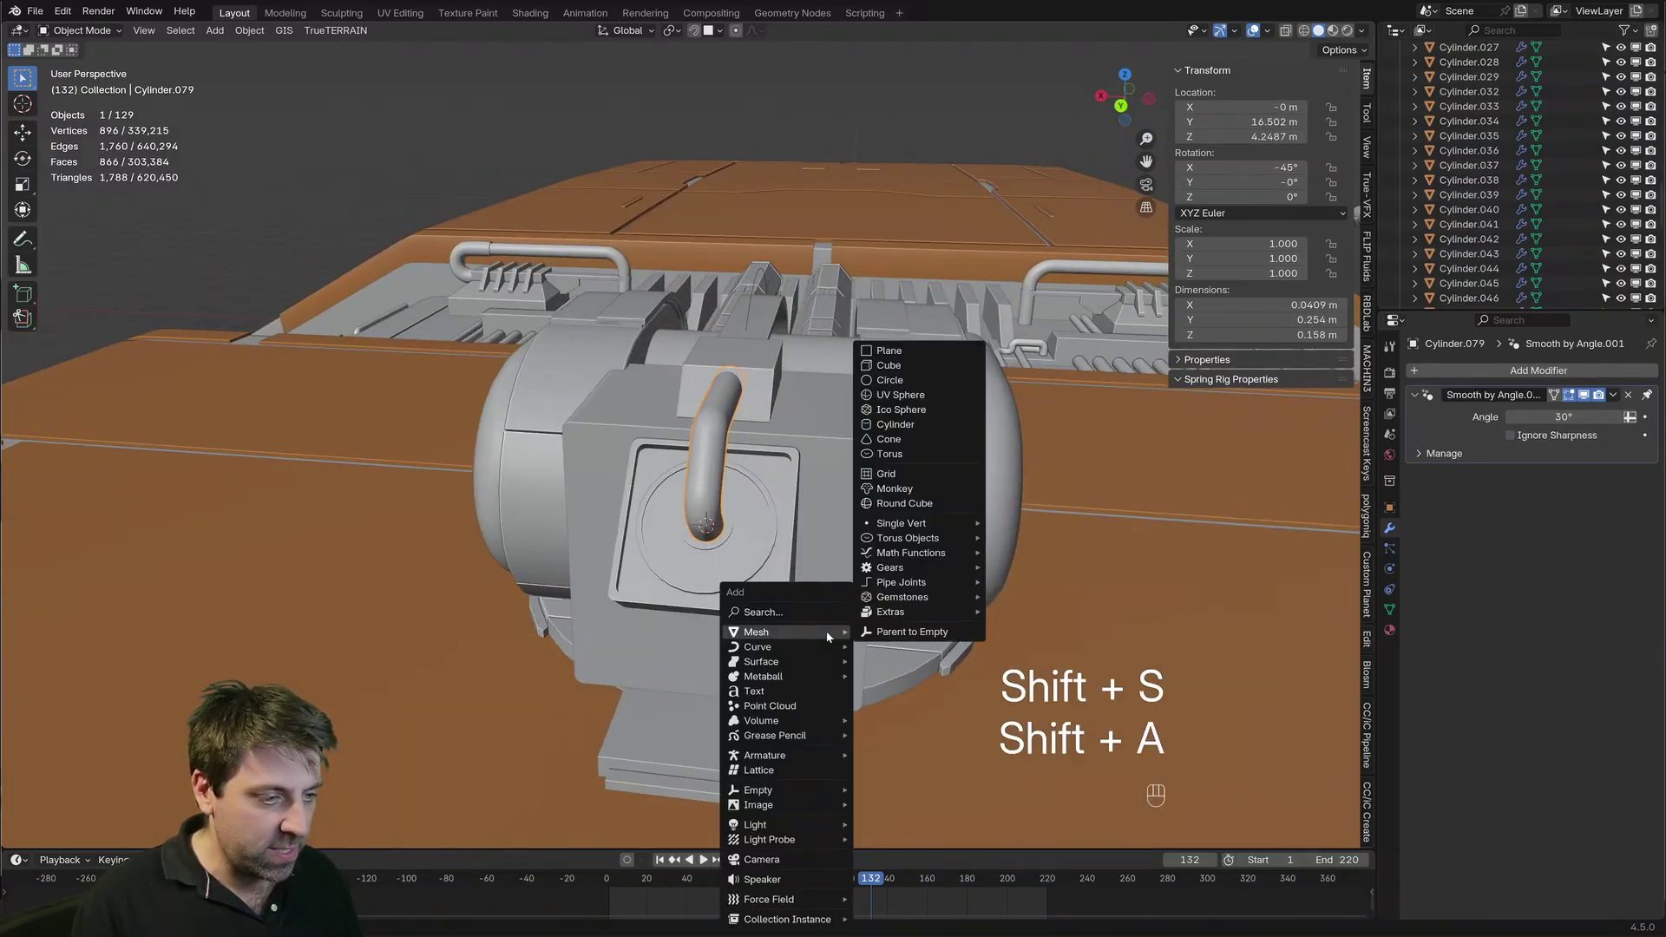
pyautogui.click(922, 424)
pyautogui.press('Tab')
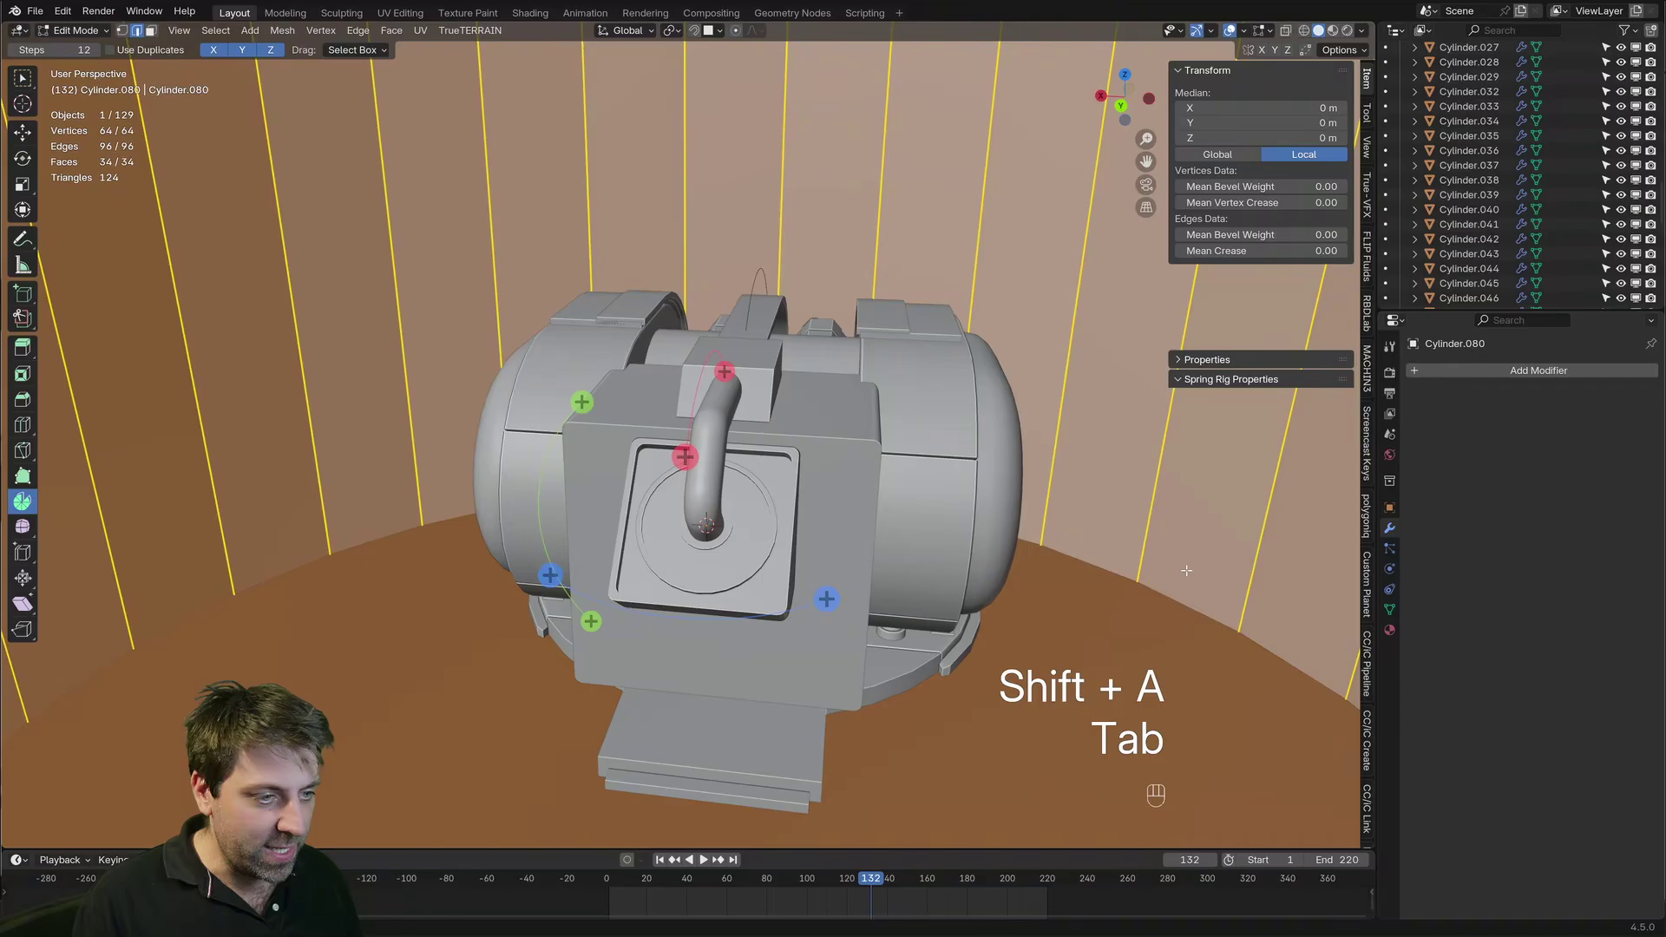
pyautogui.press('s')
pyautogui.click(1154, 590)
pyautogui.press('Tab')
# Move the cylinder about 0.138 m along X beside the rear housing and shrink its geometry to about 0.065 m
pyautogui.press('g')
pyautogui.press('y')
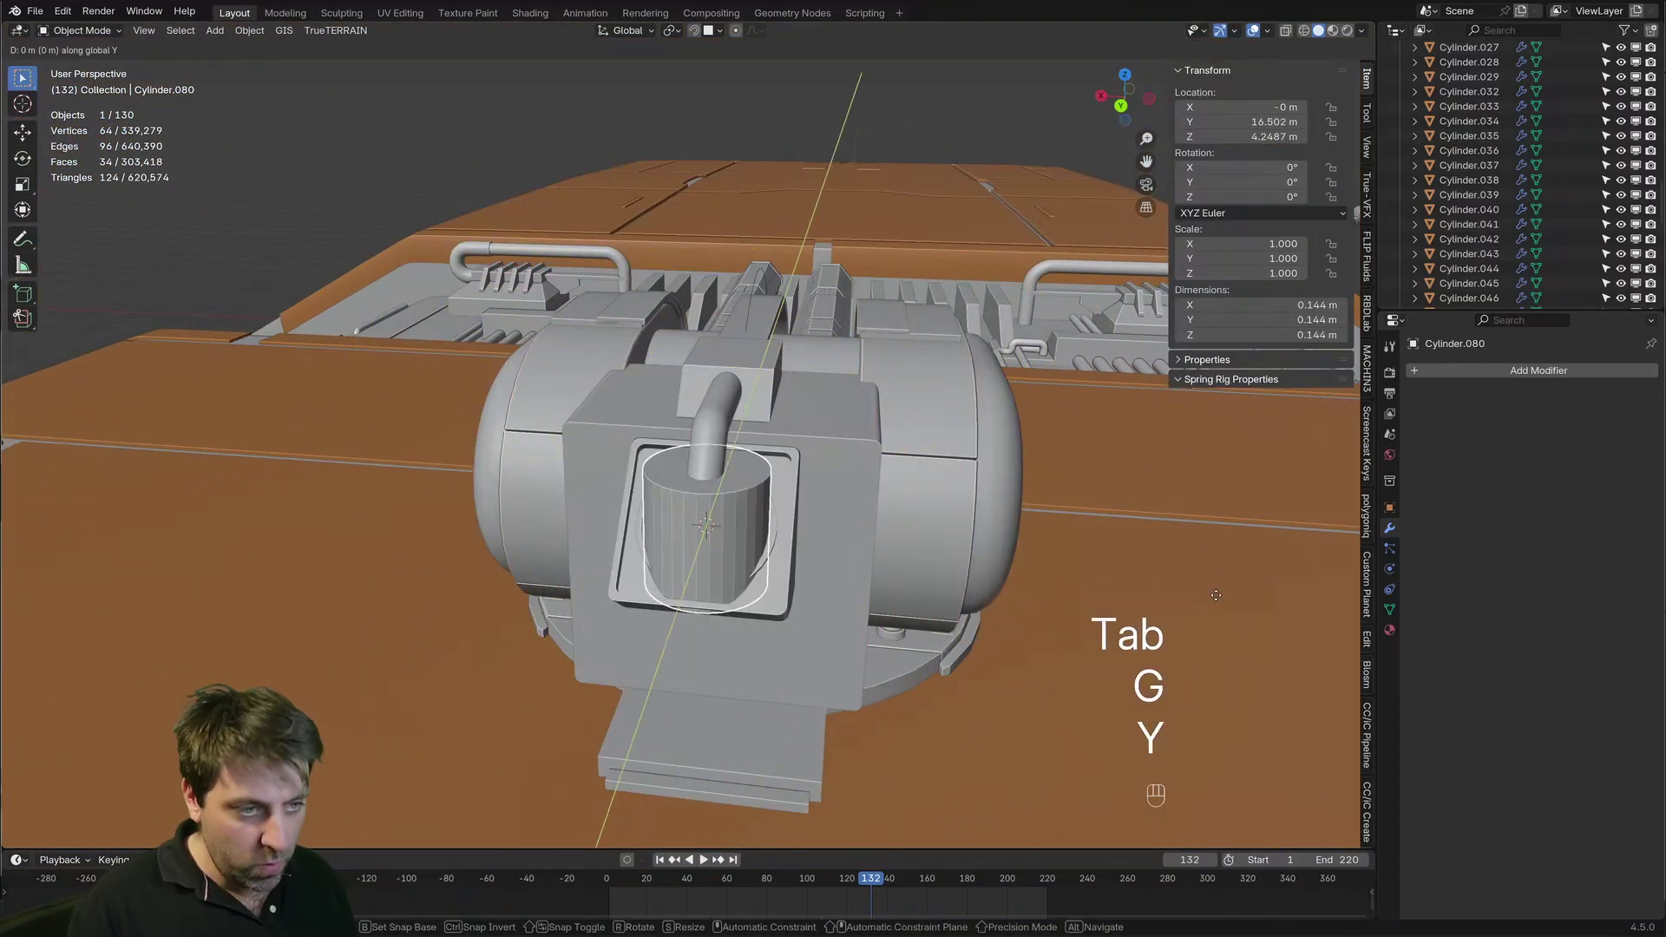
pyautogui.press('x')
pyautogui.click(1125, 594)
pyautogui.press('Tab')
pyautogui.press('s')
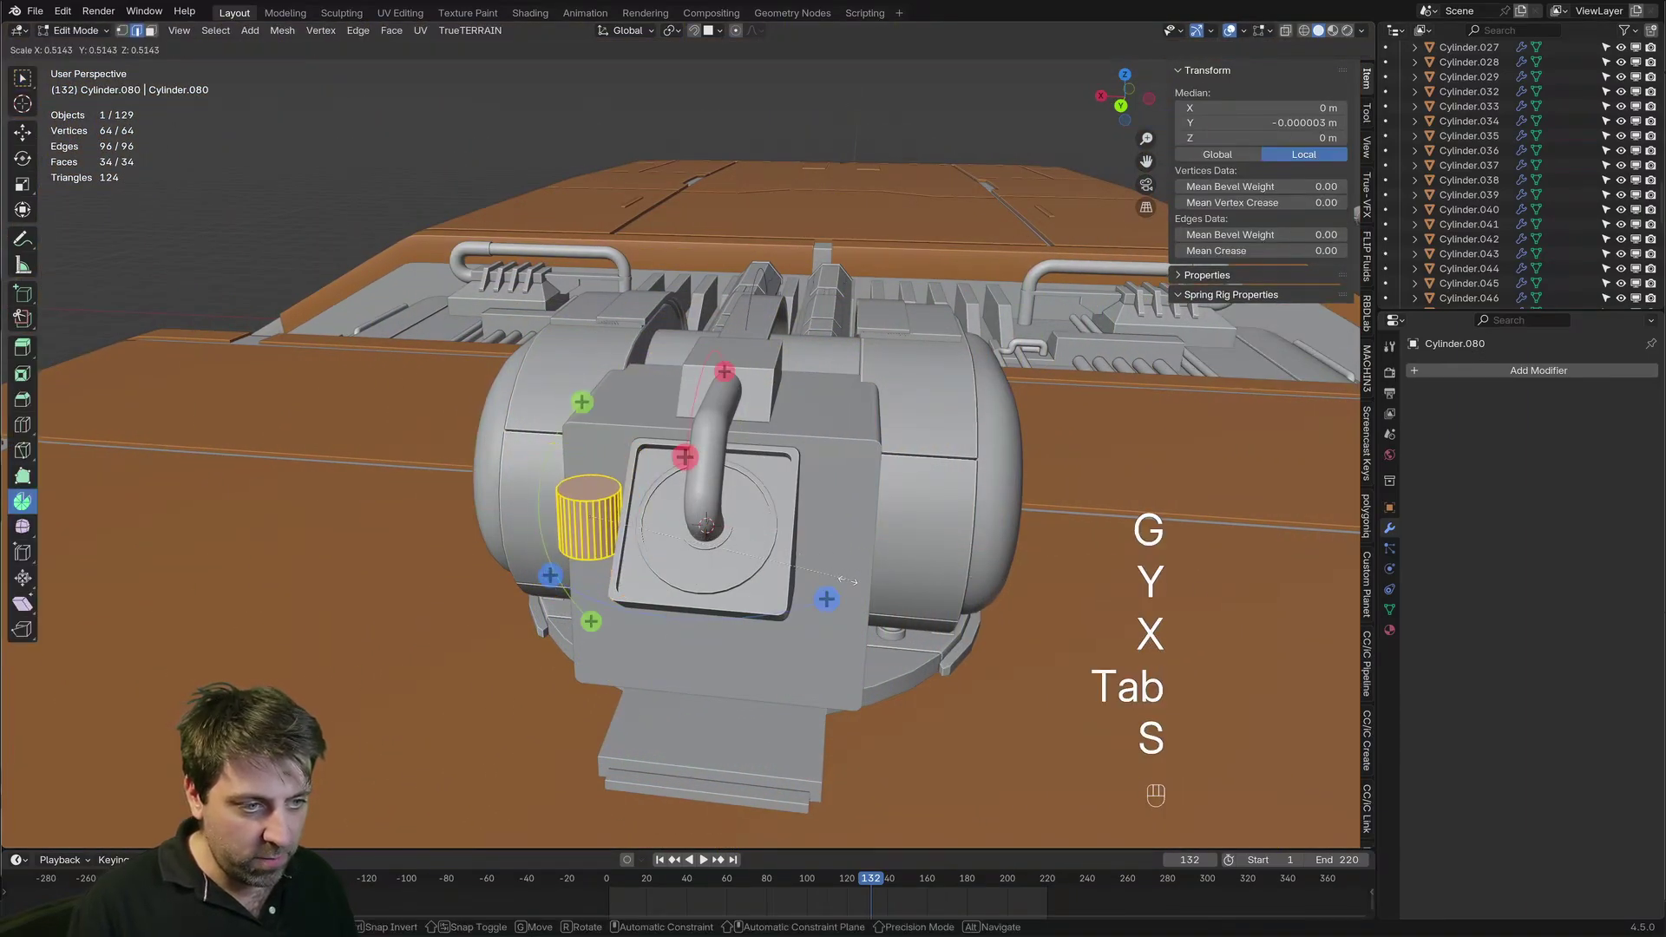
pyautogui.click(810, 582)
pyautogui.moveTo(810, 581); pyautogui.dragTo(950, 642, button='middle')
# Move the cylinder about 0.05 m along negative Y toward the rear housing's wall
pyautogui.press('Tab')
pyautogui.press('g')
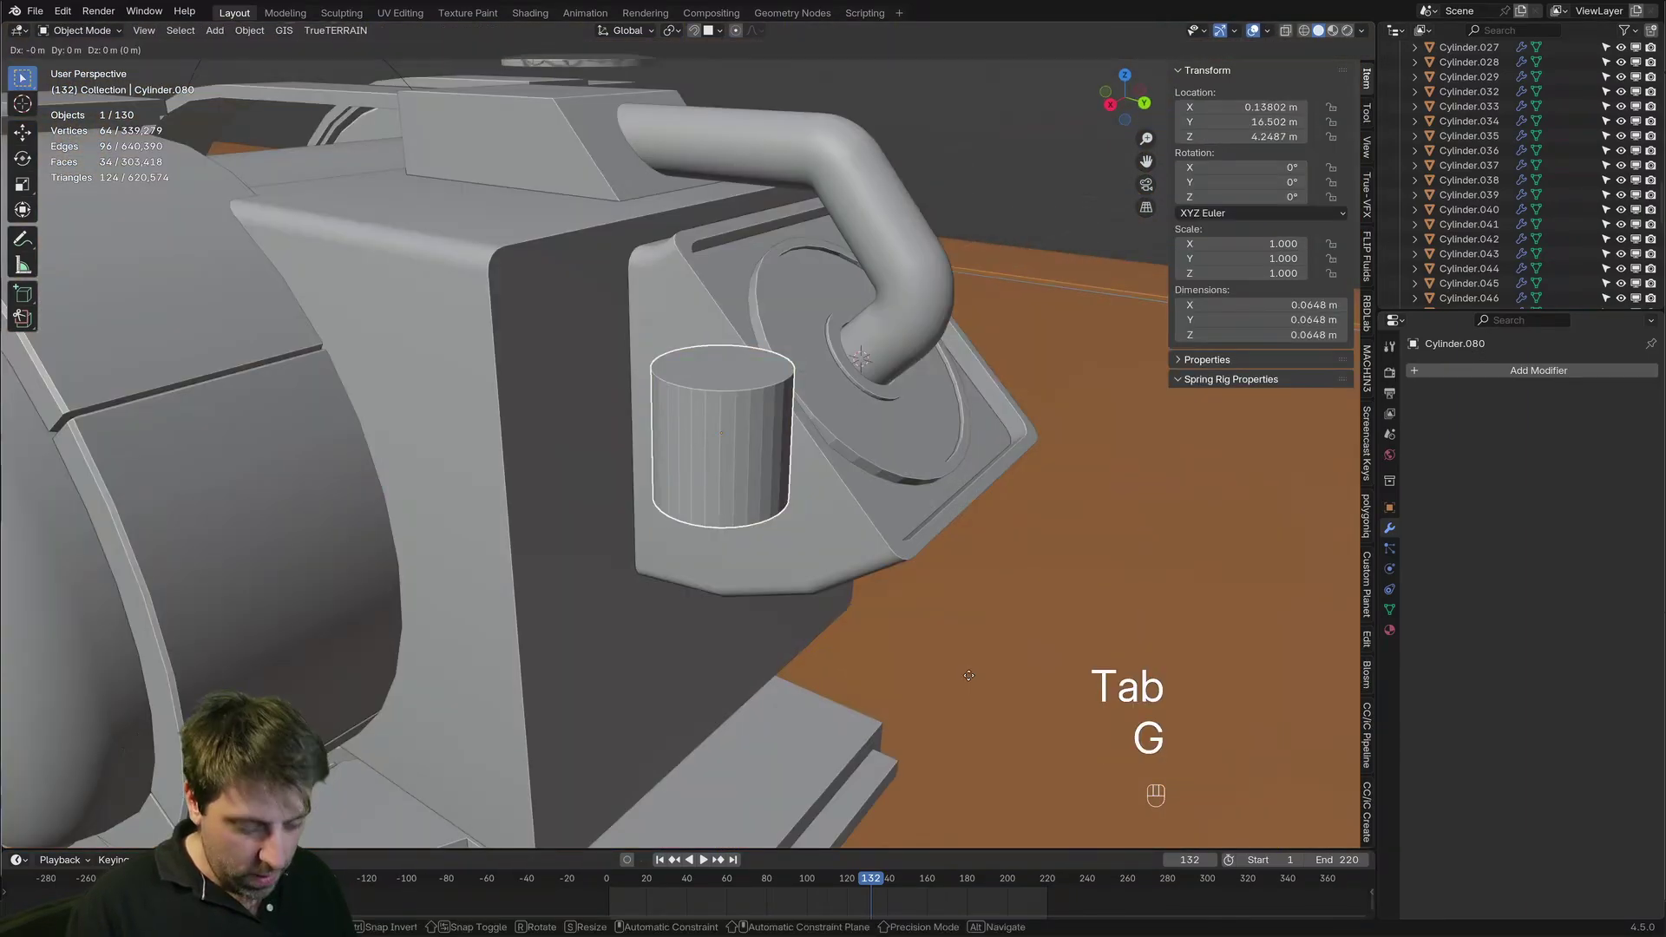
pyautogui.press('y')
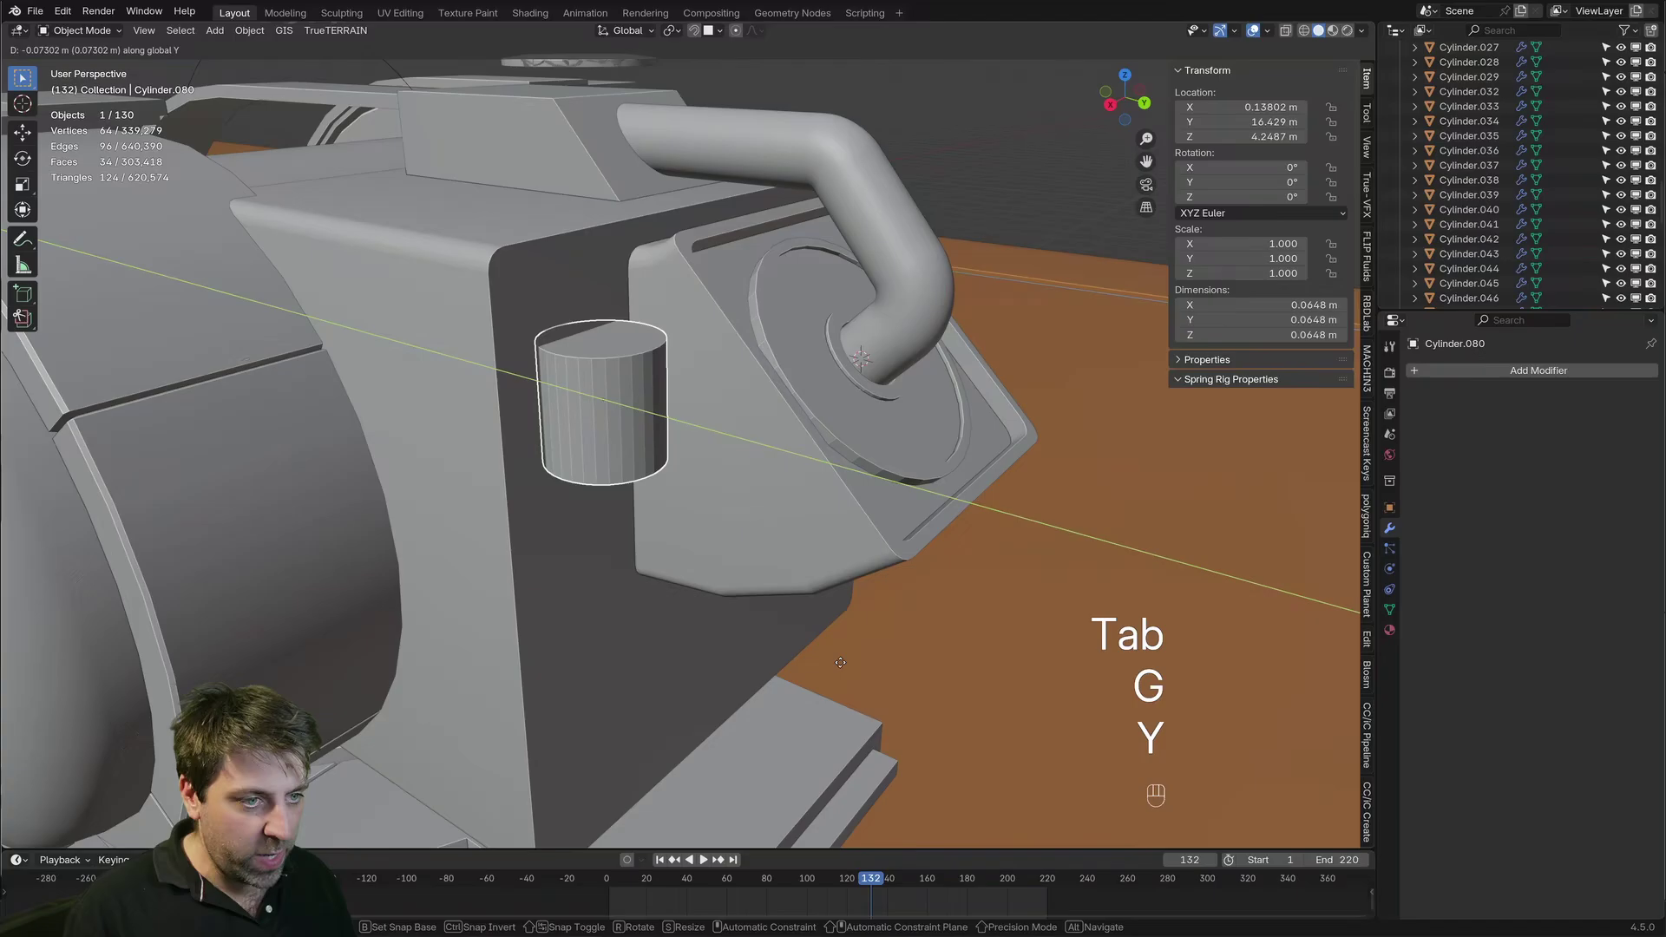
pyautogui.click(866, 679)
# Stretch the cylinder's geometry along Z to about 0.141 m tall and lower it about 0.02 m
pyautogui.press('Tab')
pyautogui.press('s')
pyautogui.press('z')
pyautogui.click(1090, 755)
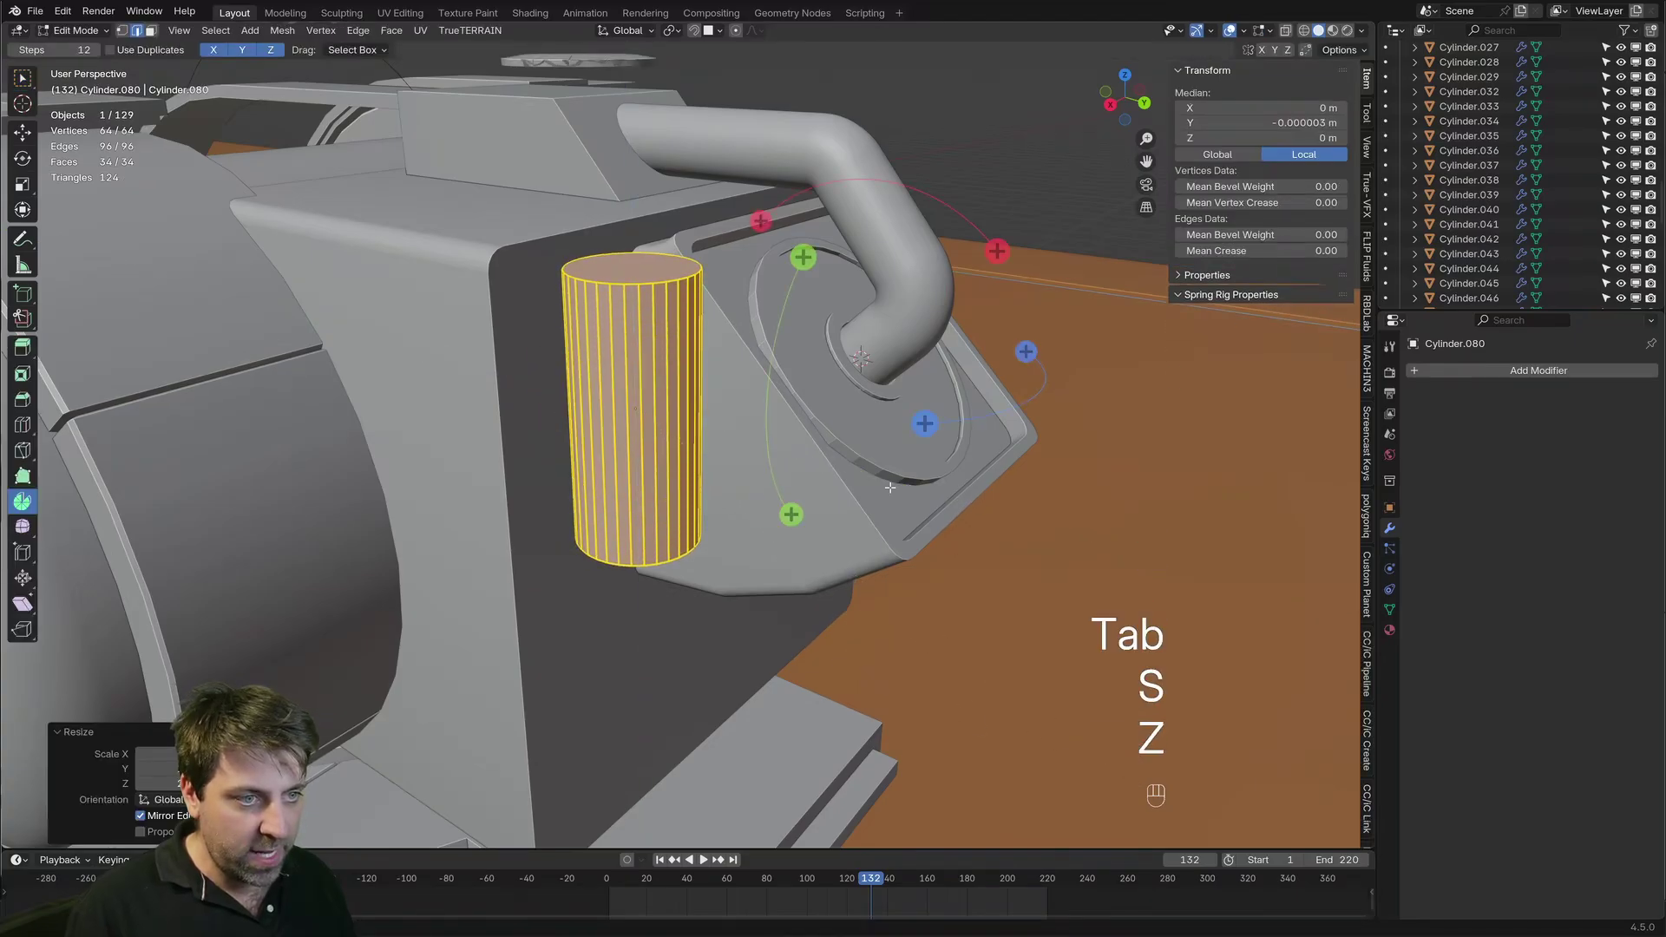
pyautogui.press('g')
pyautogui.press('z')
pyautogui.click(863, 529)
# Select the cylinder's two end caps and bevel their rims with 5 segments into rounded capsule ends
pyautogui.press('2')
pyautogui.click(657, 323)
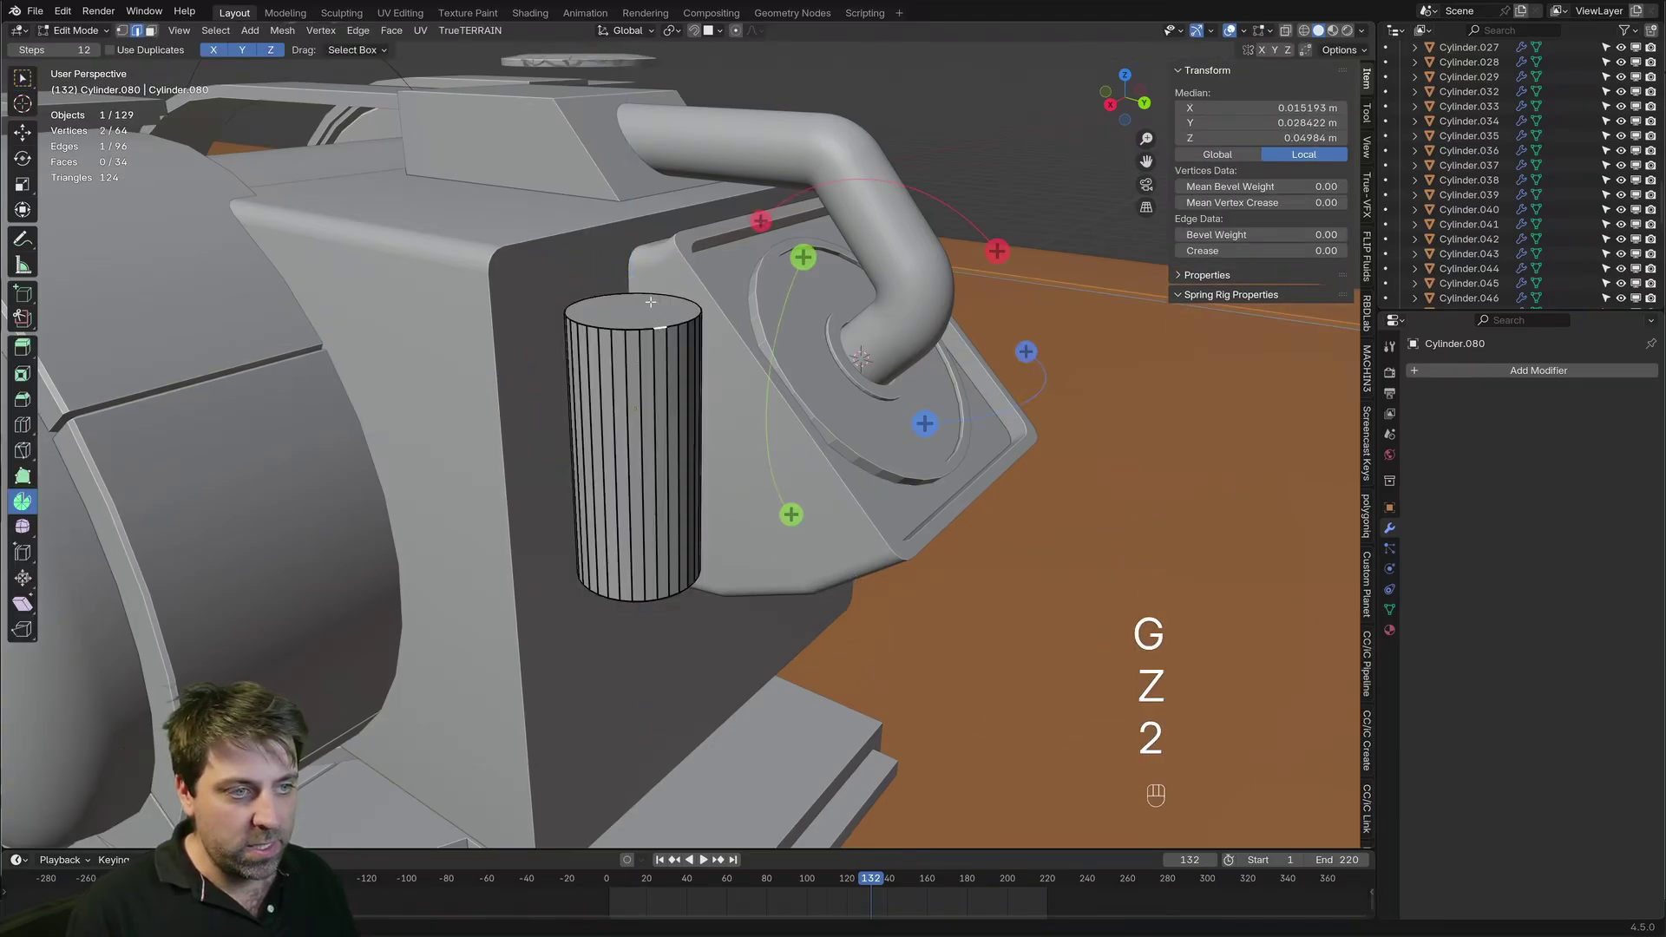
pyautogui.press('3')
pyautogui.moveTo(651, 301); pyautogui.dragTo(694, 521, button='middle')
pyautogui.keyDown('shift'); pyautogui.click(662, 467); pyautogui.keyUp('shift')
pyautogui.hotkey('ctrl', 'b')
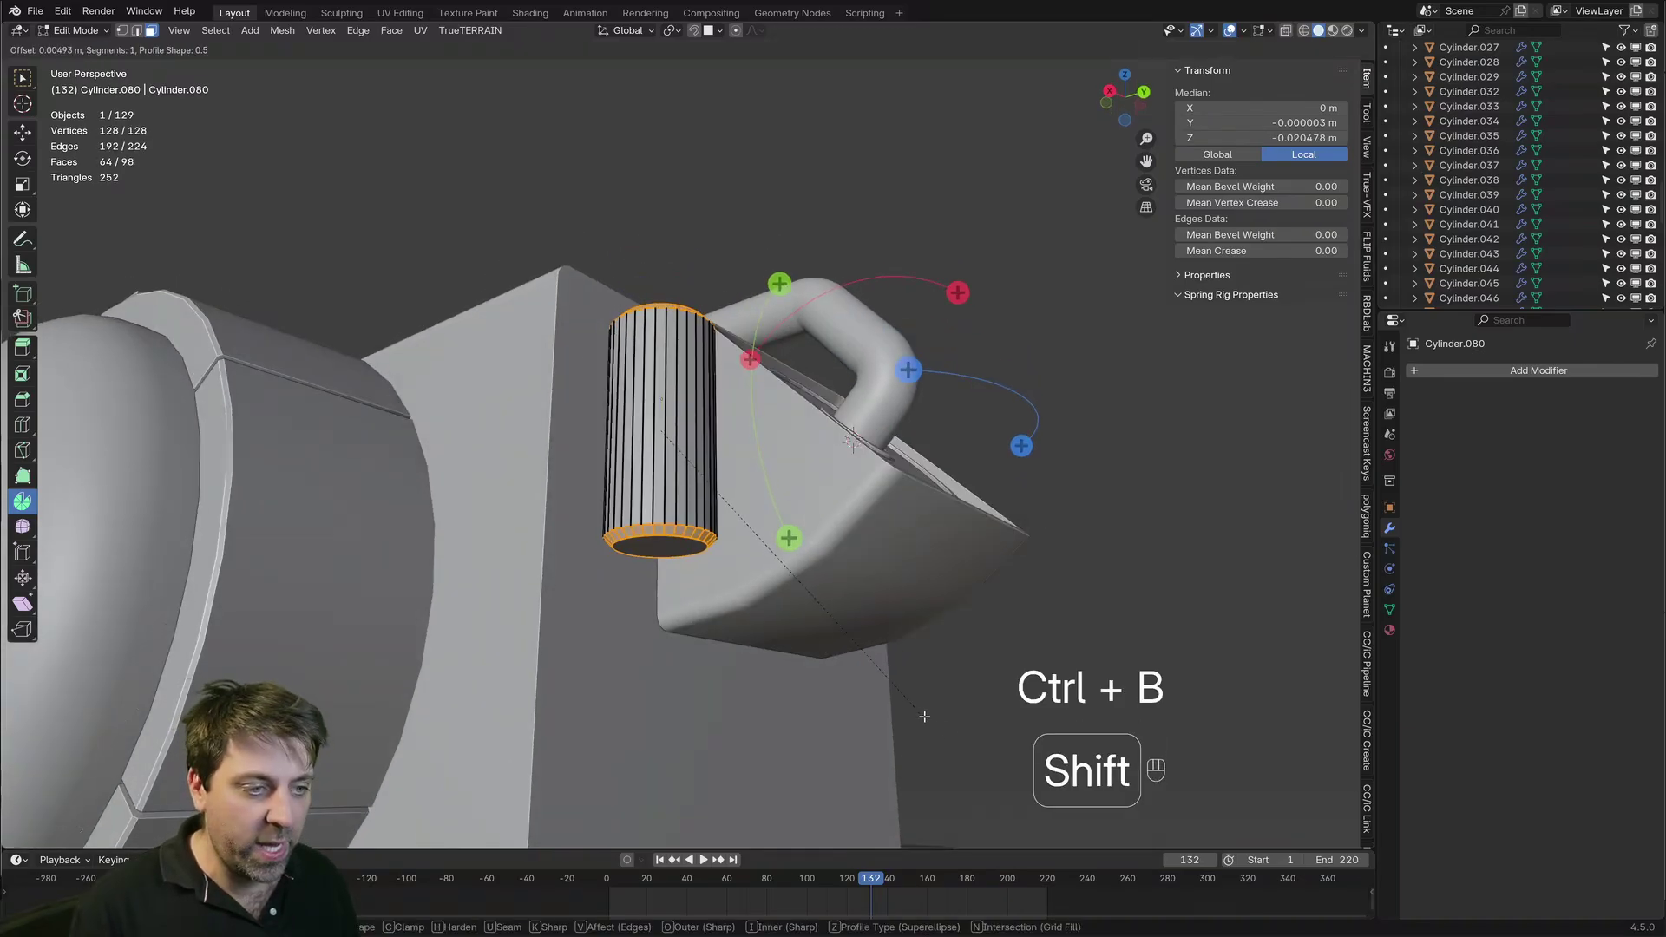
pyautogui.scroll(4, 1108, 803)
pyautogui.click(1108, 803)
# Apply Shade Auto Smooth to the capsule in Object Mode
pyautogui.moveTo(753, 456); pyautogui.dragTo(731, 523, button='middle')
pyautogui.press('Tab')
pyautogui.rightClick(715, 507)
pyautogui.click(711, 501)
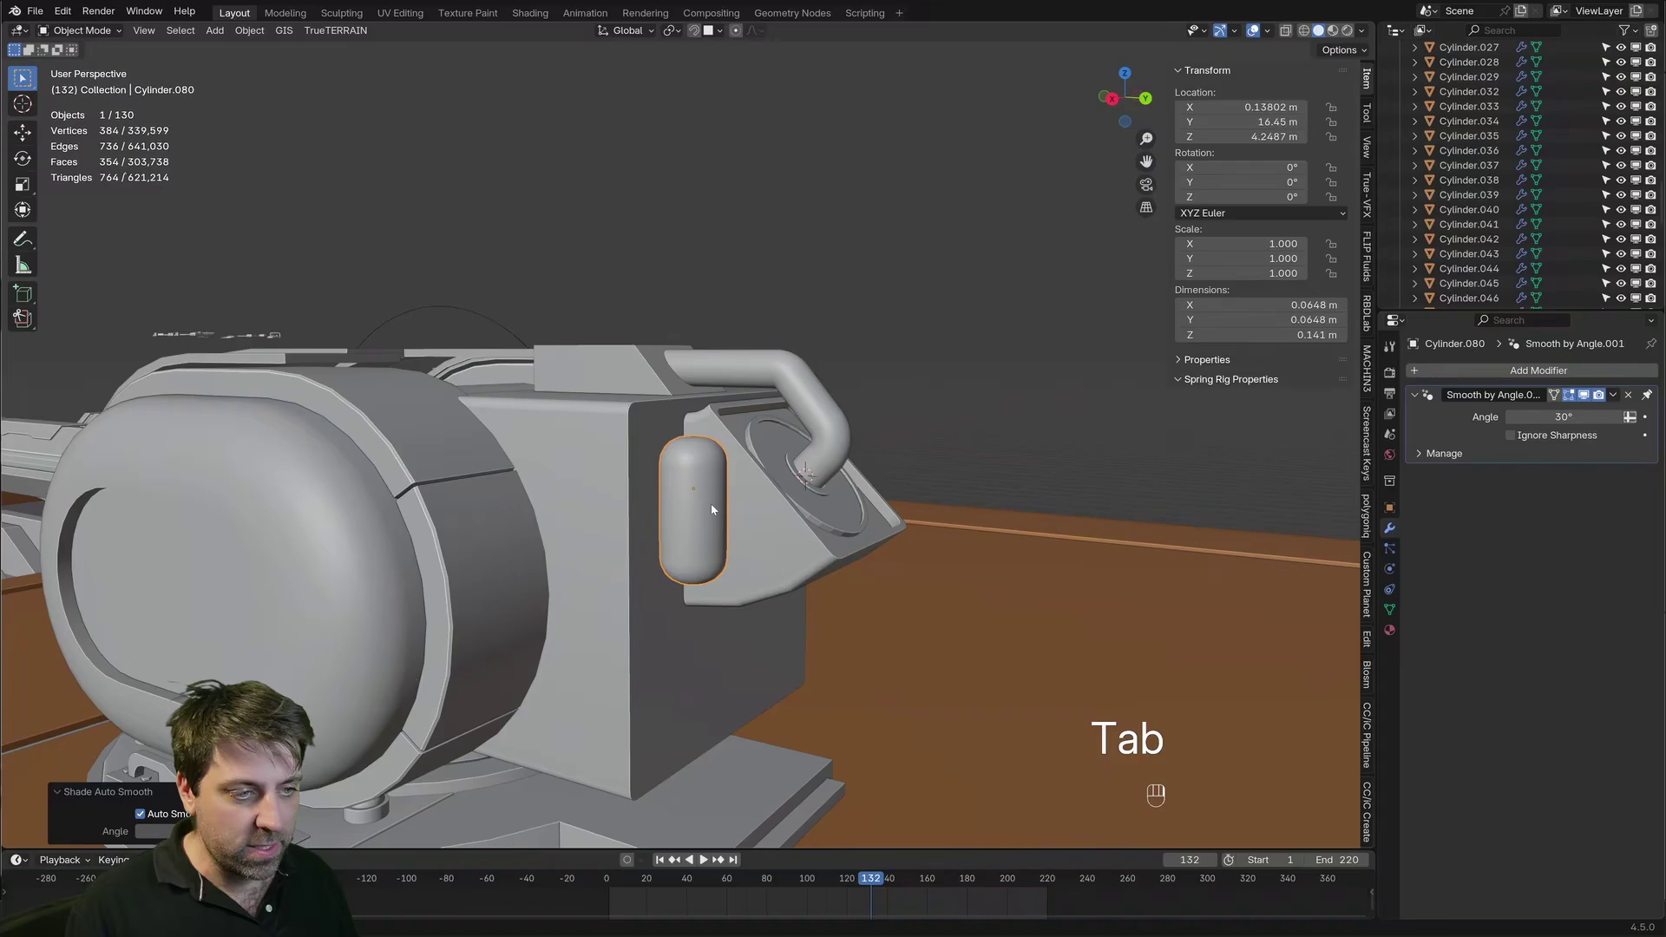
# Duplicate the capsule's straight side face loop in place and flatten the copy along Z into a narrow band
pyautogui.scroll(5, 711, 507)
pyautogui.press('Tab')
pyautogui.press('3')
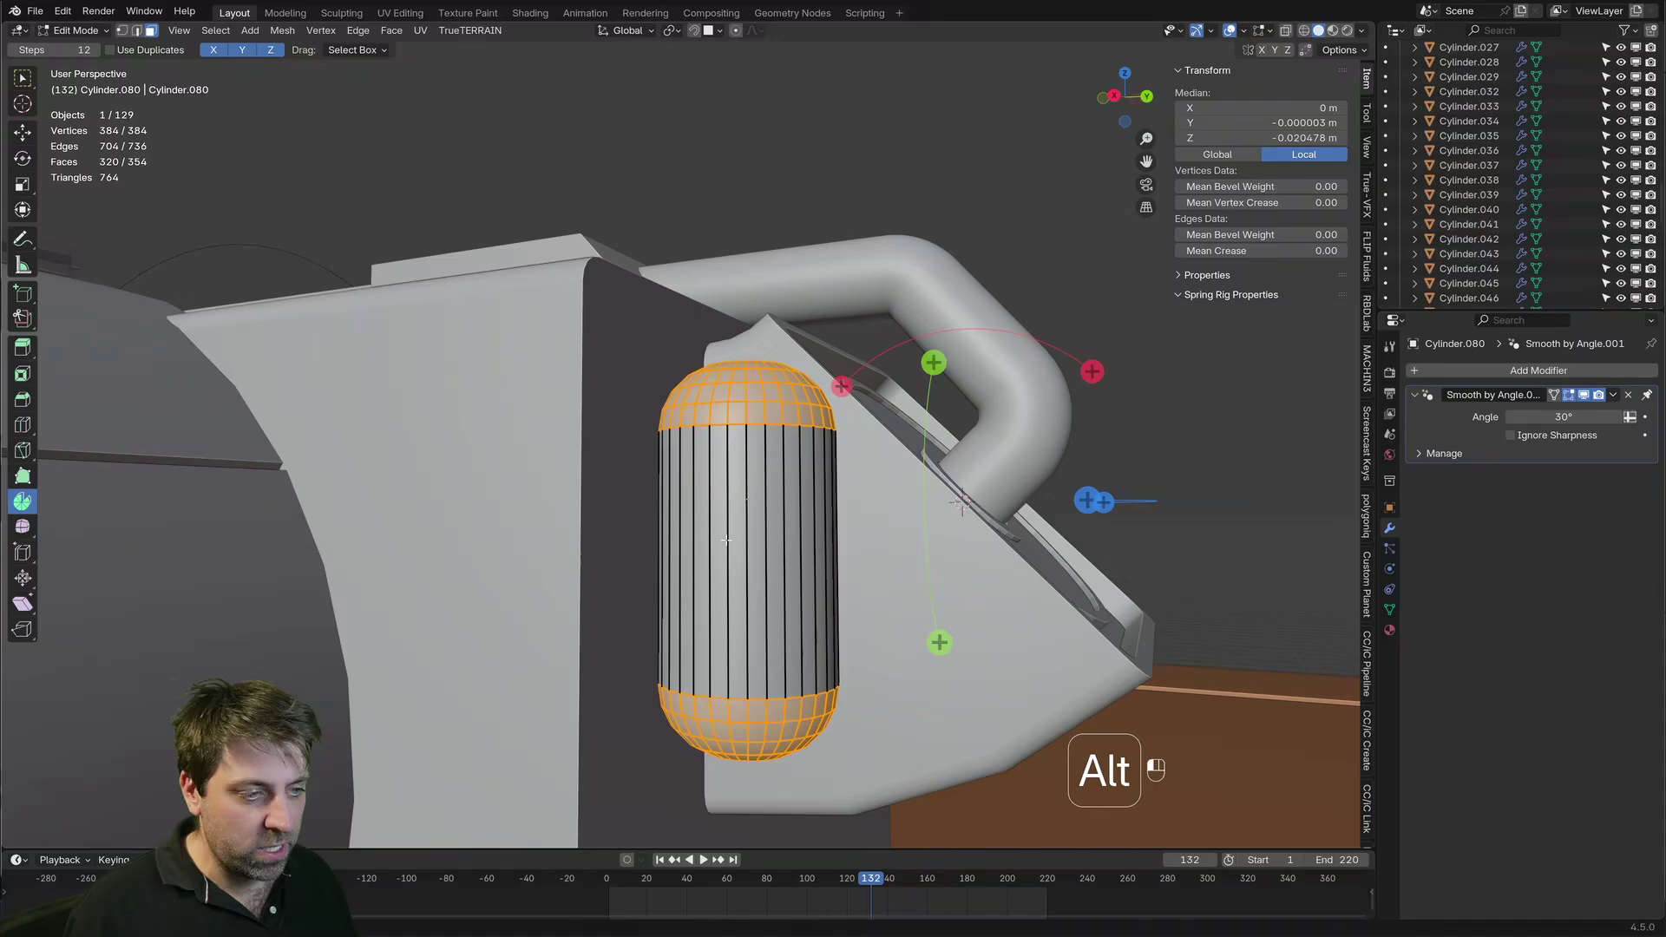
pyautogui.keyDown('alt'); pyautogui.click(726, 540); pyautogui.keyUp('alt')
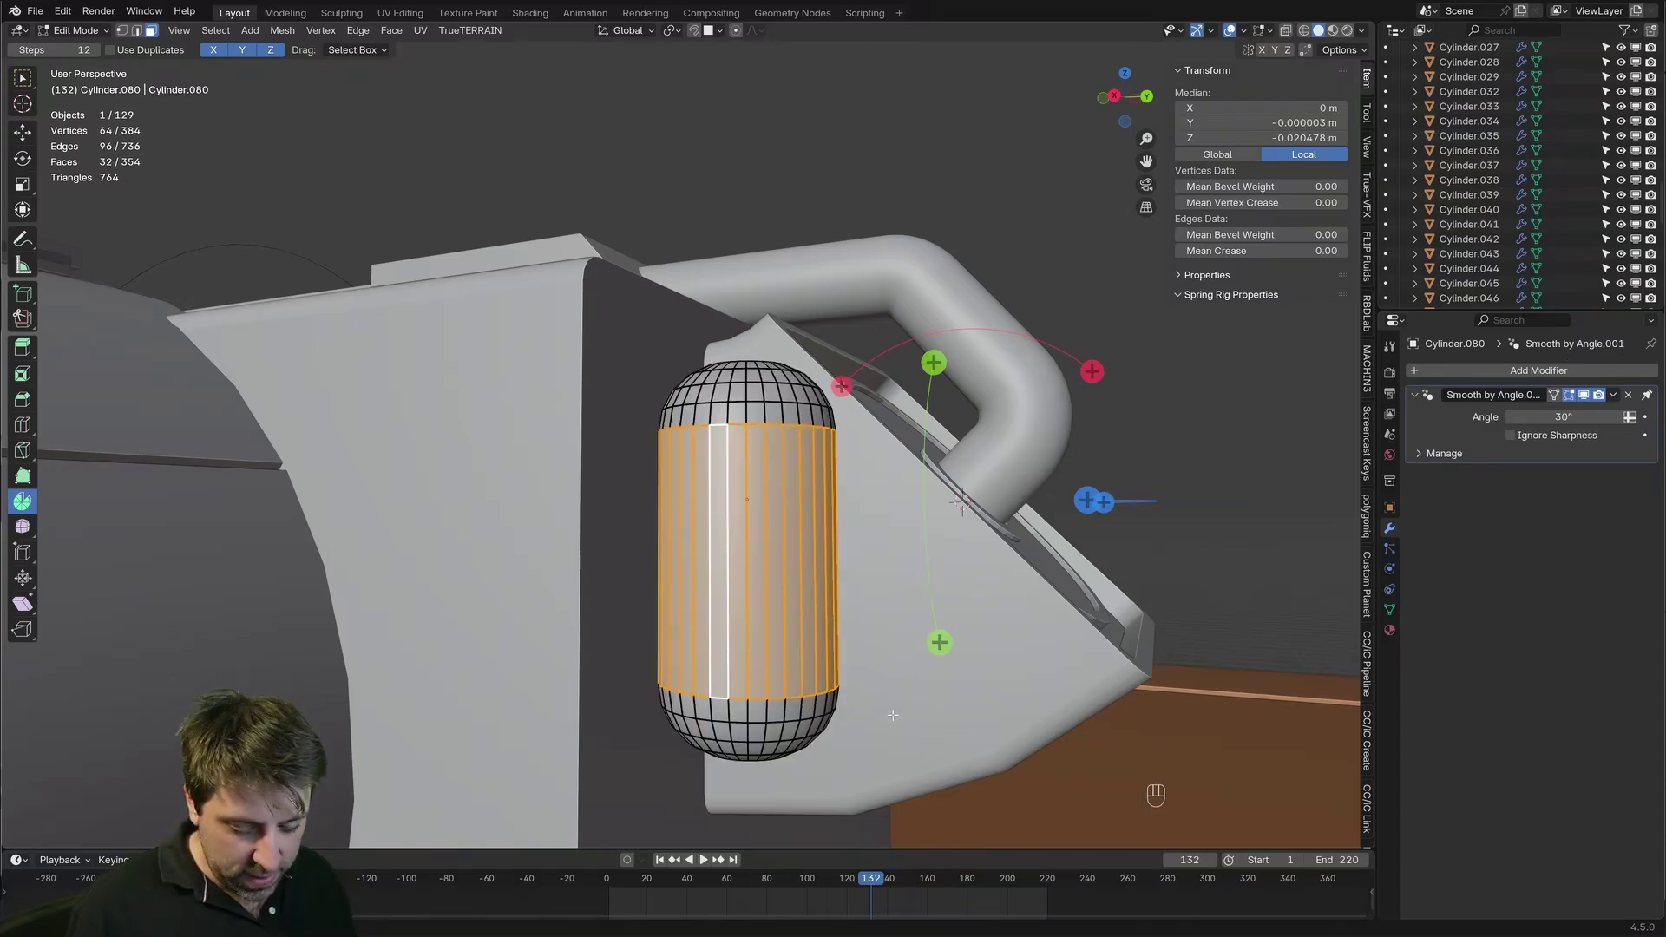
pyautogui.hotkey('shift', 'd')
pyautogui.rightClick(931, 705)
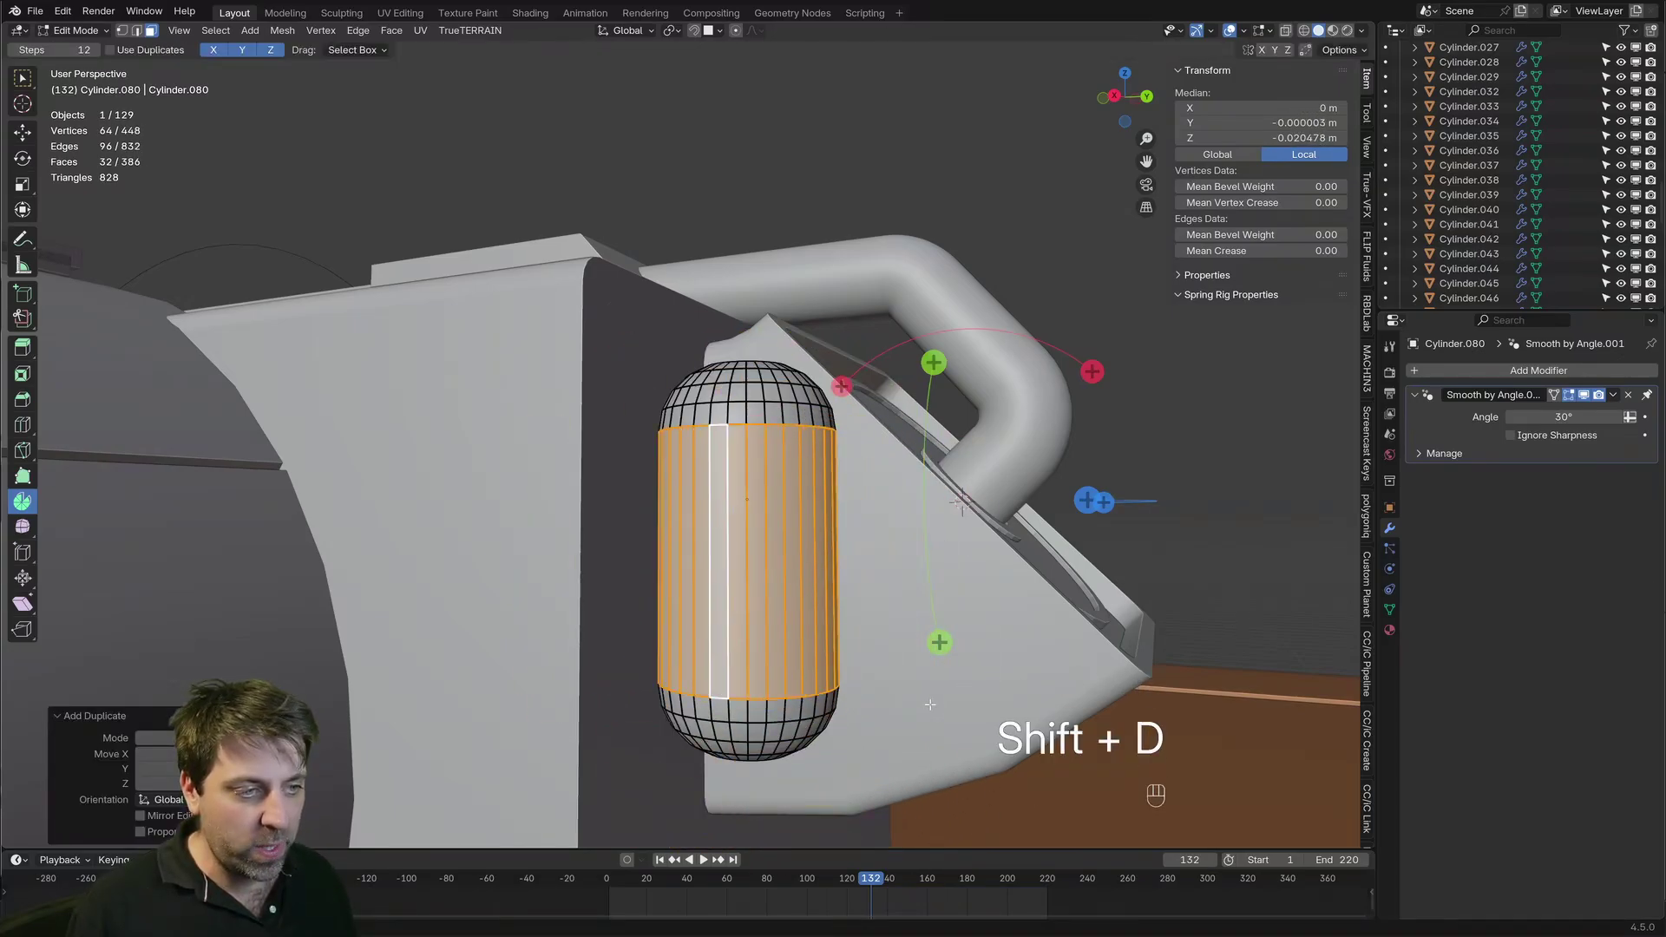
pyautogui.press('s')
pyautogui.press('z')
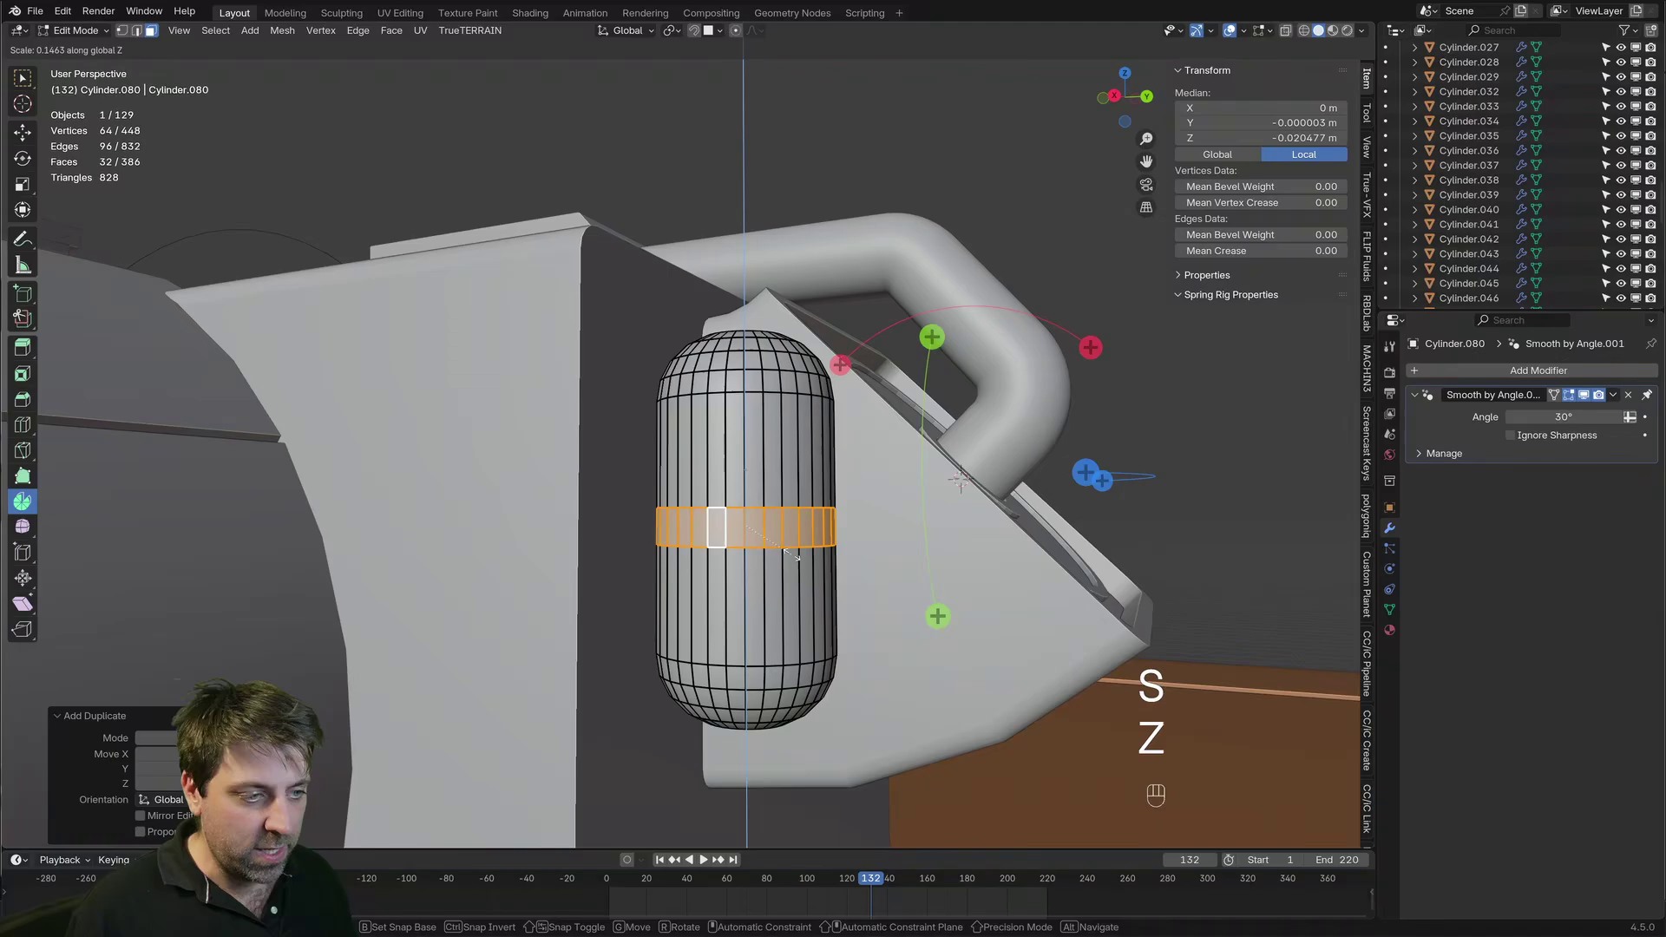
pyautogui.click(786, 545)
# Raise the band about 0.034 m near the capsule's upper end and duplicate it about 0.072 m down along Z
pyautogui.press('g')
pyautogui.press('z')
pyautogui.click(816, 64)
pyautogui.hotkey('shift', 'd')
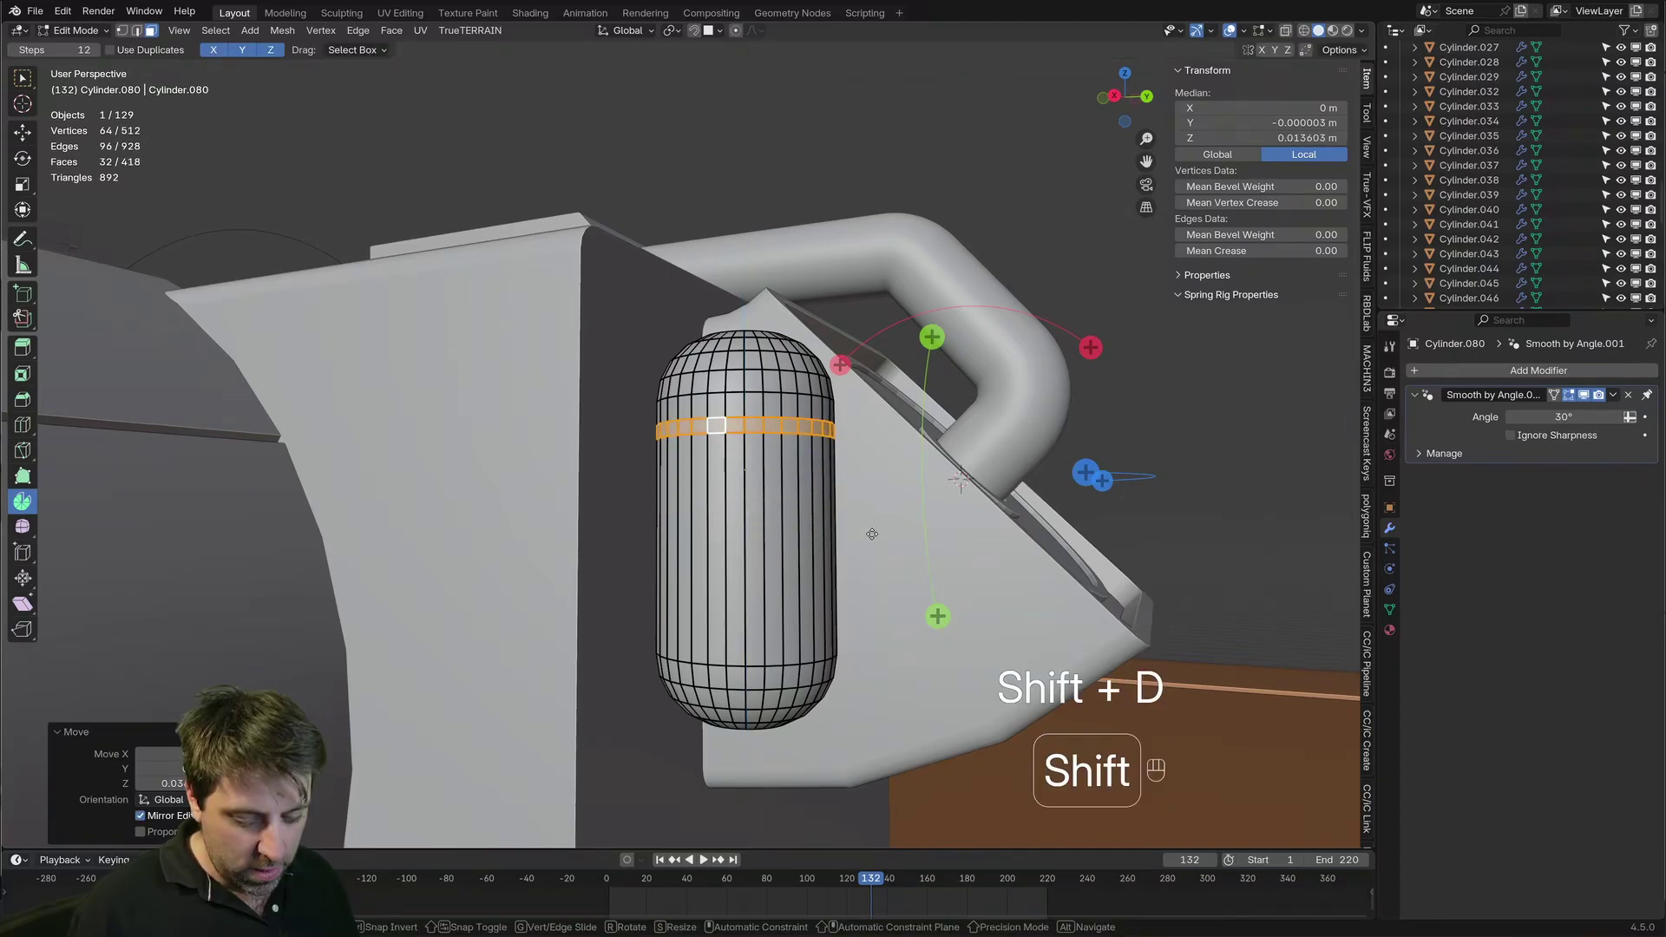
pyautogui.press('z')
pyautogui.click(916, 724)
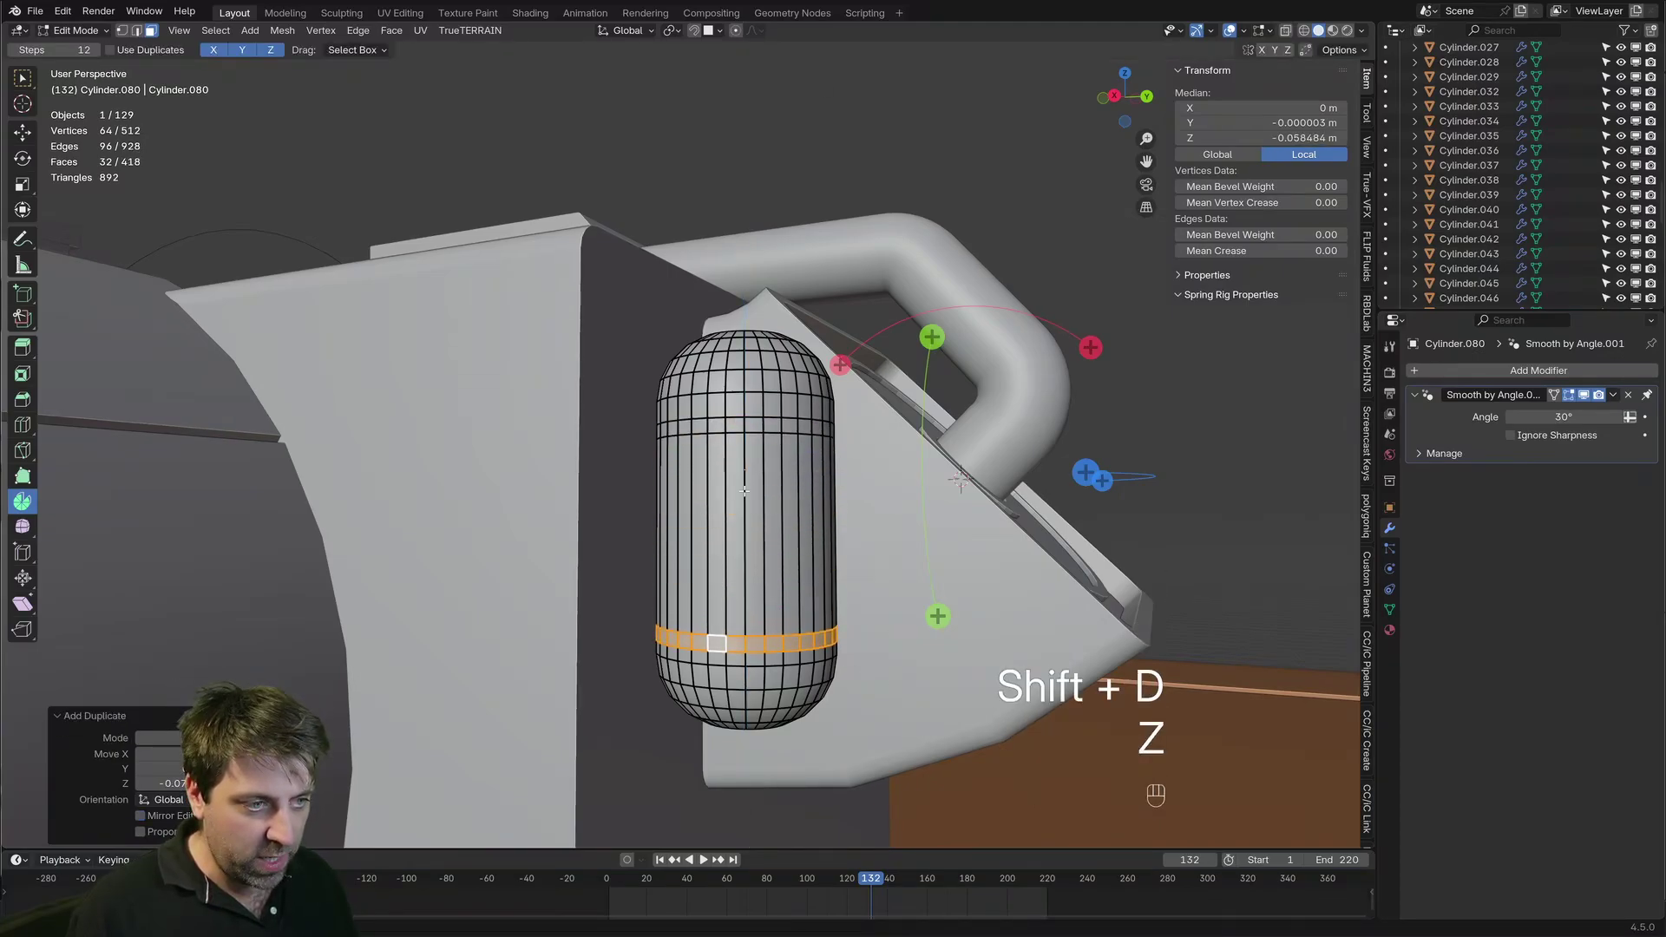
# Select all geometry linked to the two bands, separate it into its own object and return to Object Mode
pyautogui.press('1')
pyautogui.press('2')
pyautogui.hotkey('ctrl', 'l')
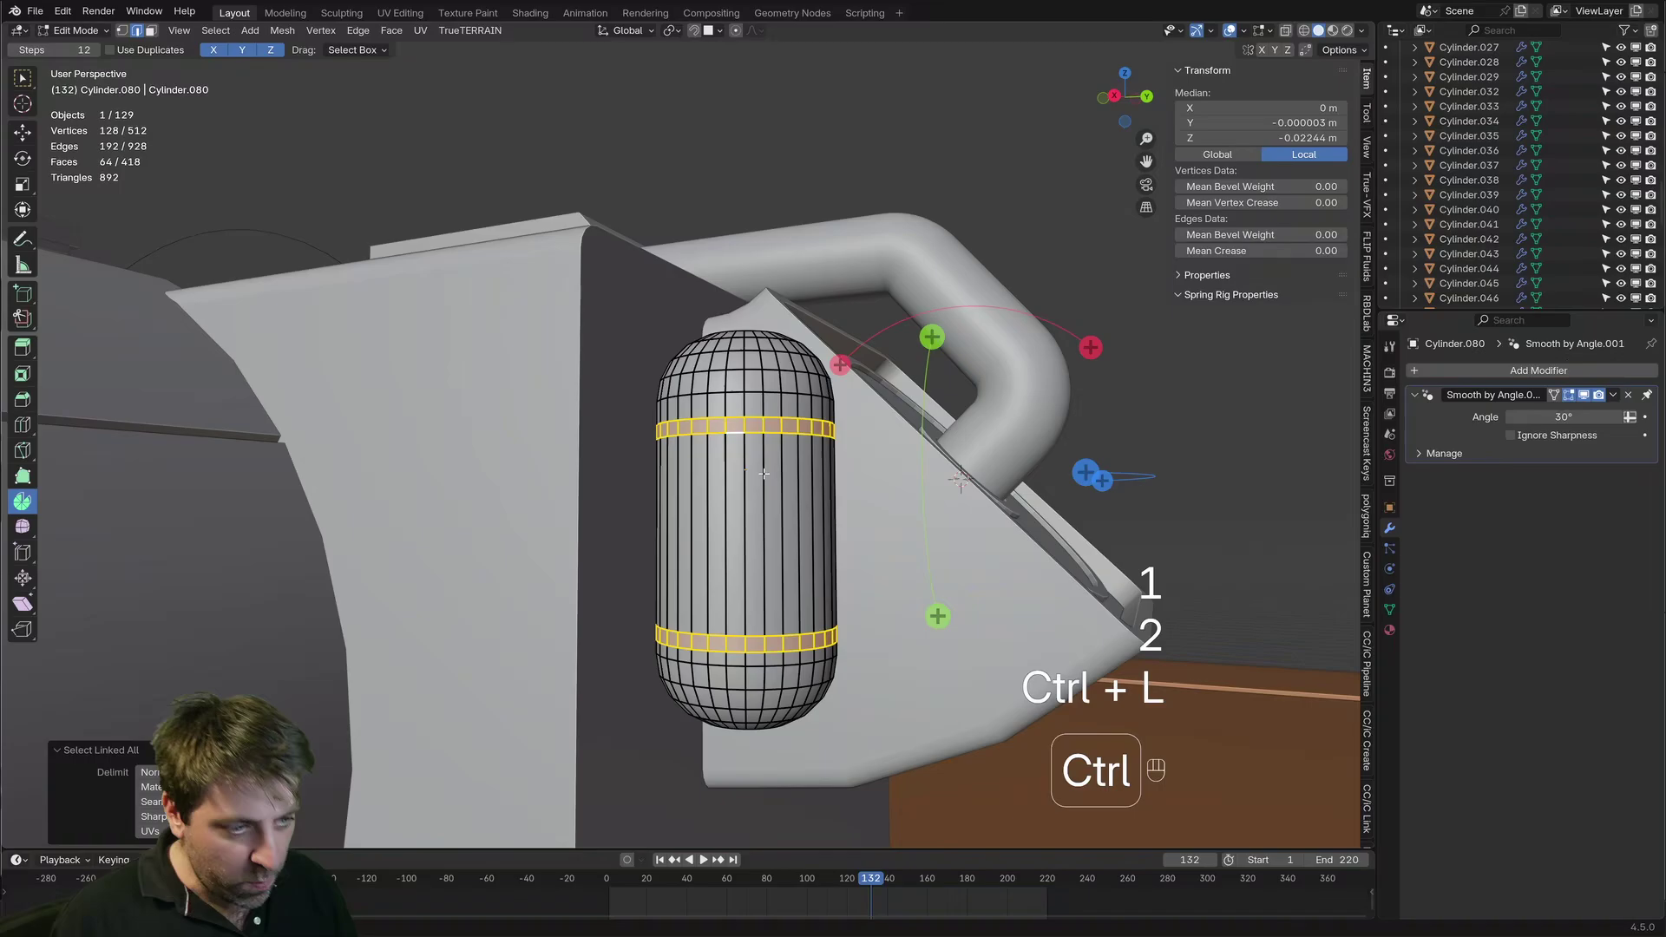
pyautogui.press('p')
pyautogui.click(703, 473)
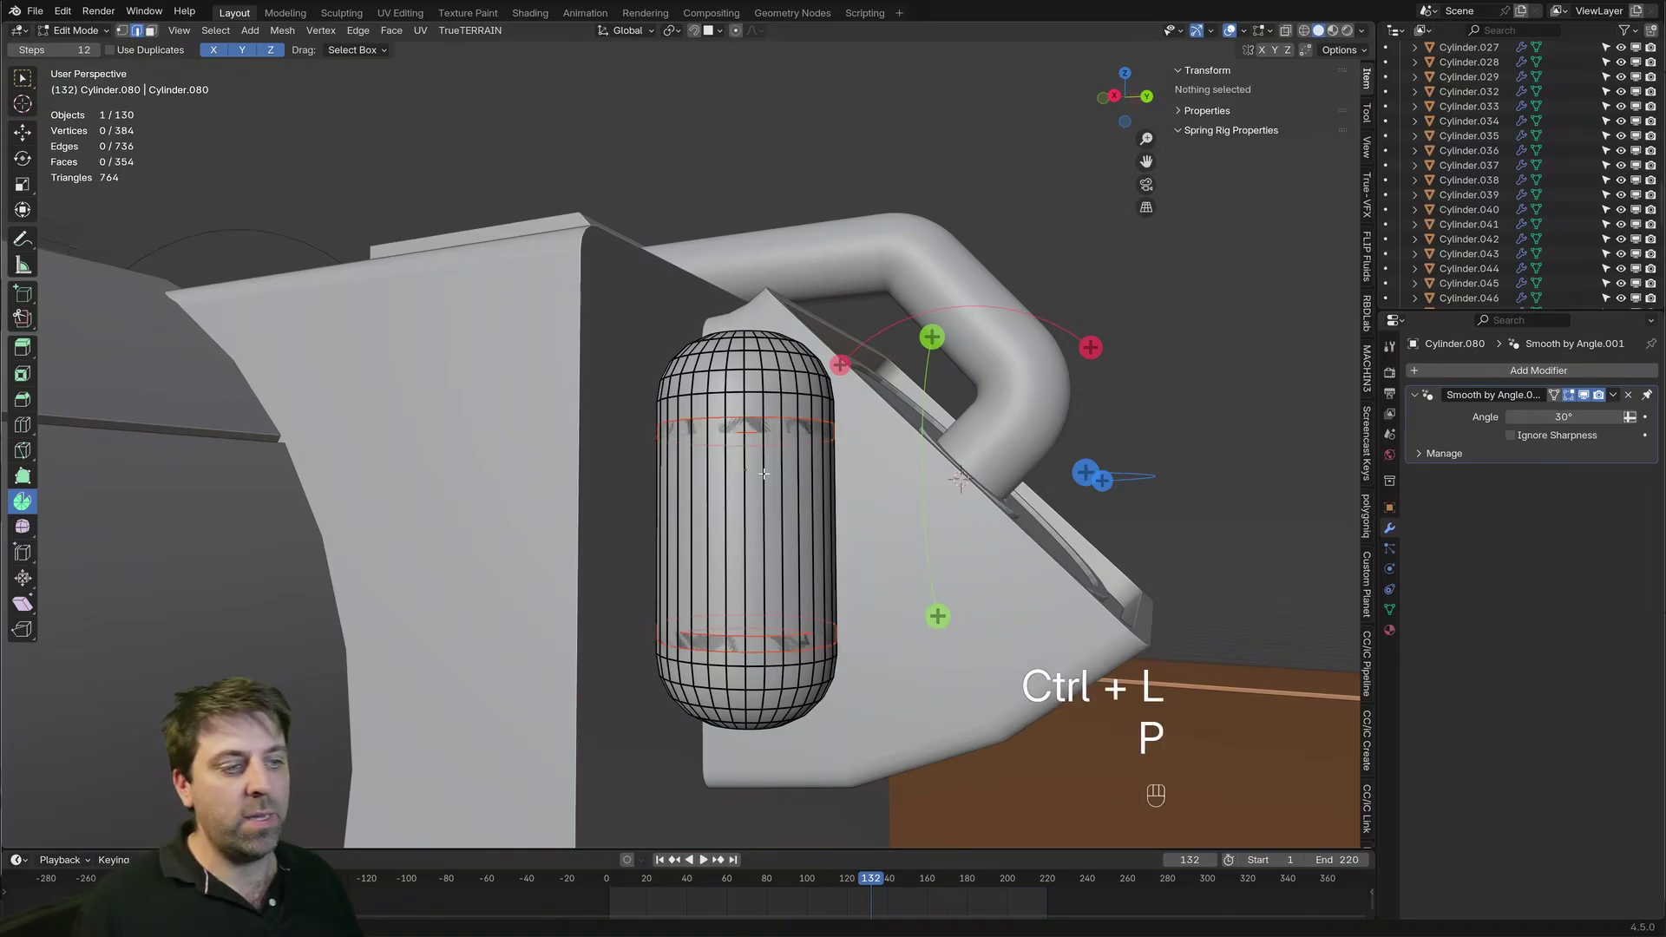
pyautogui.press('Tab')
# Try adding a Solidify modifier with offset 0 to the capsule body, and undo it
pyautogui.click(1521, 372)
pyautogui.moveTo(1520, 375)
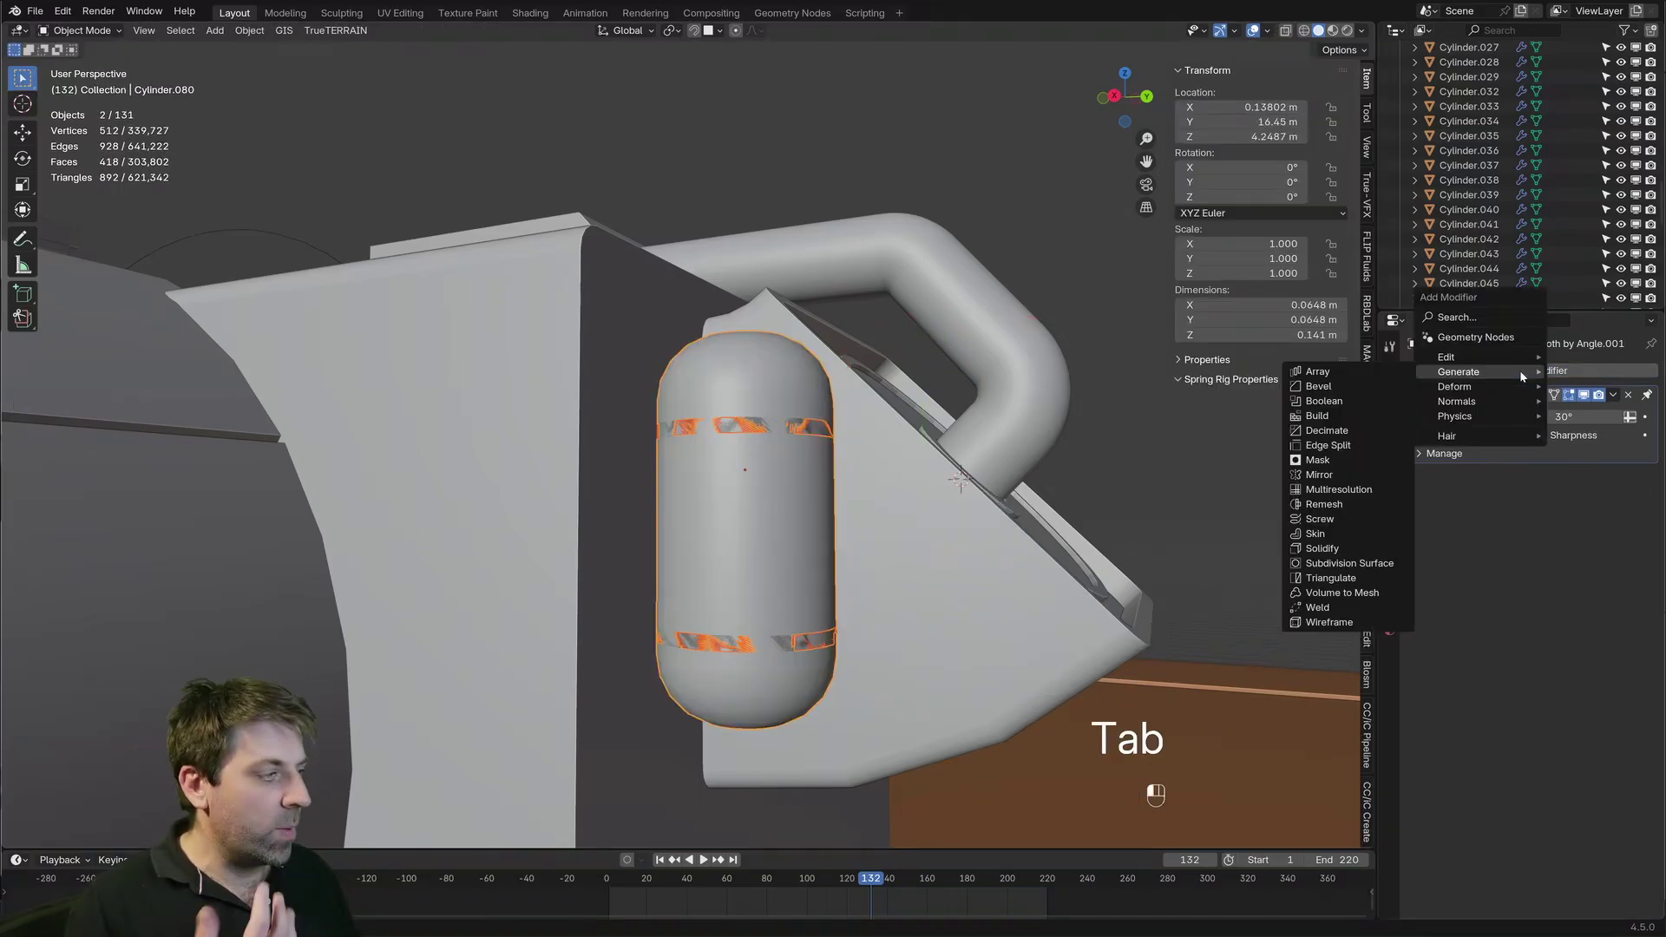
pyautogui.click(1364, 549)
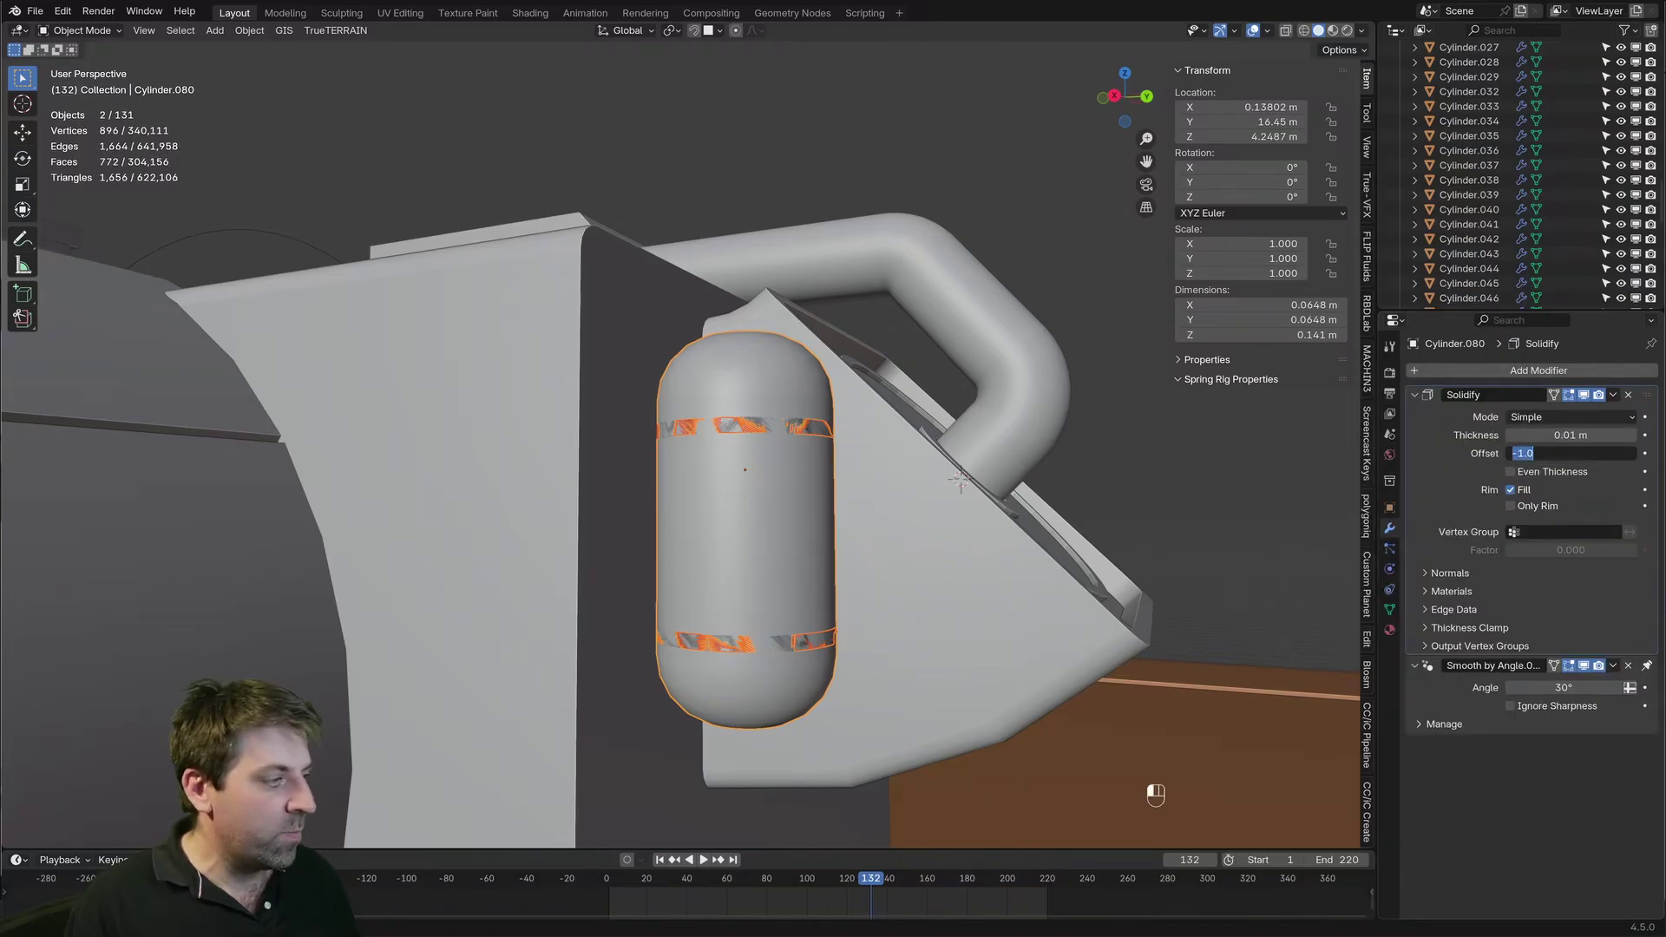
pyautogui.write('0')
pyautogui.press('Return')
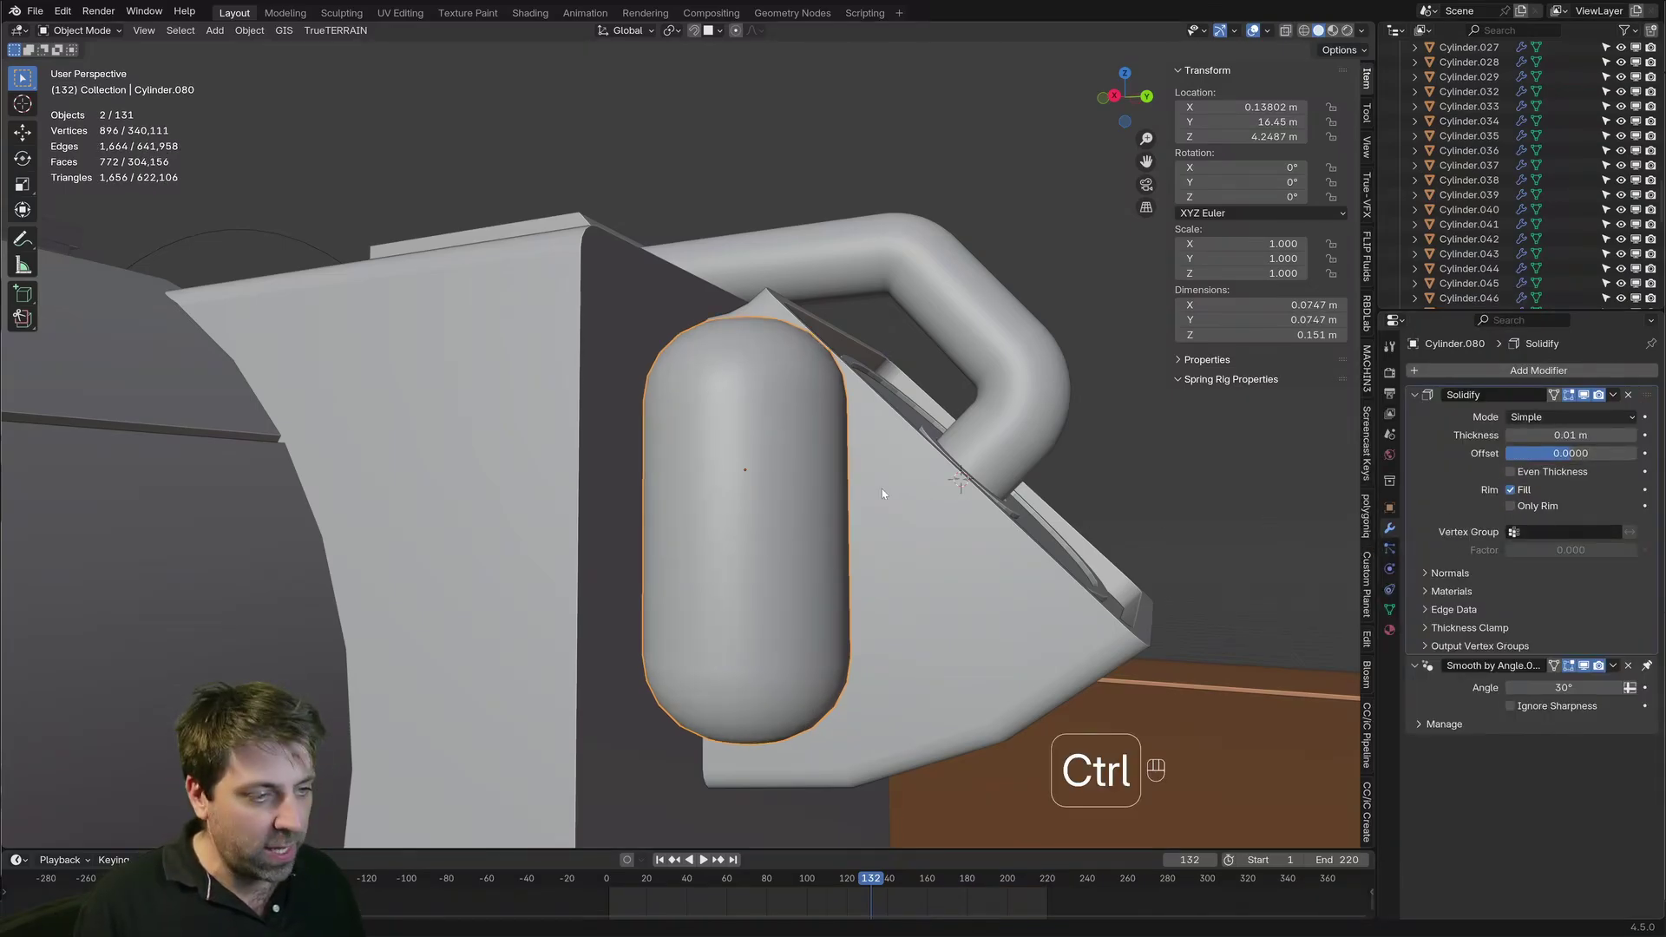
pyautogui.hotkey('ctrl', 'z')
# Add a Solidify modifier with offset 0 to the separated bands object
pyautogui.click(744, 436)
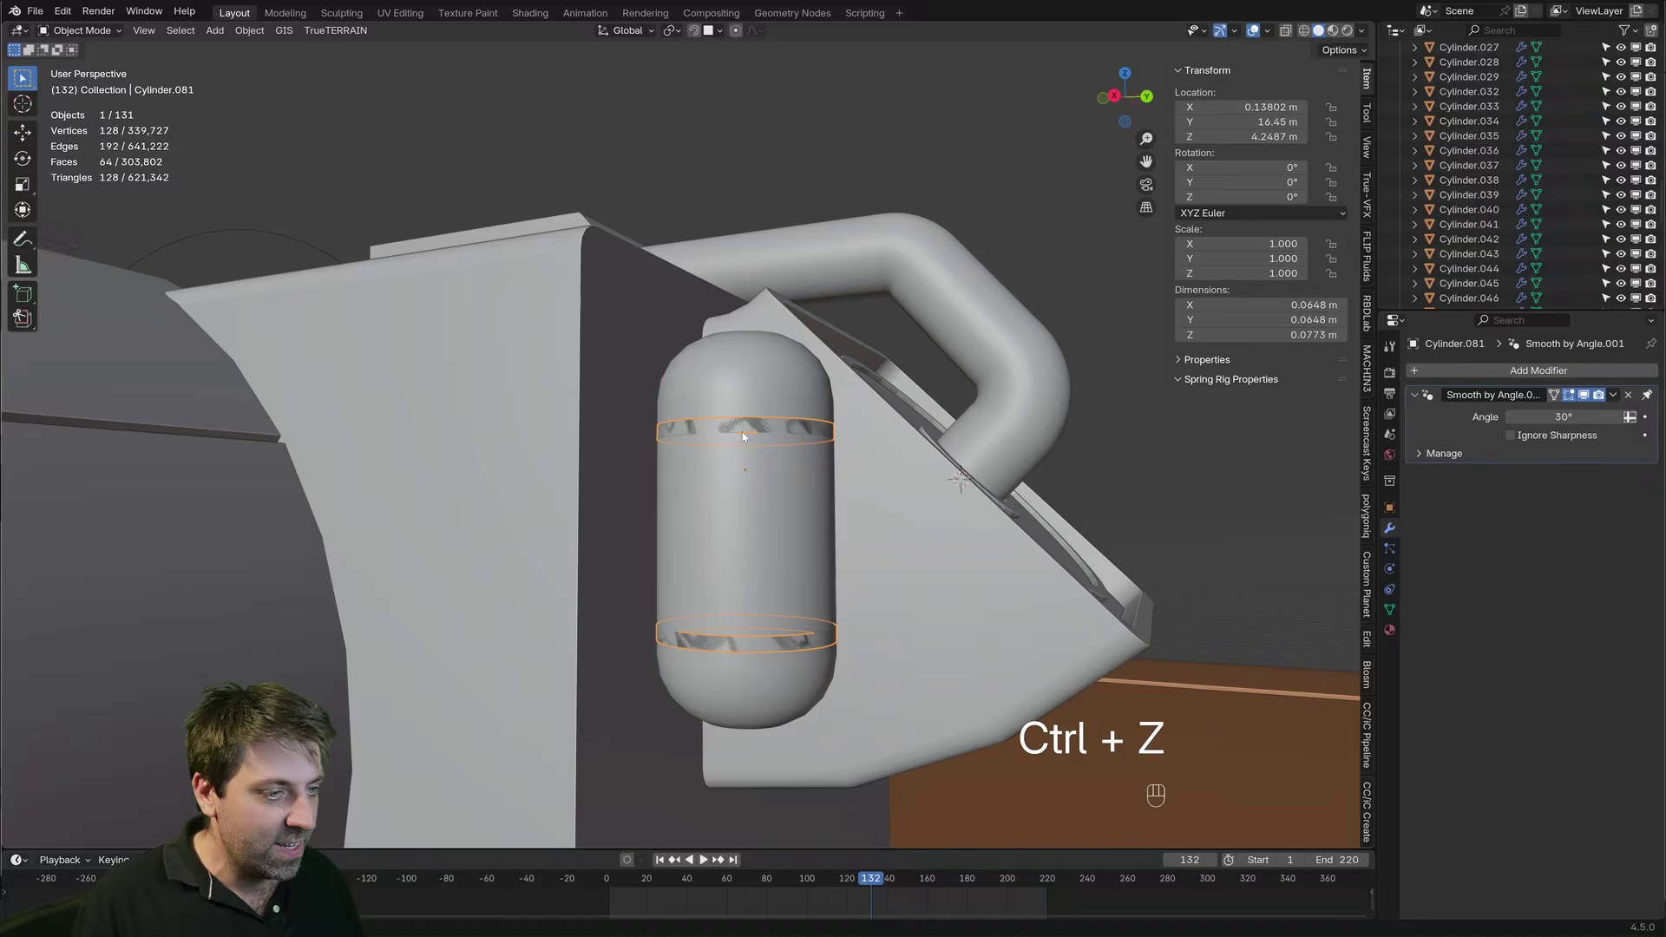
pyautogui.click(1543, 372)
pyautogui.moveTo(1539, 373)
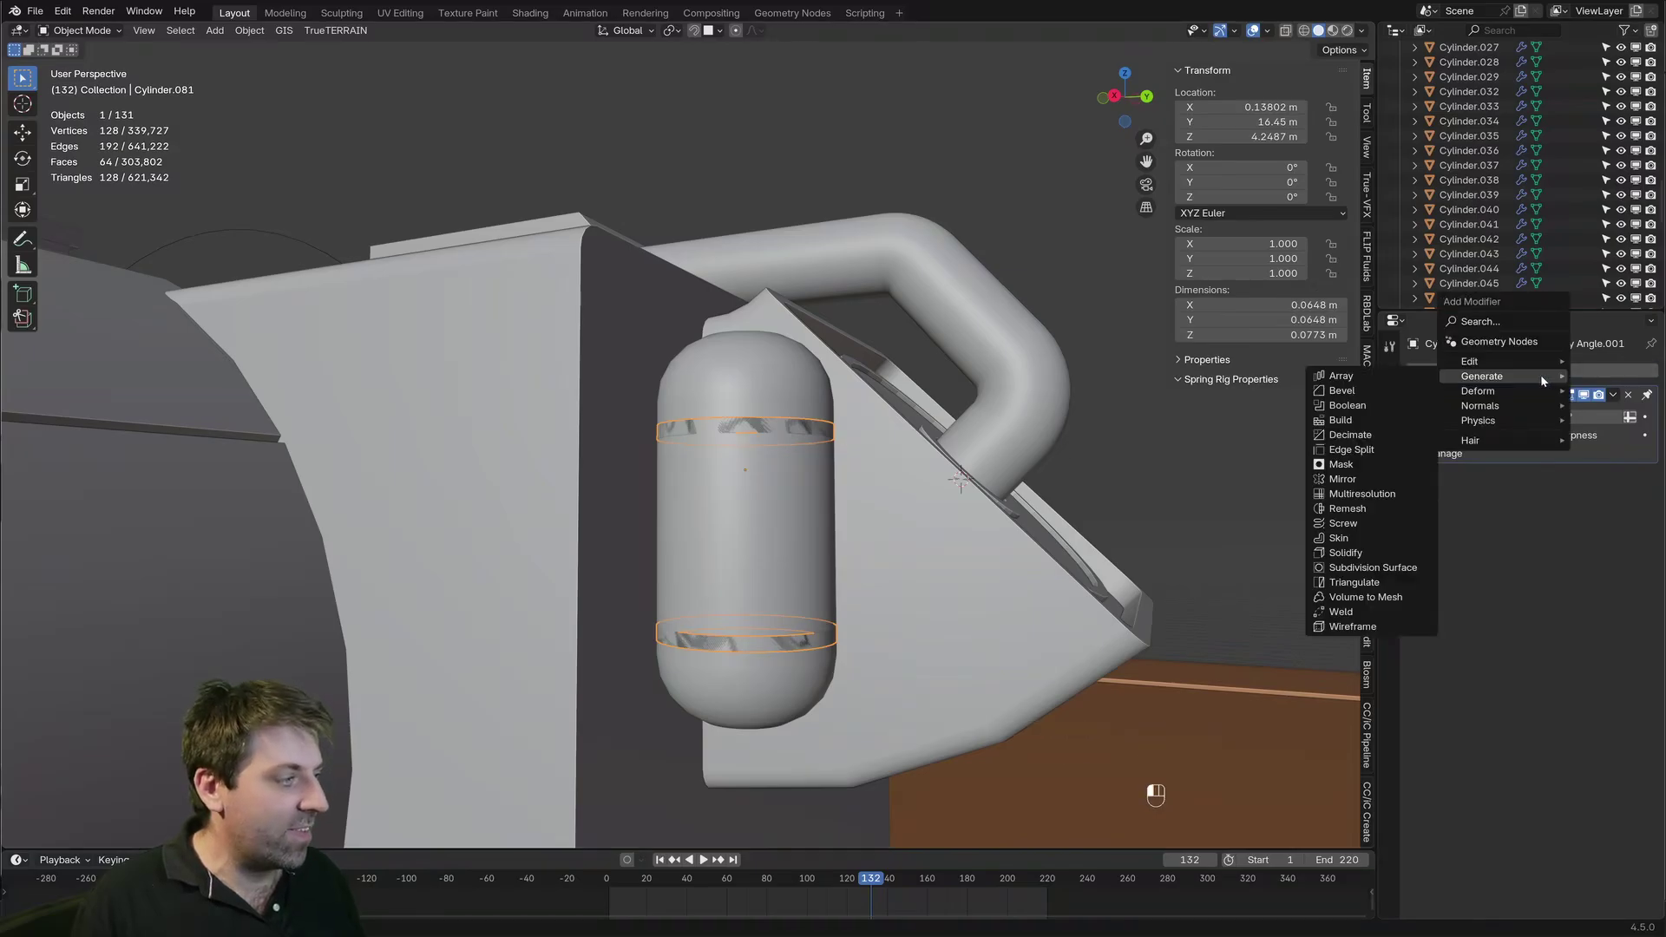
pyautogui.click(1359, 554)
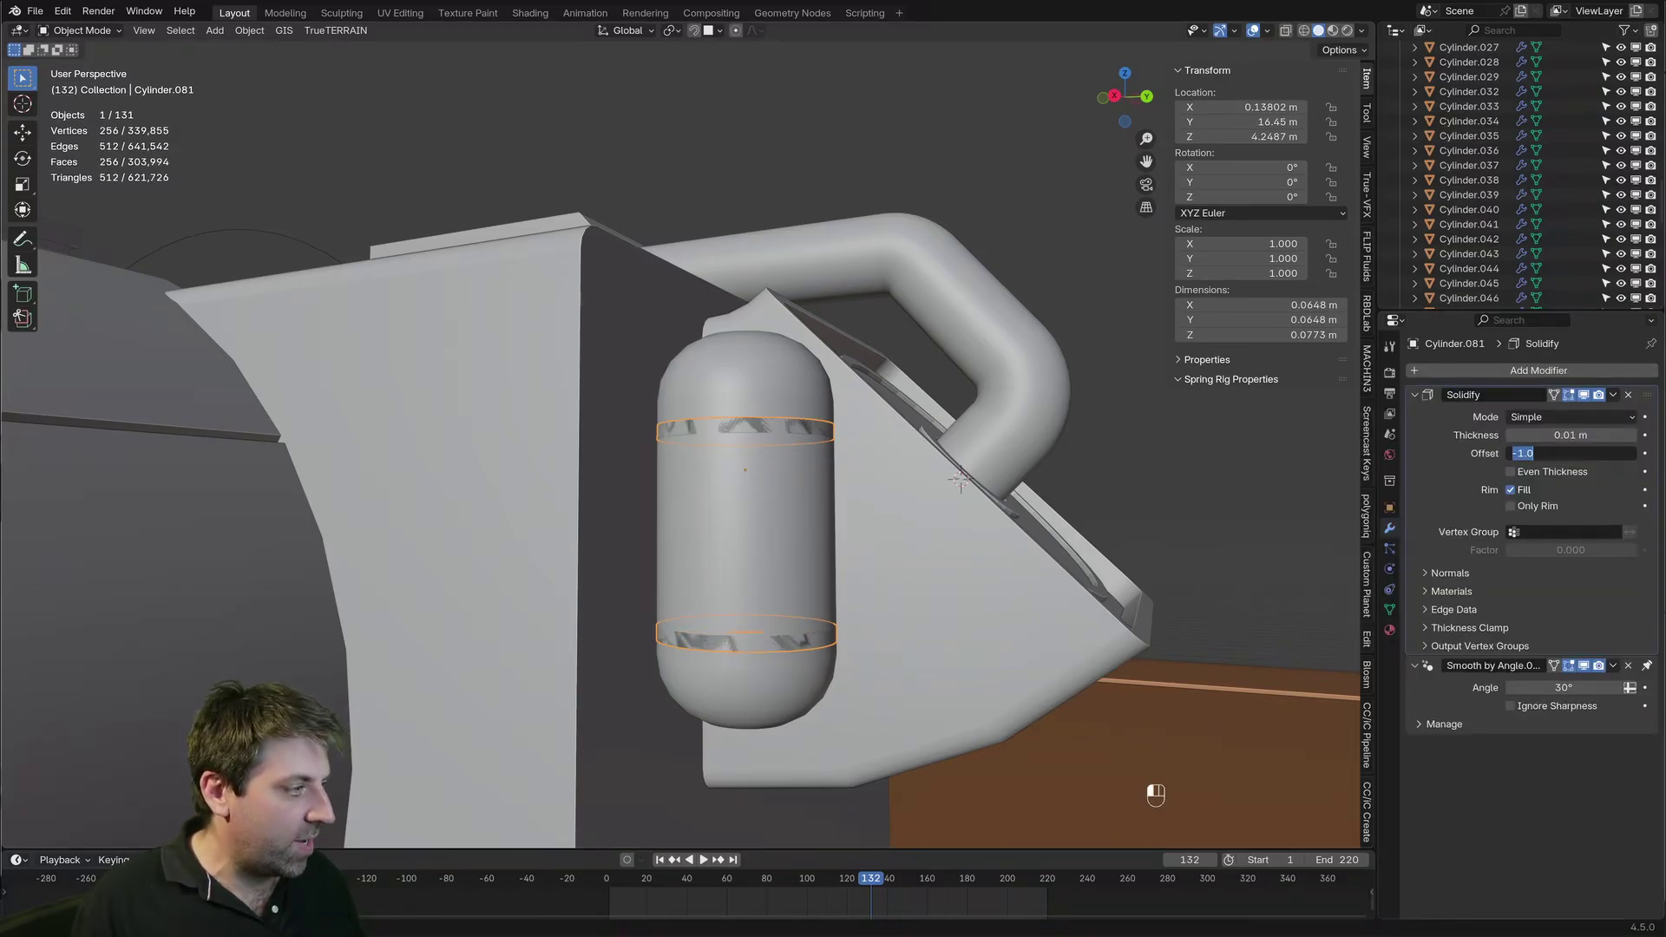
pyautogui.write('0')
pyautogui.press('Return')
# Set the bands' Solidify thickness to 0.005 m and apply the modifier
pyautogui.moveTo(730, 503); pyautogui.dragTo(660, 556, button='middle')
pyautogui.scroll(-4, 660, 557)
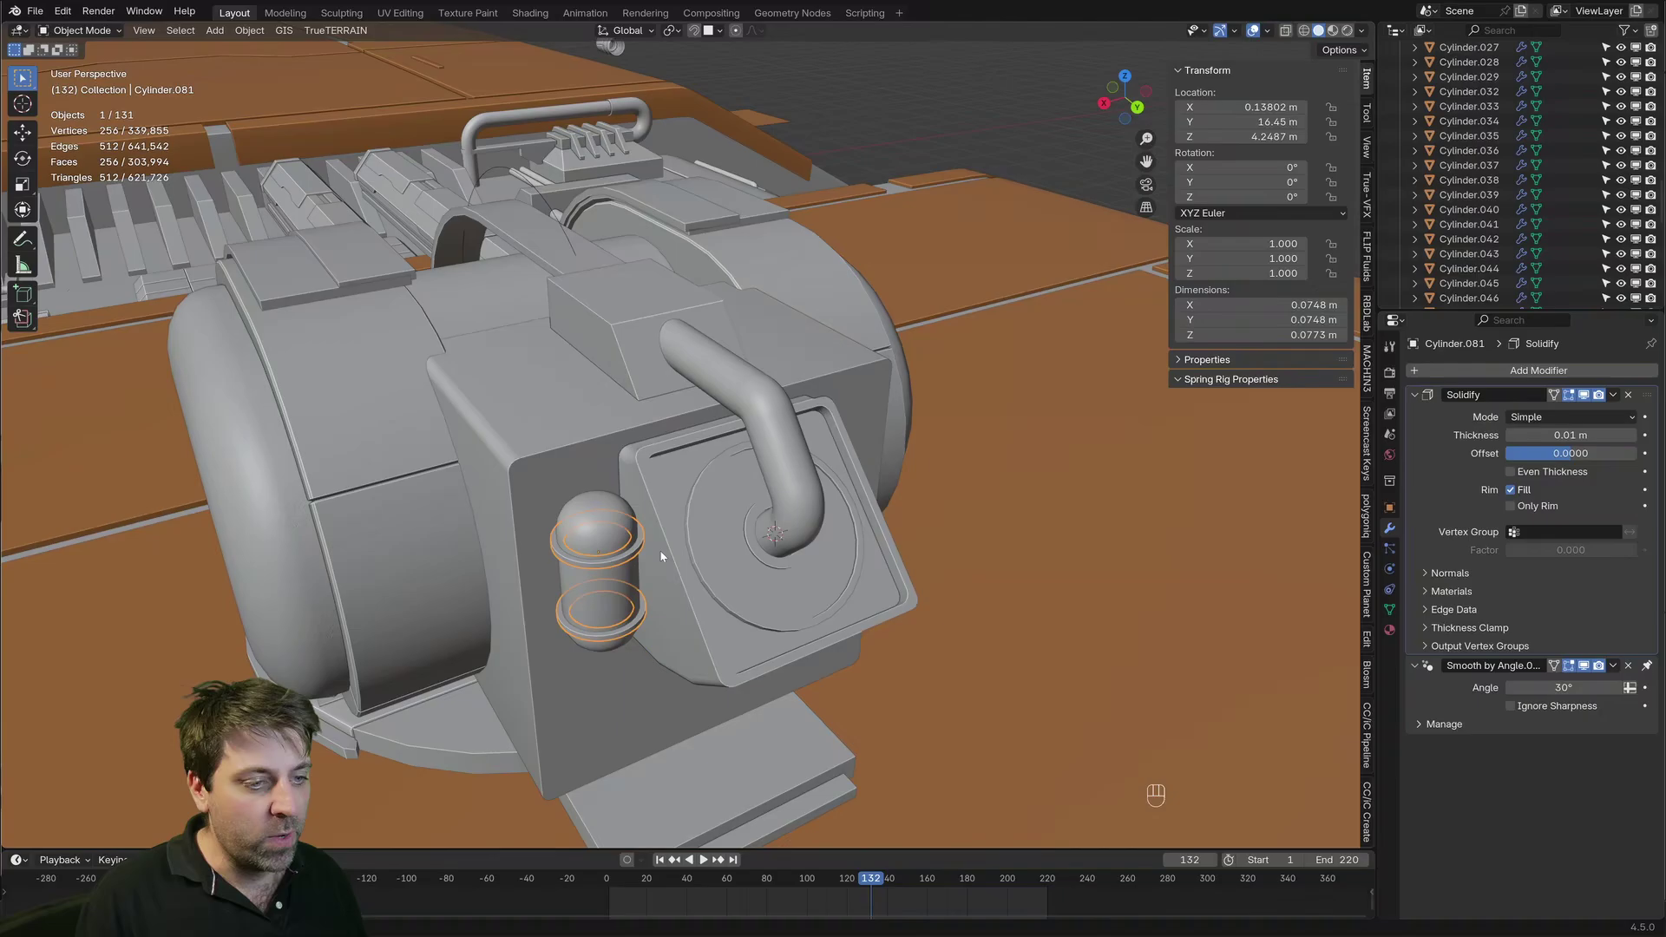
pyautogui.scroll(2, 662, 556)
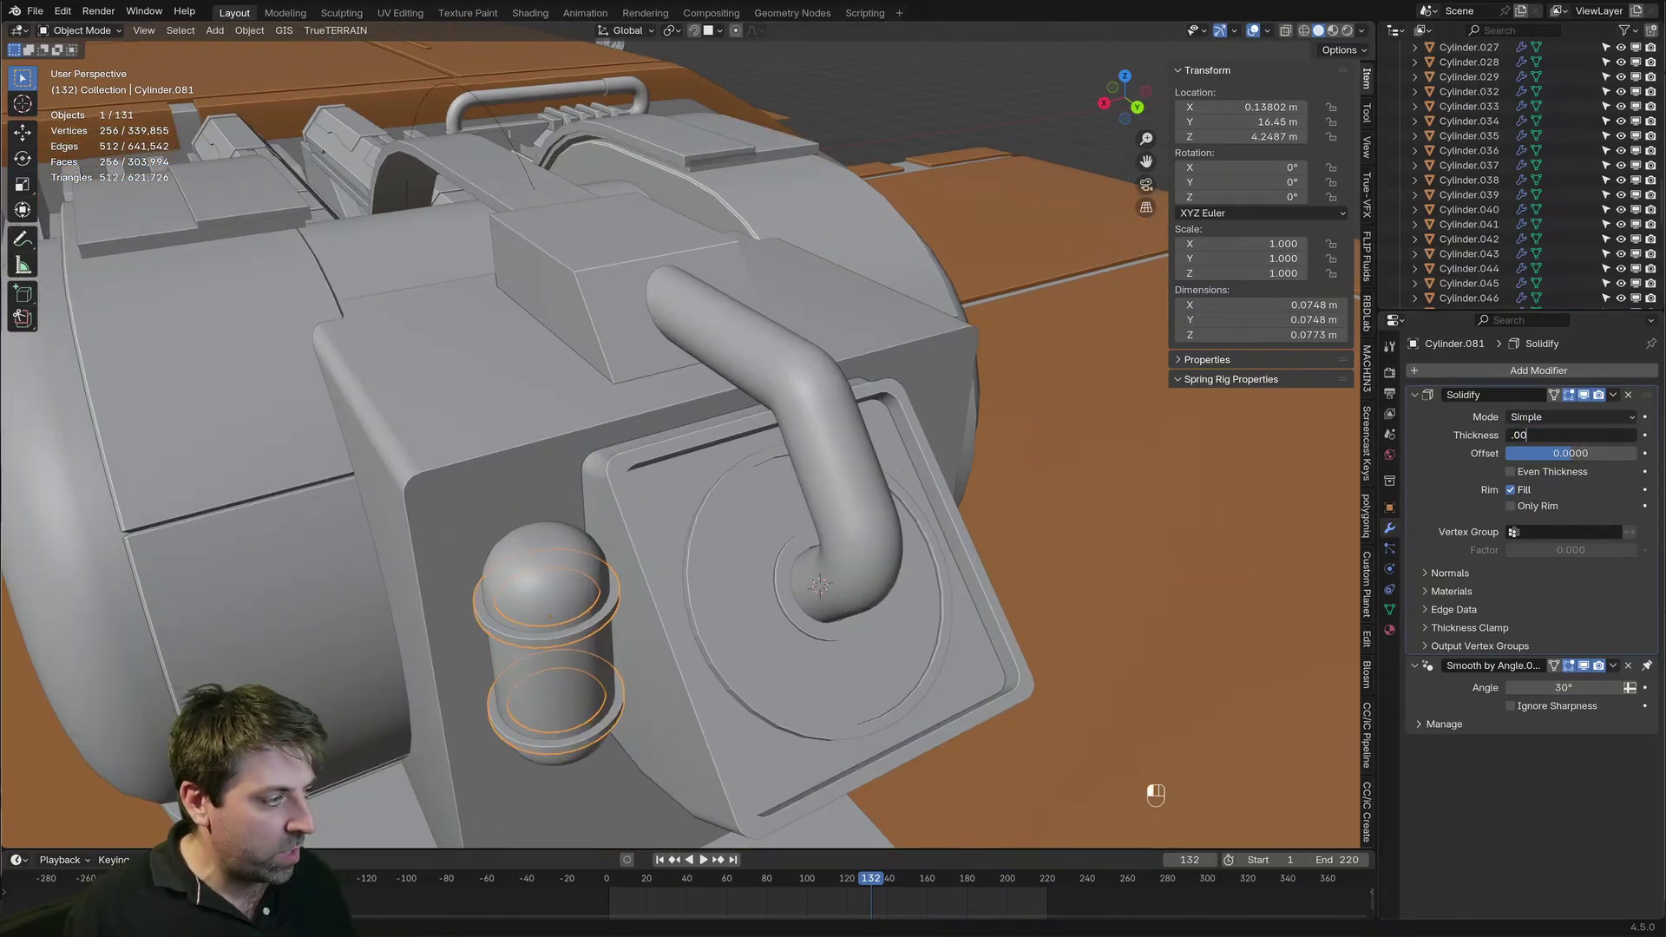
pyautogui.press('Return')
pyautogui.hotkey('alt', 'a')
pyautogui.moveTo(763, 486); pyautogui.dragTo(845, 408, button='middle')
pyautogui.scroll(-3, 845, 409)
pyautogui.scroll(3, 755, 559)
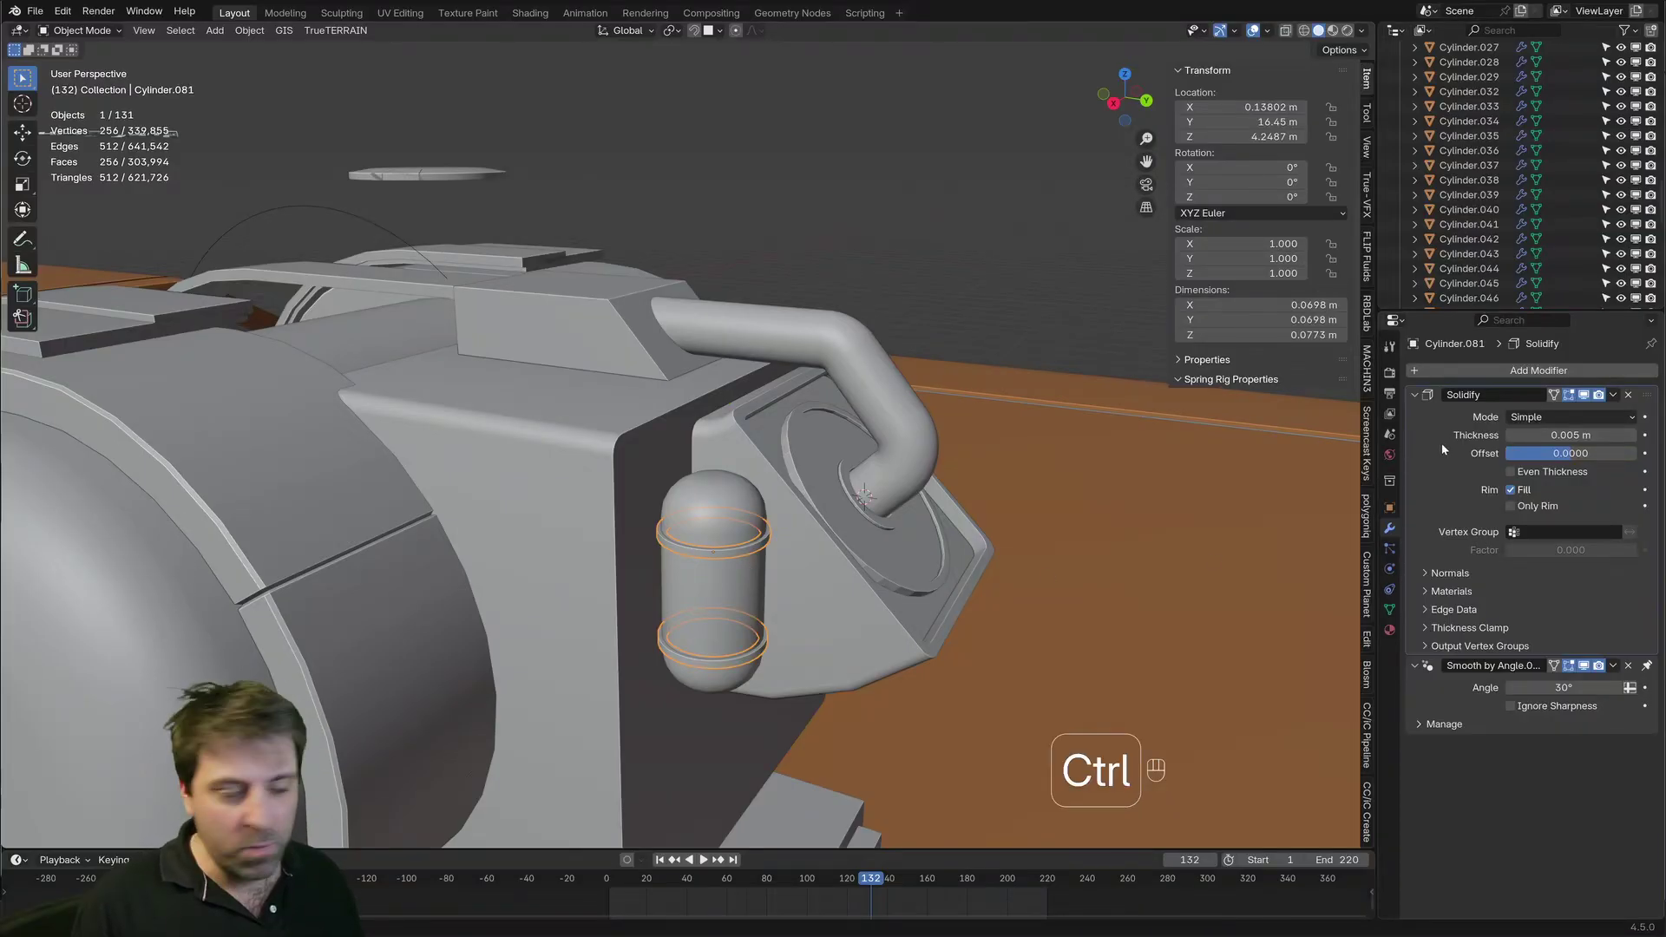
pyautogui.click(1613, 395)
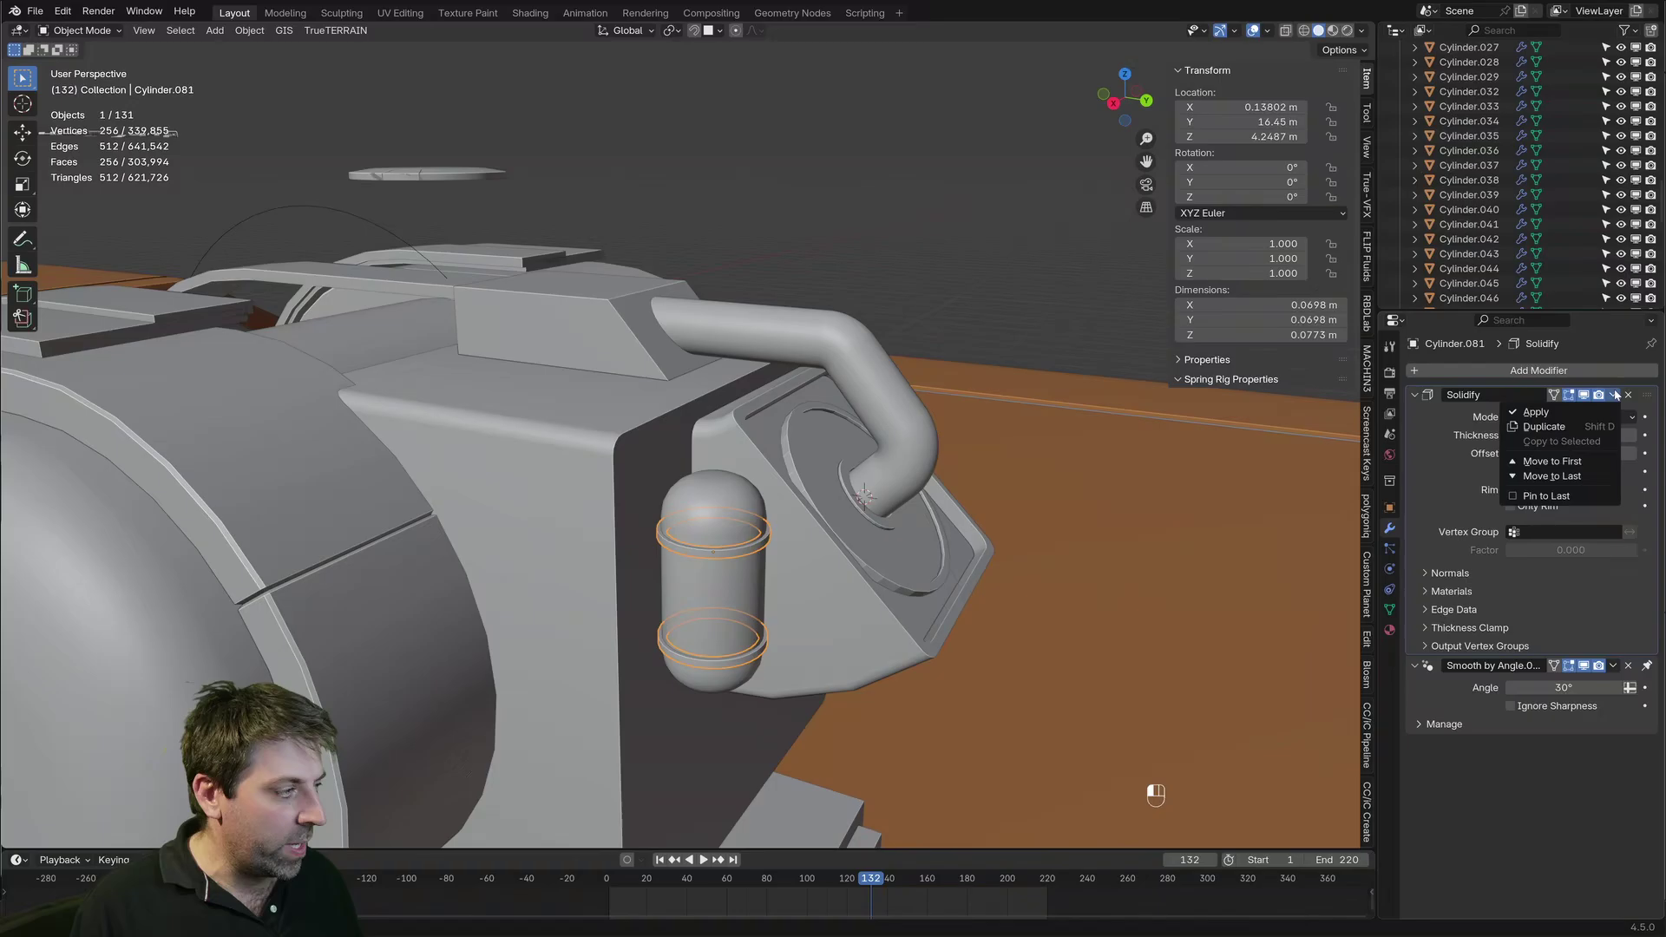
pyautogui.click(1568, 412)
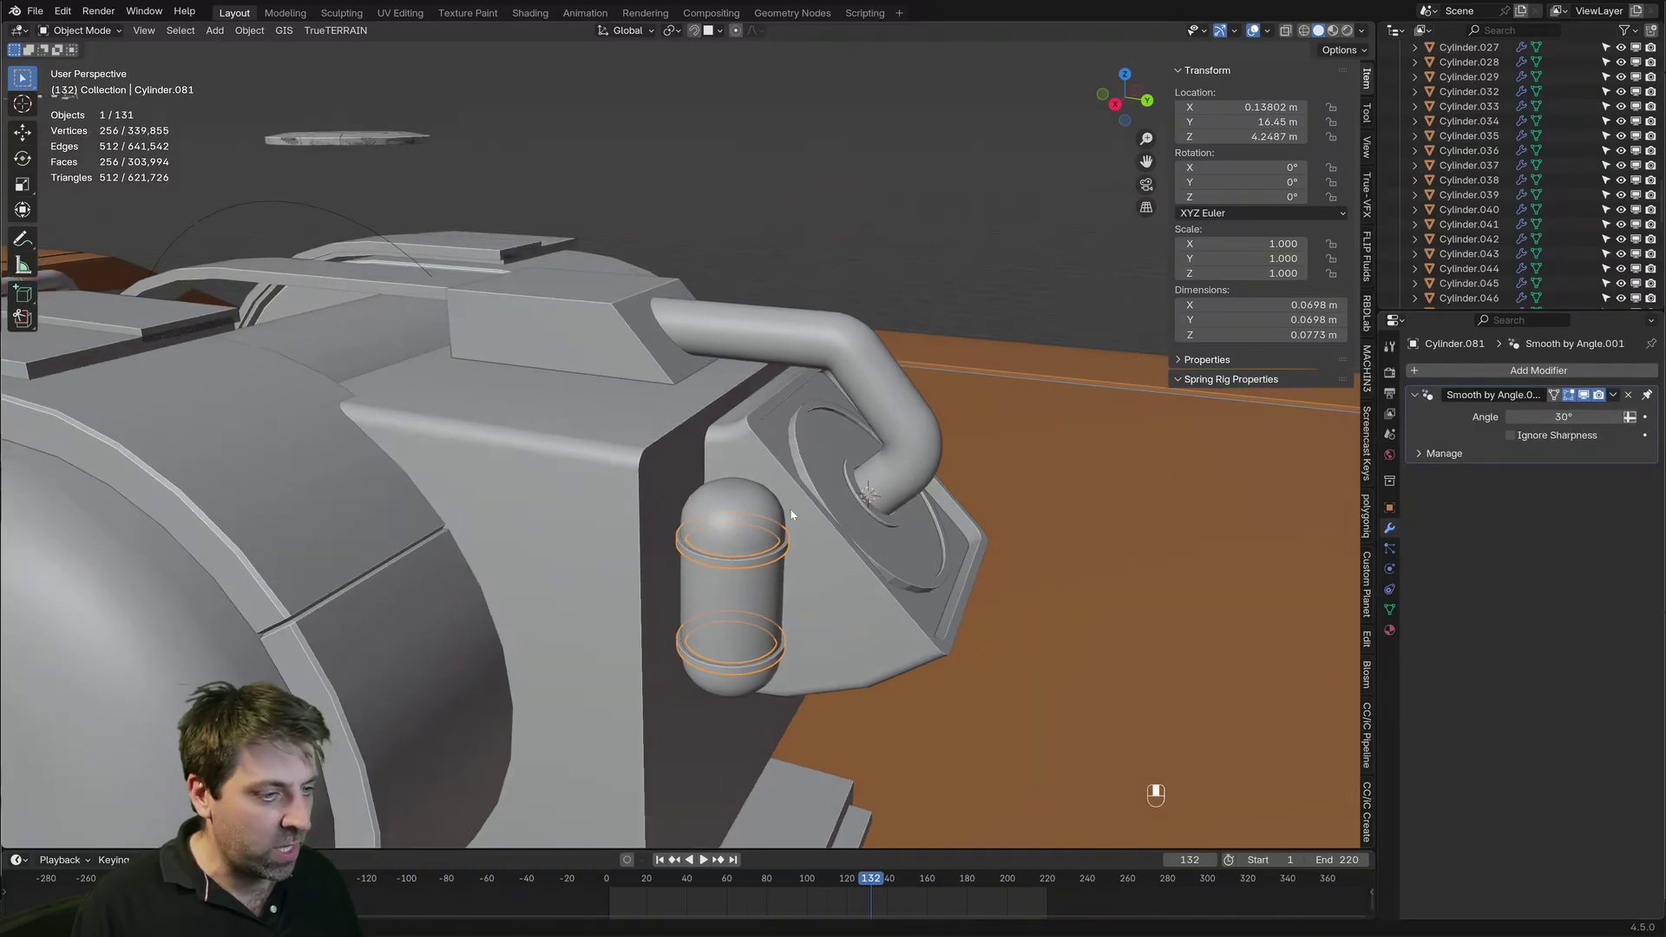
# In top wireframe view, extrude the bands' outer faces facing the housing about 0.014 m along negative Y as mounting brackets
pyautogui.press('KP_7')
pyautogui.press('z')
pyautogui.press('Tab')
pyautogui.scroll(3, 859, 280)
pyautogui.press('1')
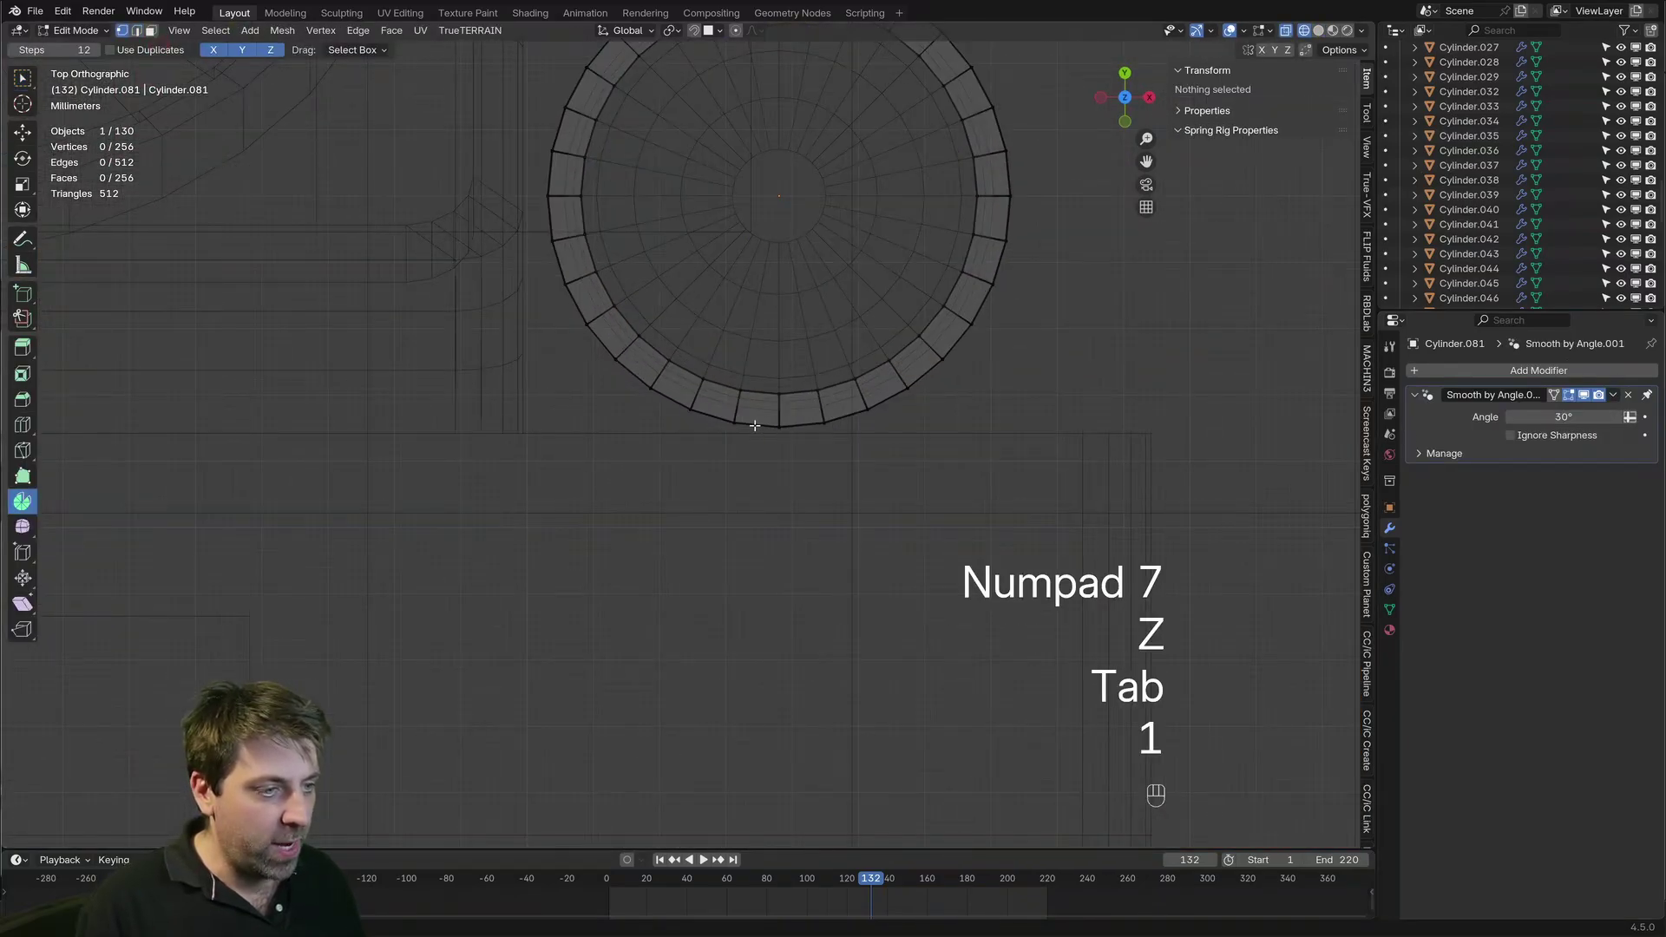
pyautogui.click(754, 426)
pyautogui.press('c')
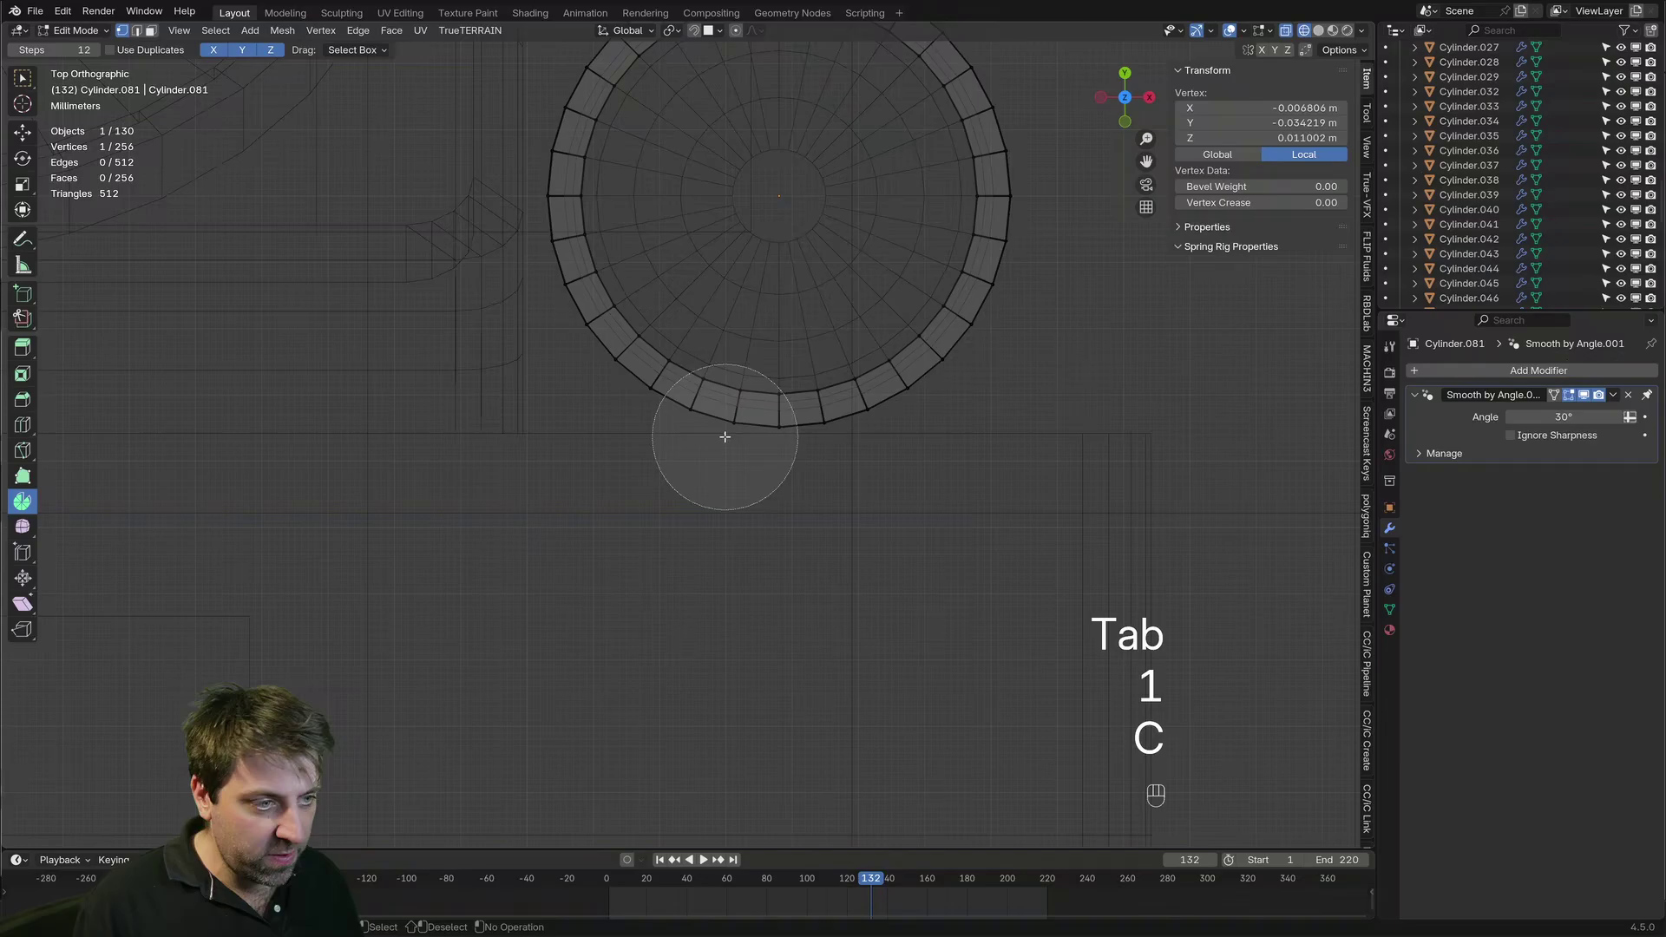
pyautogui.moveTo(770, 450)
pyautogui.mouseDown()
pyautogui.moveTo(874, 428)
pyautogui.moveTo(680, 446)
pyautogui.mouseUp()
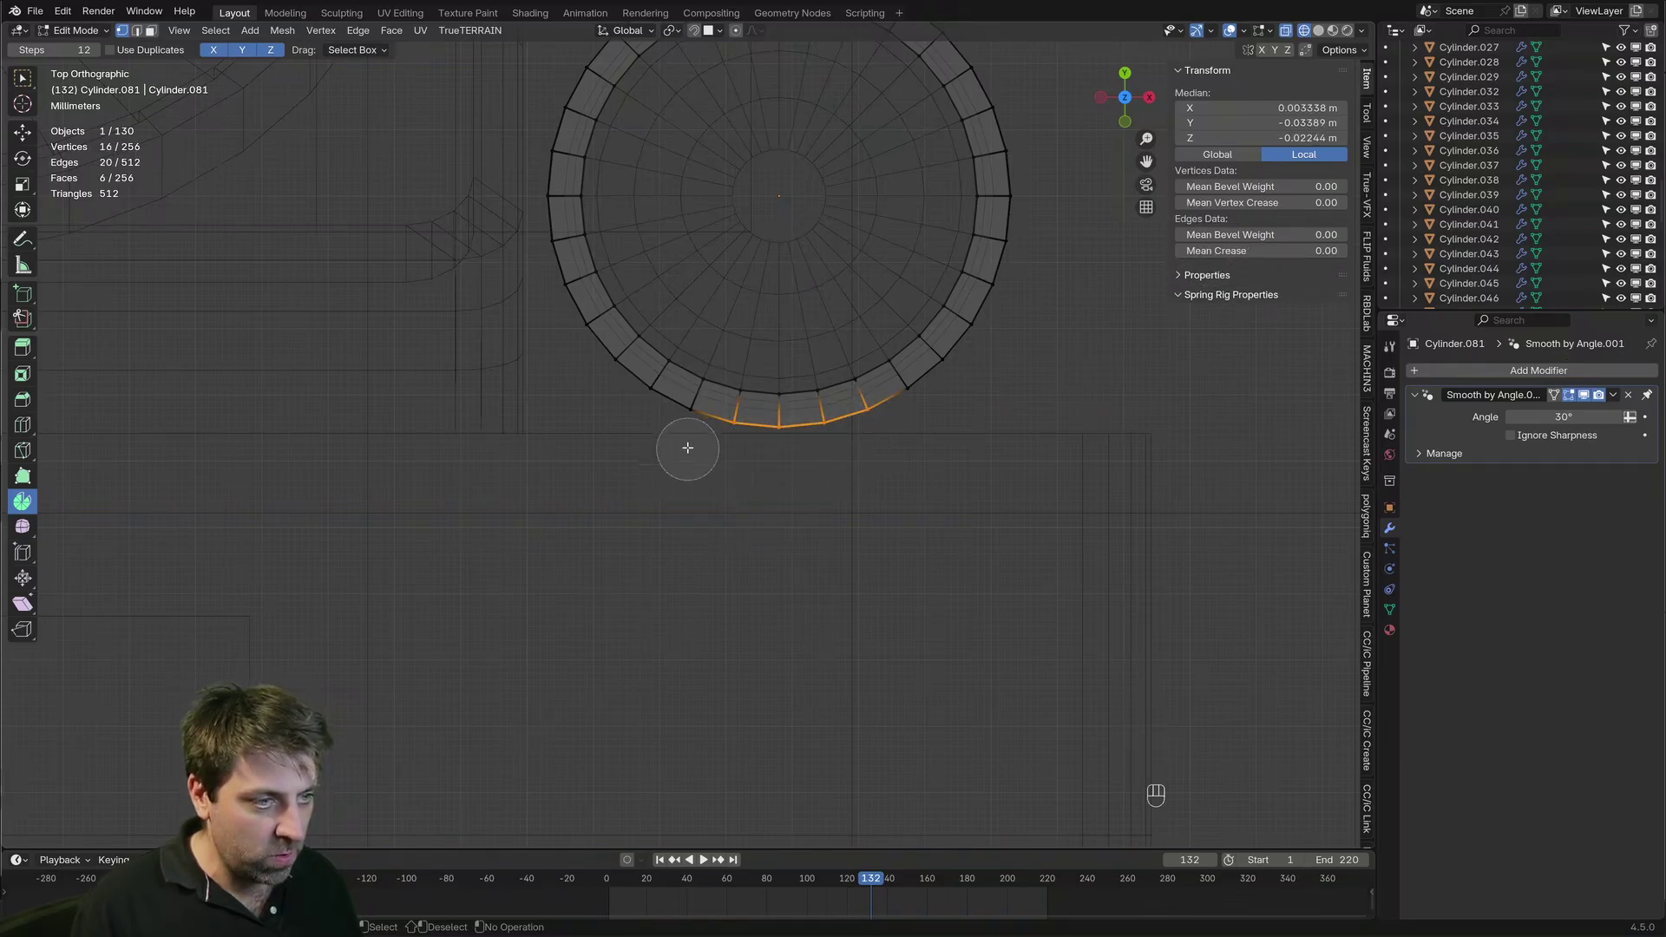
pyautogui.rightClick(807, 509)
pyautogui.press('e')
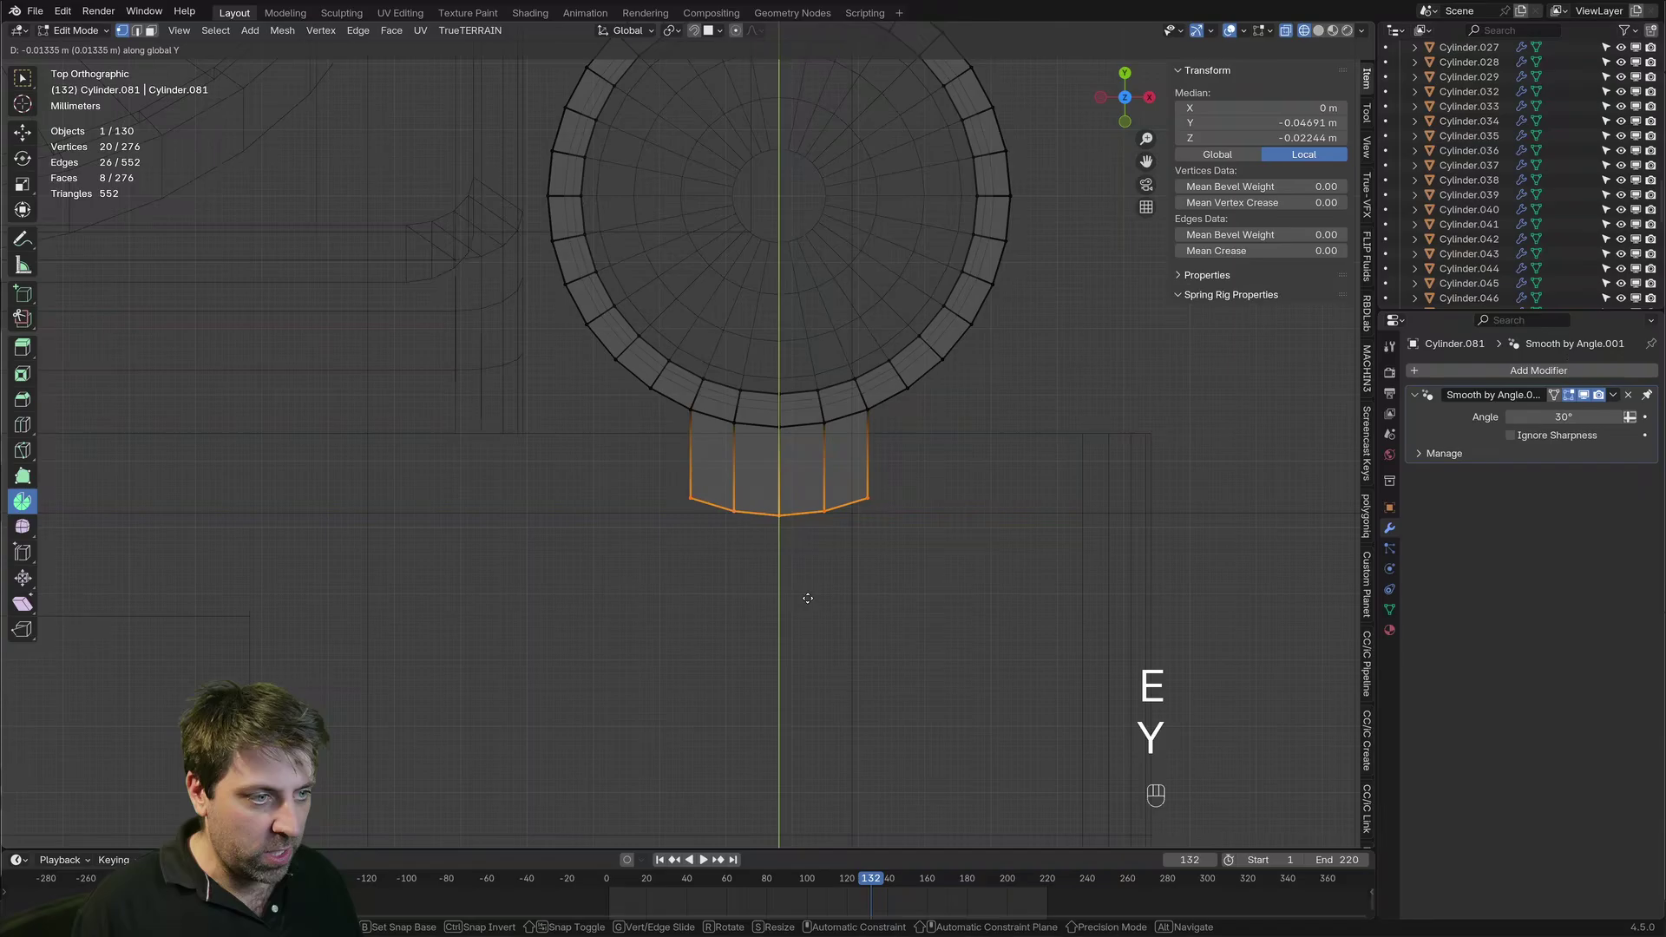
pyautogui.click(807, 602)
pyautogui.press('z')
pyautogui.press('Tab')
# Examine the banded capsule on the rear housing and the housing's lower portion from several angles
pyautogui.moveTo(1058, 508)
pyautogui.mouseDown(button='middle')
pyautogui.moveTo(669, 312)
pyautogui.moveTo(709, 307)
pyautogui.mouseUp(button='middle')
pyautogui.scroll(-7, 765, 350)
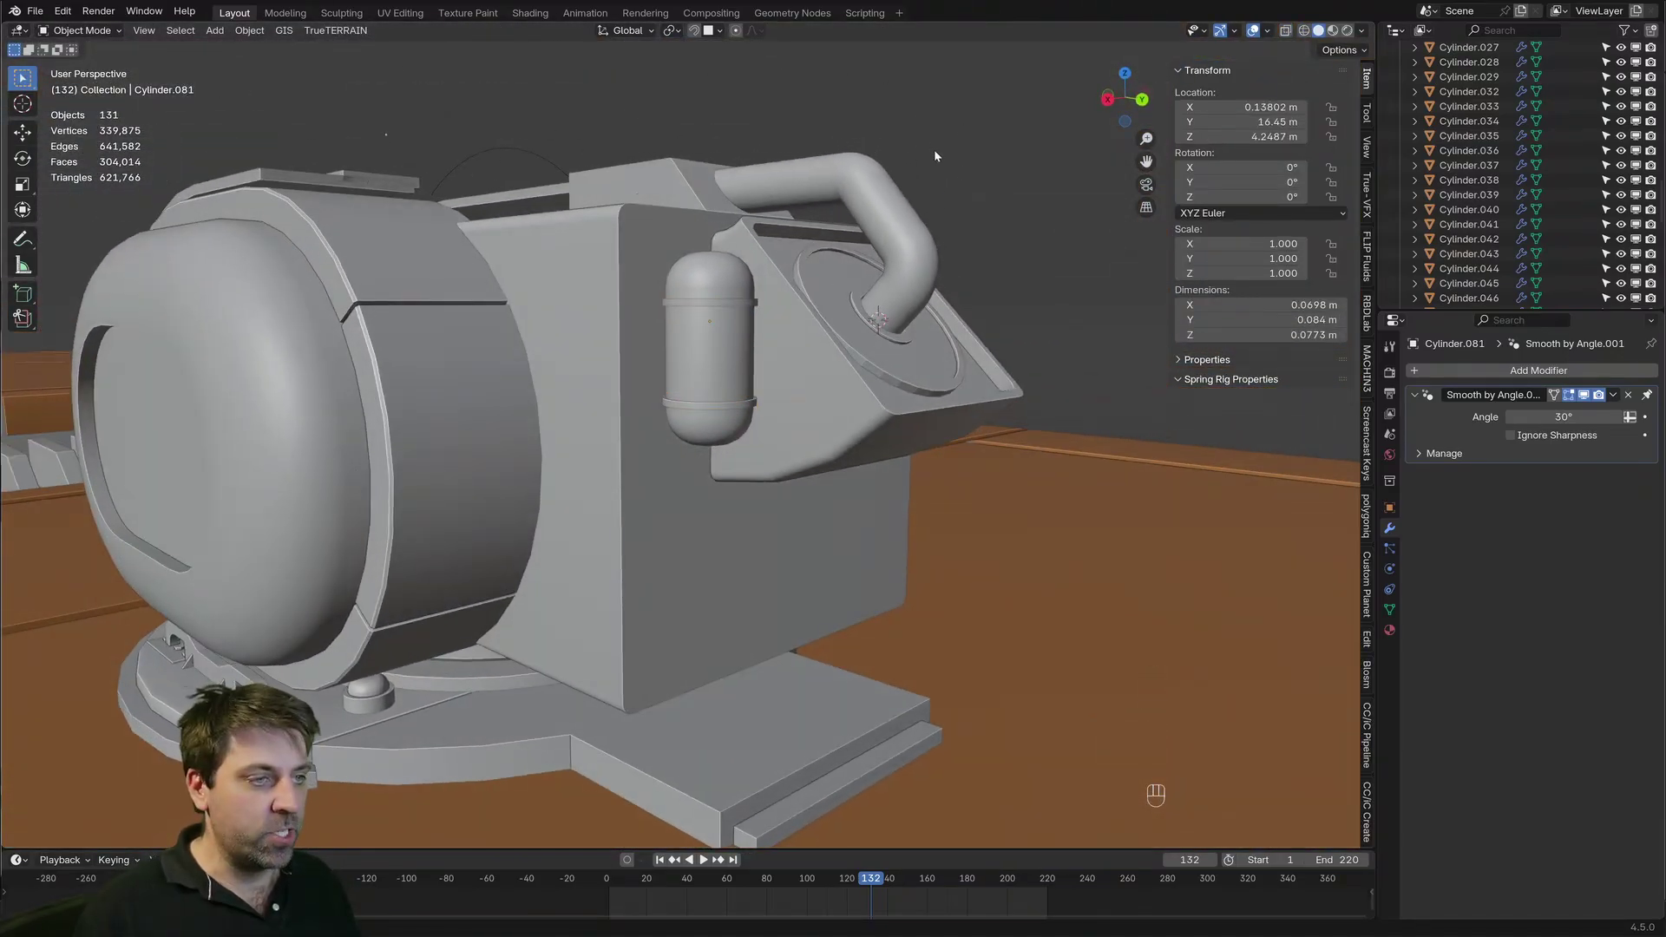
pyautogui.moveTo(934, 156); pyautogui.dragTo(837, 165, button='middle')
pyautogui.scroll(1, 836, 455)
pyautogui.keyDown('shift'); pyautogui.moveTo(743, 455); pyautogui.dragTo(745, 336, button='middle'); pyautogui.keyUp('shift')
pyautogui.moveTo(744, 335); pyautogui.dragTo(704, 364, button='middle')
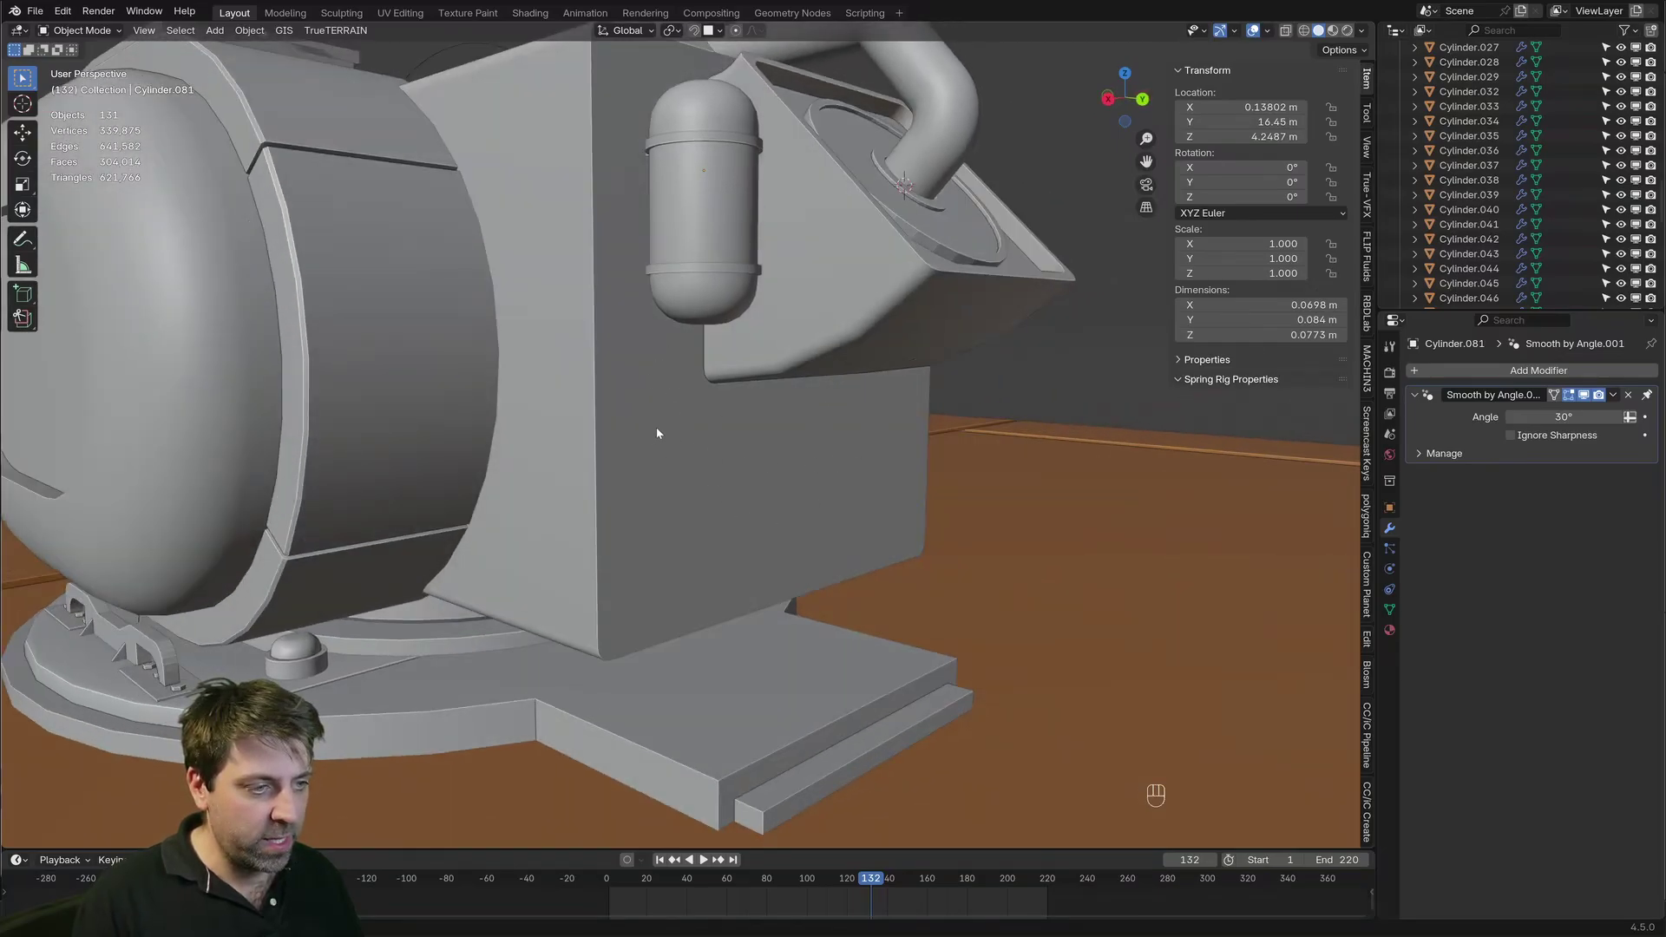
pyautogui.scroll(-5, 721, 541)
pyautogui.moveTo(721, 541); pyautogui.dragTo(660, 602, button='middle')
# Open the rear housing's mesh in Edit Mode with vertex selection, focused on its lower rear edge
pyautogui.press('Tab')
pyautogui.press('Tab')
pyautogui.click(629, 506)
pyautogui.press('Tab')
pyautogui.scroll(-5, 637, 515)
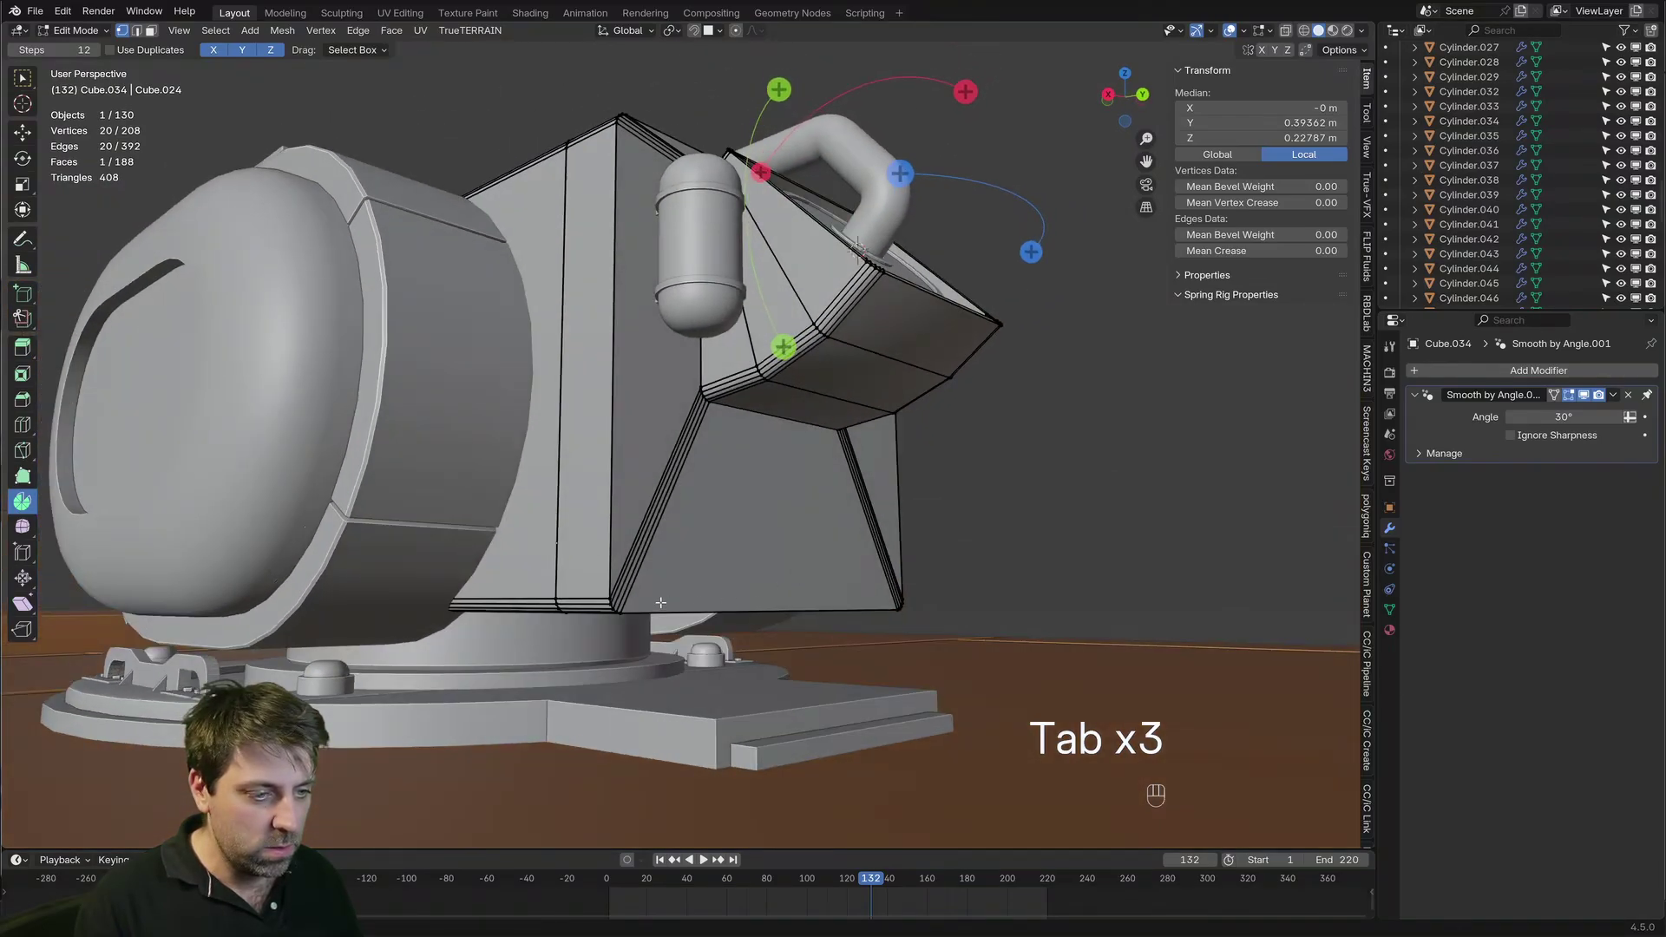
pyautogui.scroll(4, 628, 610)
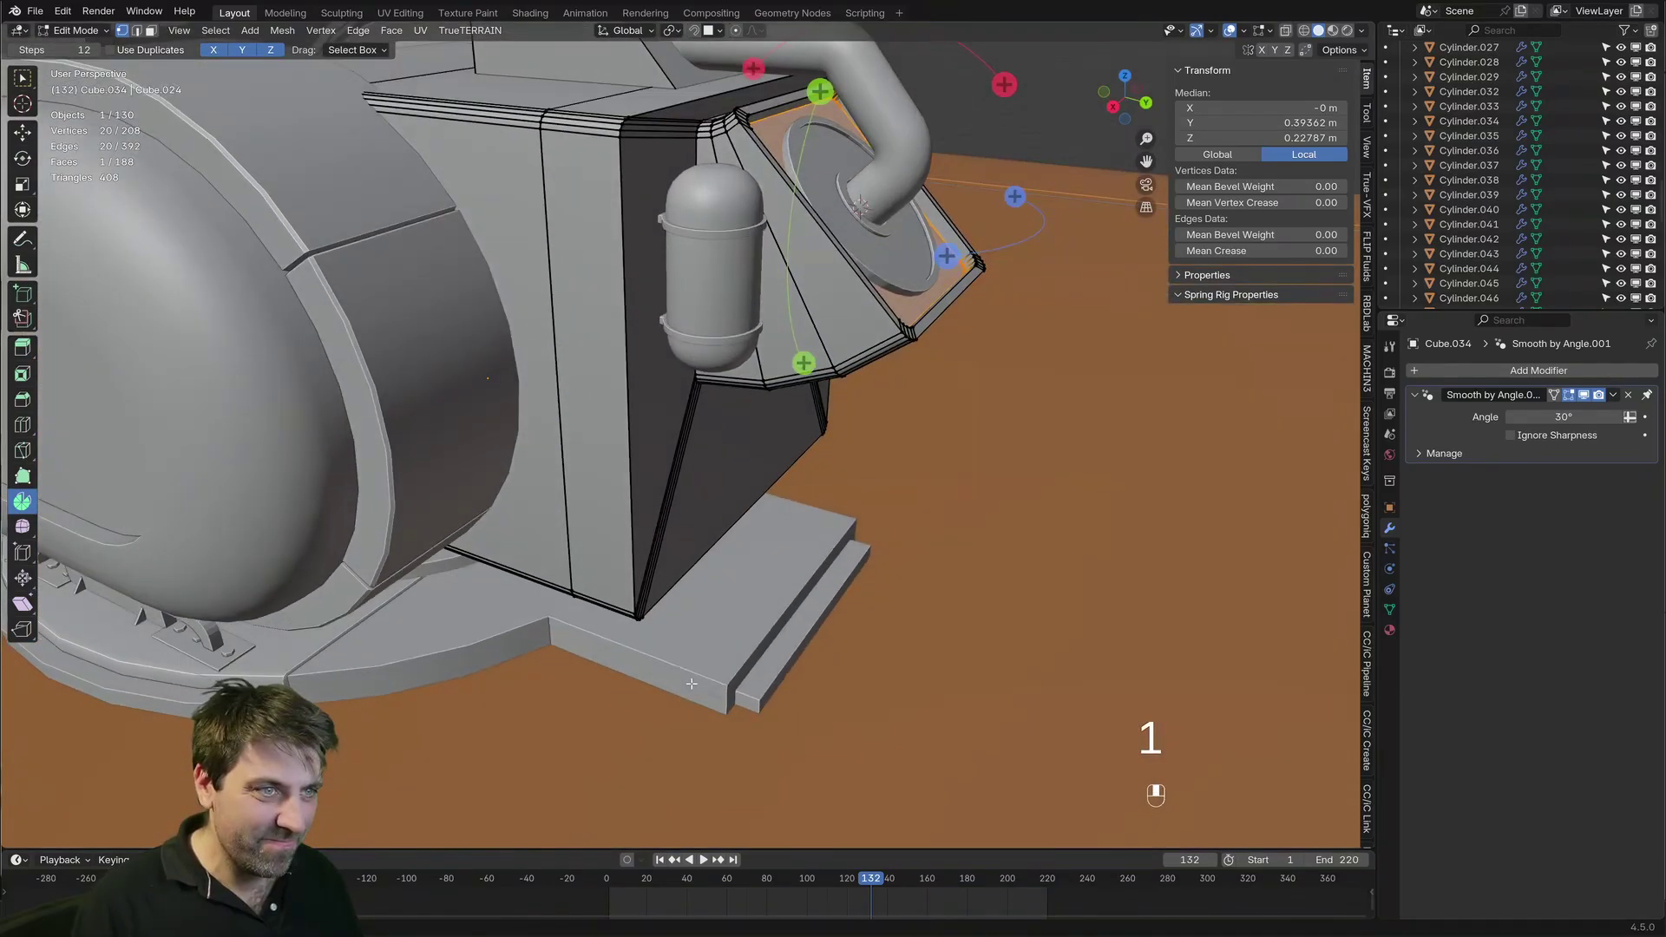
pyautogui.scroll(3, 633, 623)
pyautogui.moveTo(636, 629); pyautogui.dragTo(645, 528, button='middle')
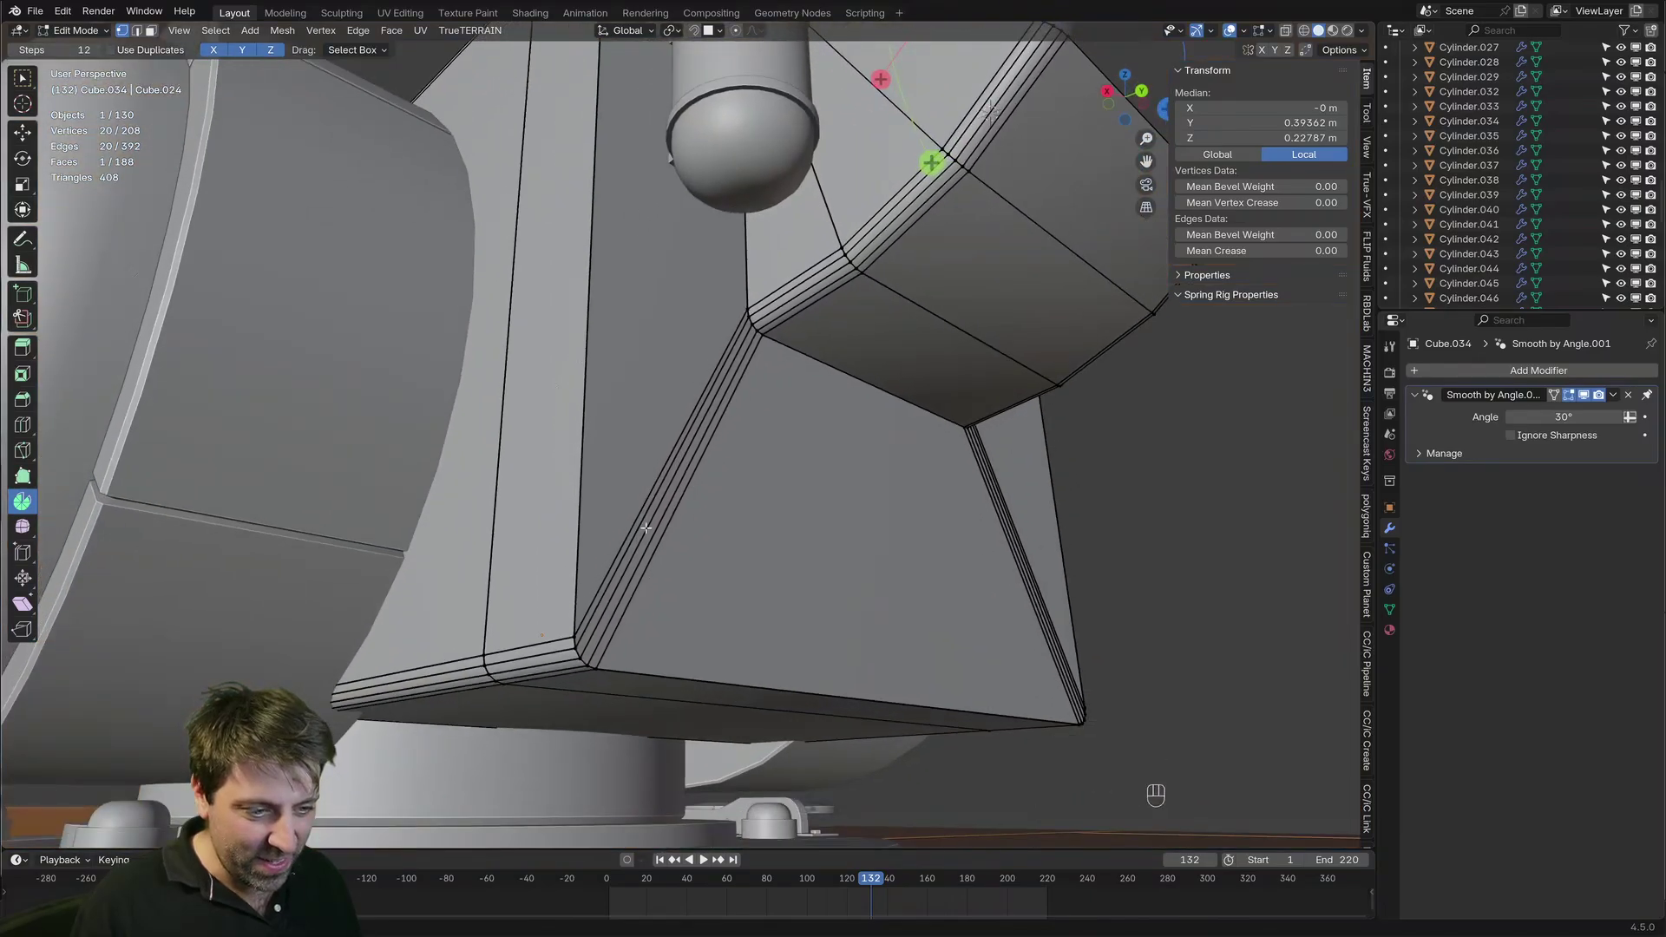
# Select the vertices along the rear housing's lower rear edge and raise them about 0.096 m along Z
pyautogui.click(583, 658)
pyautogui.press('c')
pyautogui.click(582, 655)
pyautogui.rightClick(583, 651)
pyautogui.keyDown('shift'); pyautogui.moveTo(1128, 714); pyautogui.dragTo(1041, 636, button='middle'); pyautogui.keyUp('shift')
pyautogui.press('c')
pyautogui.click(986, 649)
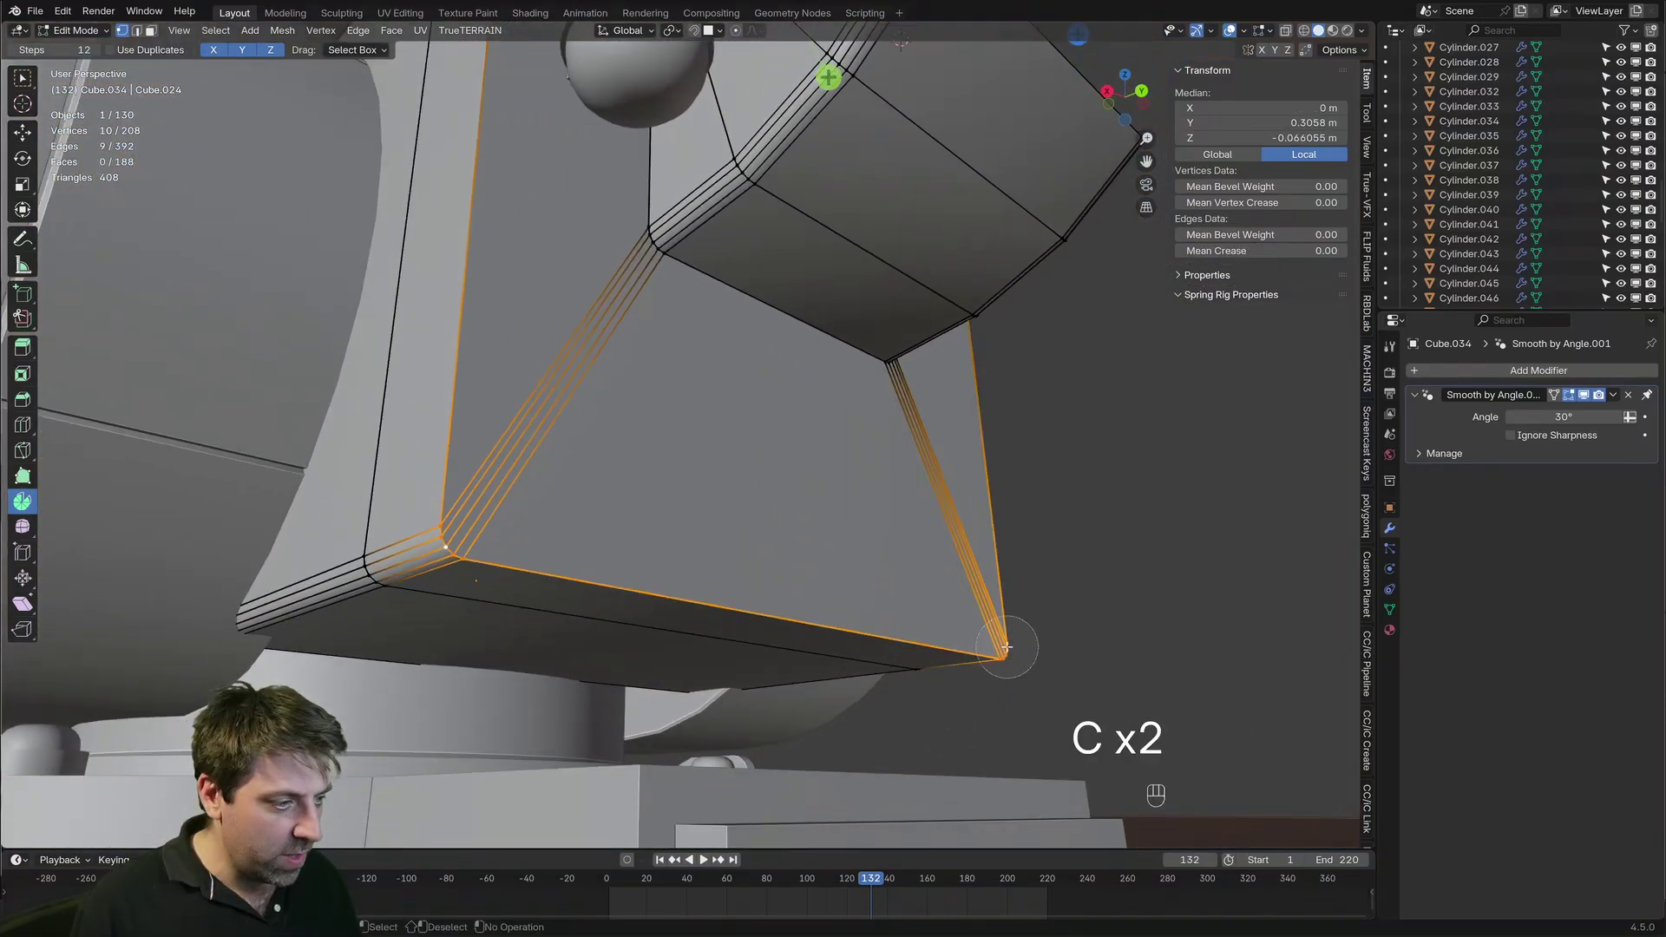
pyautogui.press('g')
pyautogui.press('z')
pyautogui.click(938, 490)
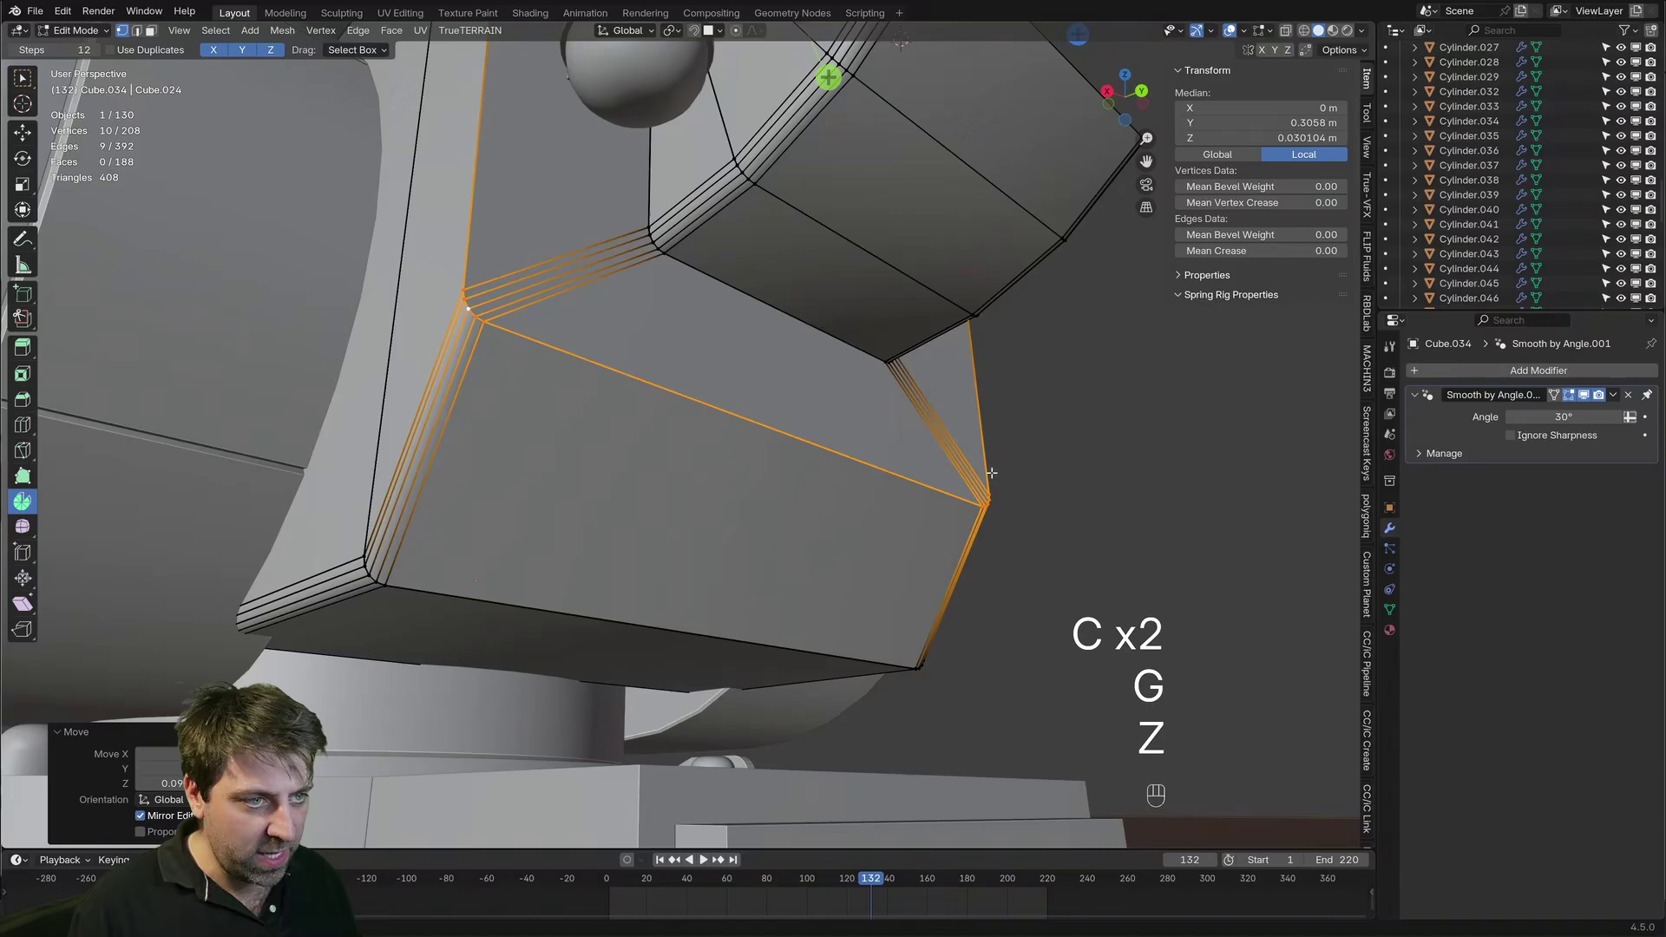
# Move the housing's bottom rear edges about 0.03 m along negative Y to steepen the lower chamfer, and leave Edit Mode
pyautogui.press('Tab')
pyautogui.press('Tab')
pyautogui.press('2')
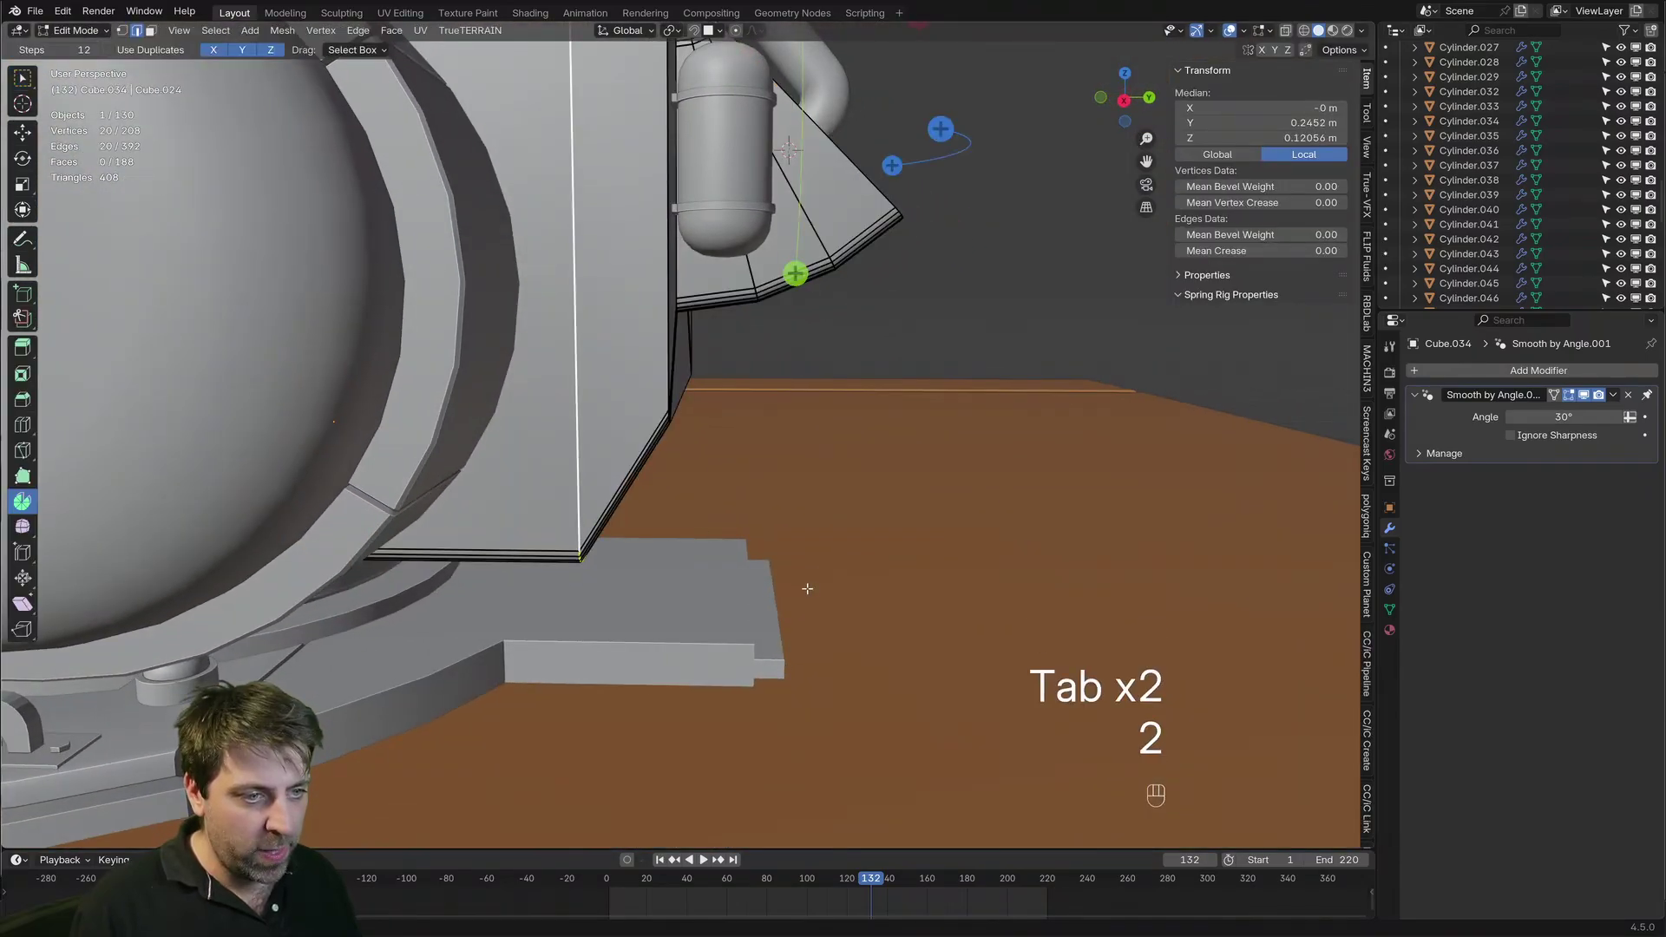
pyautogui.press('g')
pyautogui.press('y')
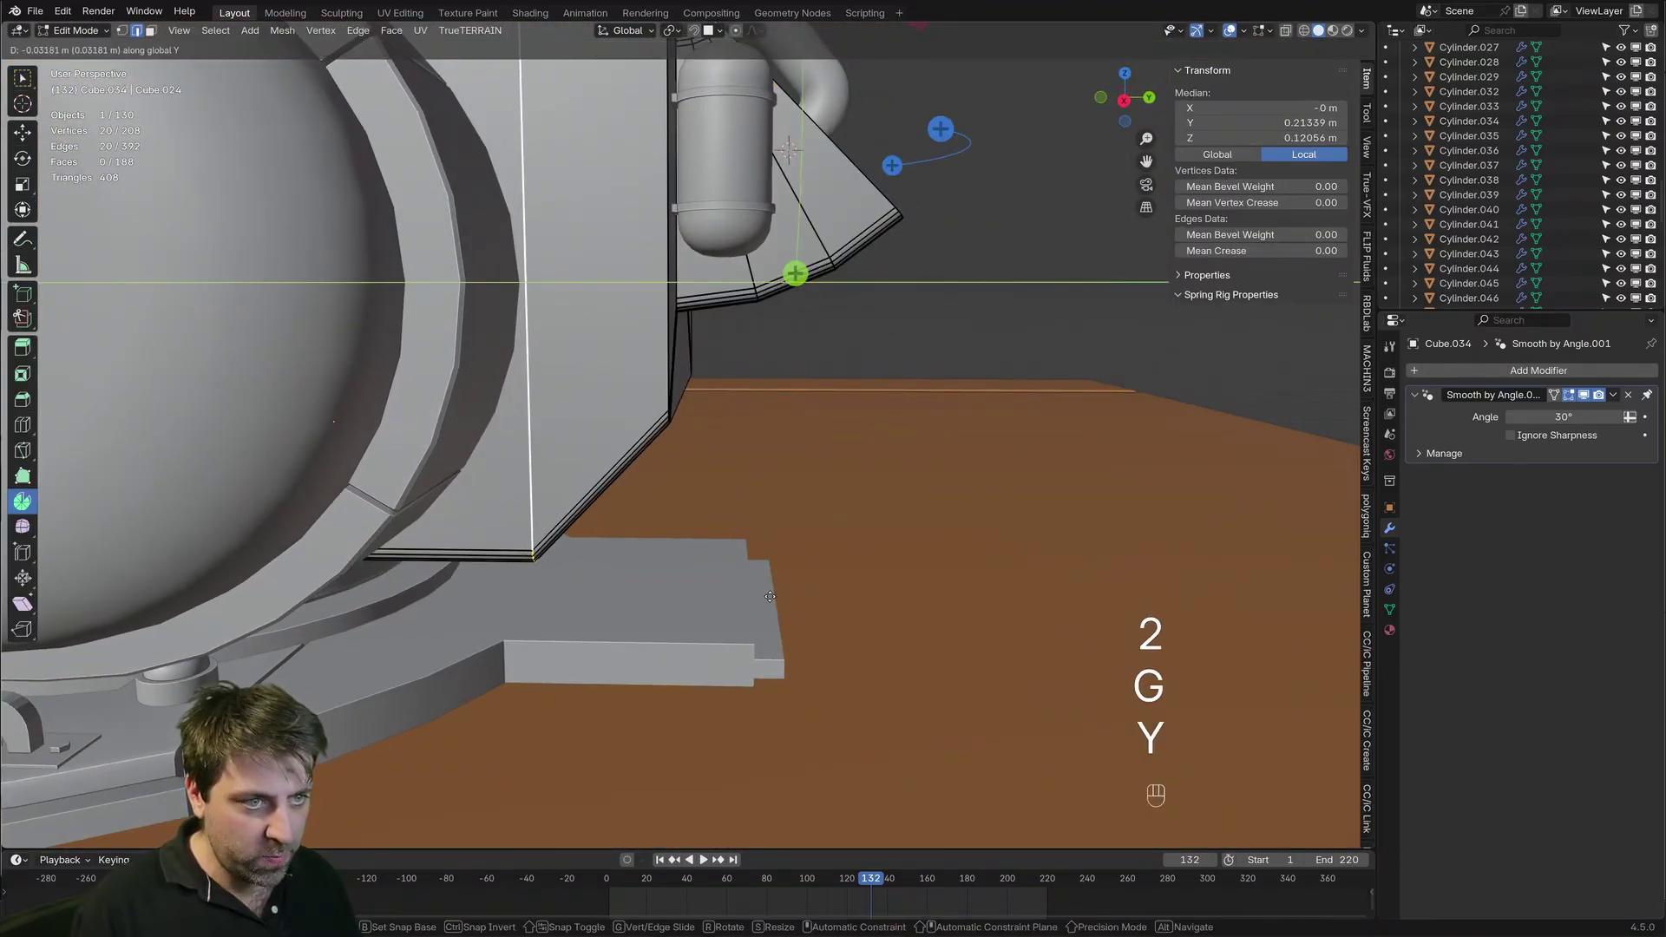
pyautogui.press('Tab')
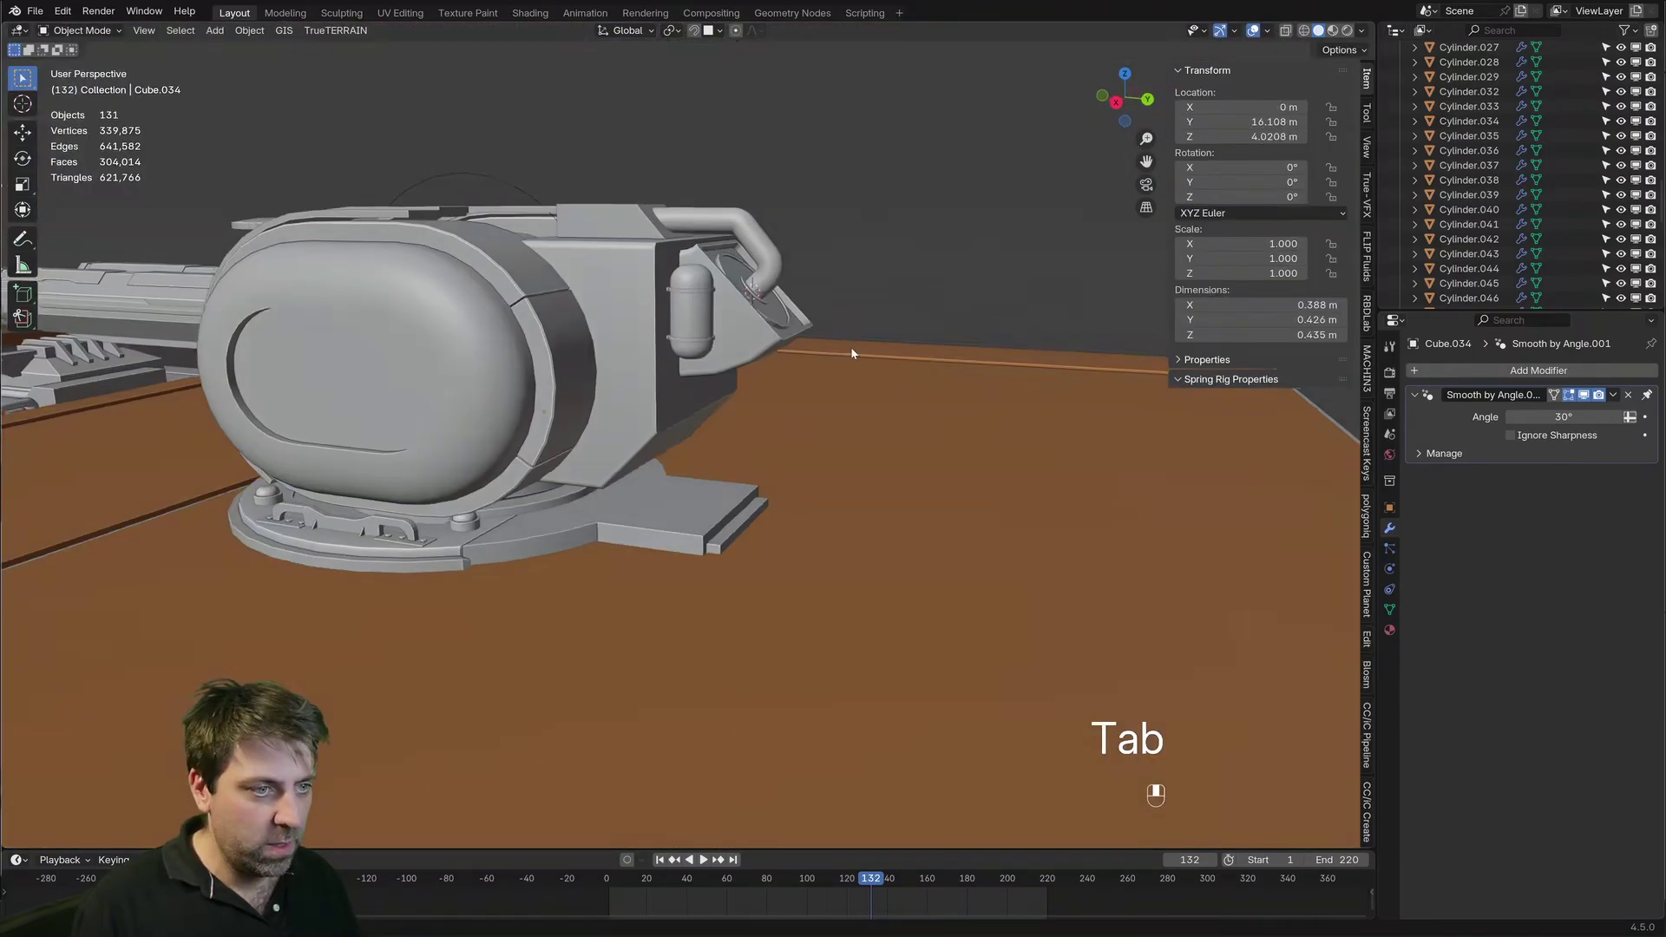
# Duplicate the rear housing's lower slanted face and move the copy about 0.39 m along Y, clear of the housing
pyautogui.scroll(3, 722, 422)
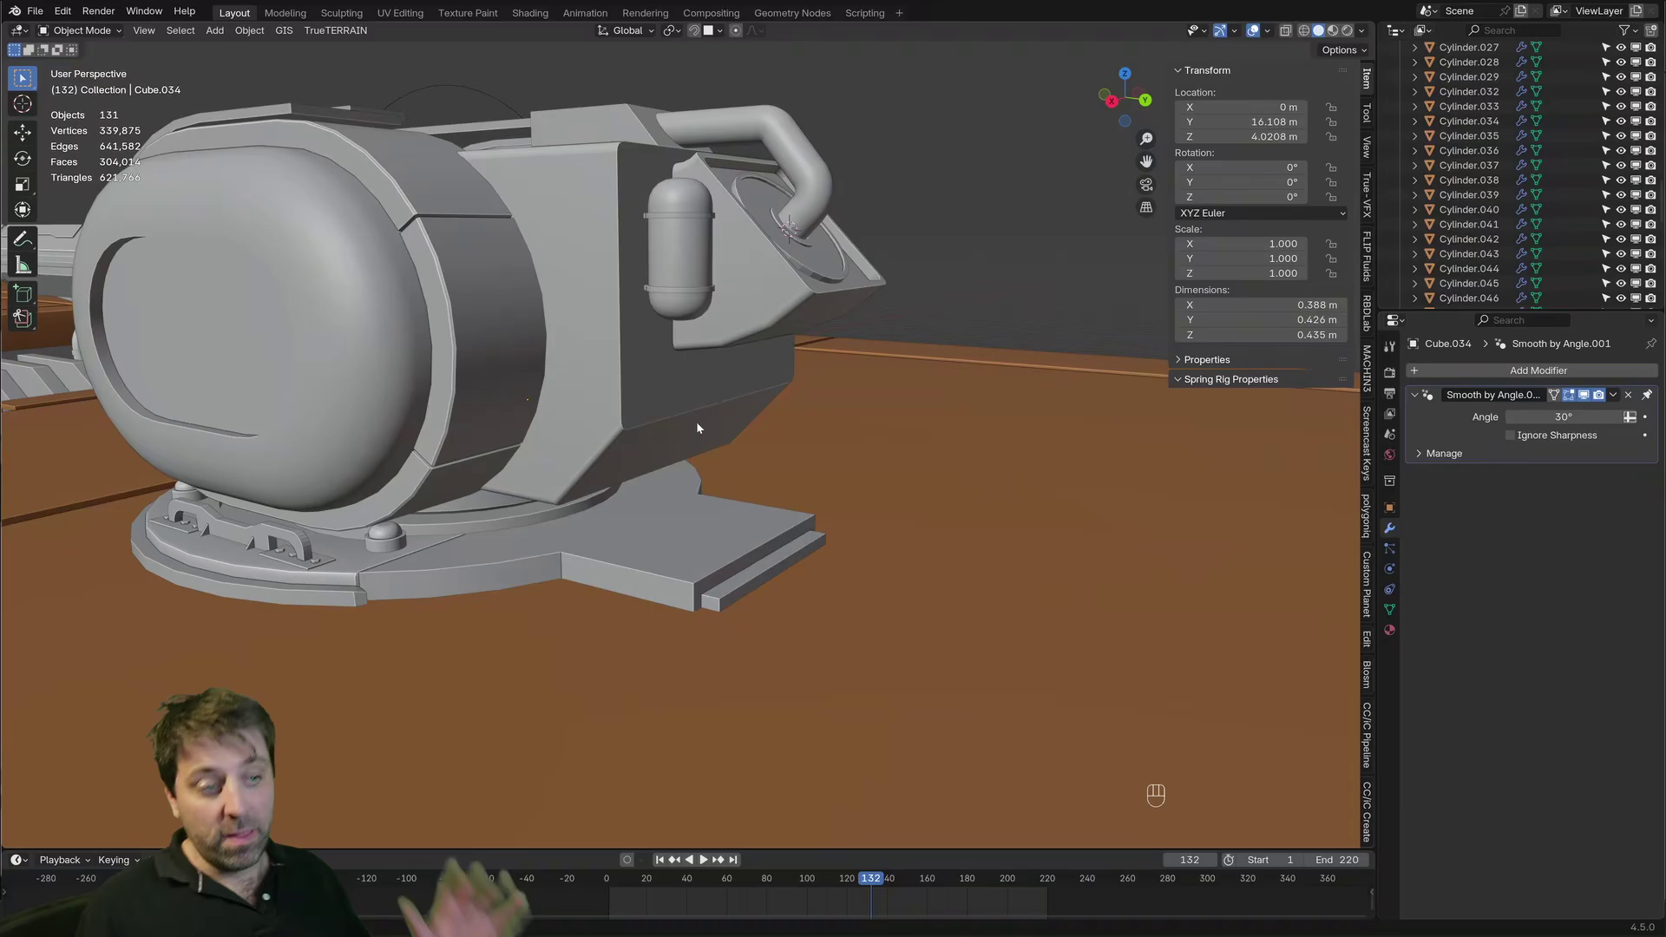
pyautogui.moveTo(705, 387); pyautogui.dragTo(1107, 350, button='middle')
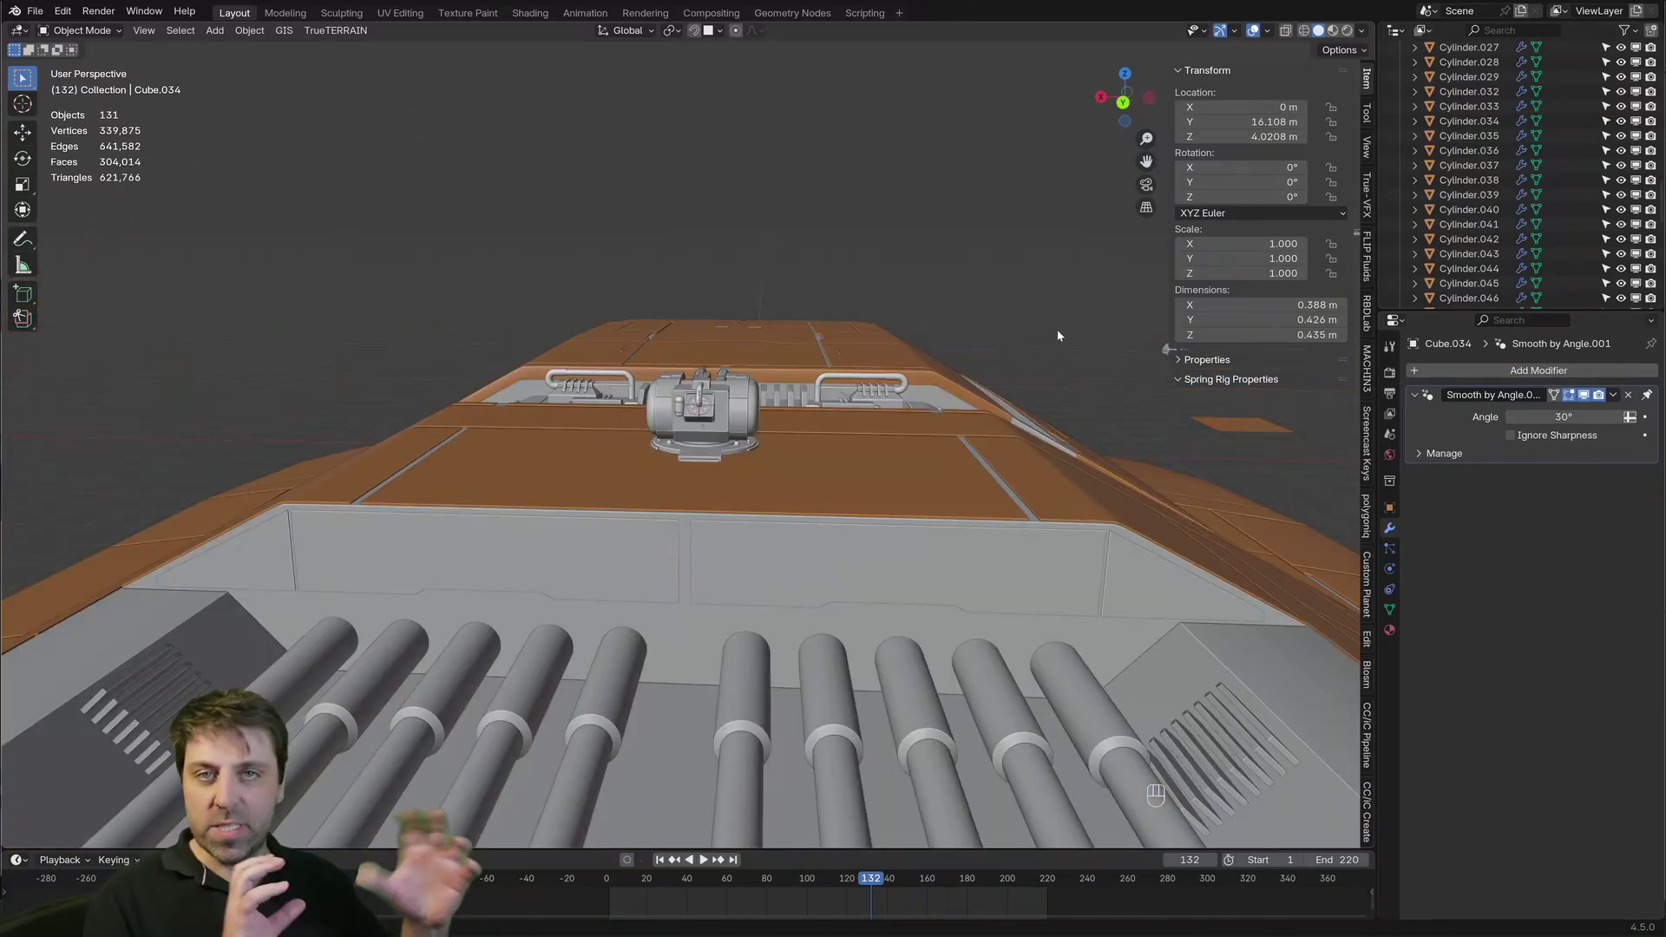
pyautogui.scroll(3, 787, 483)
pyautogui.scroll(5, 787, 482)
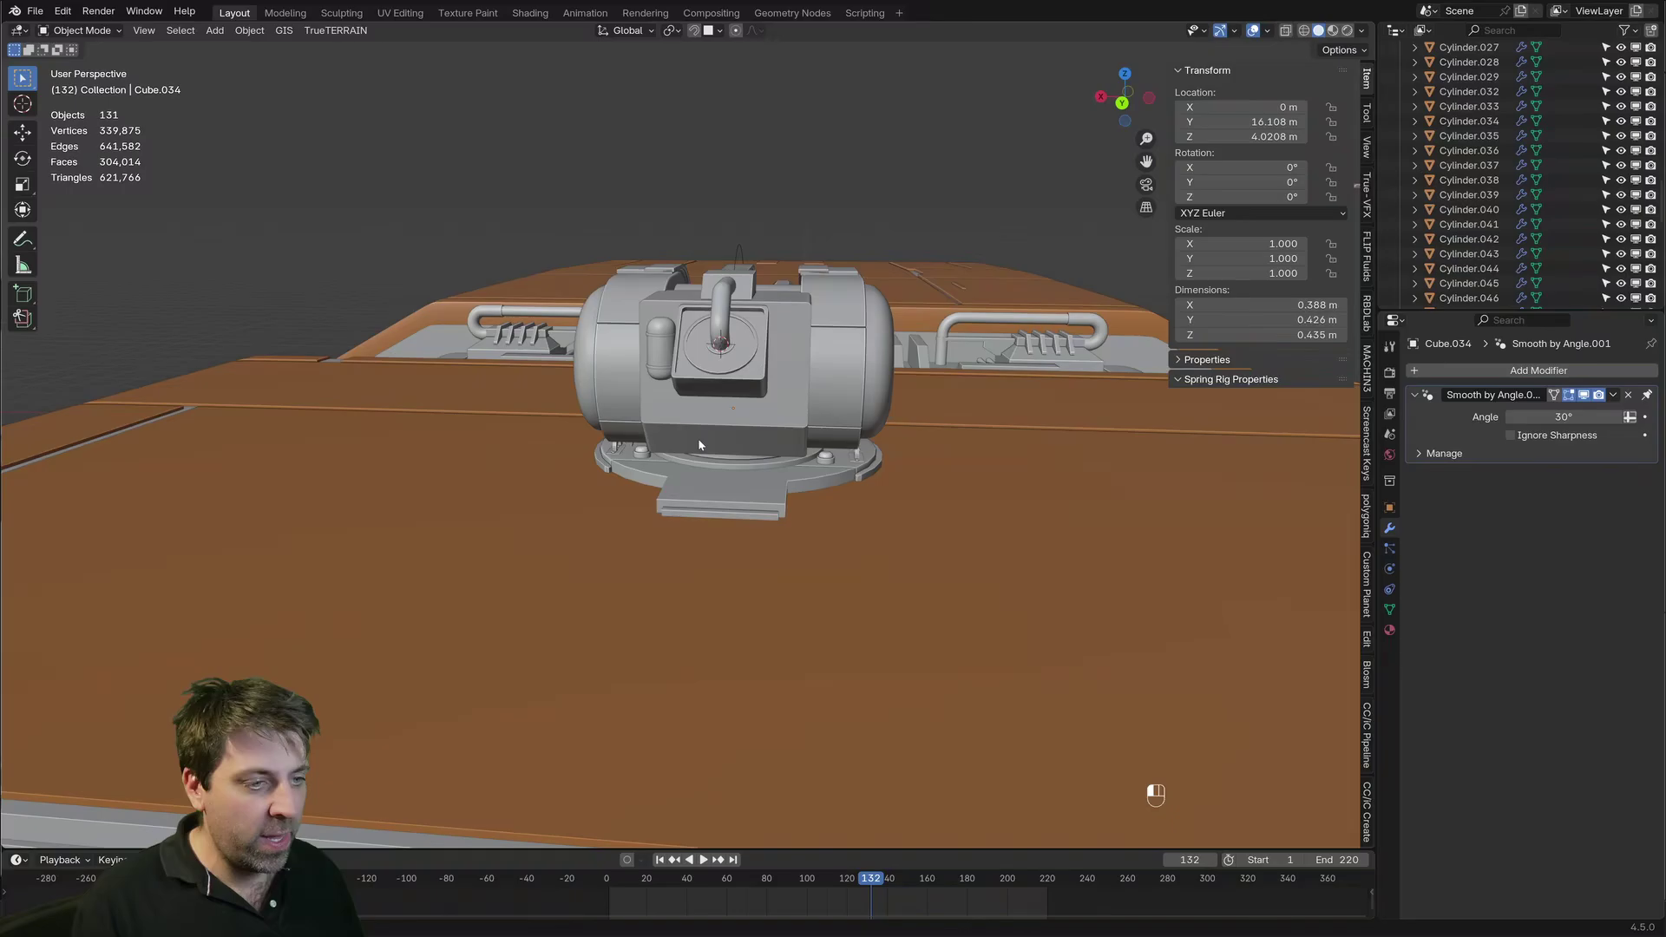
pyautogui.press('Tab')
pyautogui.press('3')
pyautogui.moveTo(756, 487); pyautogui.dragTo(773, 526, button='middle')
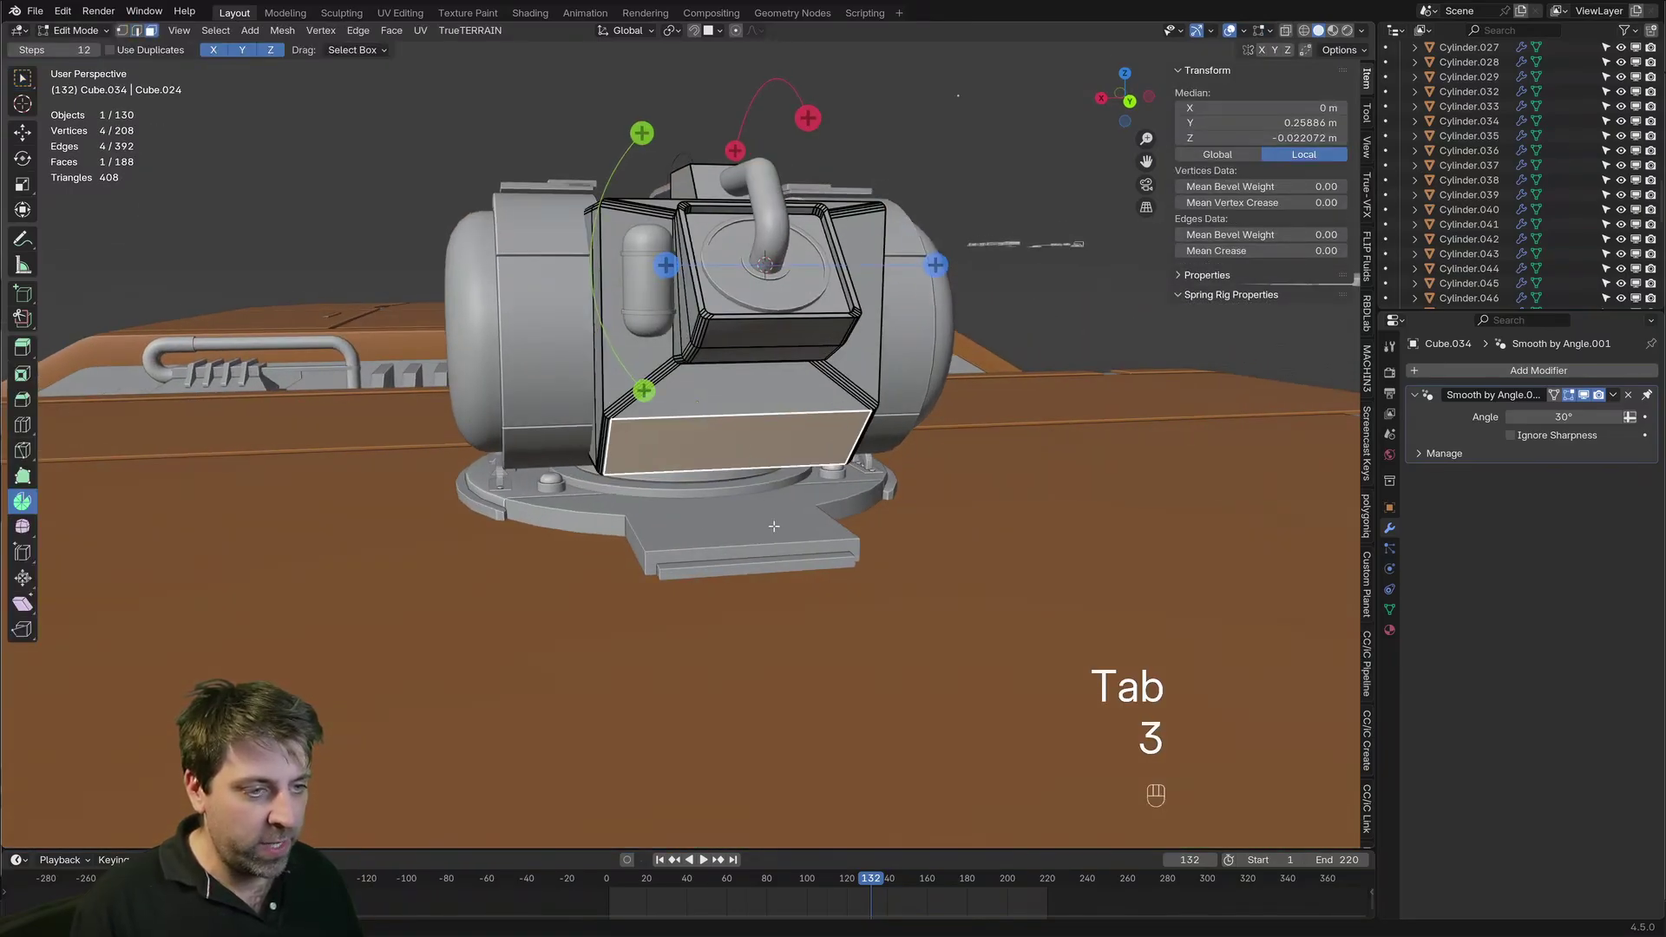
pyautogui.hotkey('shift', 'd')
pyautogui.rightClick(784, 587)
pyautogui.moveTo(784, 588); pyautogui.dragTo(872, 580, button='middle')
pyautogui.press('g')
pyautogui.press('y')
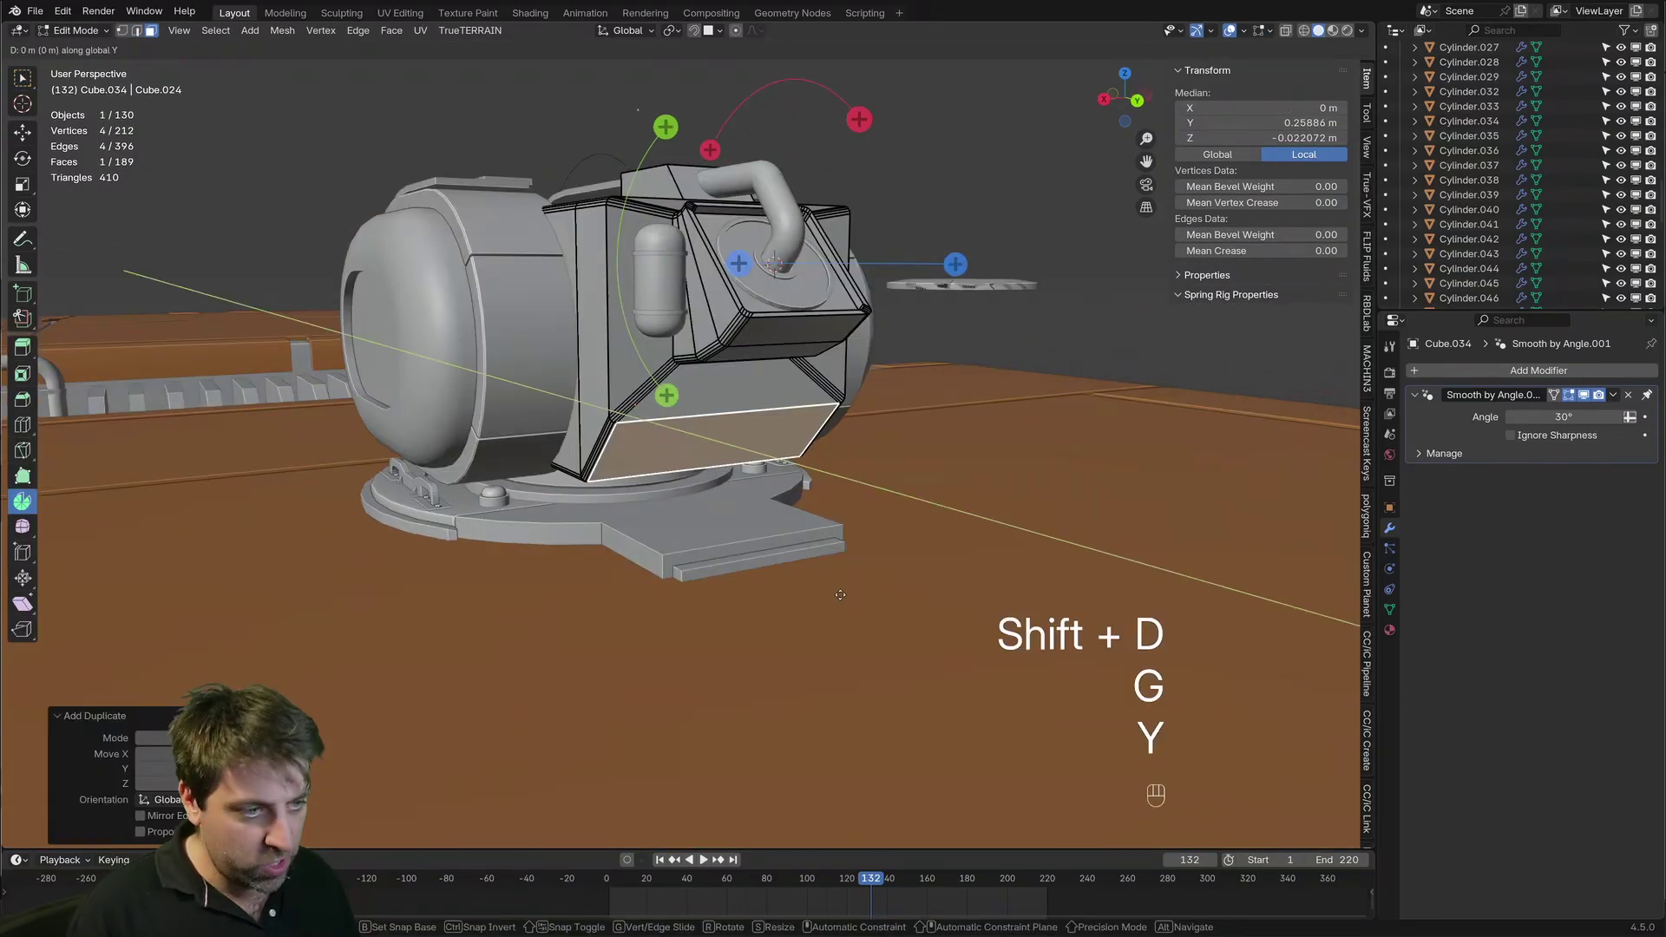
pyautogui.click(1095, 574)
pyautogui.moveTo(1095, 575); pyautogui.dragTo(1012, 578, button='middle')
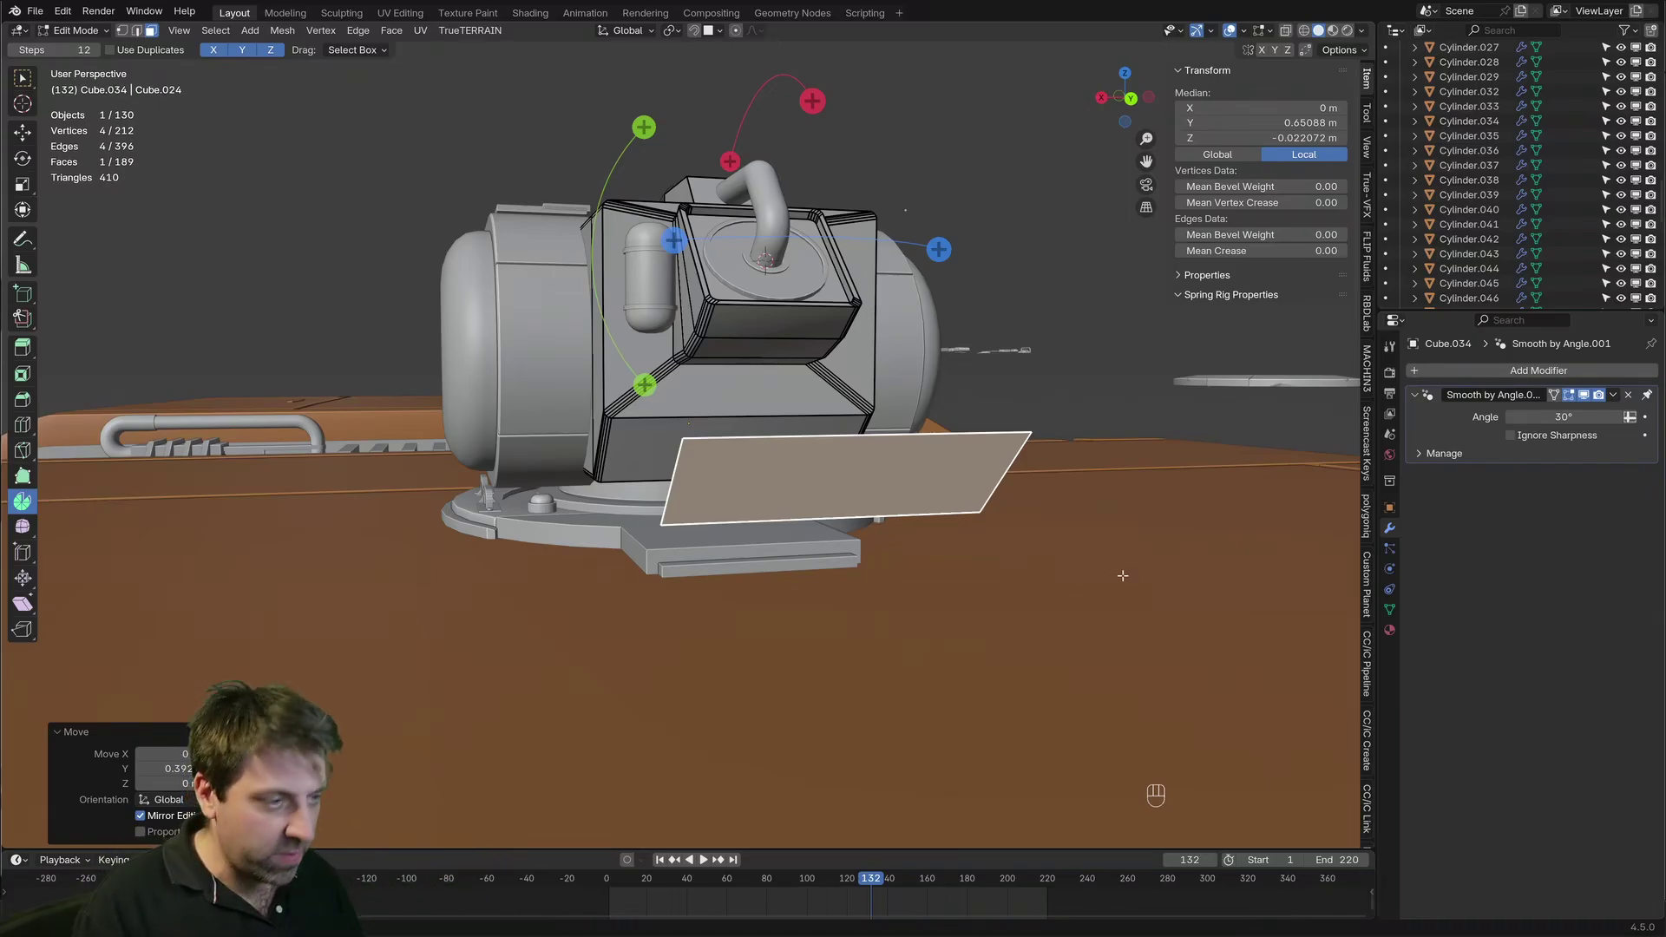
# Inset the duplicated face slightly and delete its outer border so only the smaller inner panel remains
pyautogui.press('i')
pyautogui.click(1146, 599)
pyautogui.press('2')
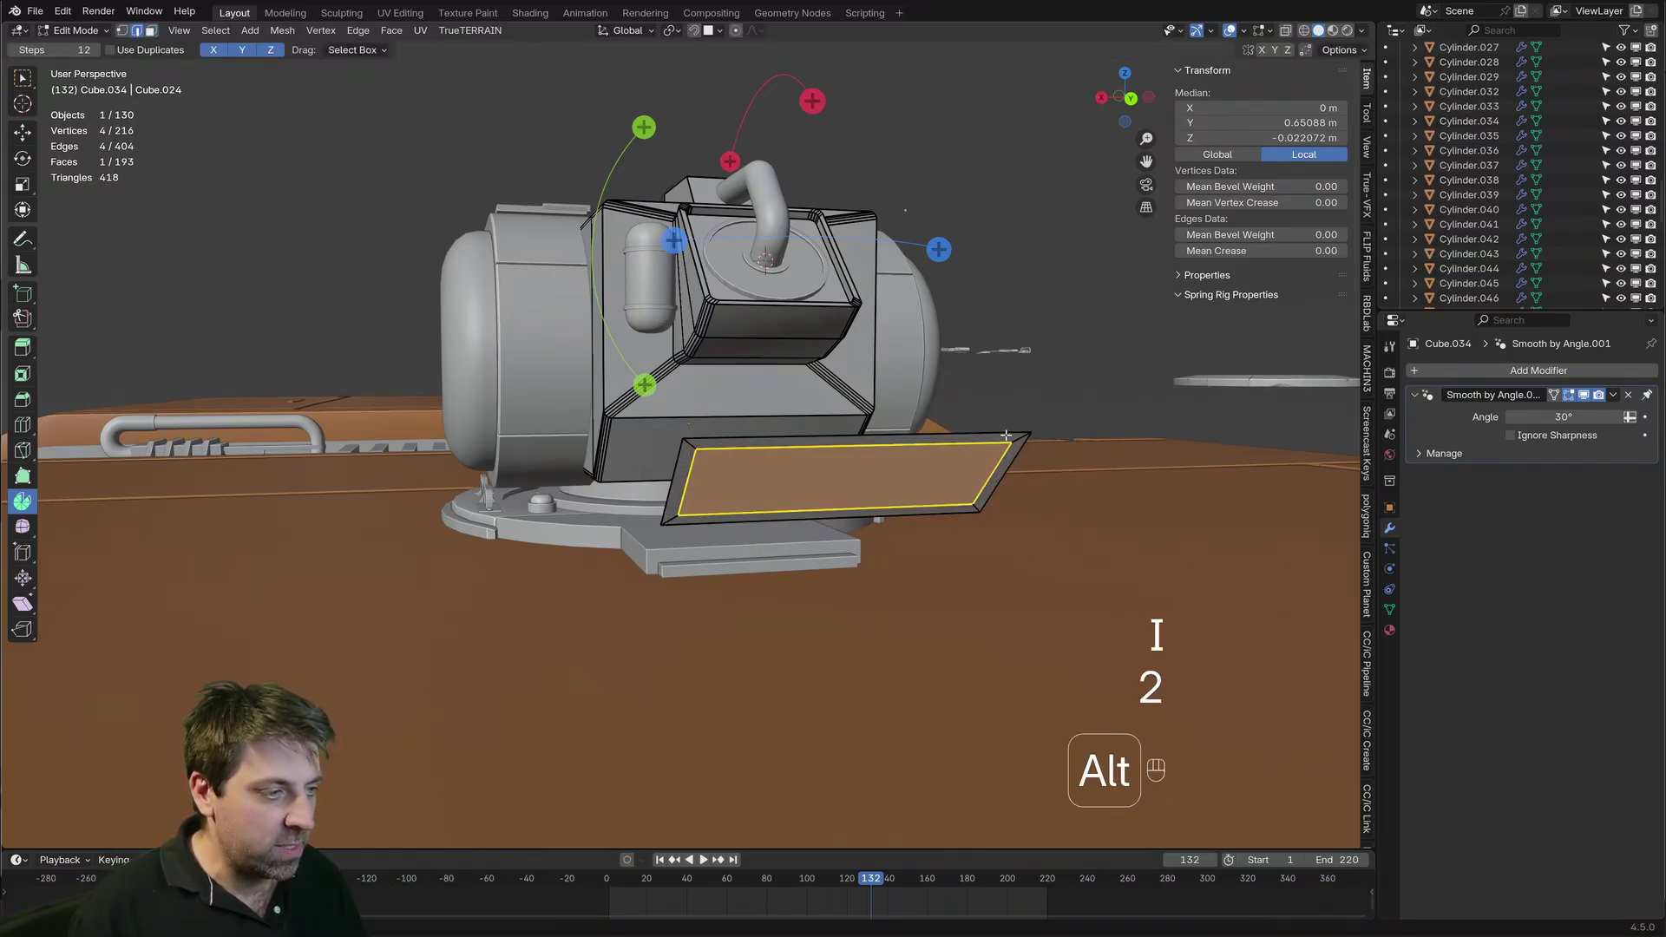
pyautogui.keyDown('alt'); pyautogui.click(1004, 431); pyautogui.keyUp('alt')
pyautogui.press('Delete')
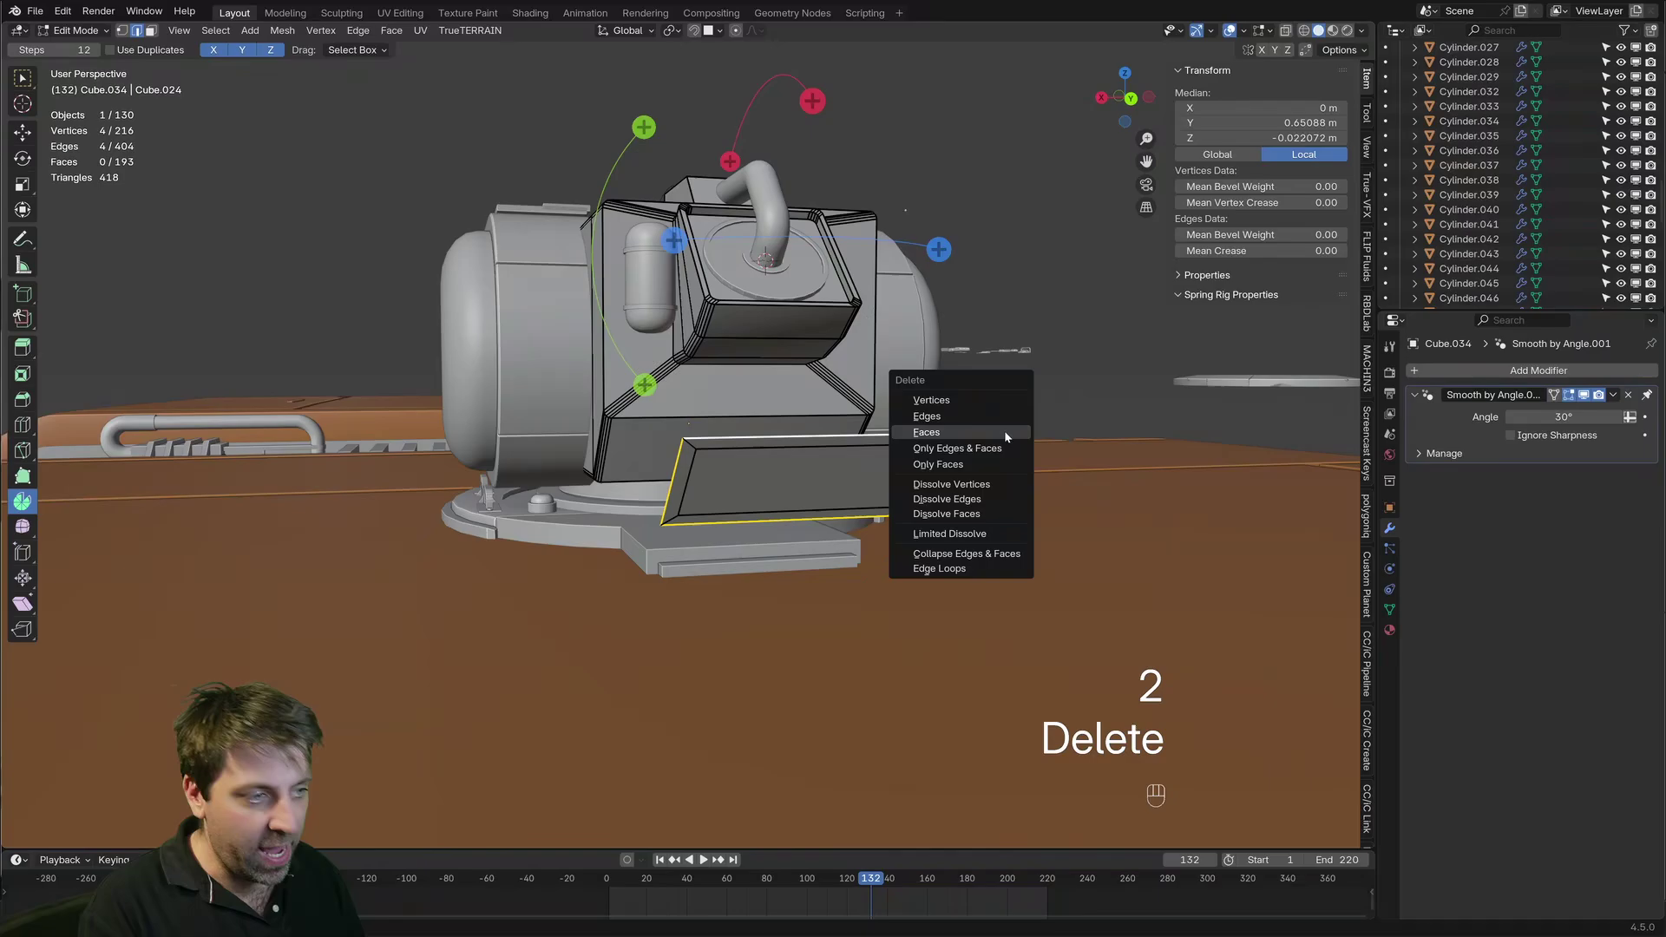
pyautogui.click(994, 415)
# Divide the panel with nine vertical loop cuts and inset the resulting faces individually by about 0.015 m
pyautogui.hotkey('ctrl', 'r')
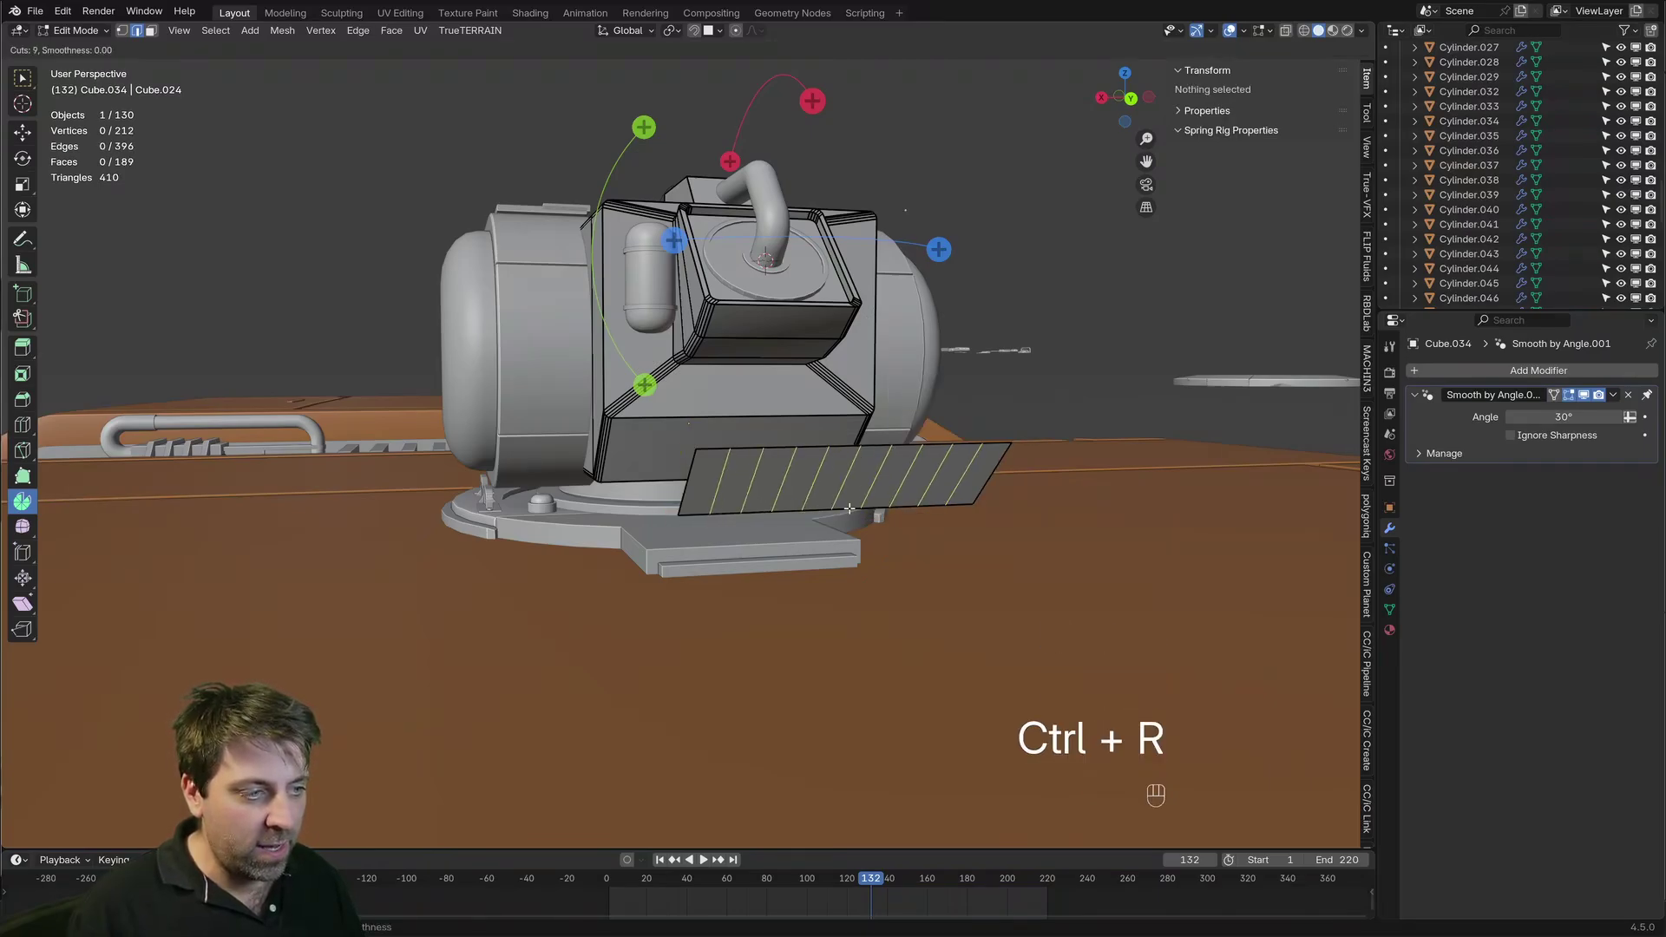
pyautogui.click(848, 508)
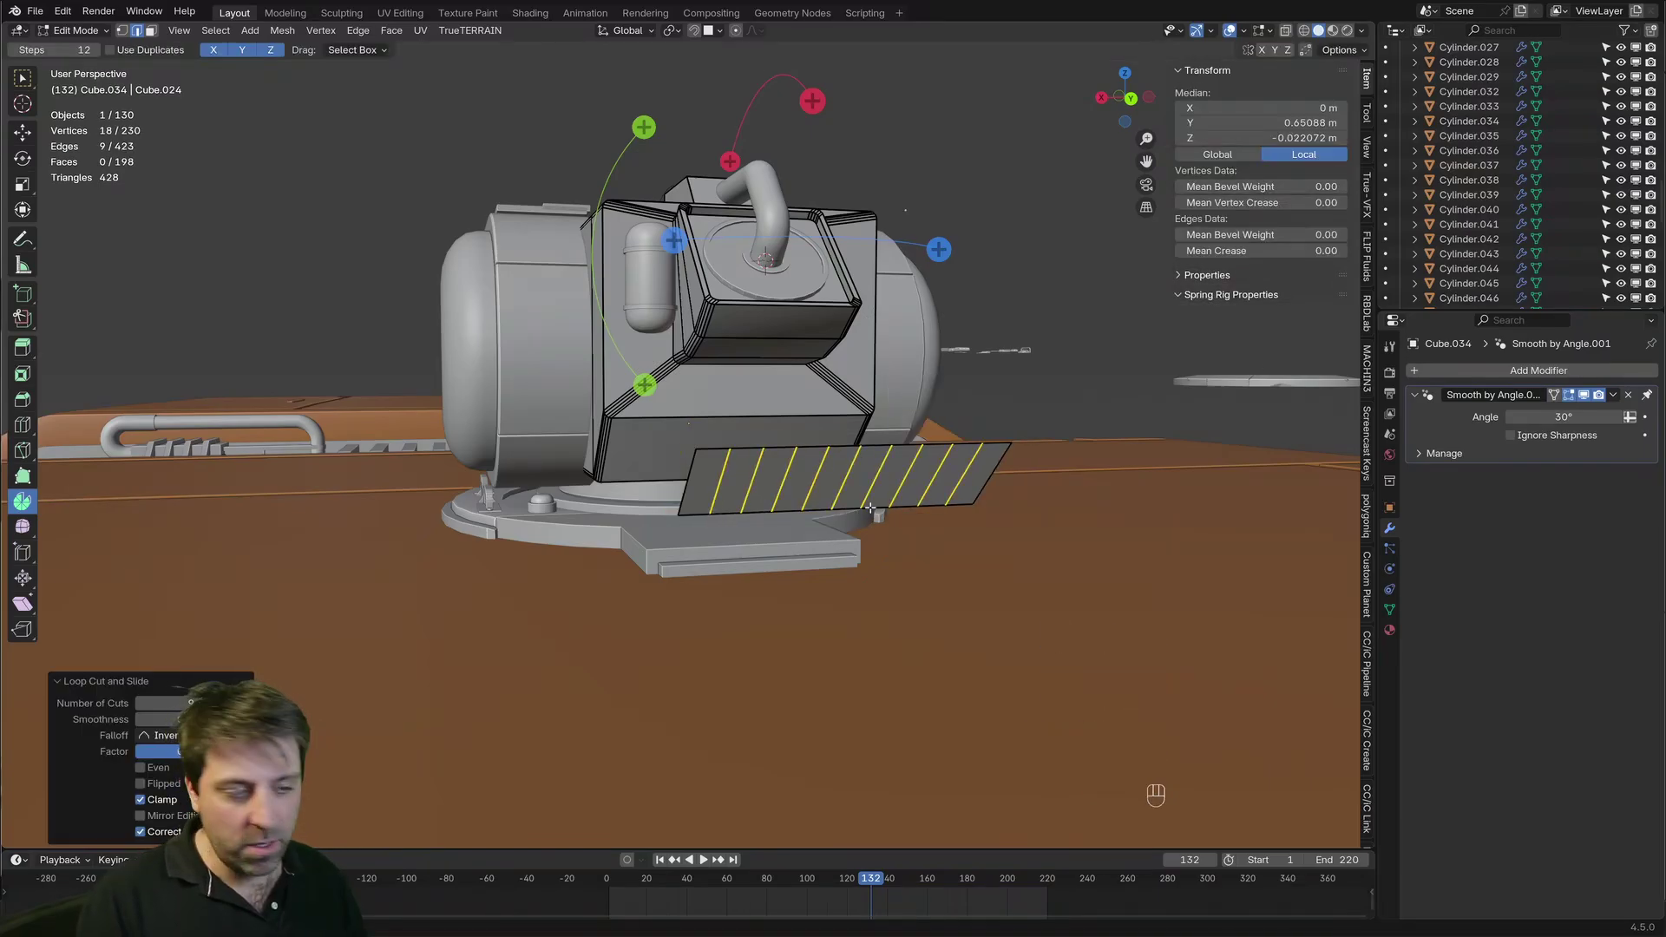
pyautogui.hotkey('ctrl', 'l')
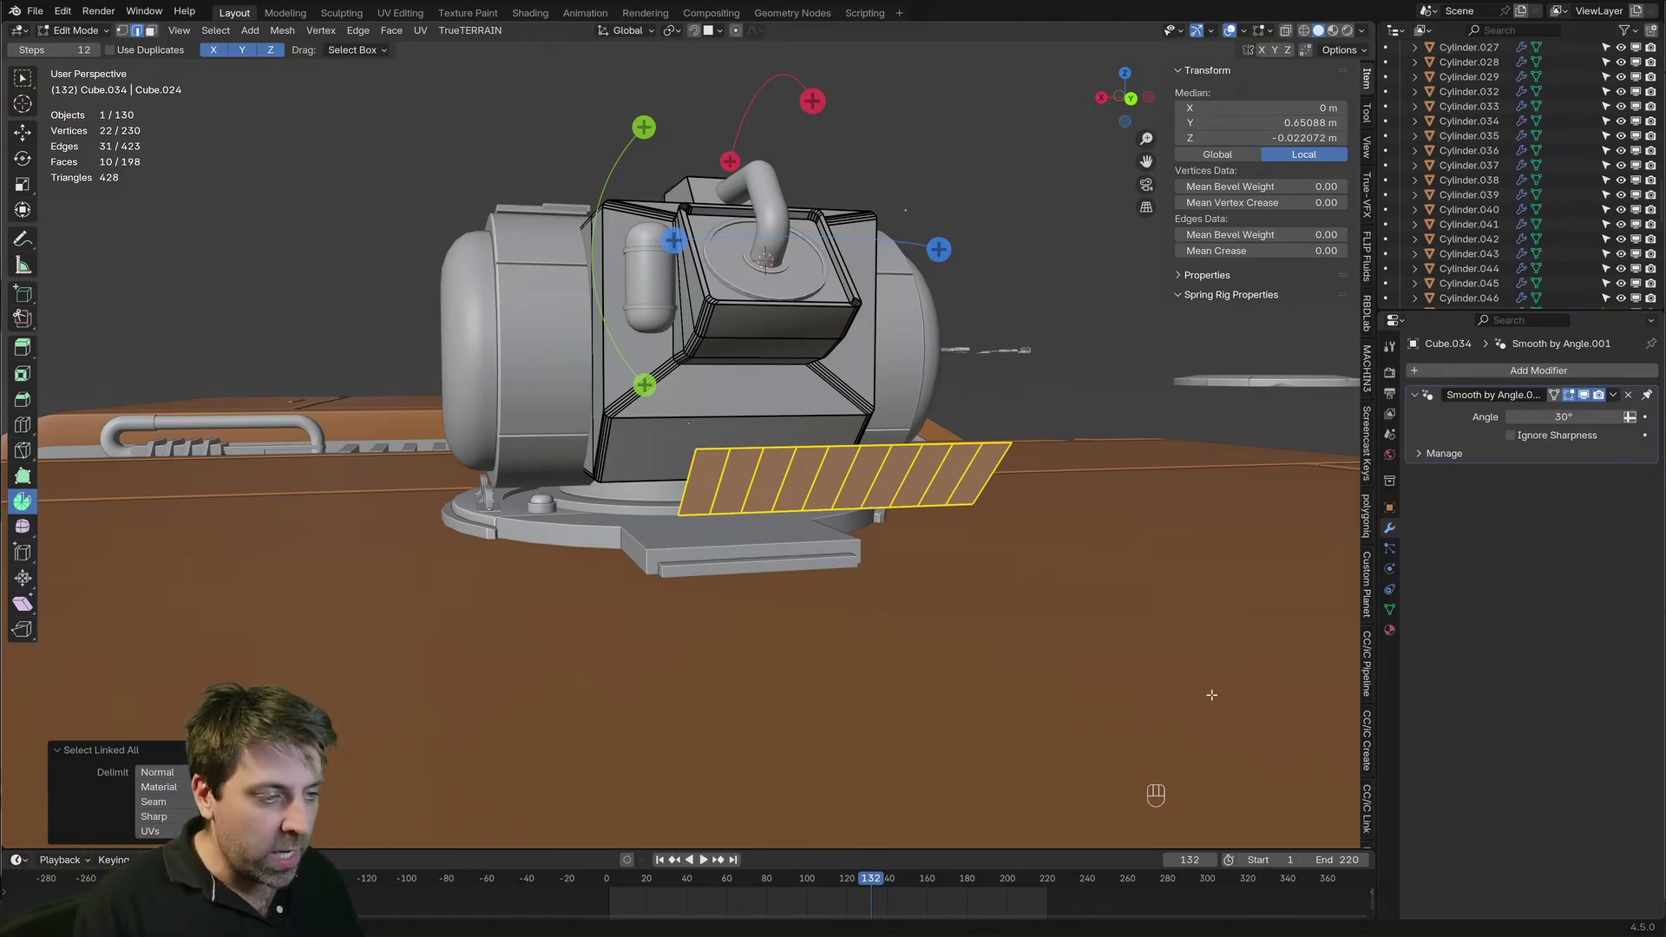
pyautogui.press('i')
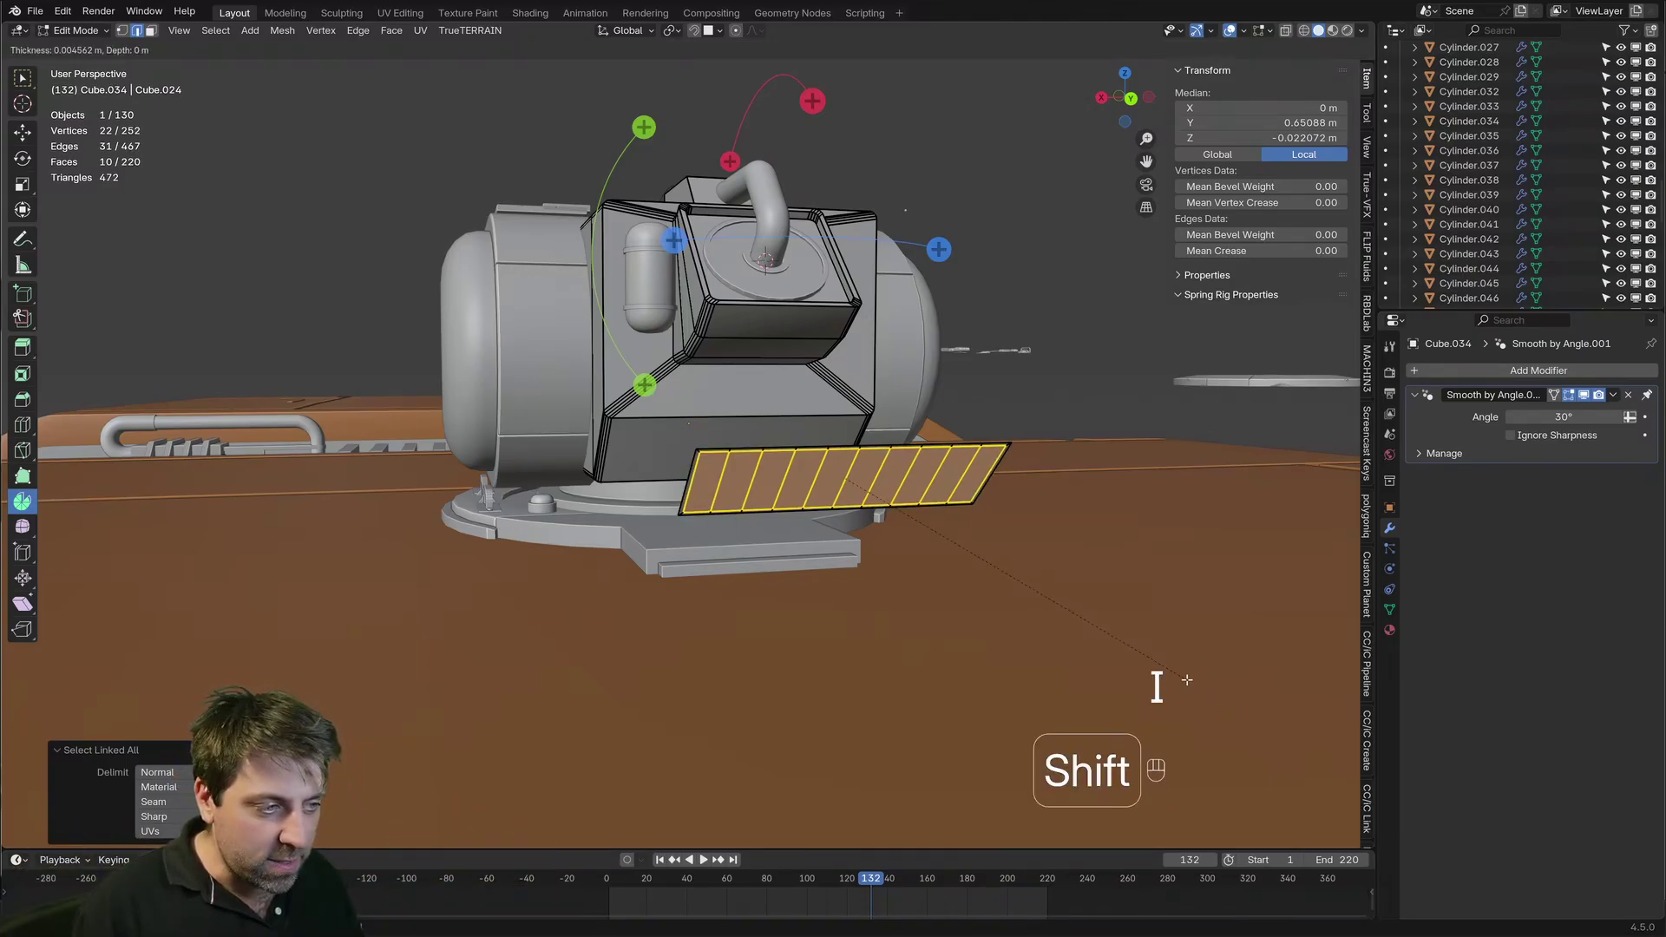
pyautogui.press('i')
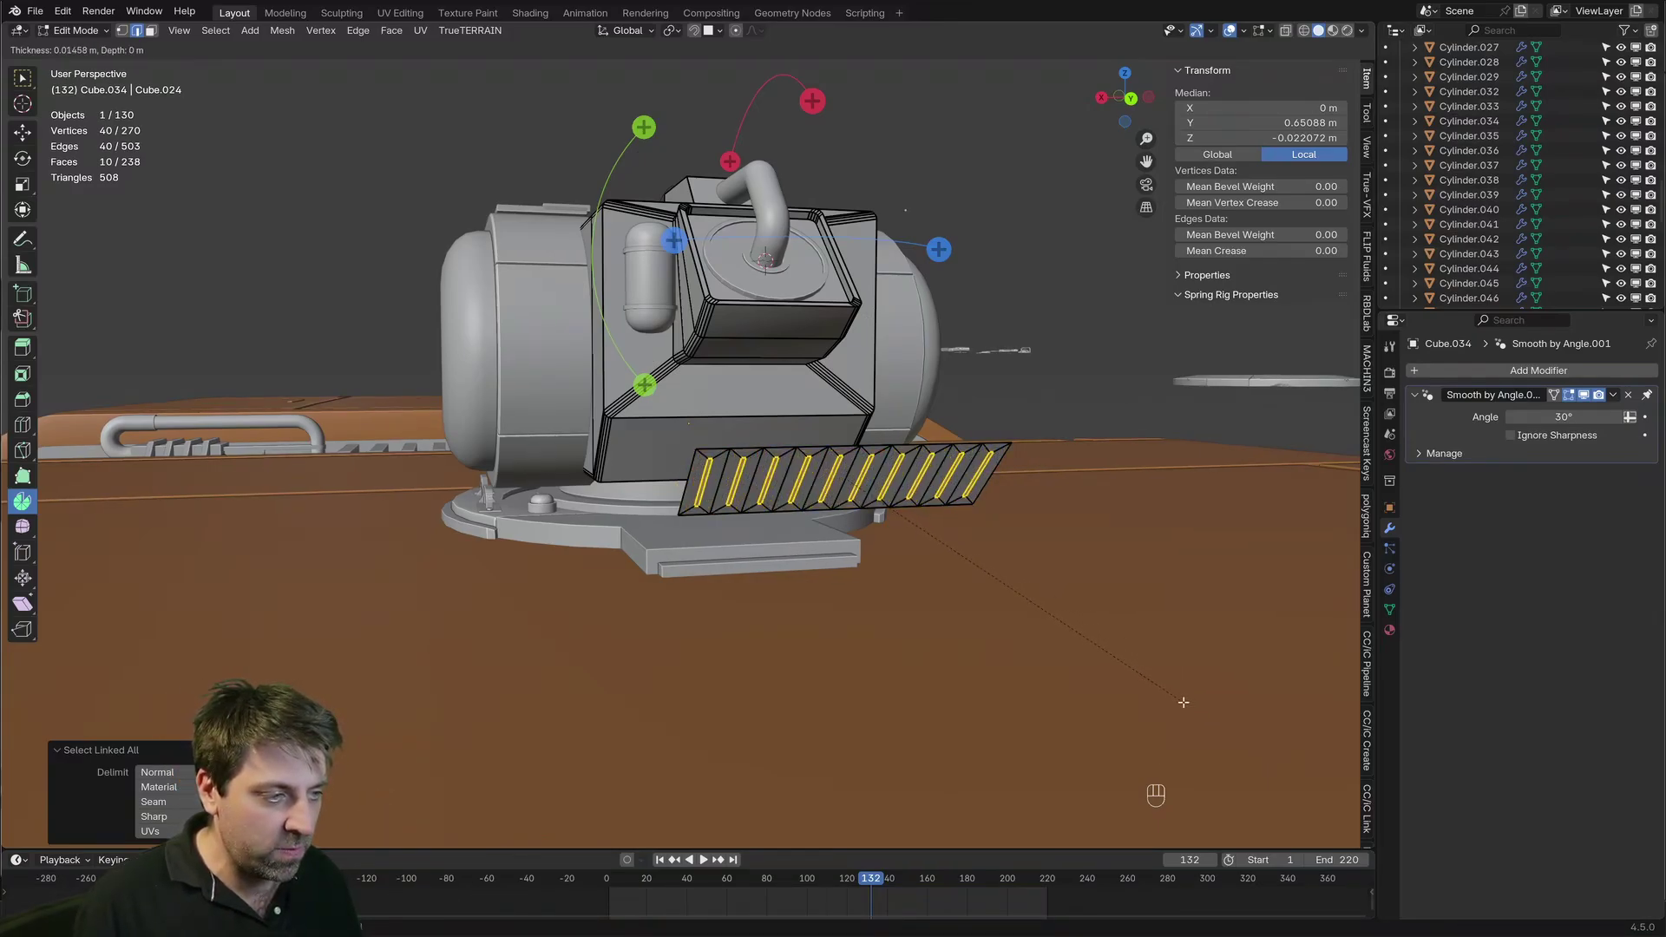
pyautogui.click(1177, 700)
# Delete the connecting frame around the inset faces, leaving ten separate slanted strips
pyautogui.scroll(2, 864, 558)
pyautogui.press('1')
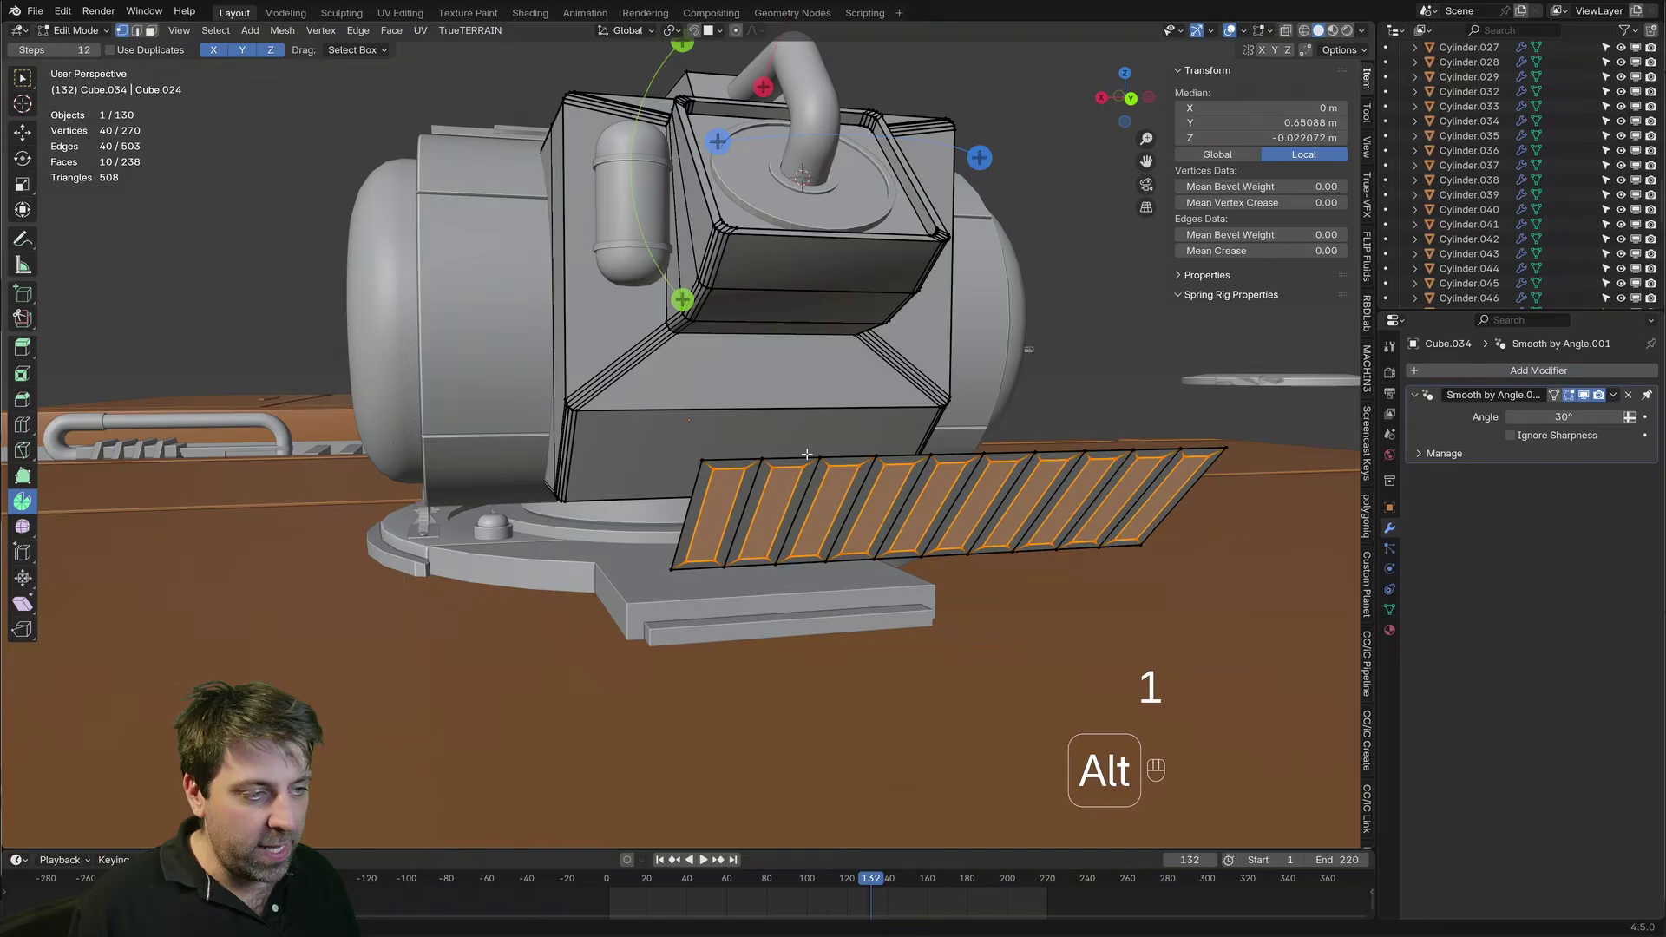
pyautogui.keyDown('alt'); pyautogui.click(807, 454); pyautogui.keyUp('alt')
pyautogui.press('Delete')
pyautogui.click(807, 456)
pyautogui.moveTo(807, 456); pyautogui.dragTo(932, 525, button='middle')
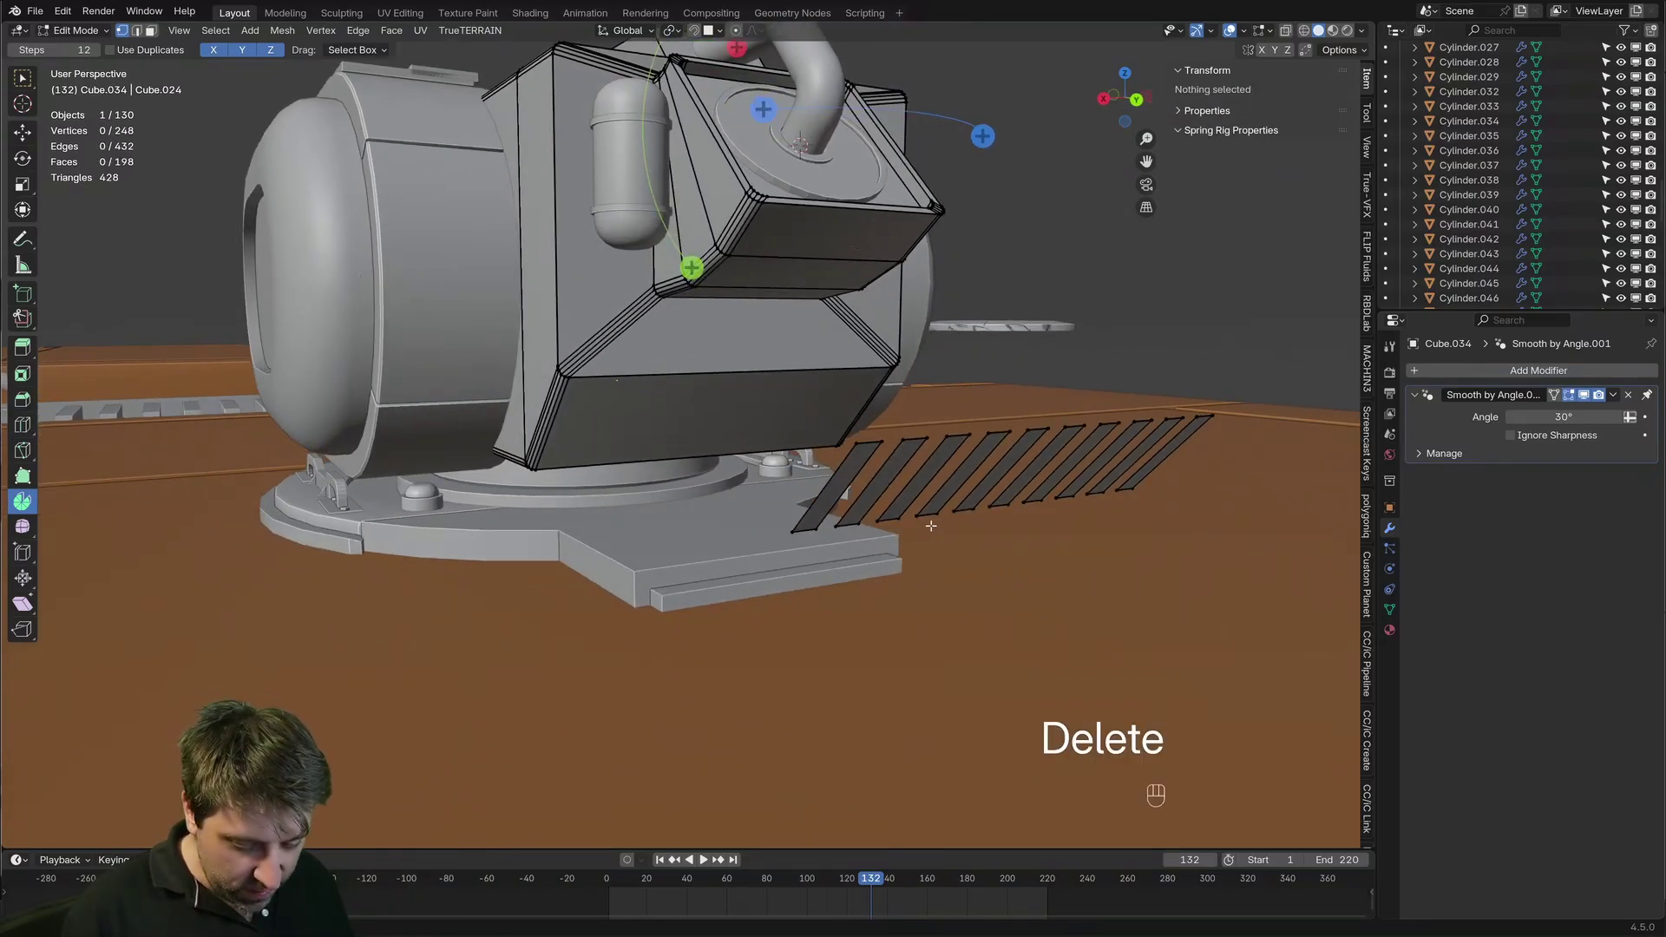
# Select all ten strips and extrude them about 0.024 m along their normal into solid slats
pyautogui.click(902, 523)
pyautogui.press('c')
pyautogui.moveTo(798, 530); pyautogui.dragTo(1146, 490)
pyautogui.rightClick(1249, 490)
pyautogui.hotkey('ctrl', 'l')
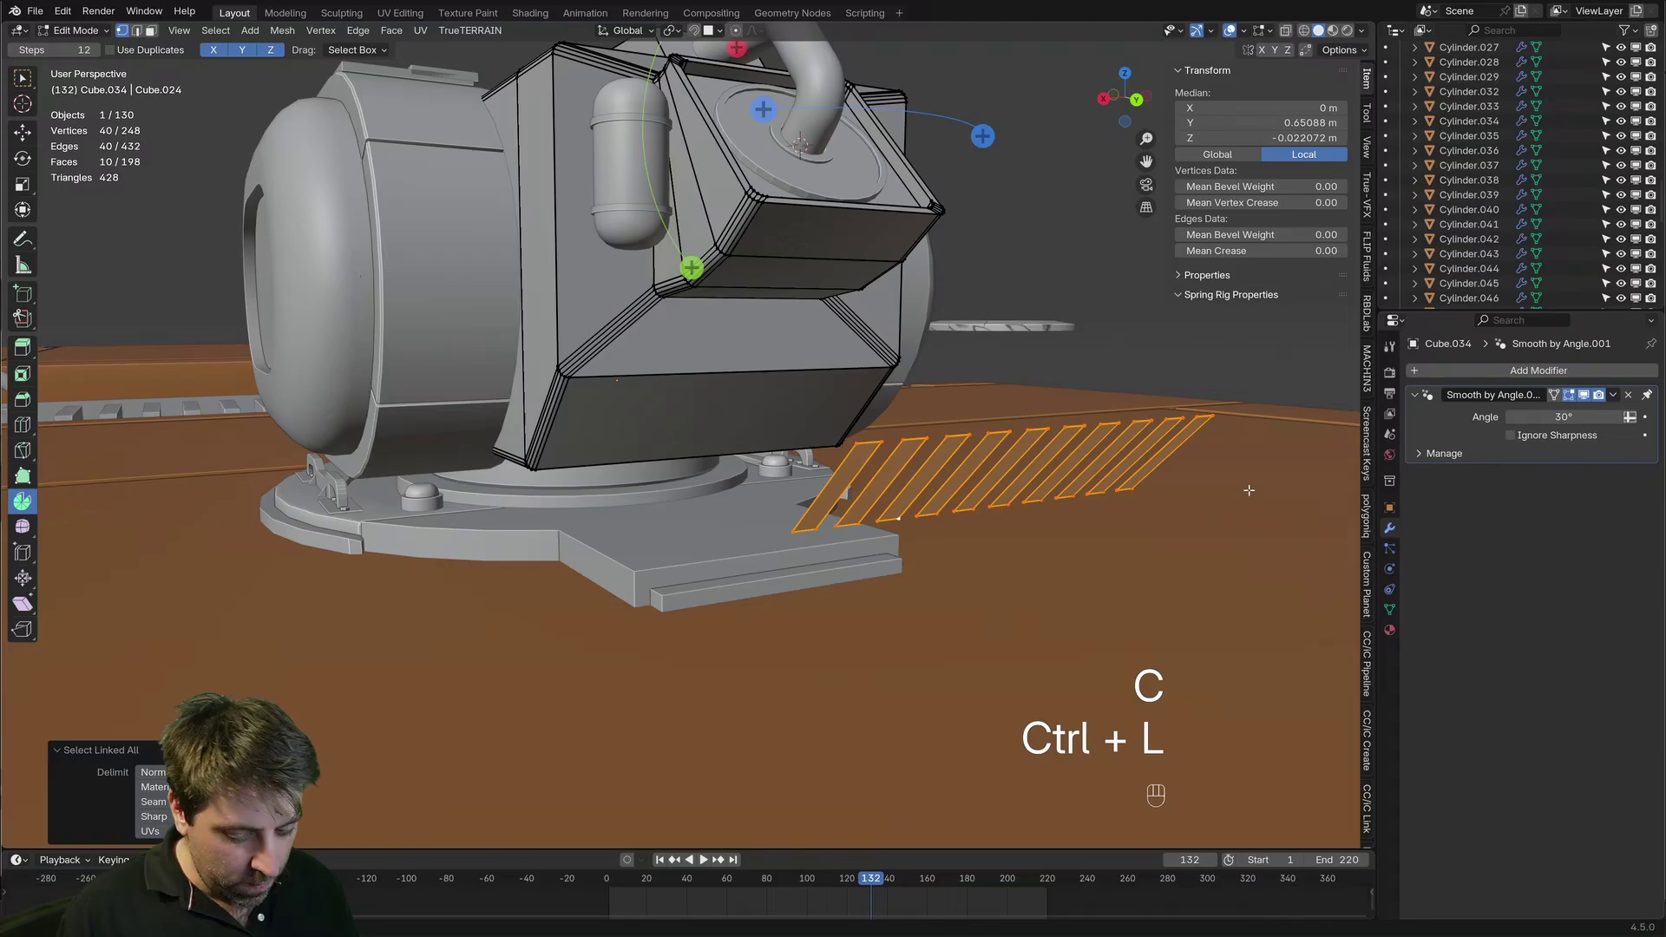
pyautogui.press('e')
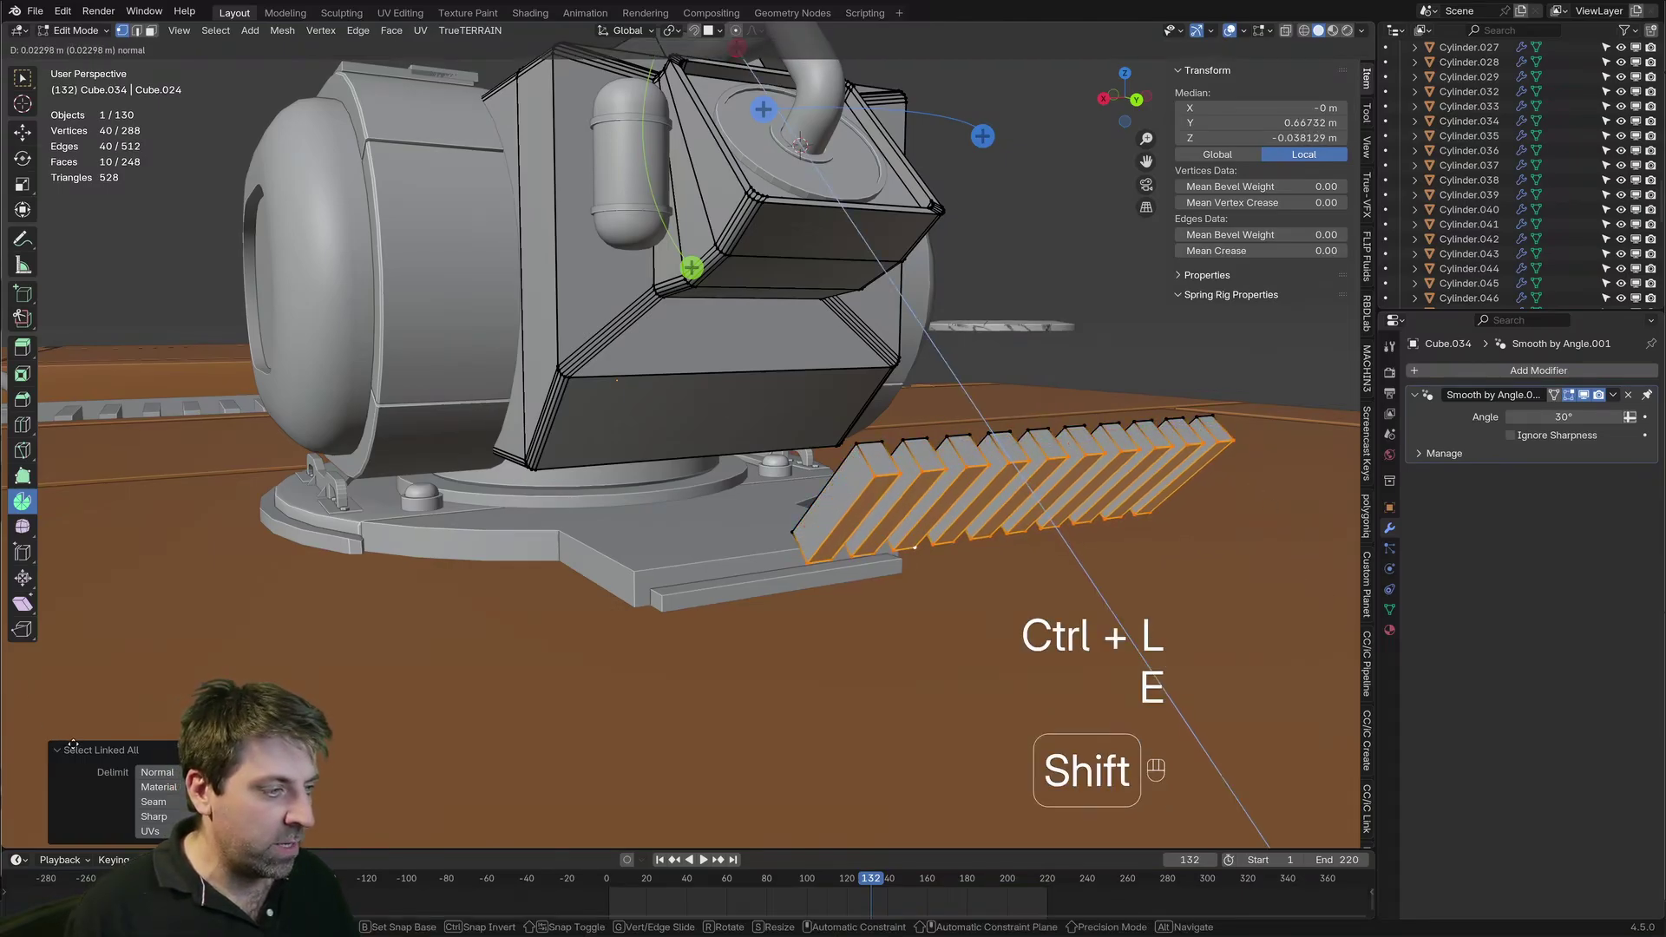
pyautogui.keyDown('shift'); pyautogui.click(87, 753); pyautogui.keyUp('shift')
# Select the complete linked slats and move them about 0.417 m along negative Y onto the housing's lower slanted face
pyautogui.hotkey('ctrl', 'l')
pyautogui.press('g')
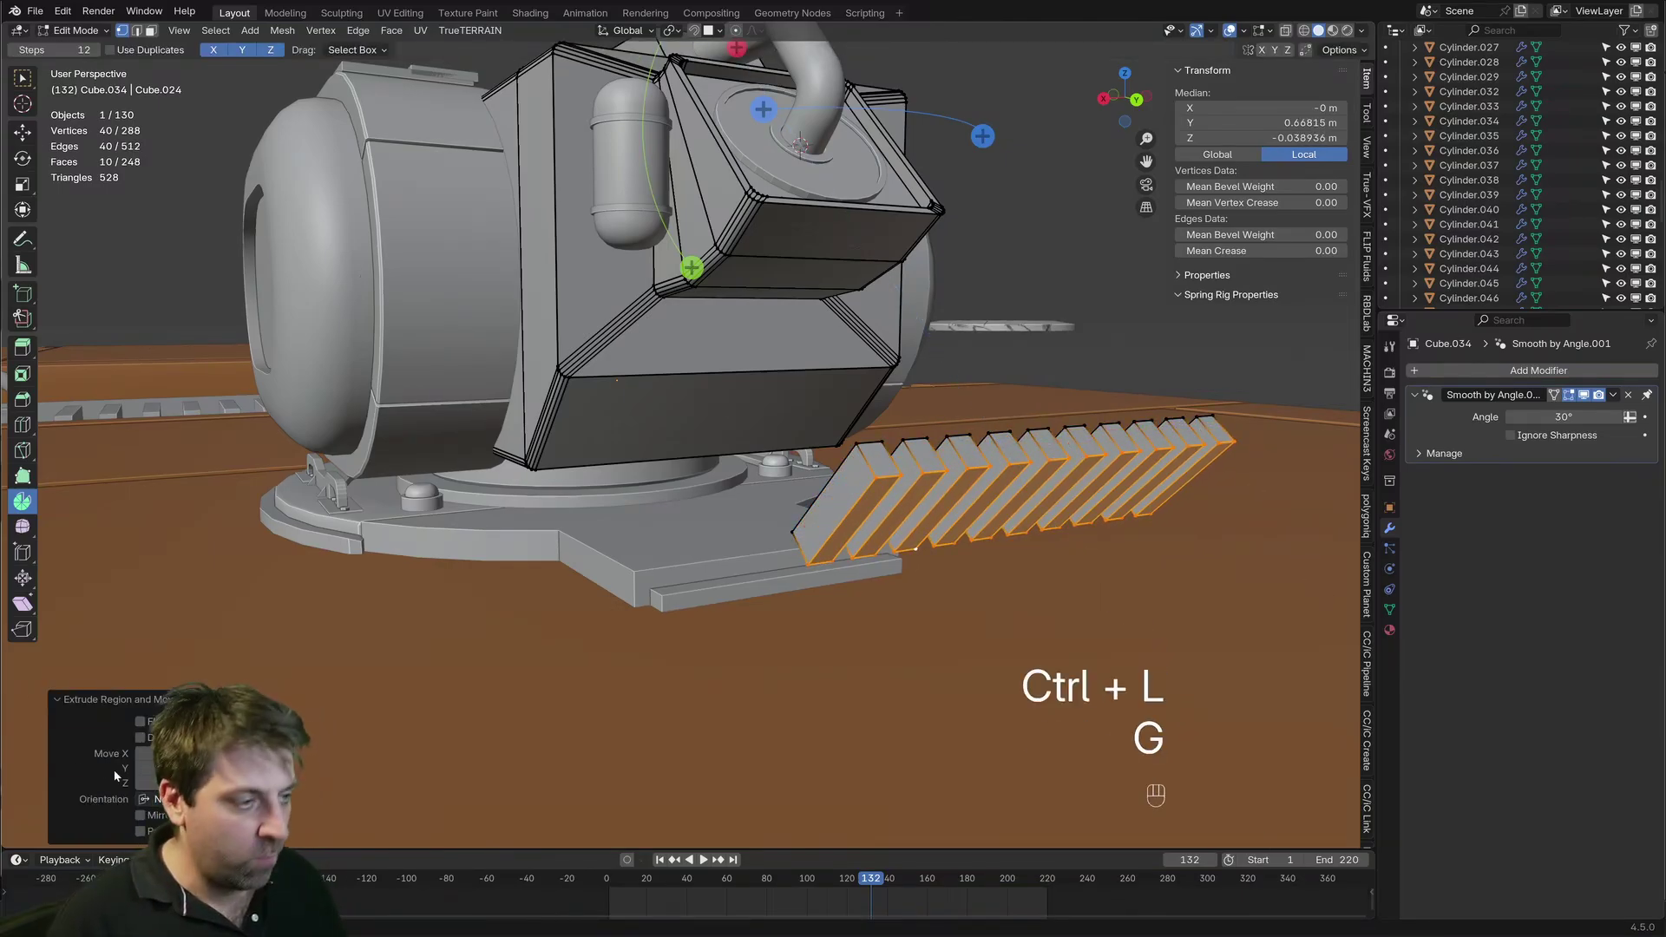
pyautogui.hotkey('ctrl', 'l')
pyautogui.press('g')
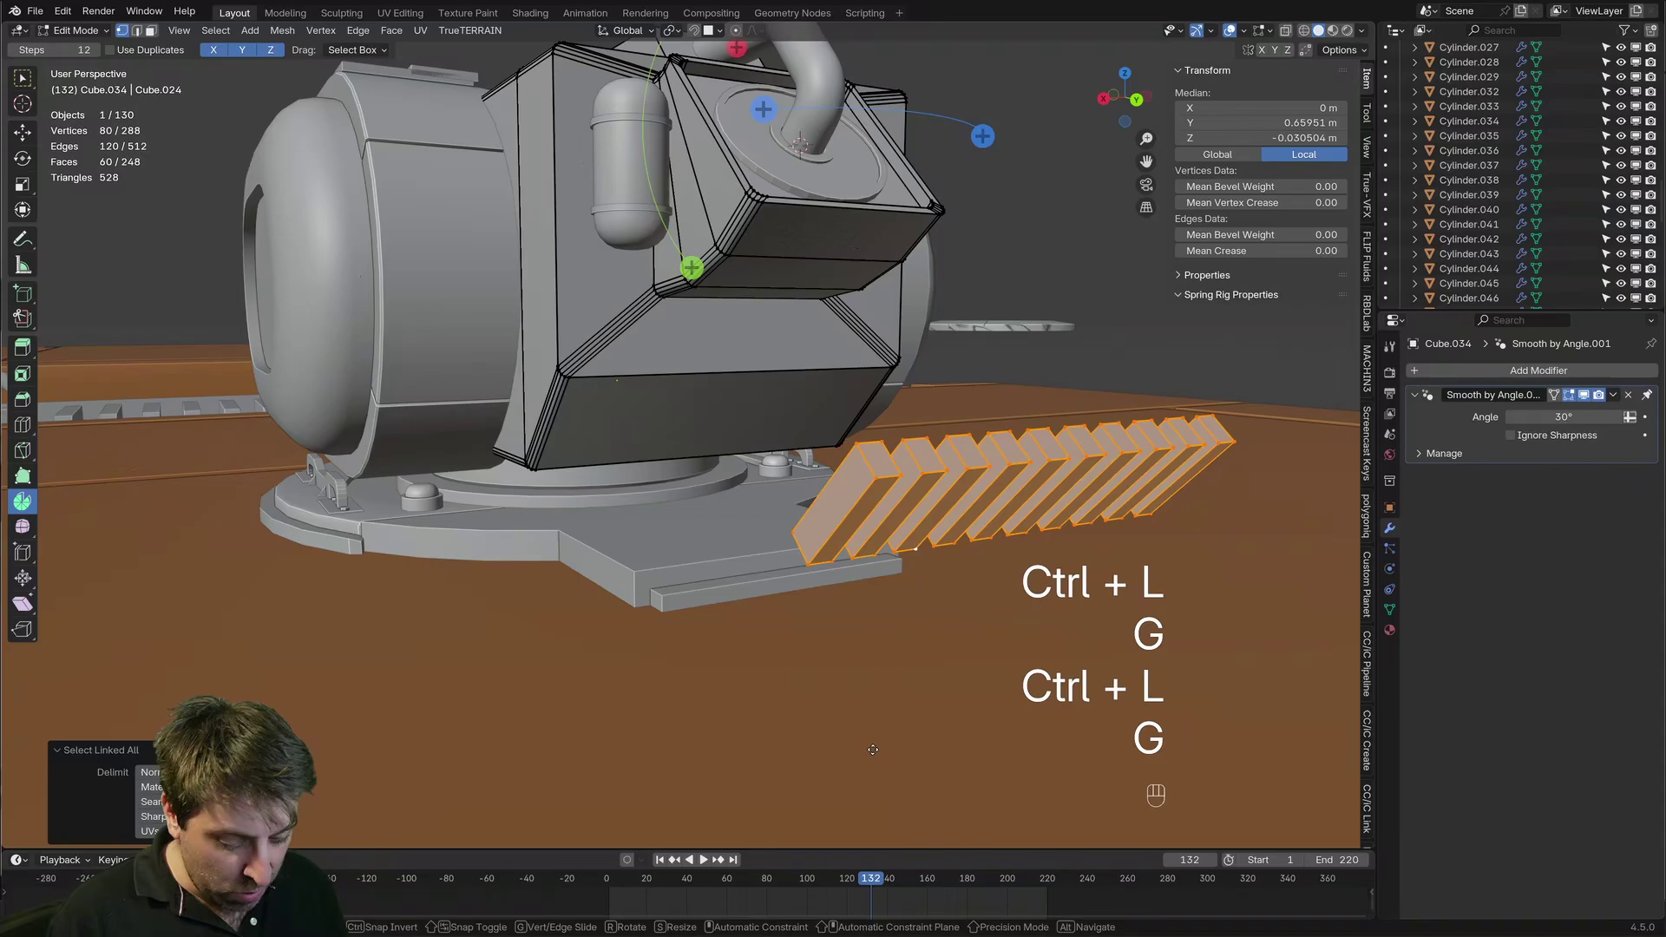
pyautogui.press('y')
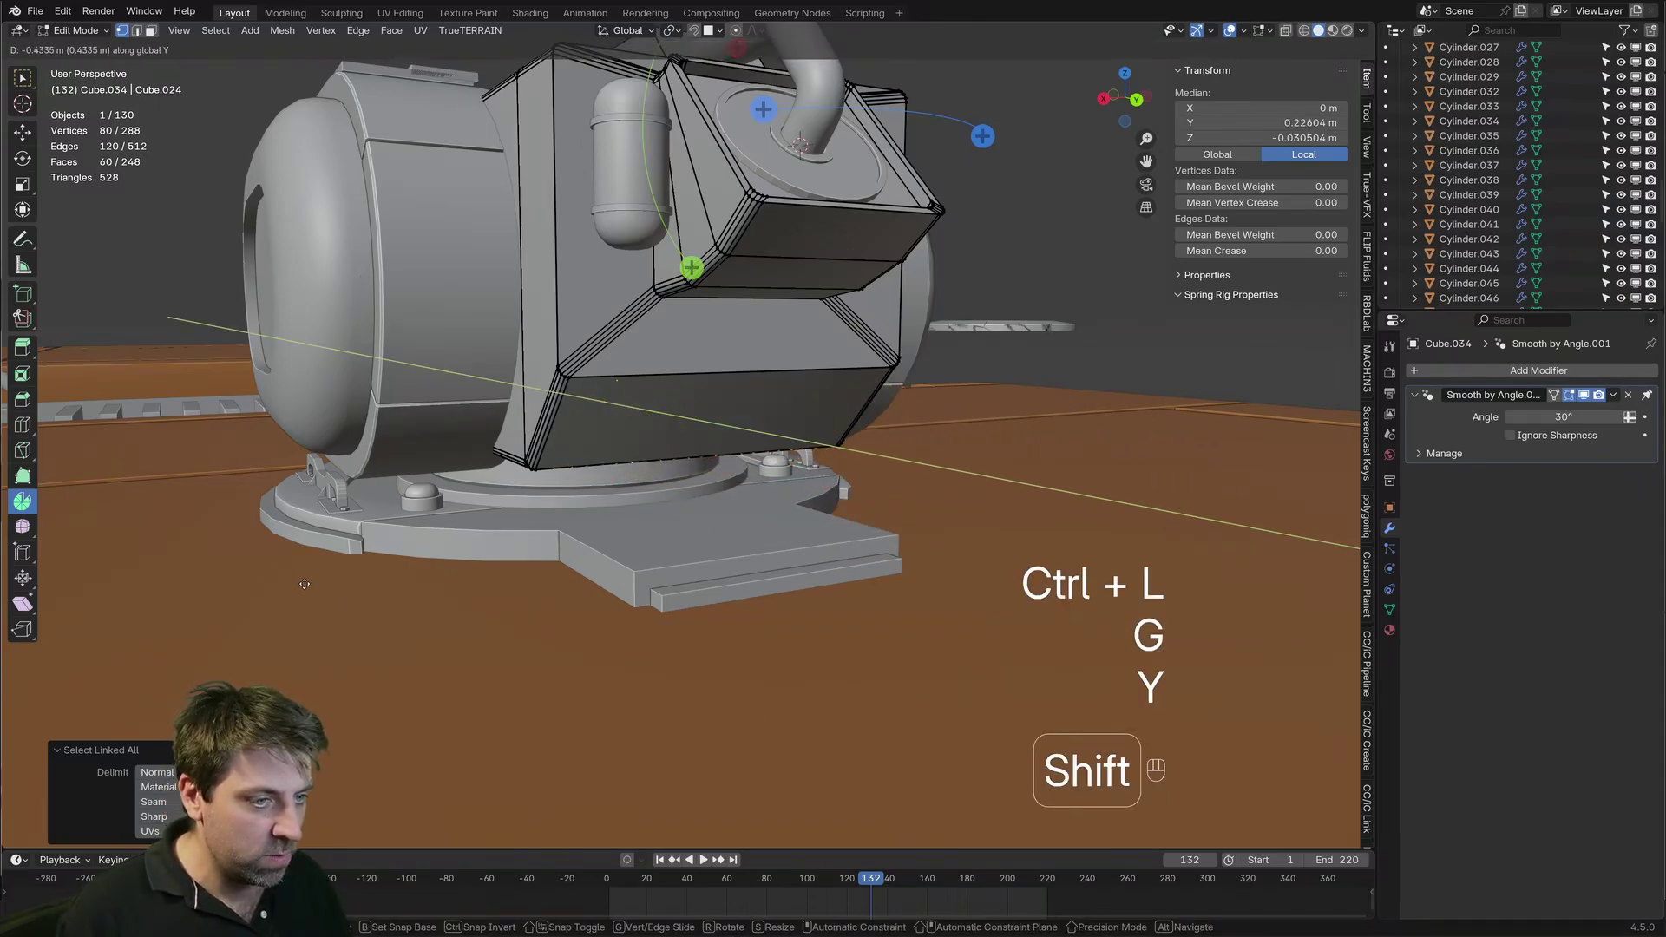
pyautogui.keyDown('shift'); pyautogui.click(384, 614); pyautogui.keyUp('shift')
# Examine the turret on the hull in rendered shading, from the rear vents round to the ends of the barrels
pyautogui.moveTo(384, 615); pyautogui.dragTo(322, 607, button='middle')
pyautogui.scroll(-8, 770, 554)
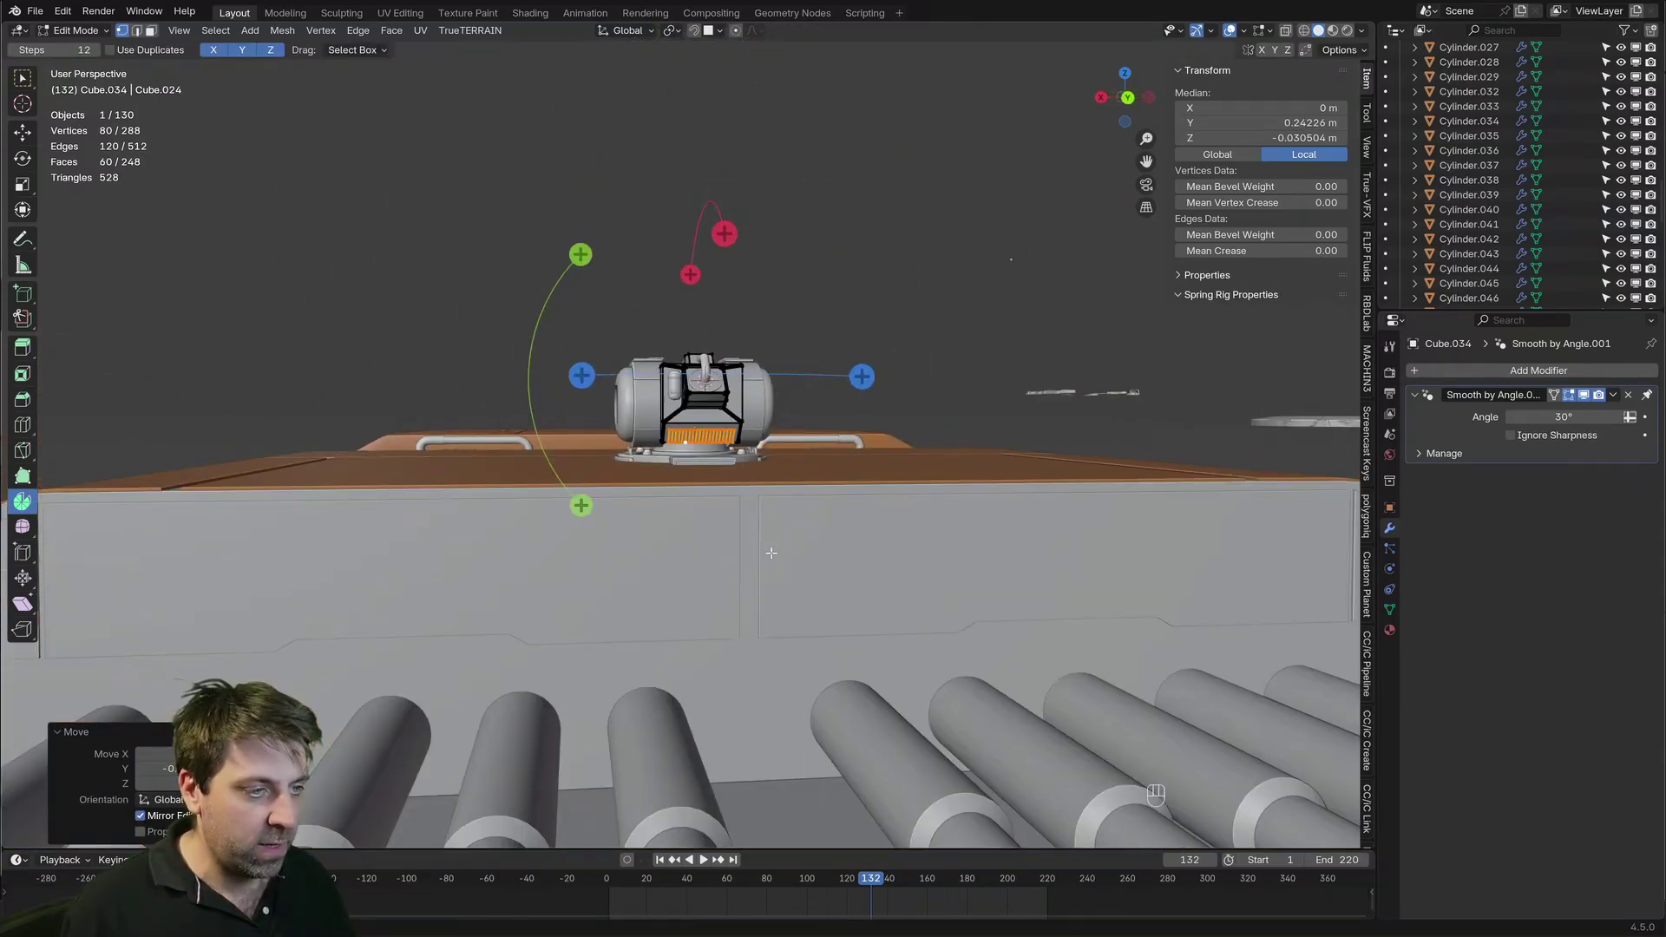
pyautogui.moveTo(769, 555); pyautogui.dragTo(859, 590, button='middle')
pyautogui.press('Tab')
pyautogui.click(932, 356)
pyautogui.moveTo(773, 486); pyautogui.dragTo(625, 534, button='middle')
pyautogui.scroll(3, 1004, 460)
pyautogui.click(1346, 30)
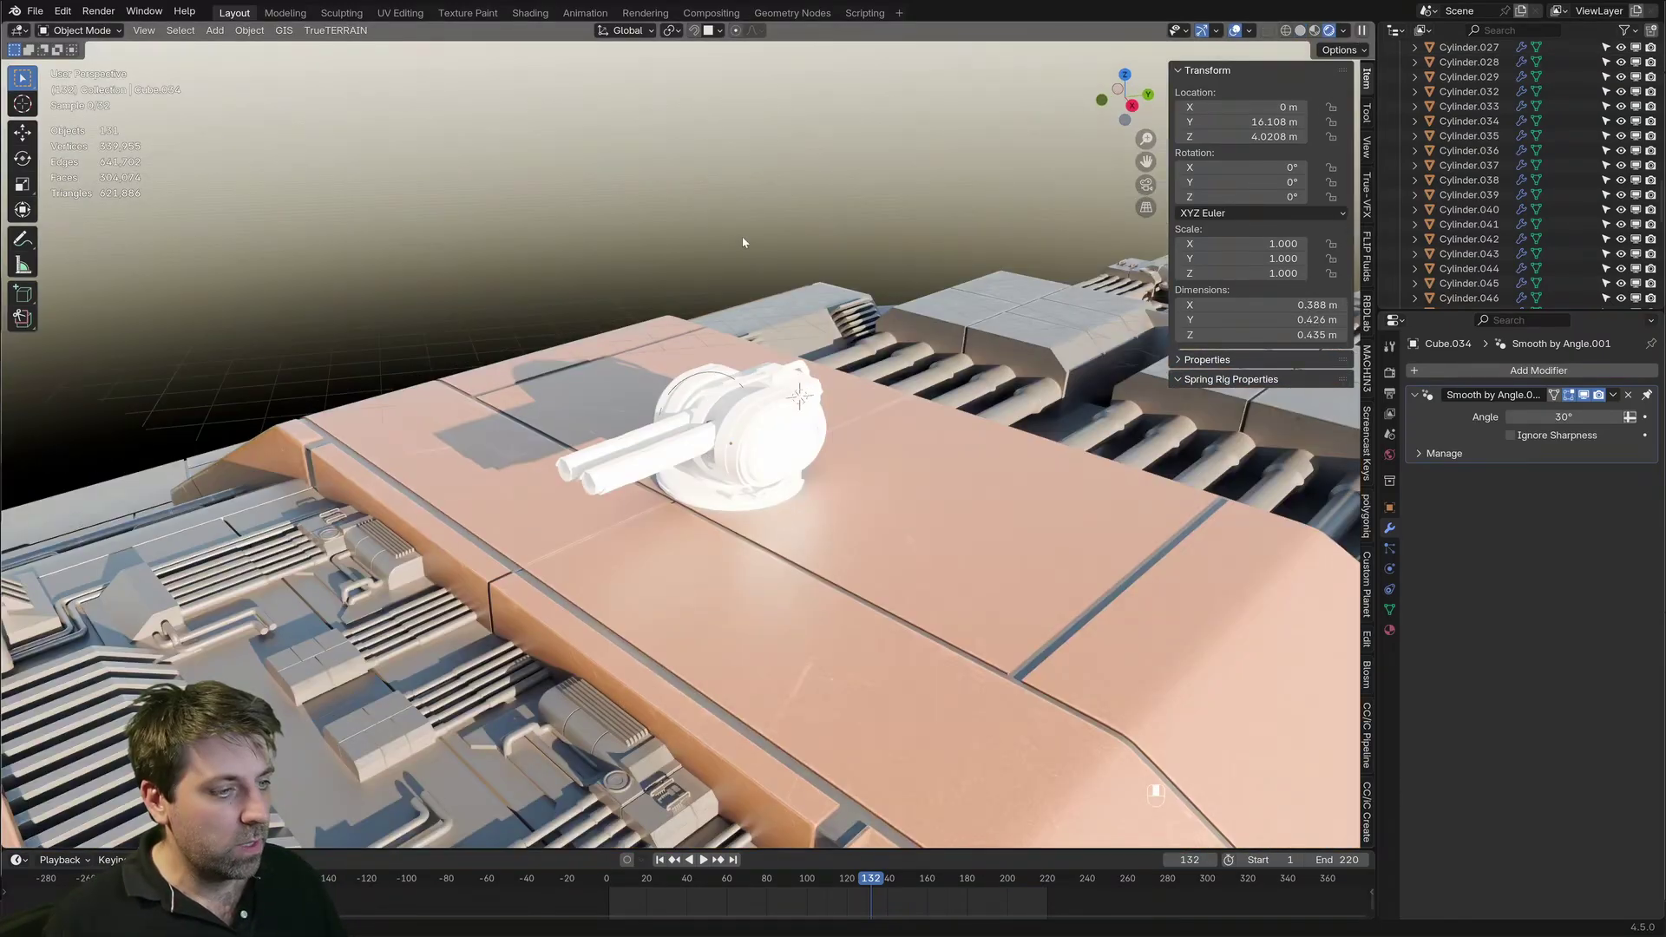
pyautogui.moveTo(742, 236)
pyautogui.mouseDown(button='middle')
pyautogui.moveTo(625, 242)
pyautogui.moveTo(818, 247)
pyautogui.mouseUp(button='middle')
pyautogui.scroll(2, 818, 247)
pyautogui.moveTo(611, 547); pyautogui.dragTo(645, 522, button='middle')
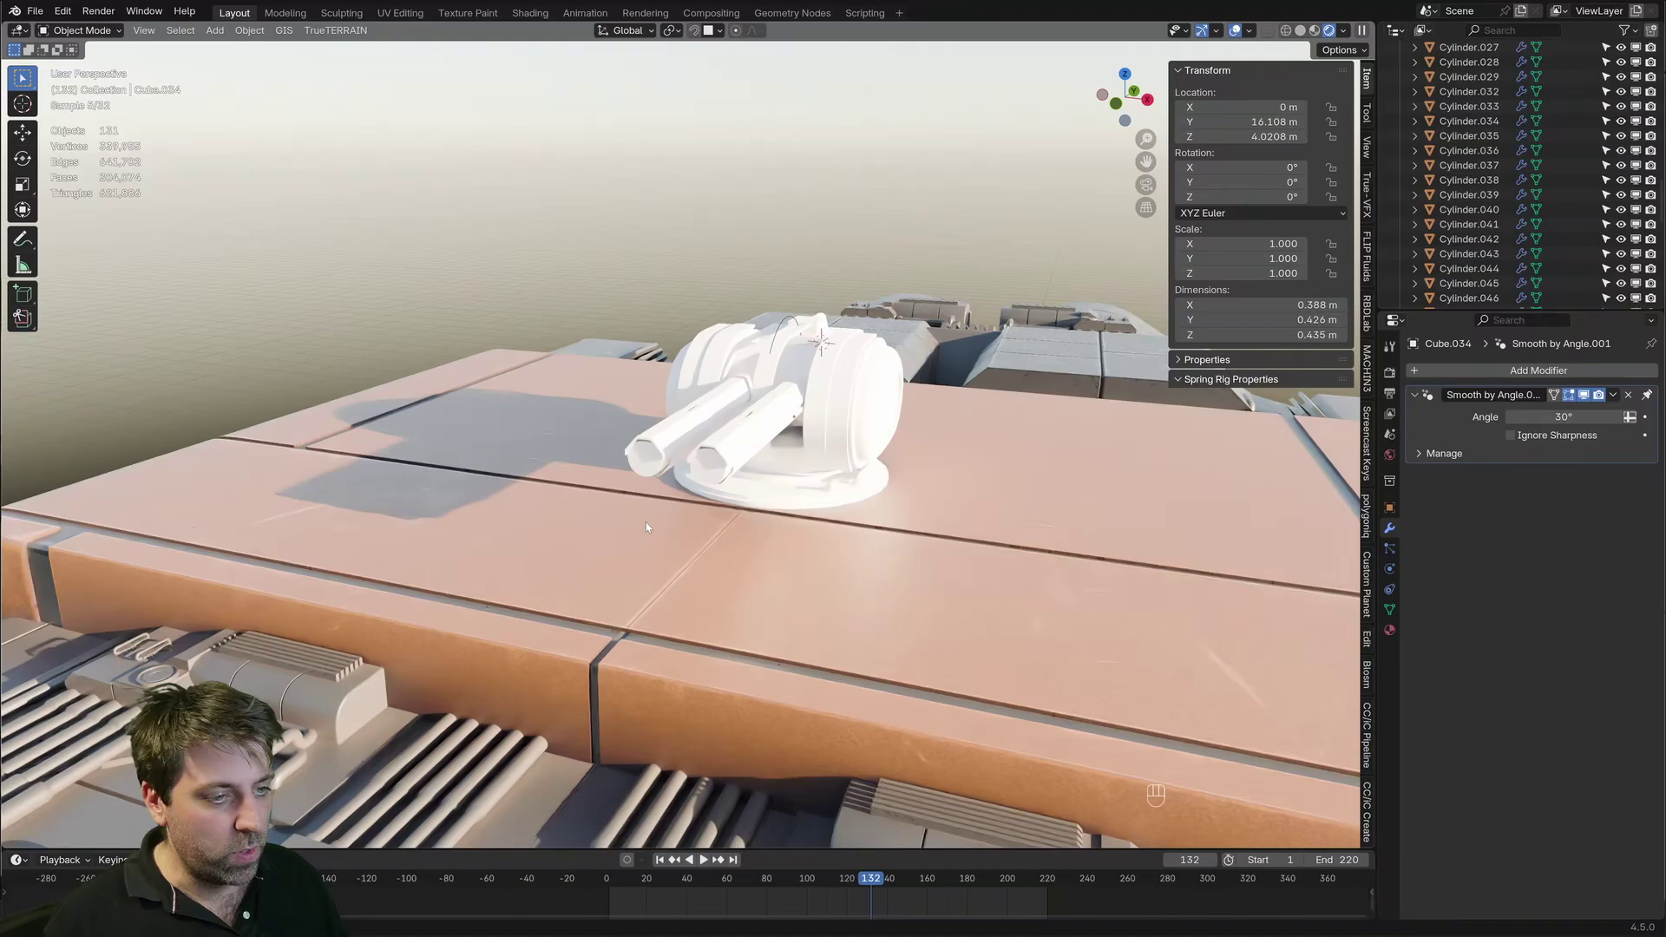
pyautogui.scroll(4, 646, 523)
pyautogui.scroll(2, 753, 532)
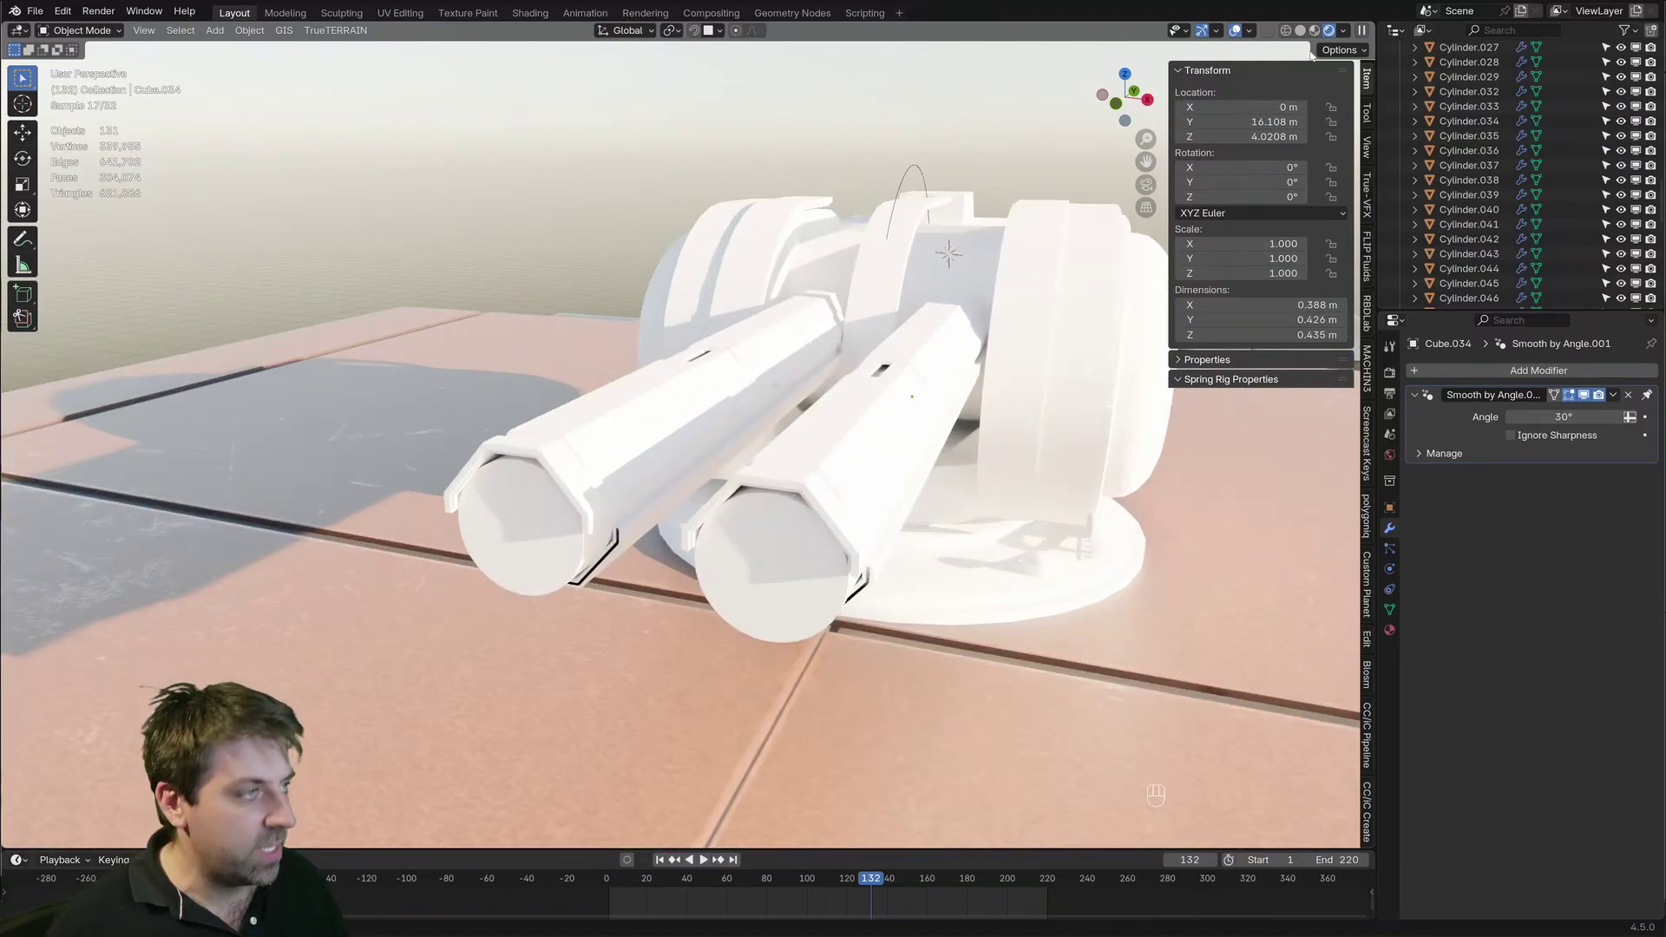
pyautogui.moveTo(870, 534); pyautogui.dragTo(866, 526, button='middle')
pyautogui.scroll(2, 866, 526)
pyautogui.scroll(-1, 866, 525)
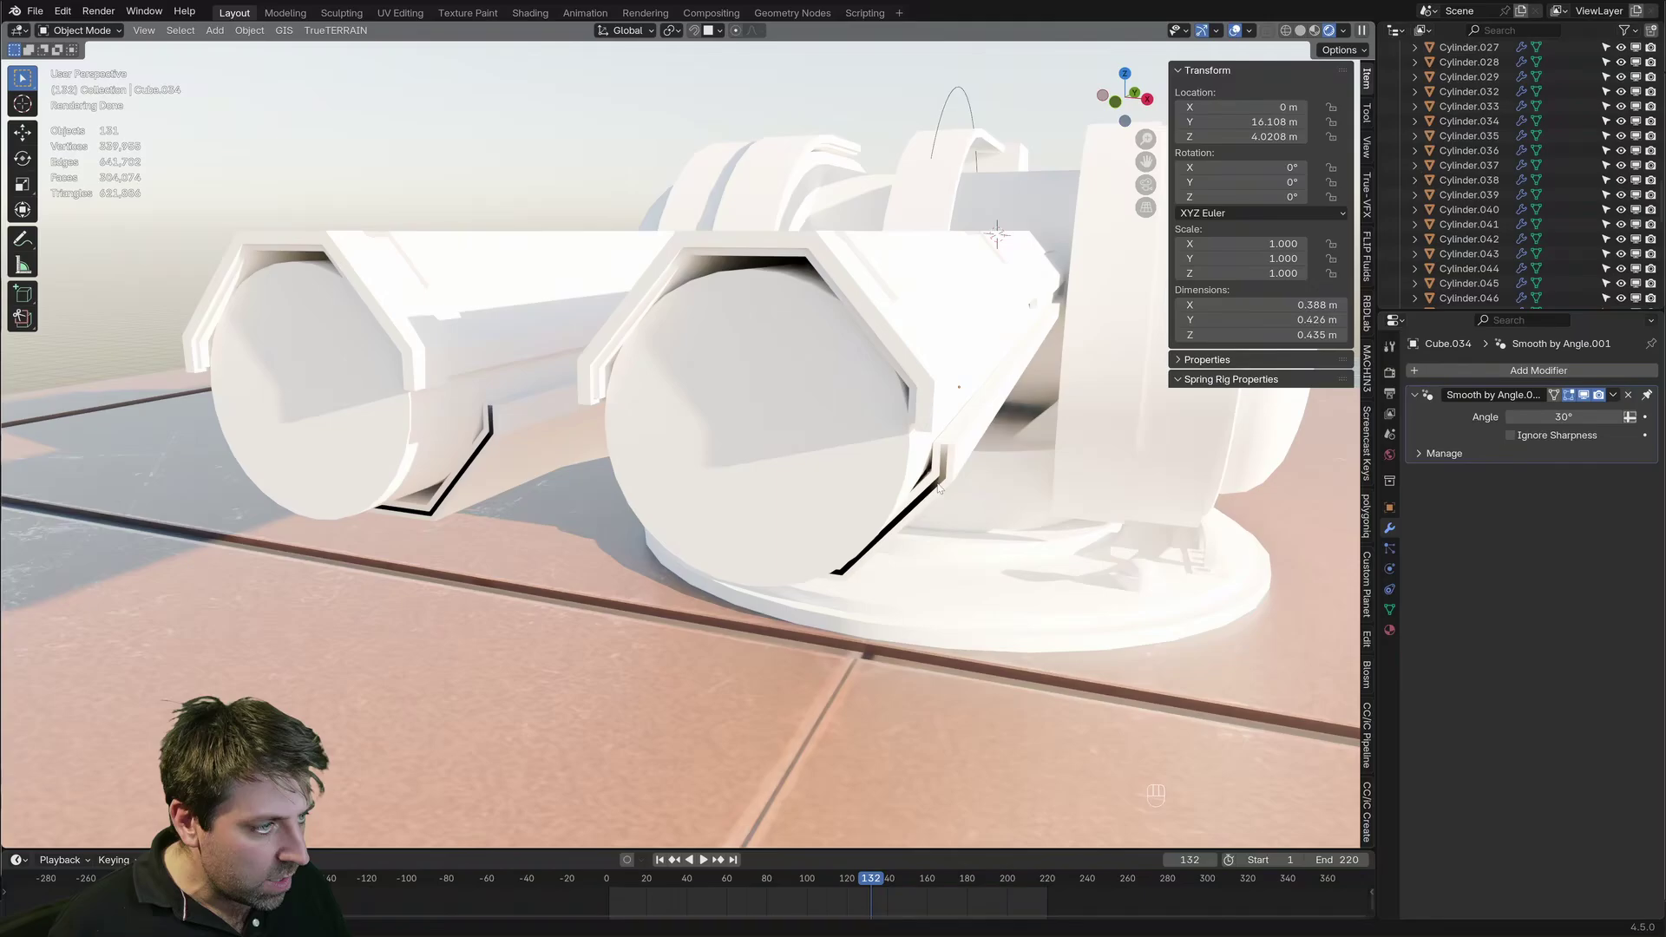
# In solid shading, move the front edges of the guard strip beneath the barrel about 0.002 m along negative Y
pyautogui.click(1300, 30)
pyautogui.scroll(4, 559, 258)
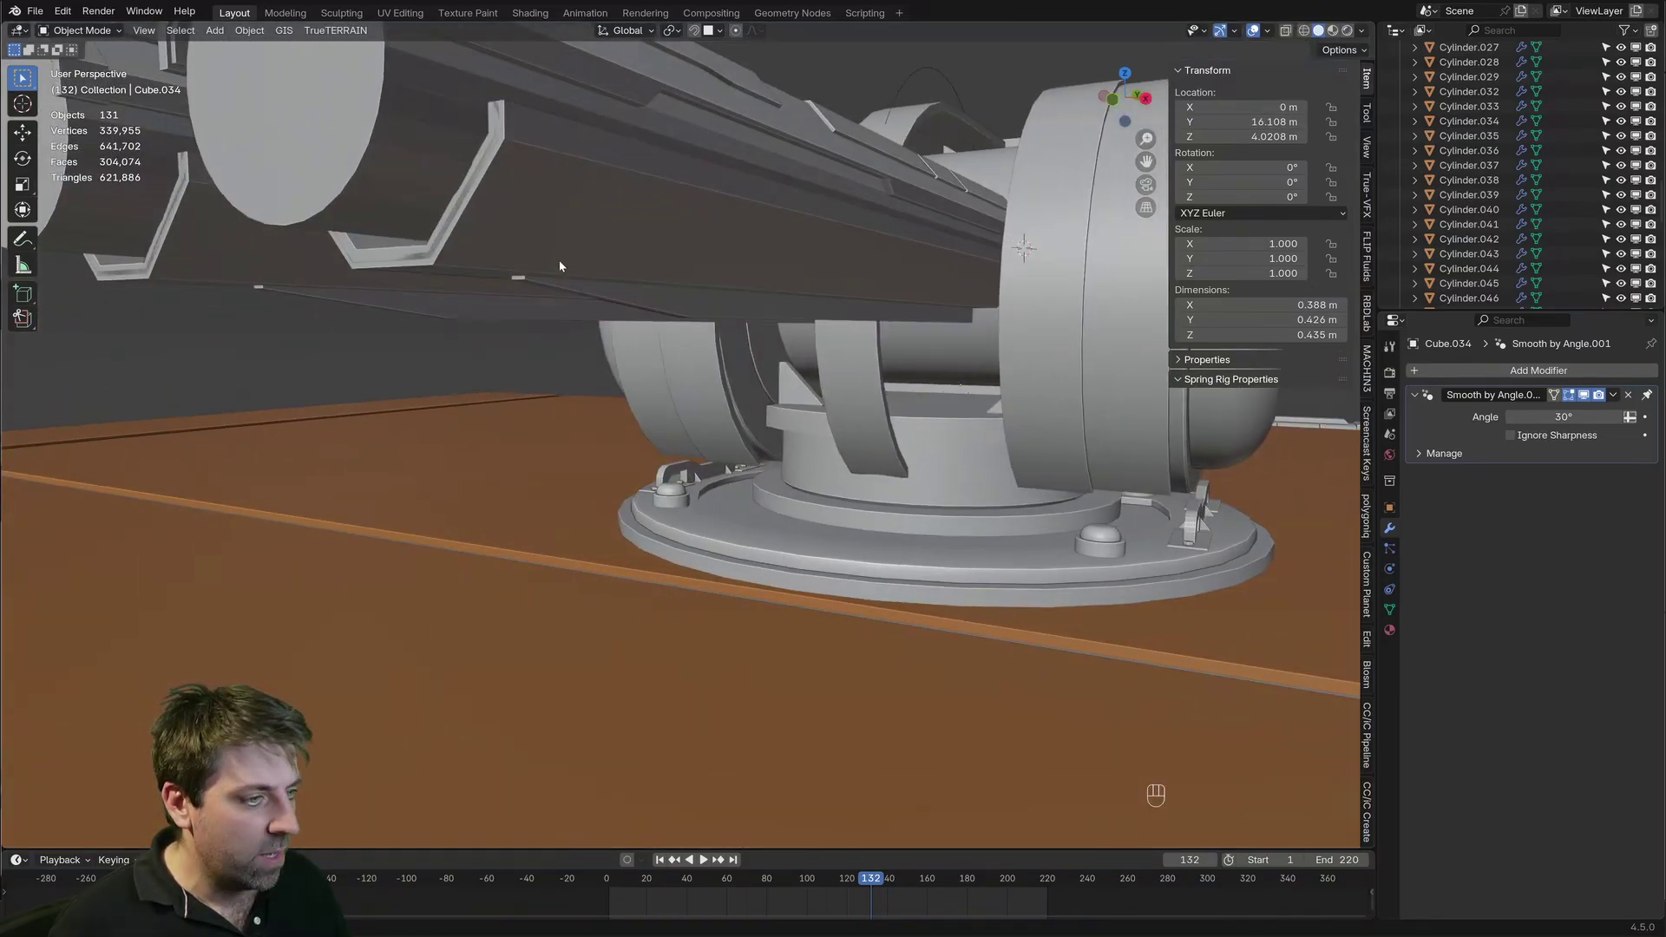
pyautogui.click(524, 194)
pyautogui.press('Tab')
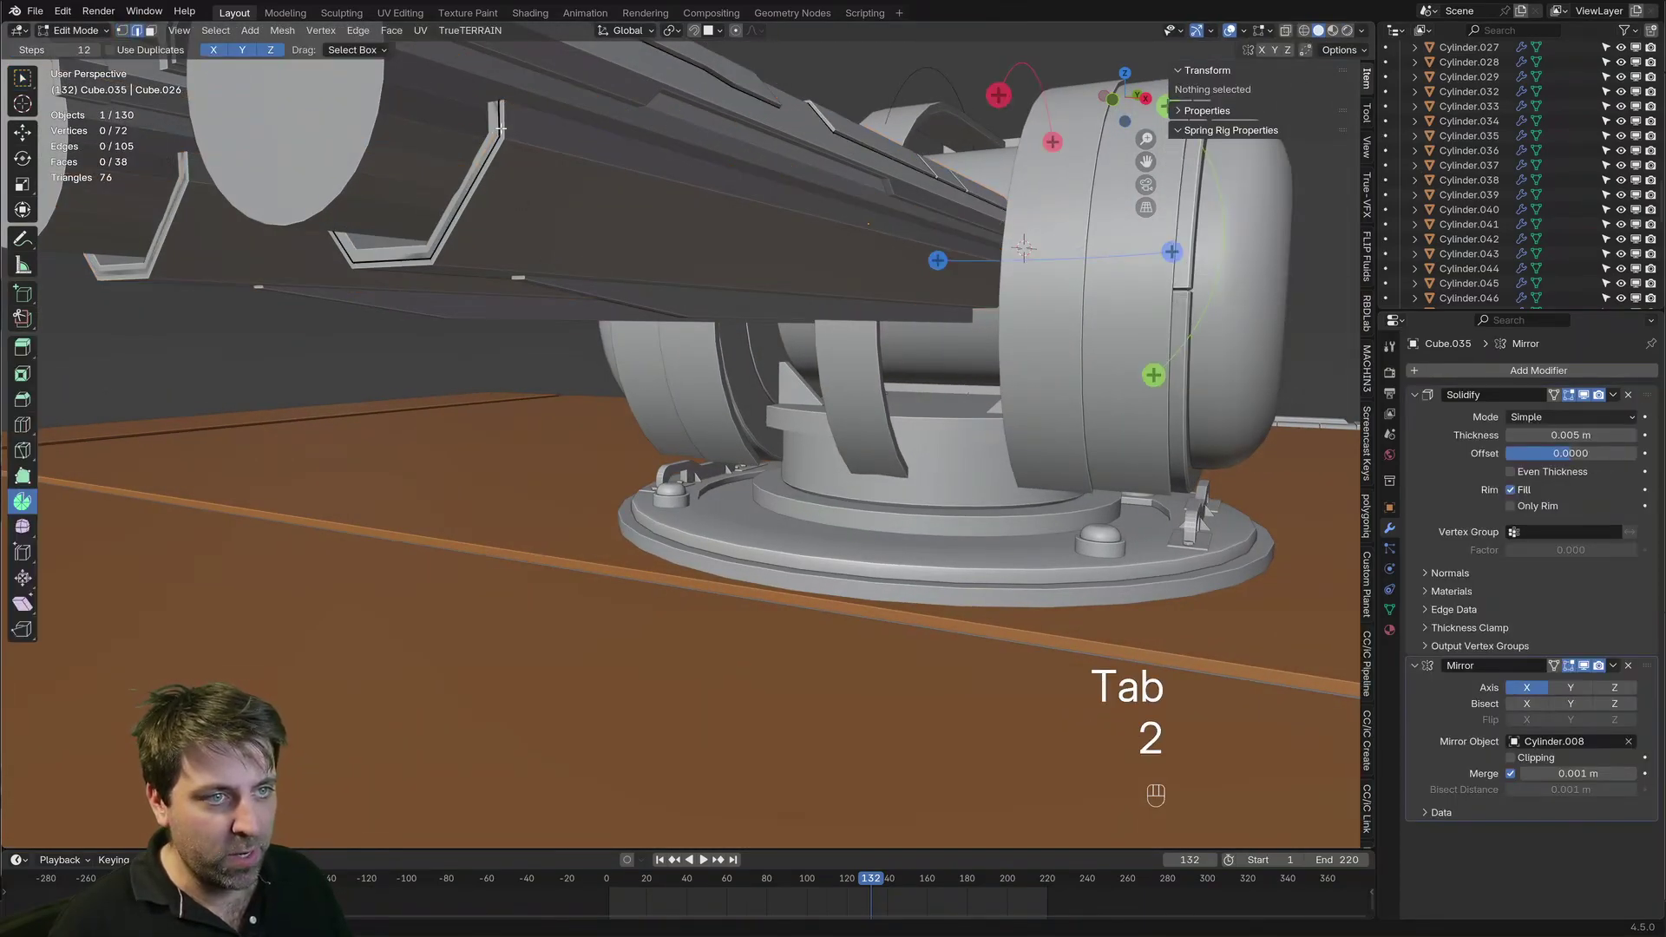
pyautogui.click(501, 128)
pyautogui.keyDown('alt'); pyautogui.click(488, 160); pyautogui.keyUp('alt')
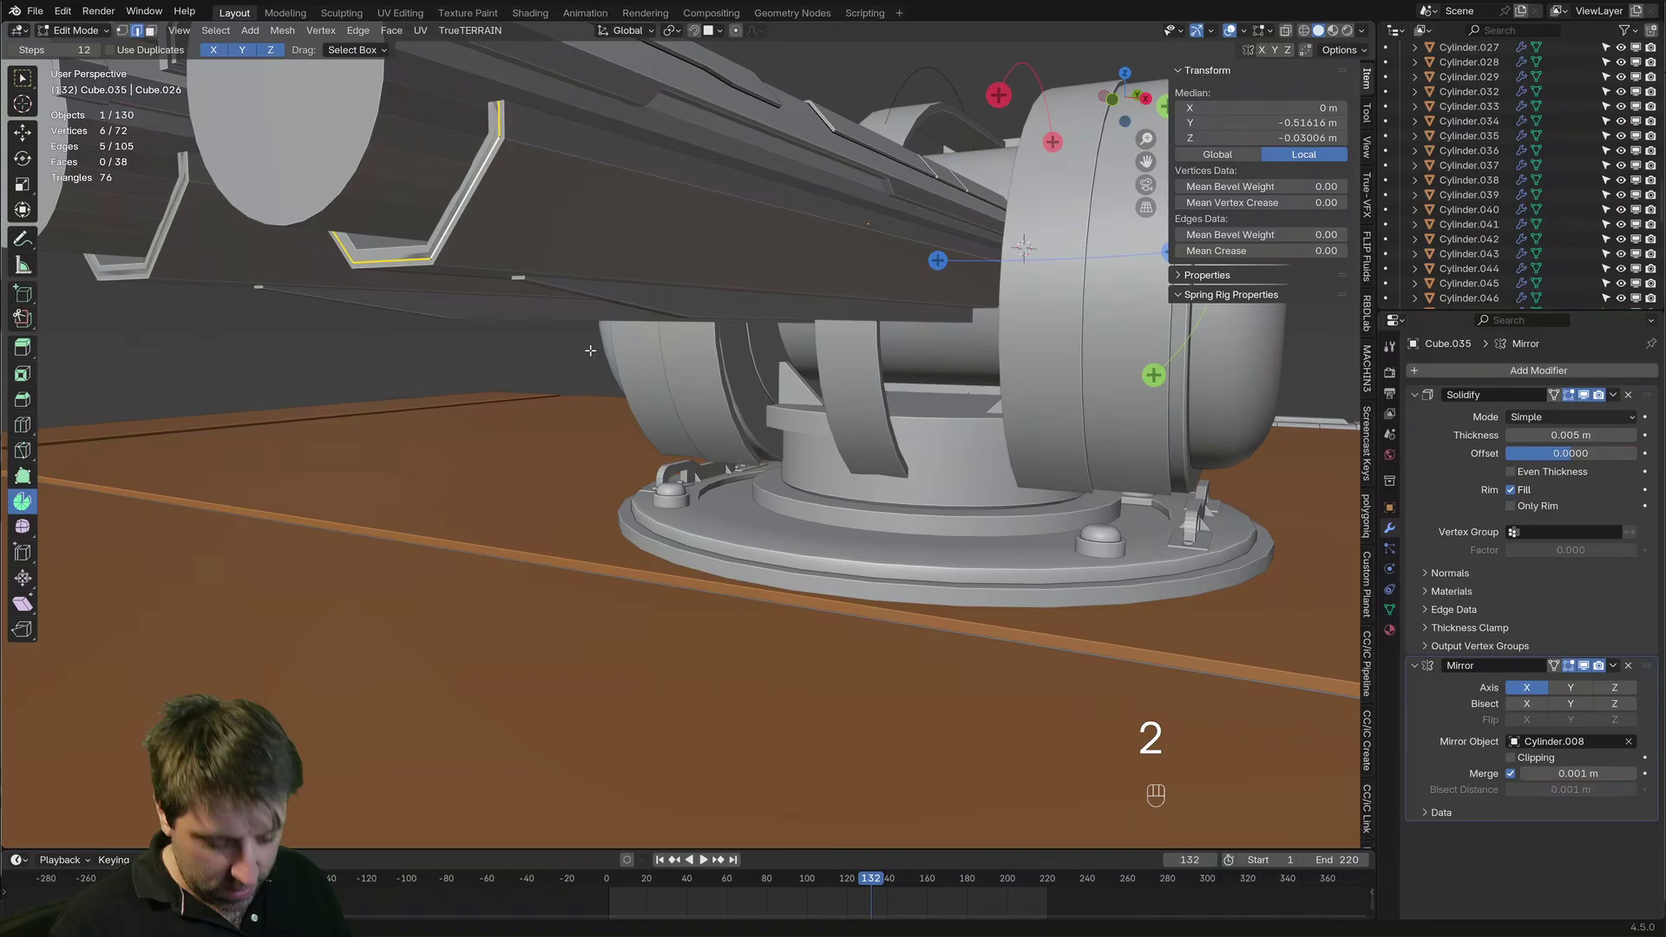
pyautogui.press('g')
pyautogui.press('y')
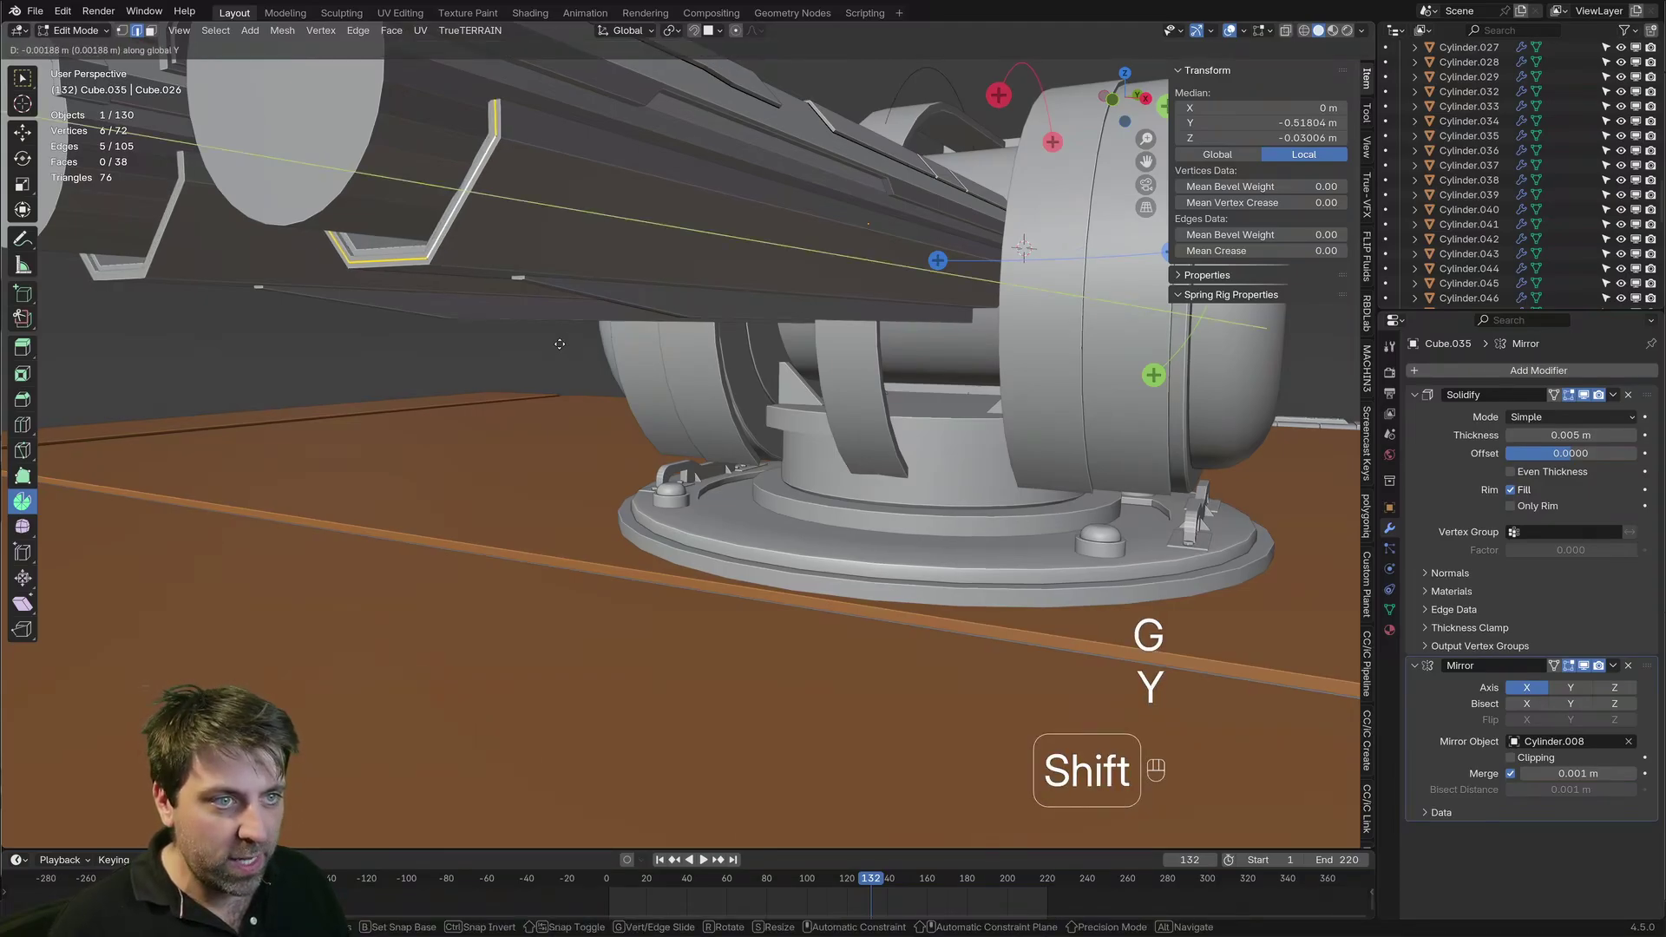
pyautogui.click(554, 344)
# Leave the guard strip and select the round front end face of the near barrel in face mode
pyautogui.scroll(-4, 568, 351)
pyautogui.press('Tab')
pyautogui.press('Tab')
pyautogui.moveTo(555, 343); pyautogui.dragTo(718, 372, button='middle')
pyautogui.scroll(2, 677, 395)
pyautogui.press('3')
pyautogui.click(677, 395)
pyautogui.press('Tab')
pyautogui.click(677, 395)
pyautogui.press('Tab')
pyautogui.scroll(5, 677, 395)
pyautogui.press('3')
pyautogui.click(738, 384)
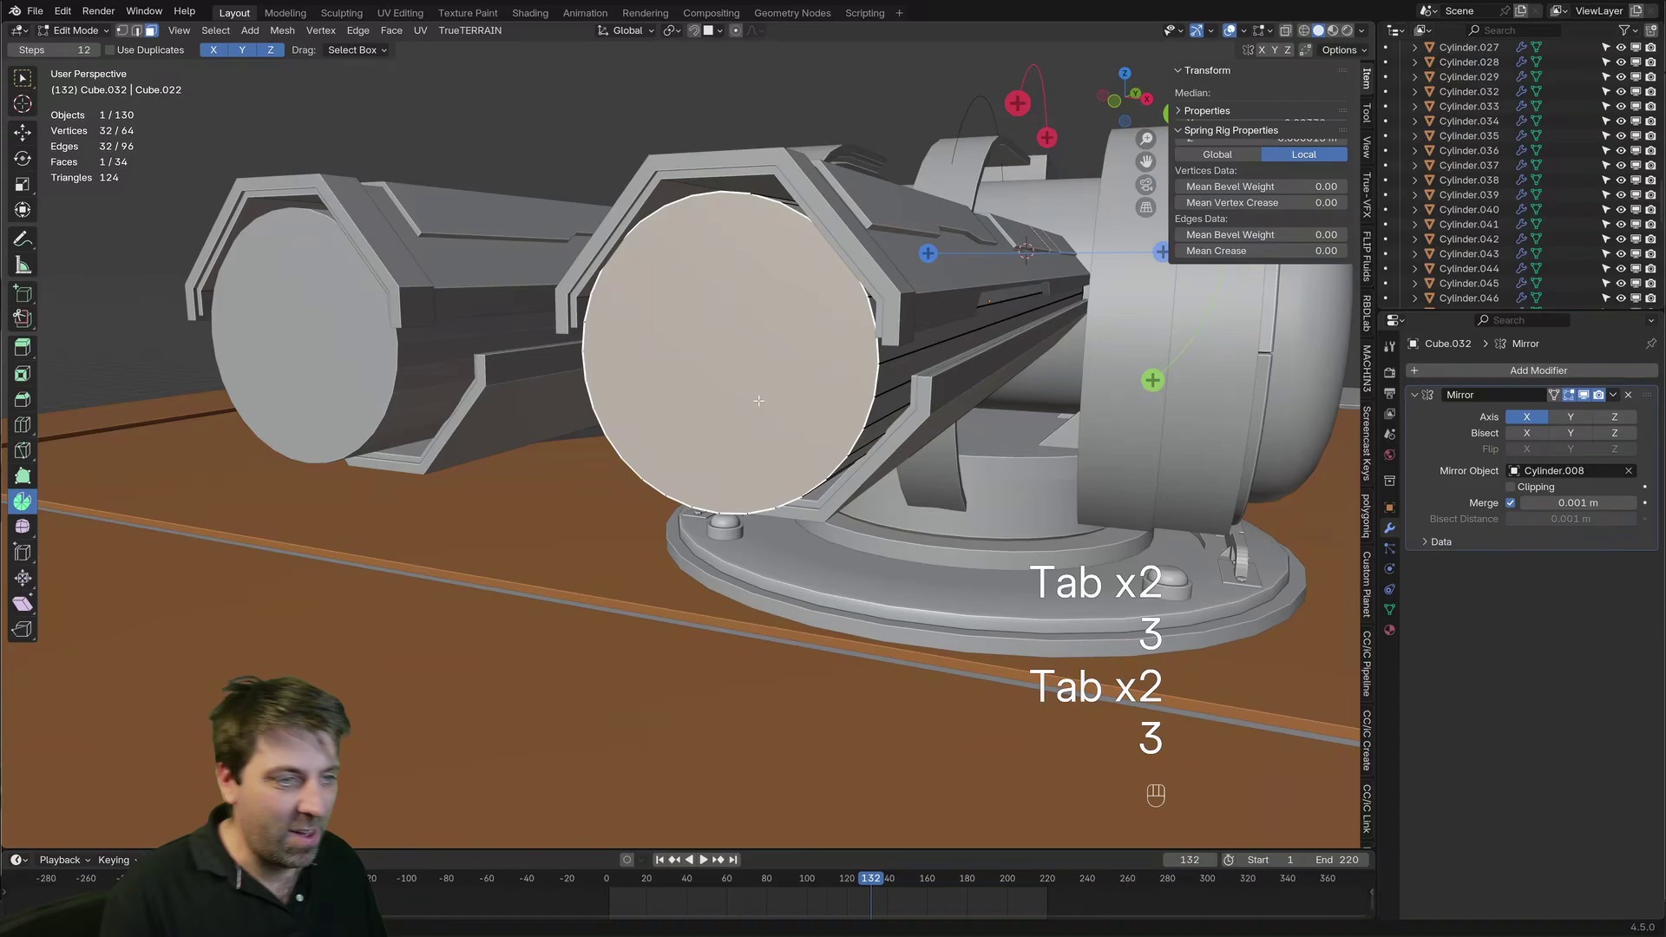
# Try insetting the barrel's front end face twice and undo each inset
pyautogui.press('i')
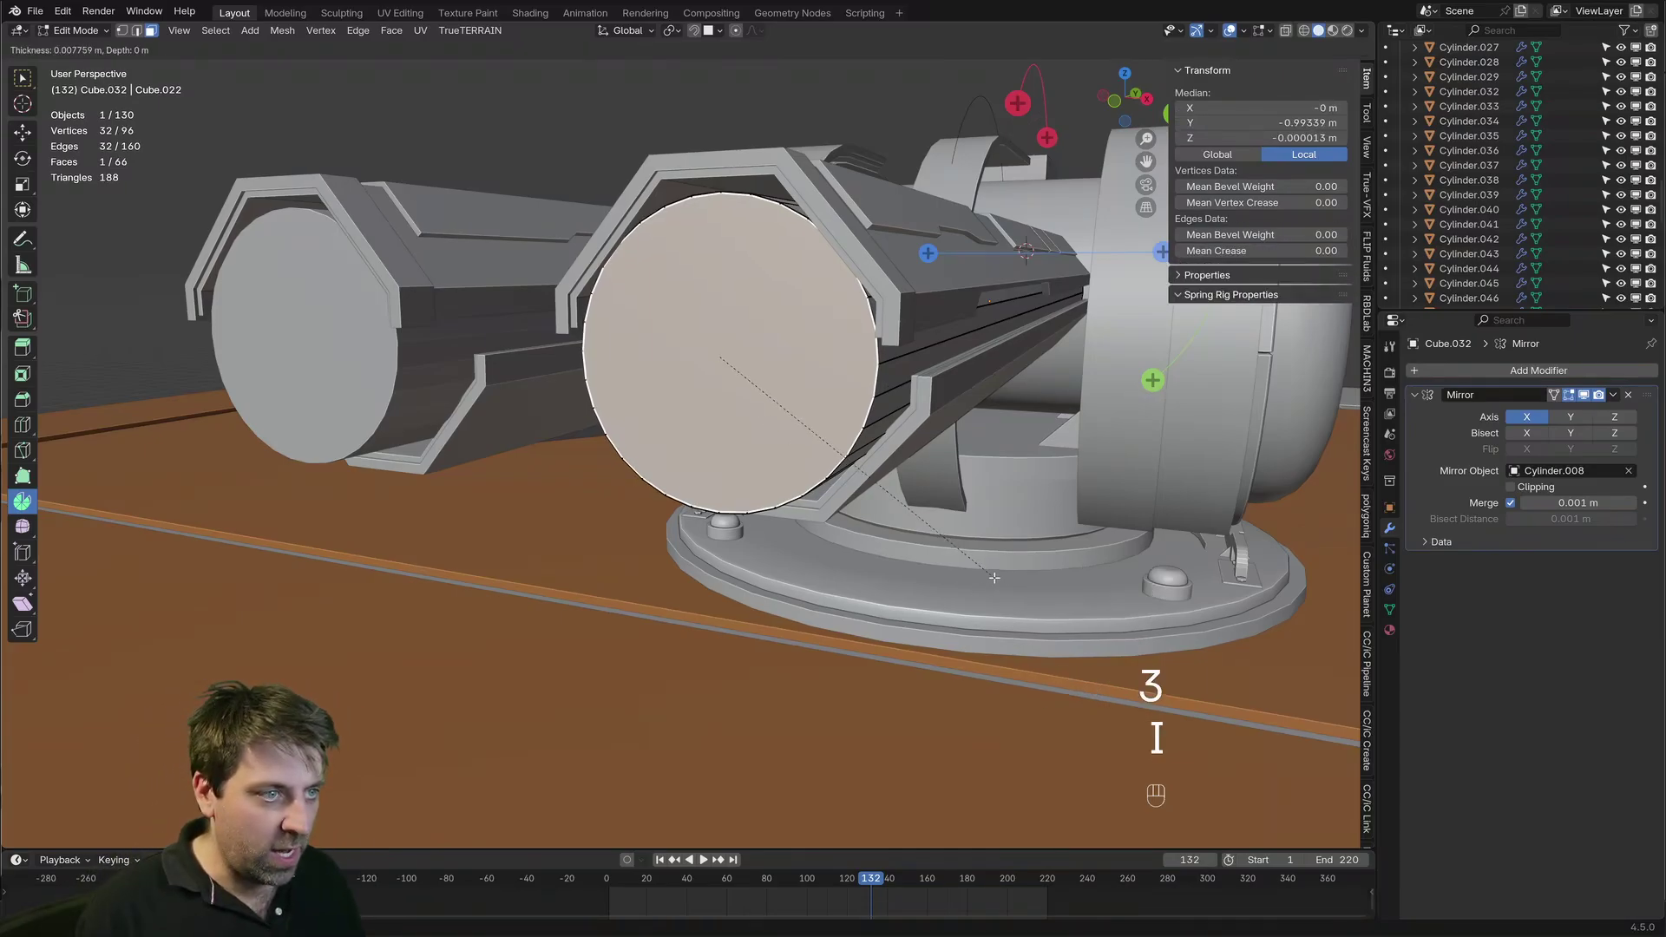
pyautogui.click(918, 538)
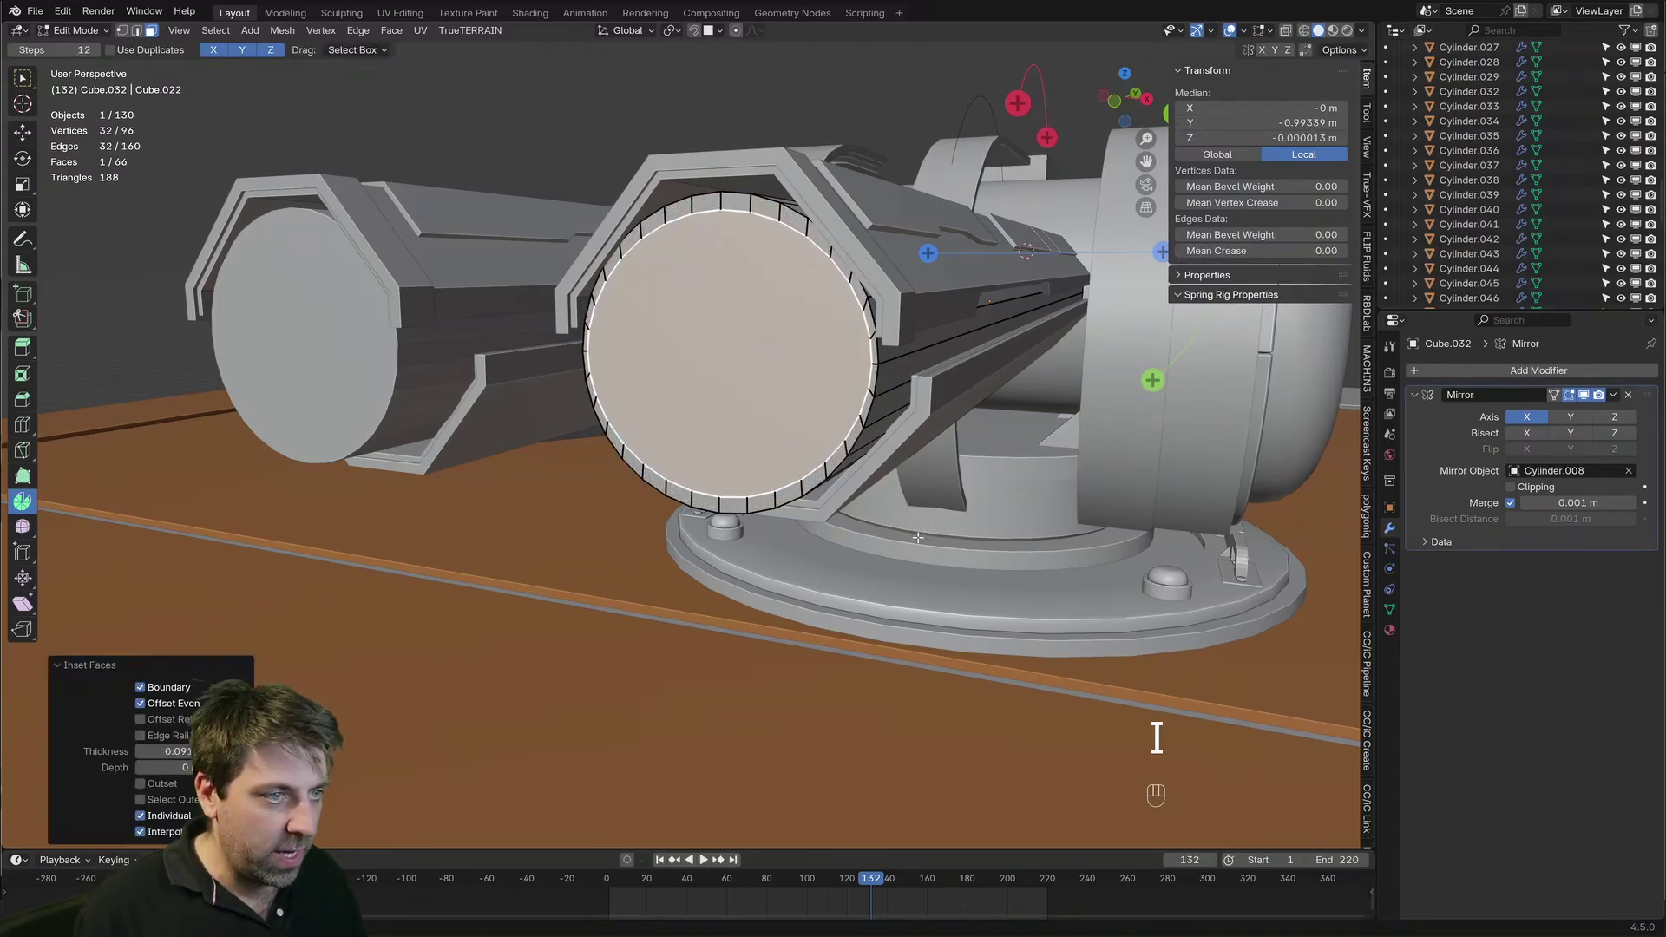
pyautogui.hotkey('ctrl', 'z')
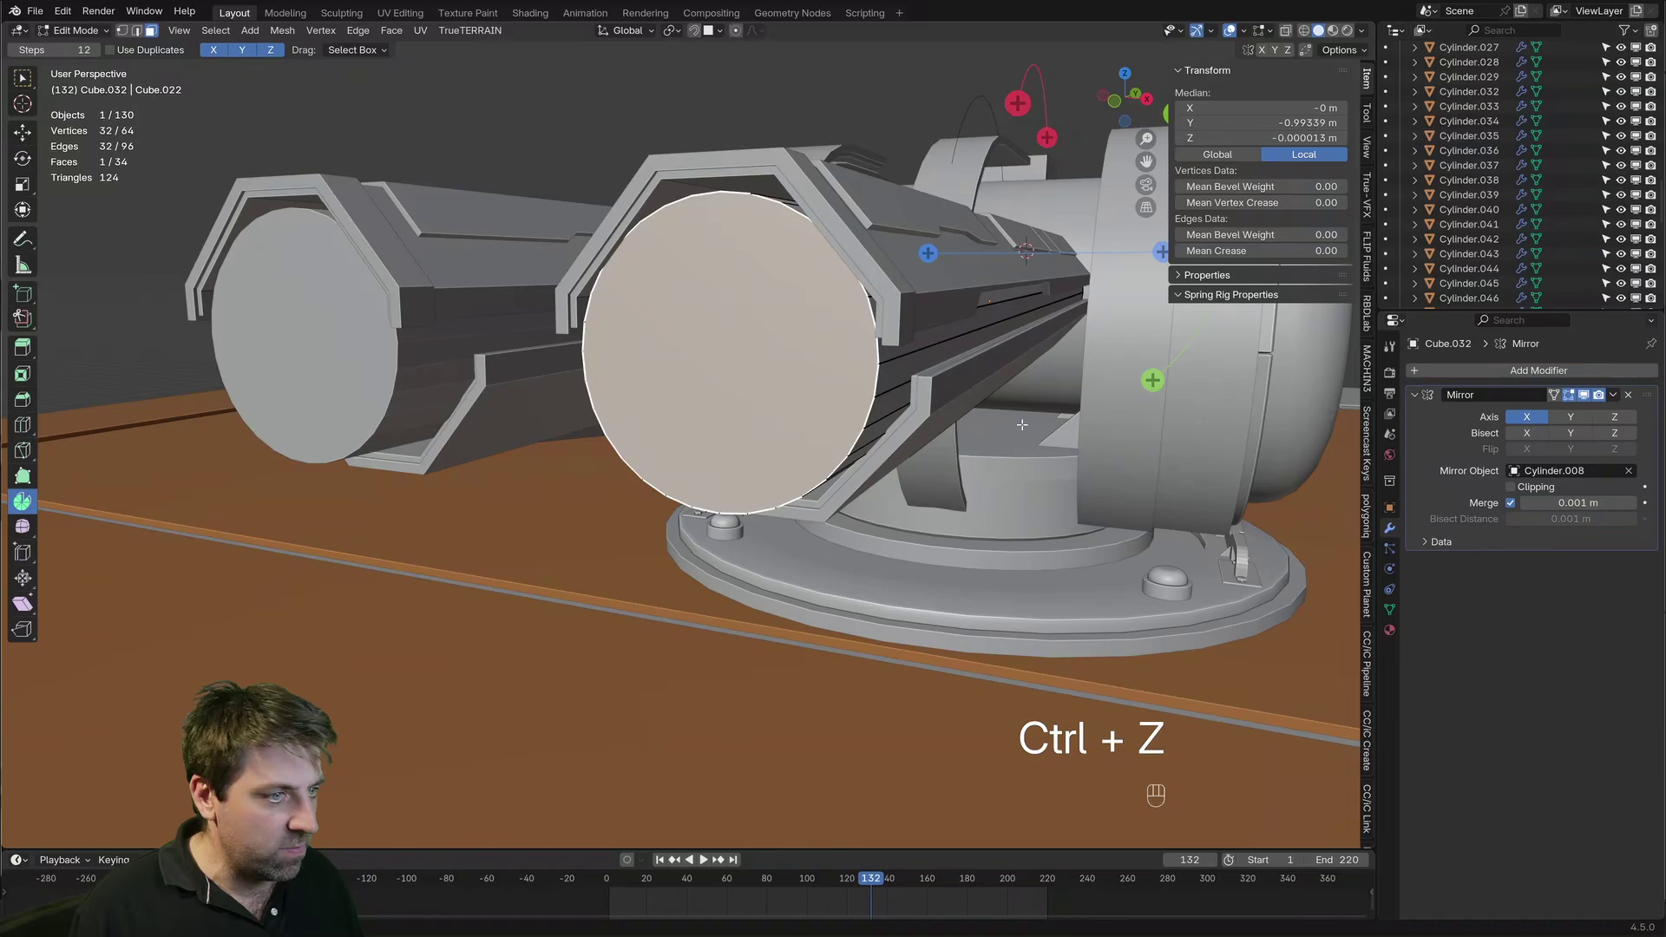
pyautogui.press('Tab')
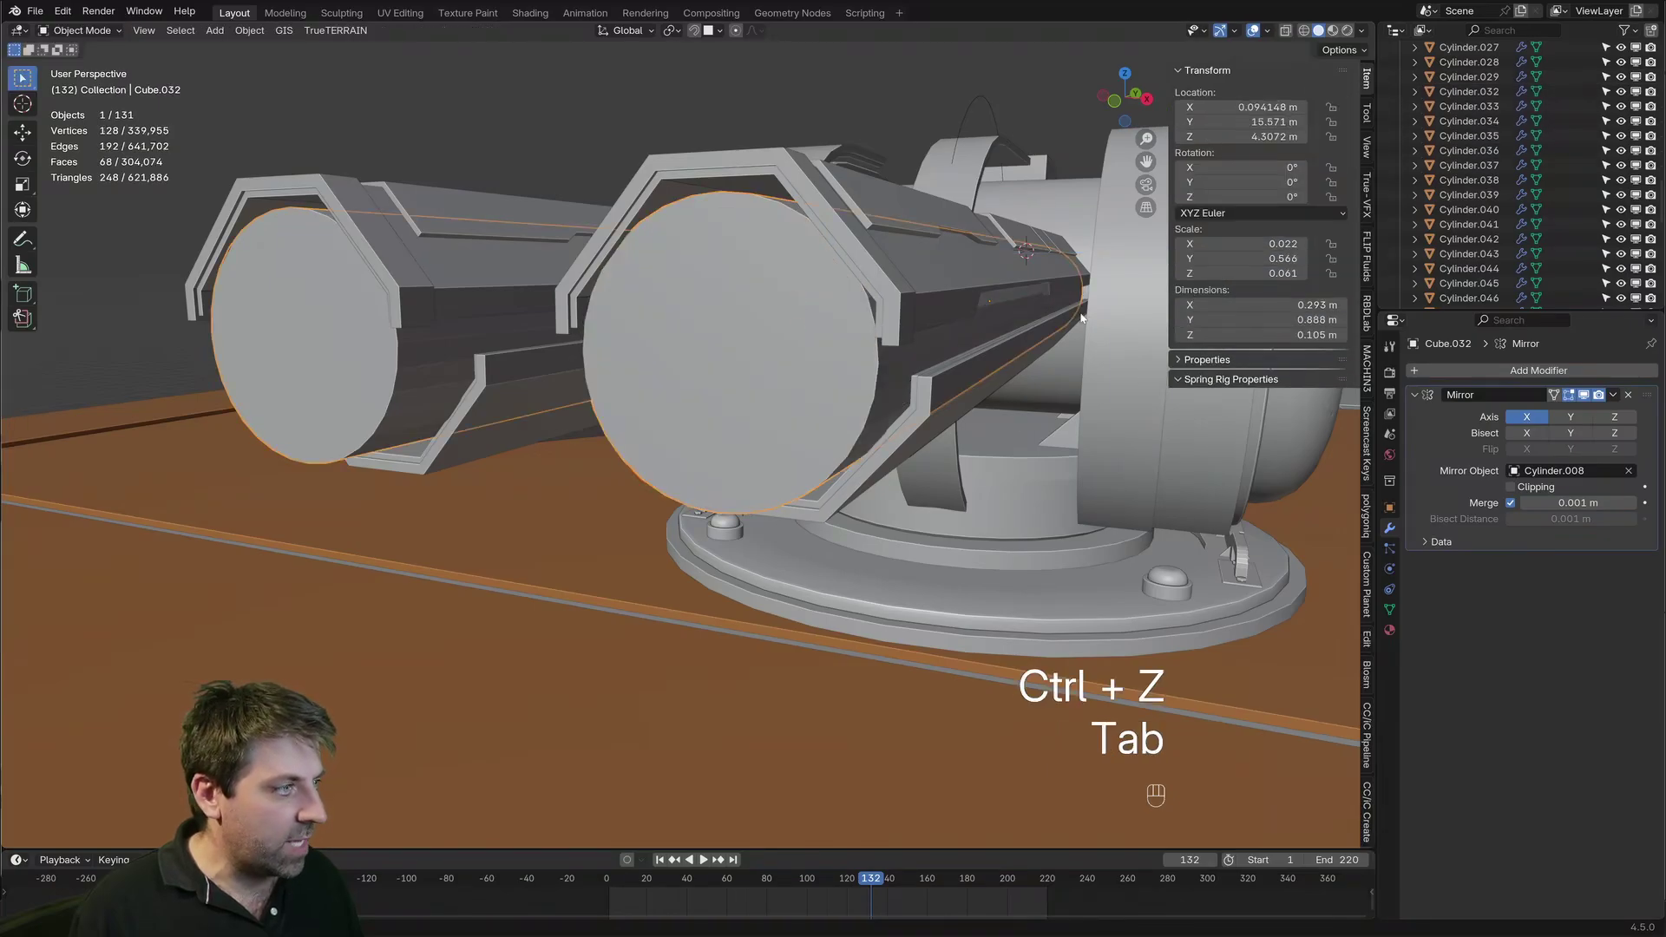
pyautogui.press('Tab')
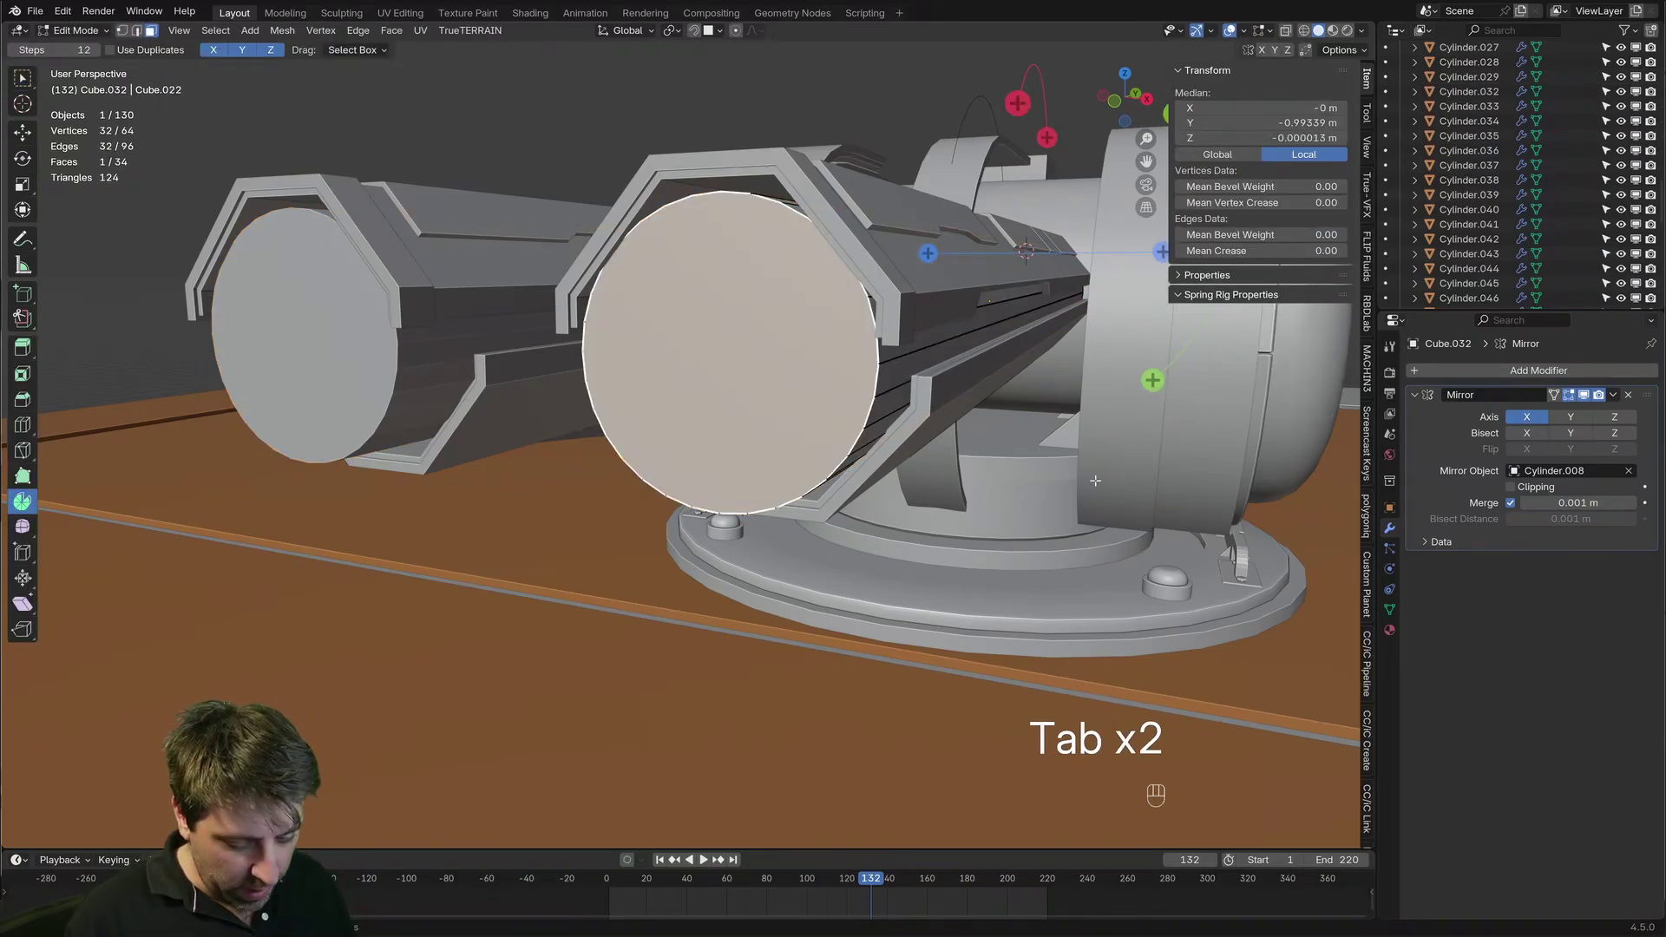
pyautogui.press('i')
pyautogui.click(951, 421)
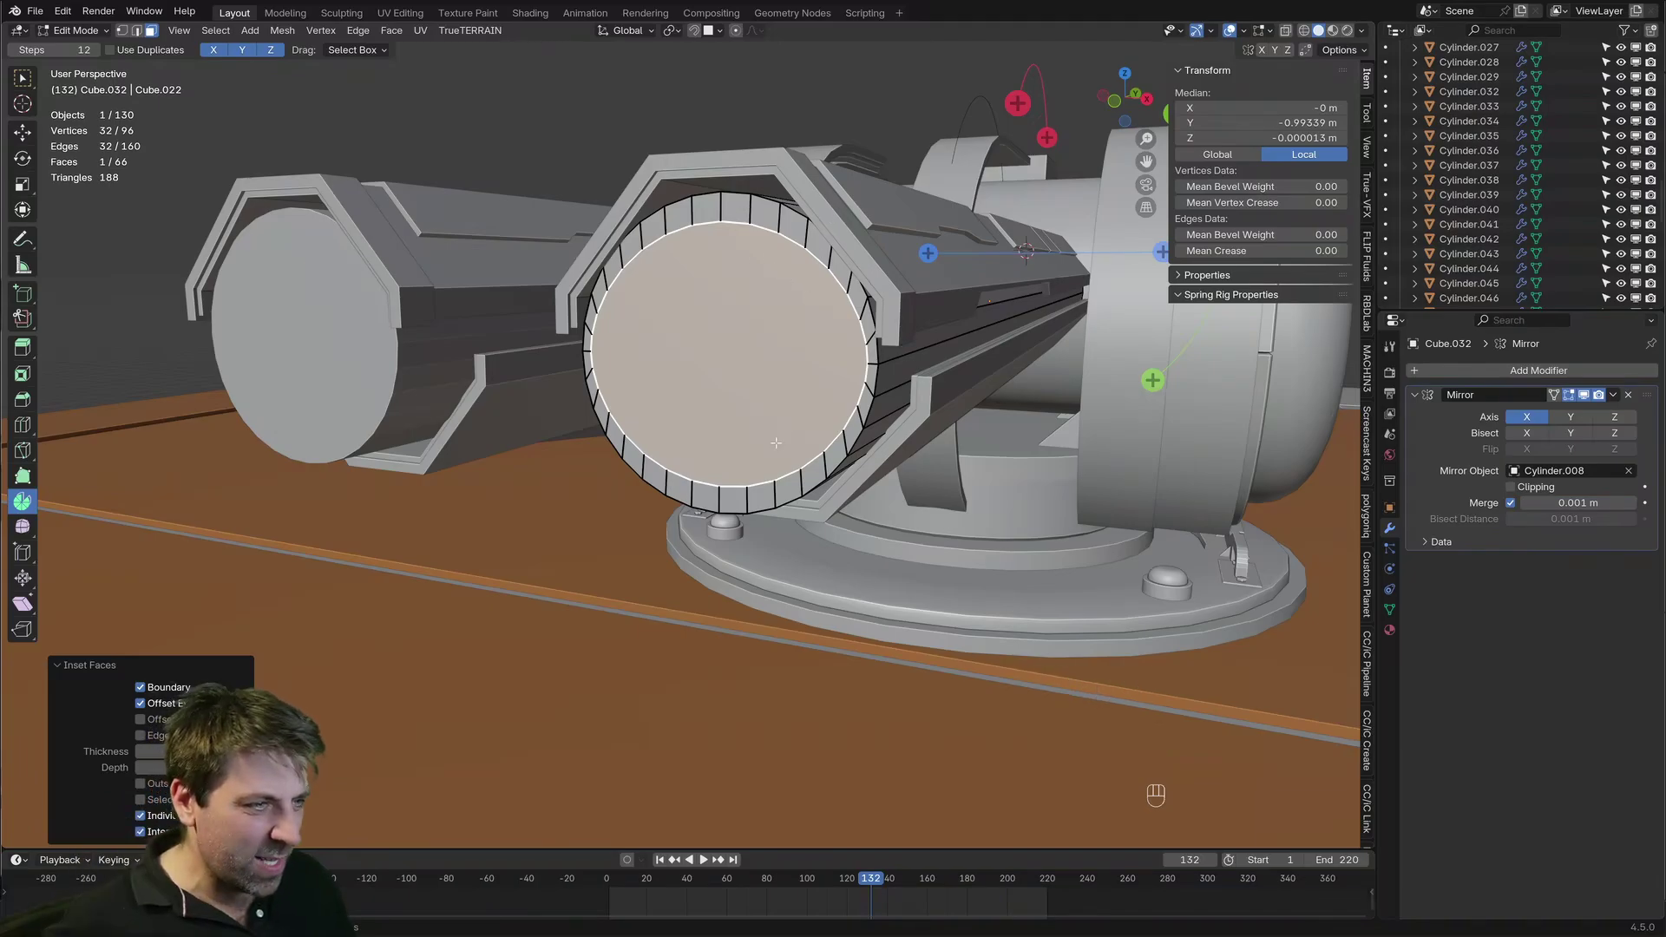
pyautogui.hotkey('ctrl', 'z')
# Apply the barrel object's scale
pyautogui.press('Tab')
pyautogui.hotkey('ctrl', 'a')
pyautogui.click(806, 306)
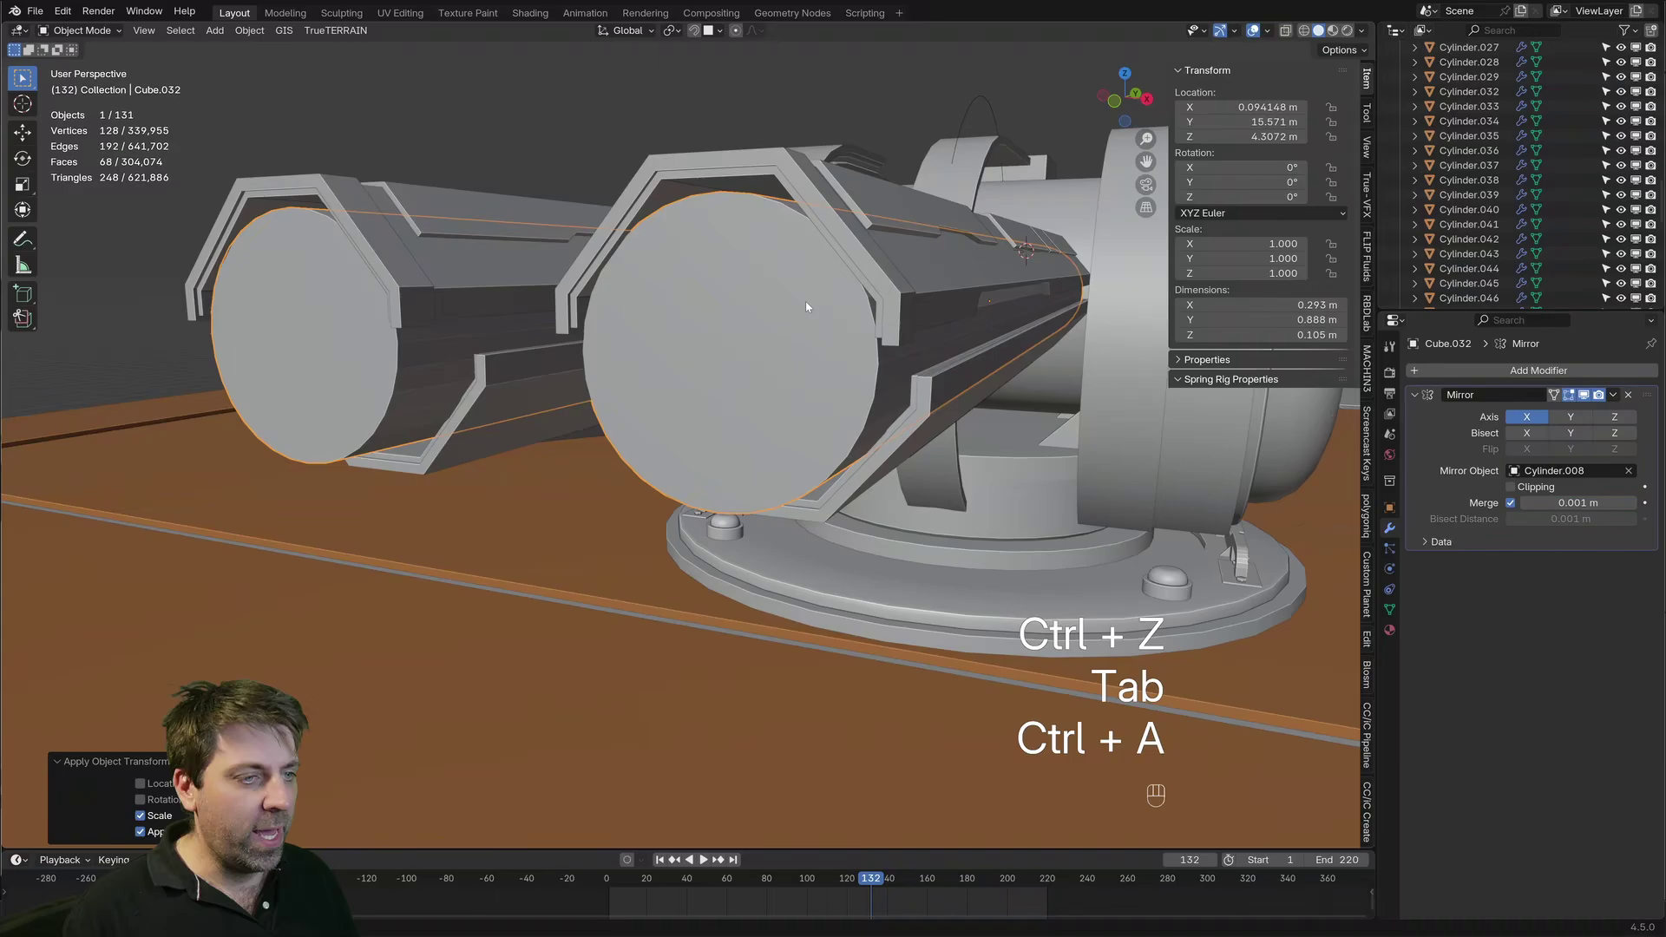
# Inset the barrel's front end face evenly and extrude it about 0.35 m inward to hollow out the bore
pyautogui.press('Tab')
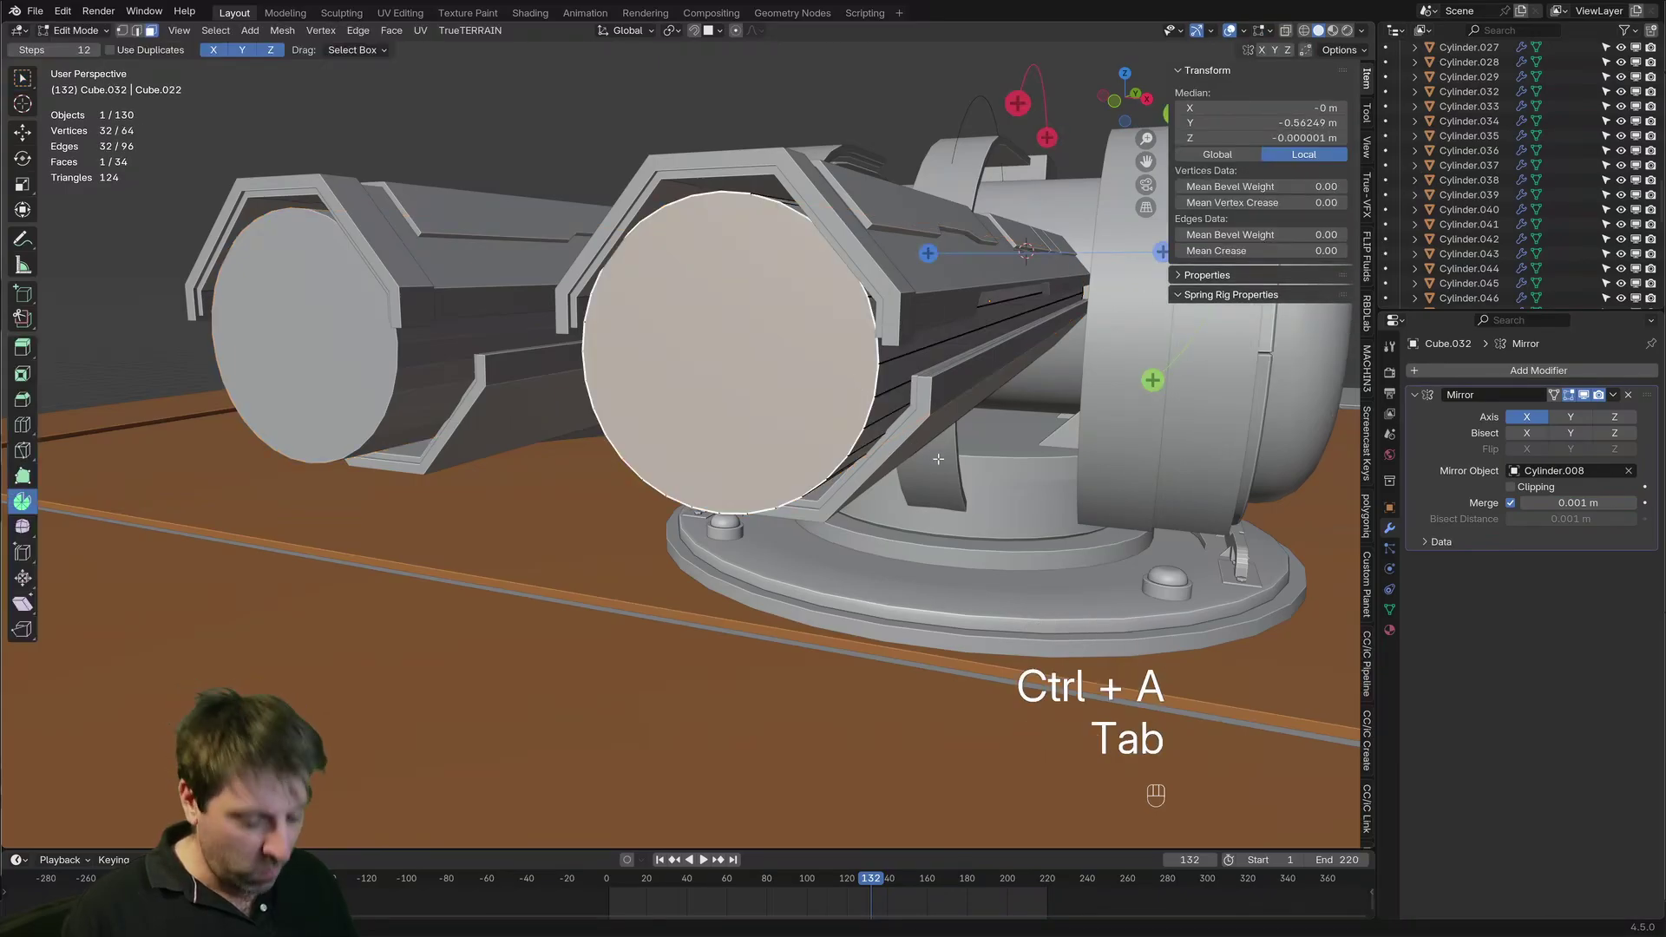
pyautogui.press('i')
pyautogui.click(800, 373)
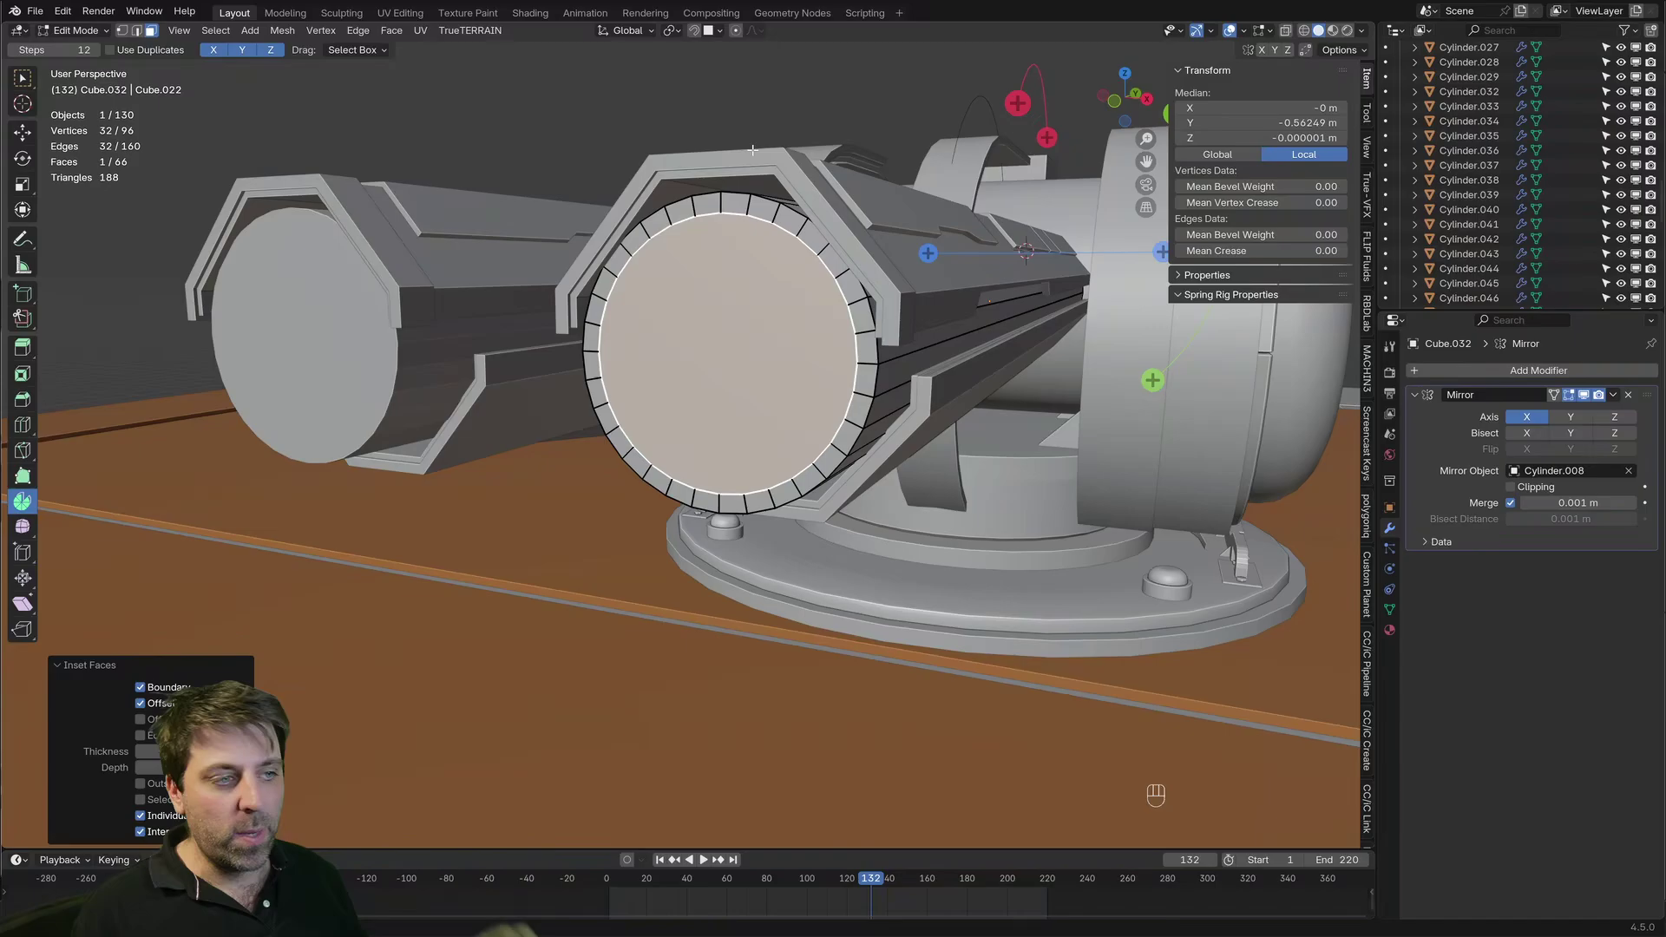
pyautogui.press('e')
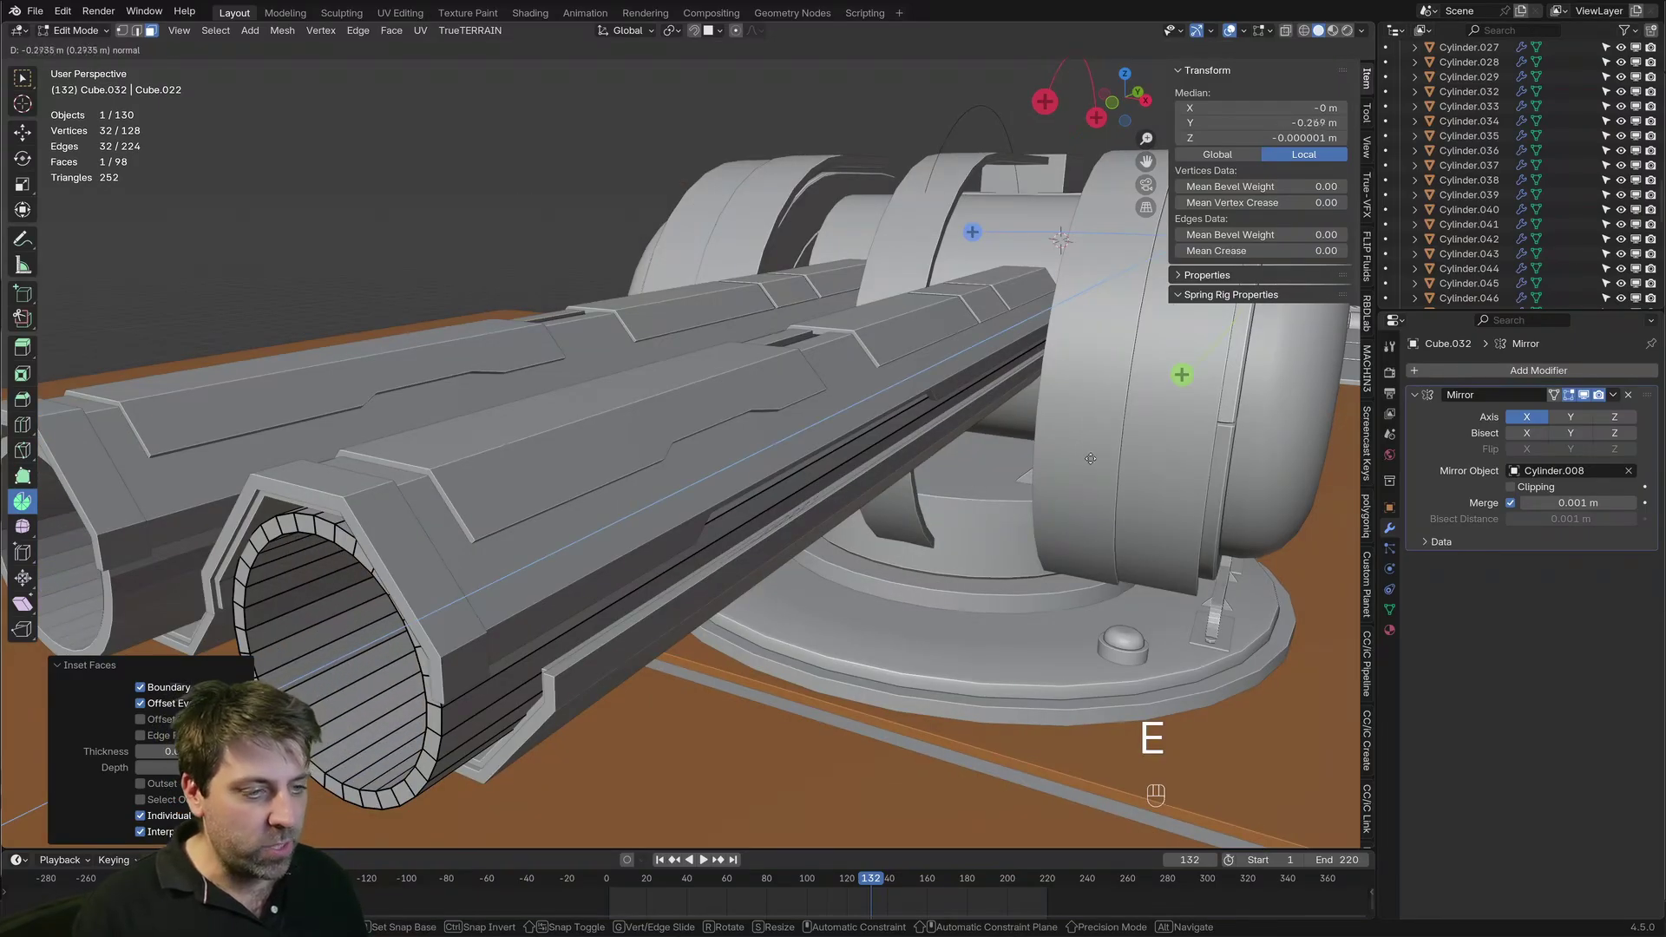
pyautogui.click(1089, 458)
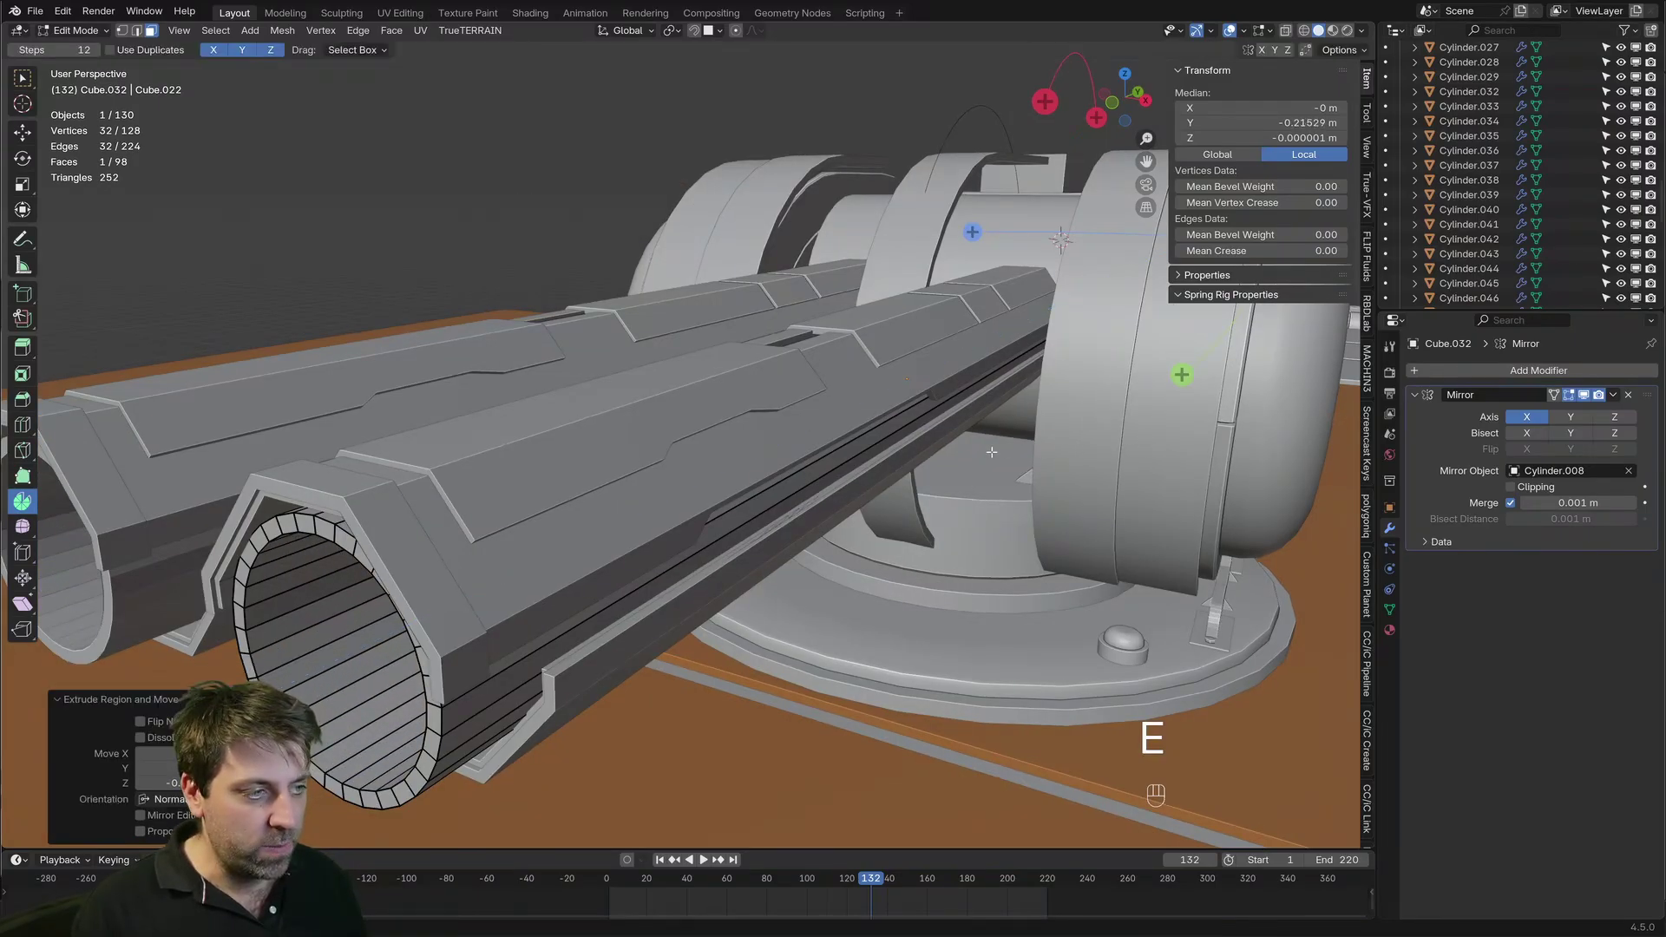
pyautogui.press('Tab')
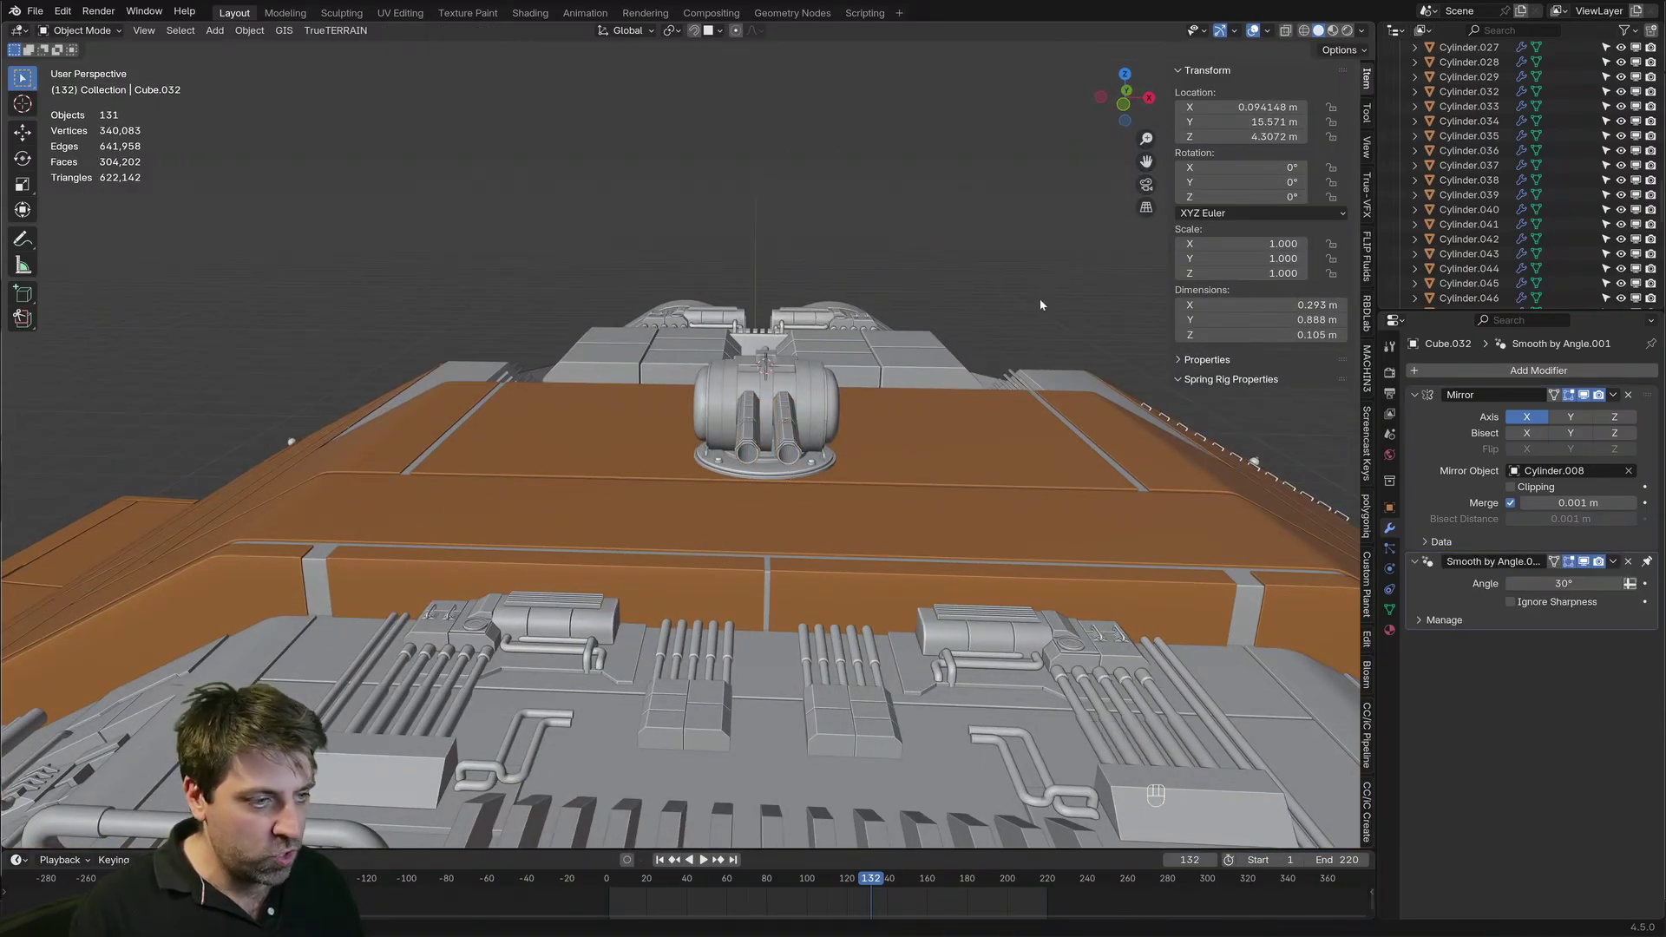
# Examine the whole turret on the hull from the rear, the side and below the barrels
pyautogui.moveTo(1039, 299); pyautogui.dragTo(635, 511, button='middle')
pyautogui.scroll(2, 722, 363)
pyautogui.scroll(4, 668, 484)
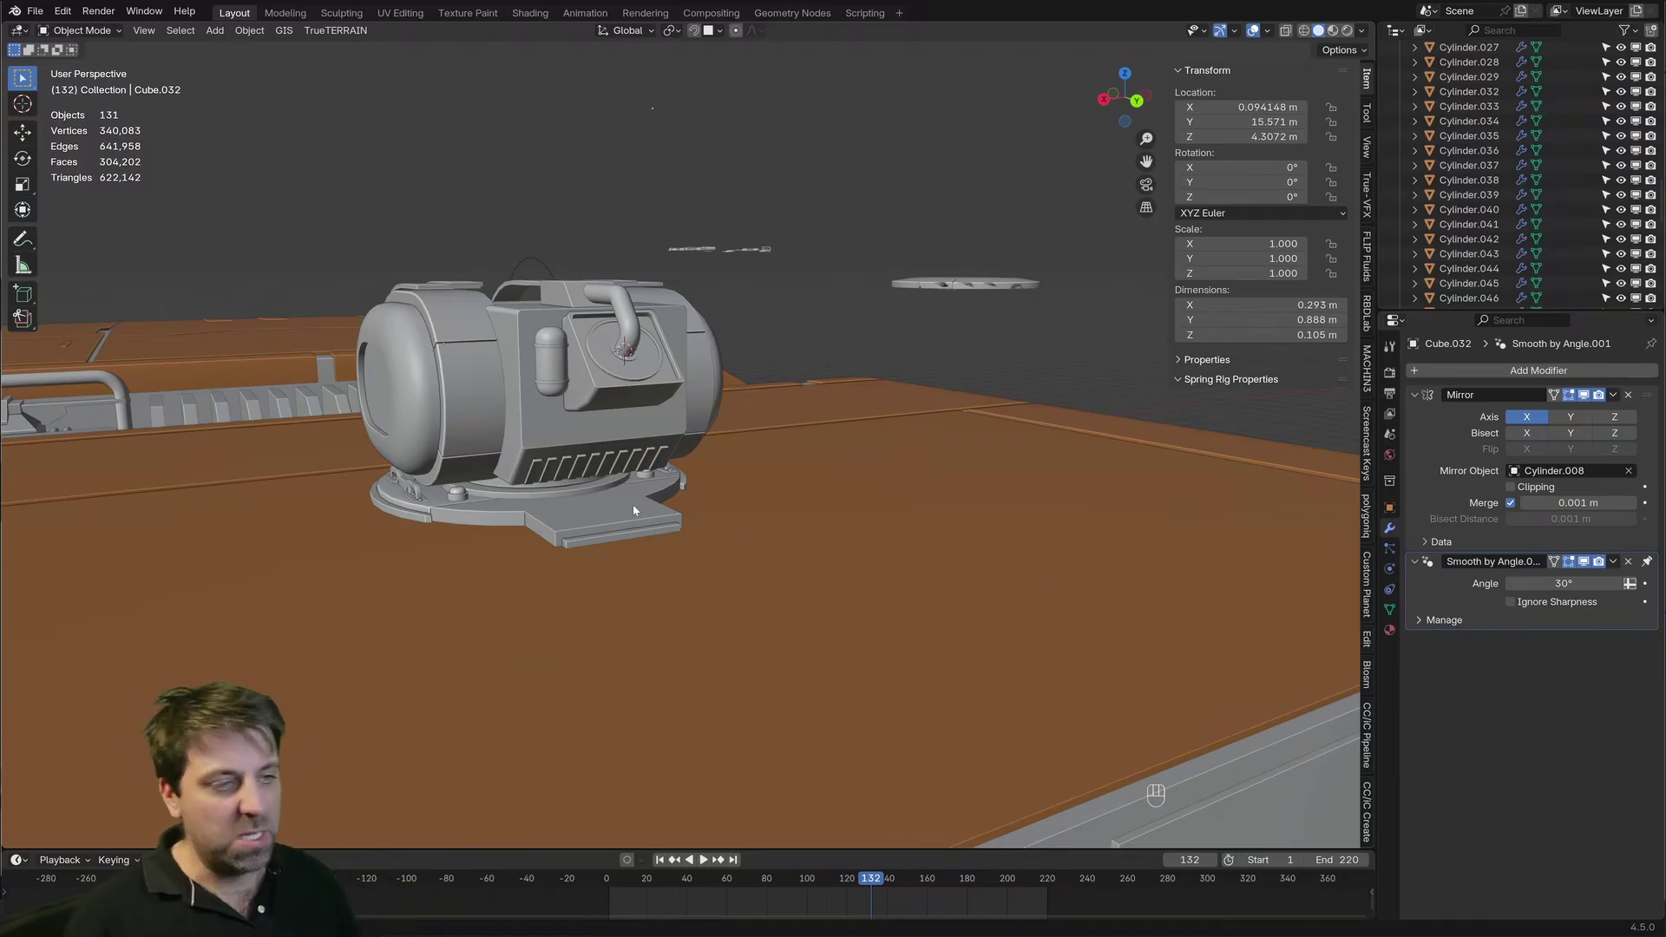
pyautogui.moveTo(634, 505); pyautogui.dragTo(721, 617, button='middle')
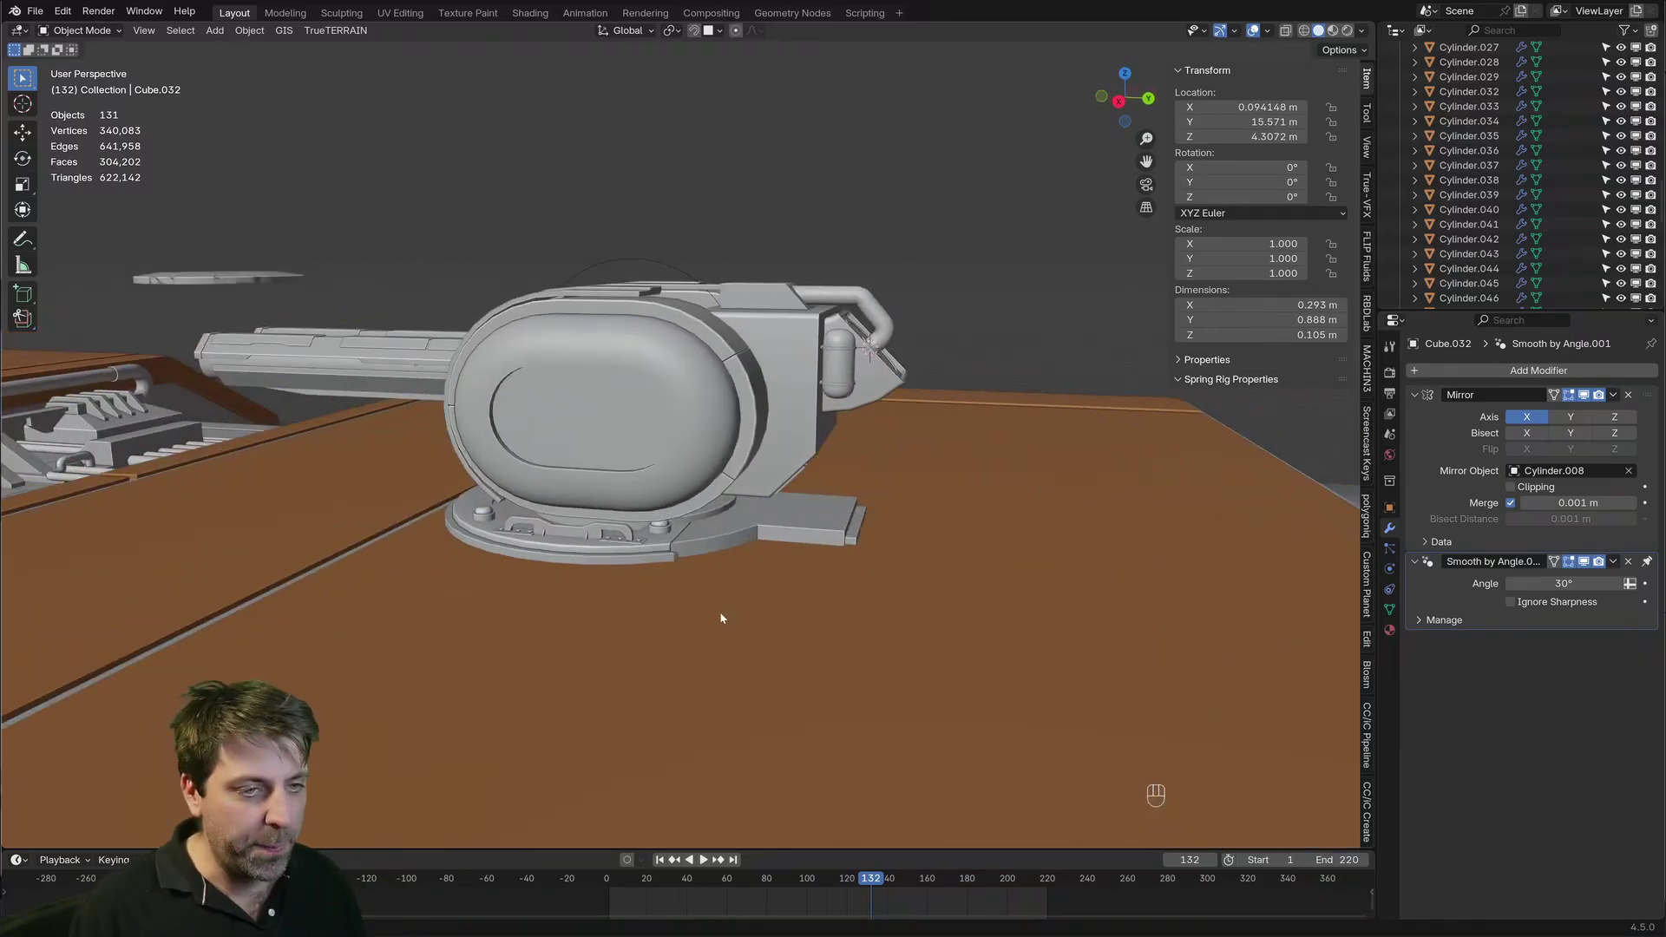
pyautogui.keyDown('shift'); pyautogui.moveTo(739, 380); pyautogui.dragTo(752, 398, button='middle'); pyautogui.keyUp('shift')
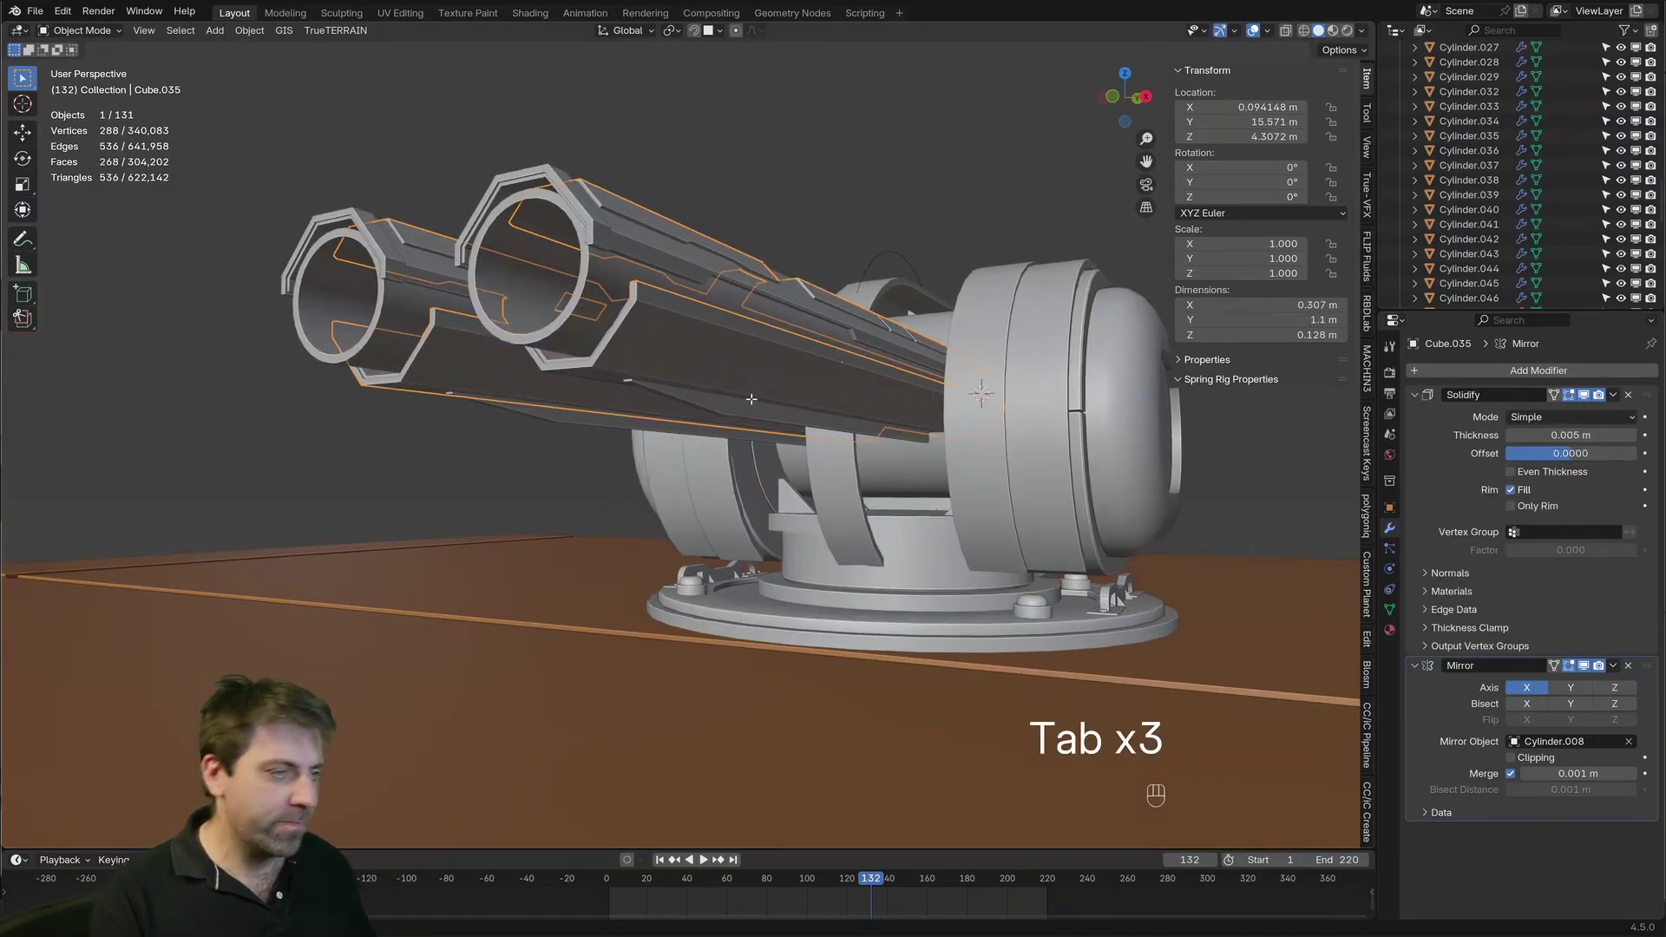
# Move the long upper side edge of the guard strip beneath the barrel along Z
pyautogui.press('Tab')
pyautogui.press('Tab')
pyautogui.press('Tab')
pyautogui.press('Tab')
pyautogui.press('Tab')
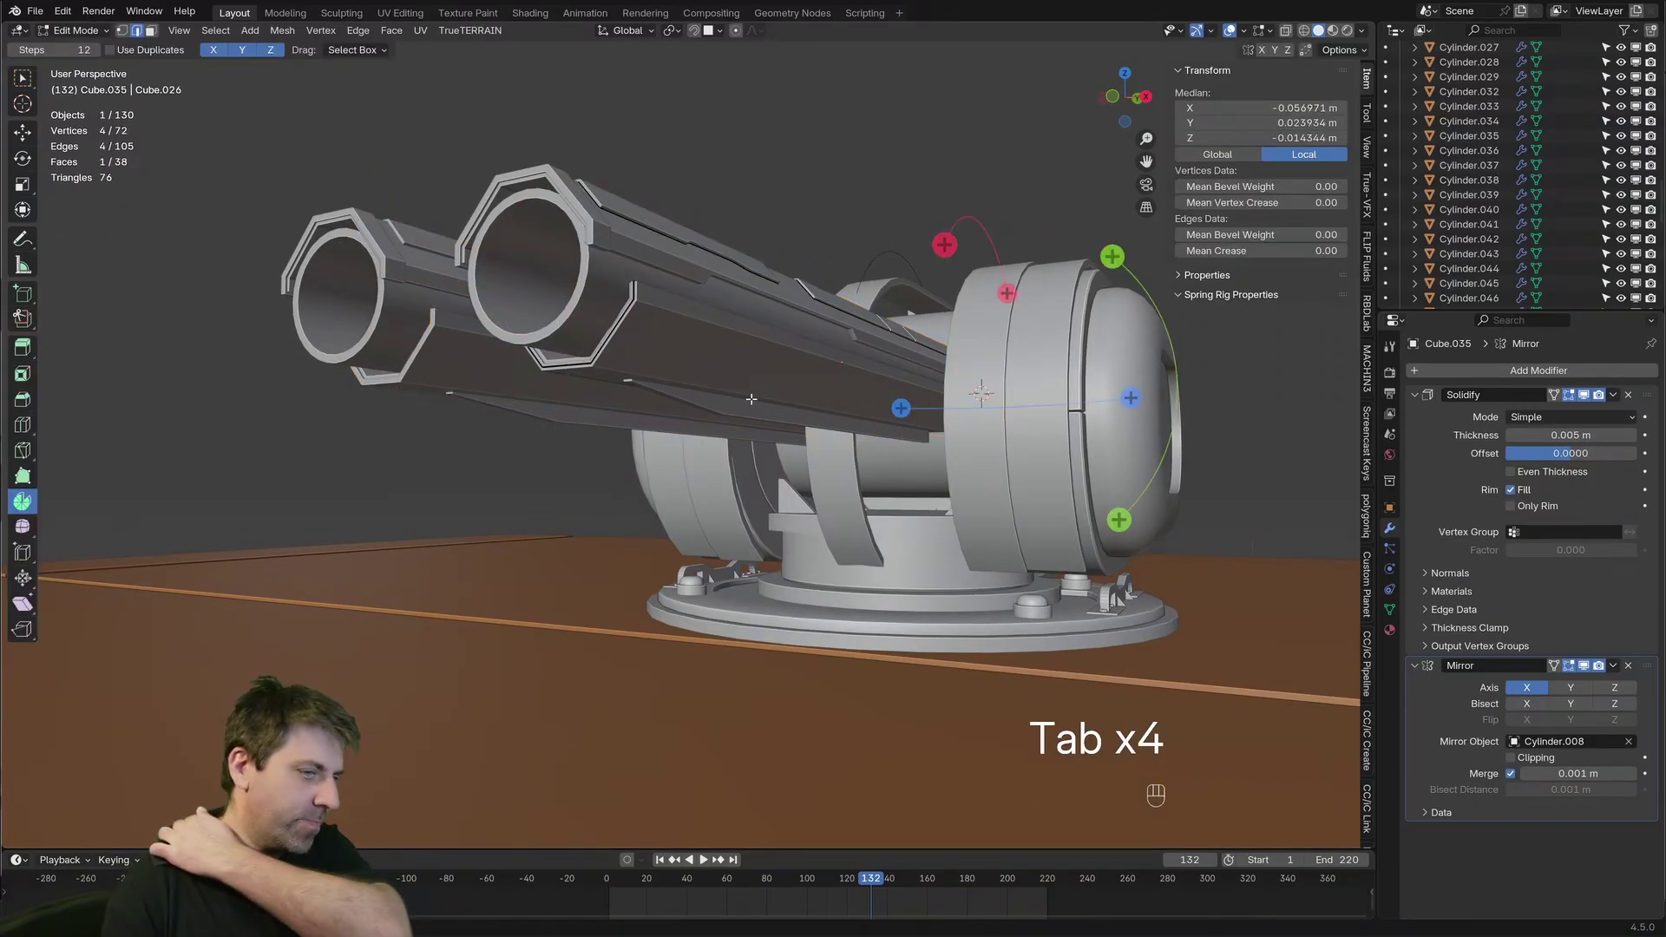
pyautogui.scroll(3, 751, 399)
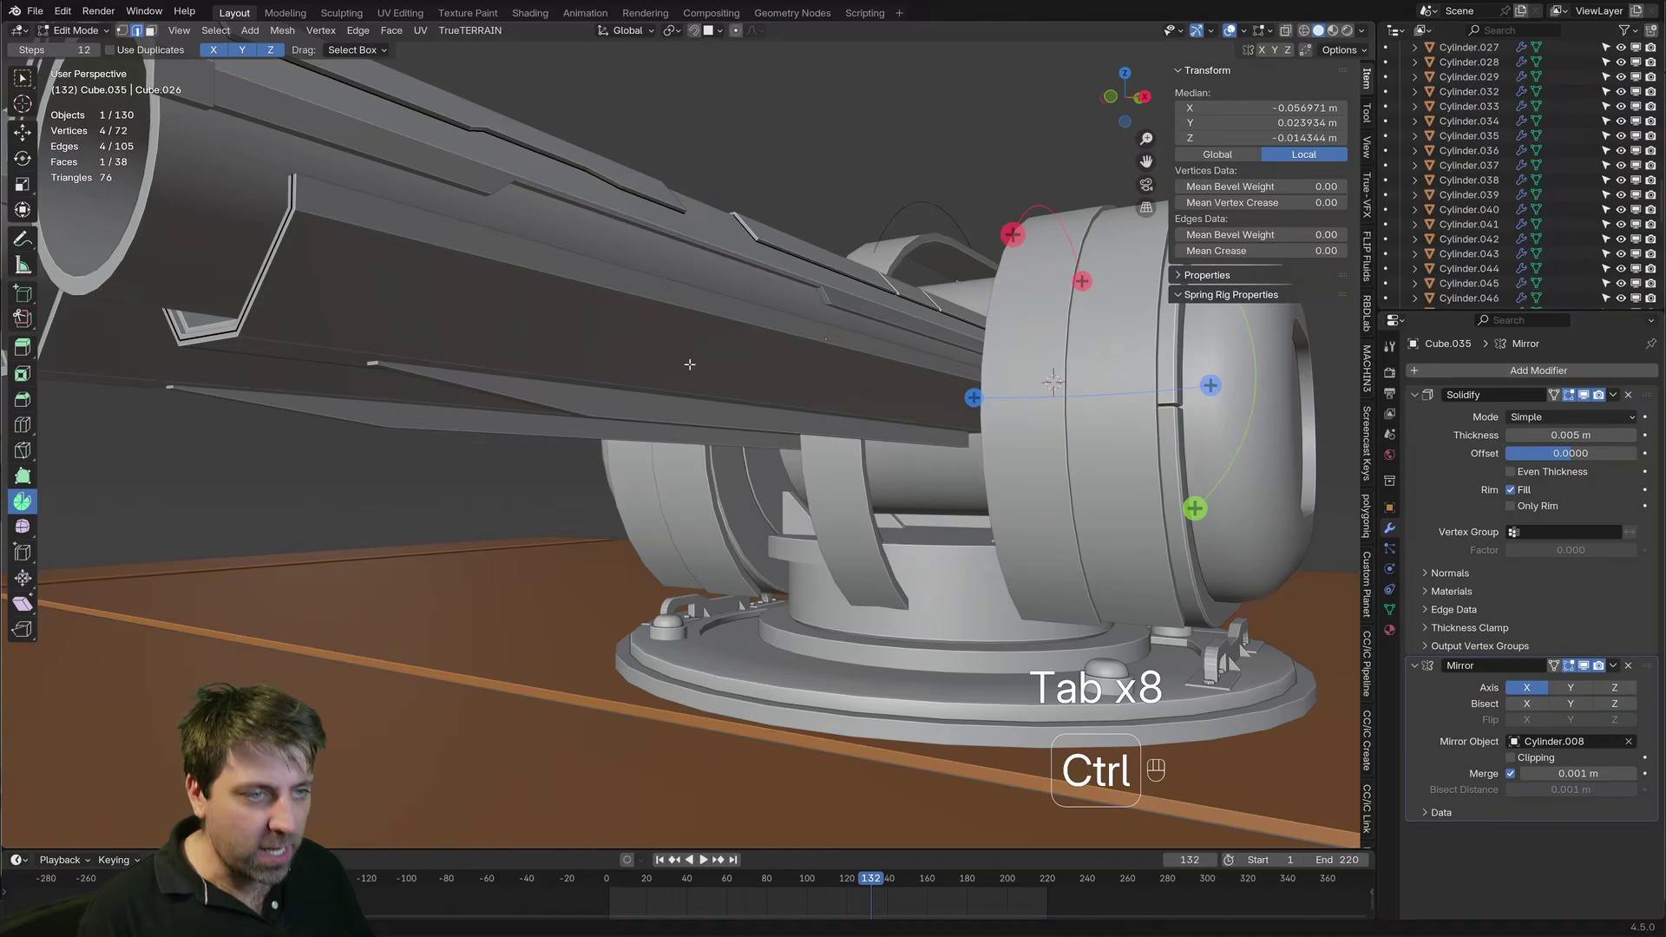
pyautogui.hotkey('ctrl', 'r')
pyautogui.rightClick(683, 308)
pyautogui.press('2')
pyautogui.click(674, 273)
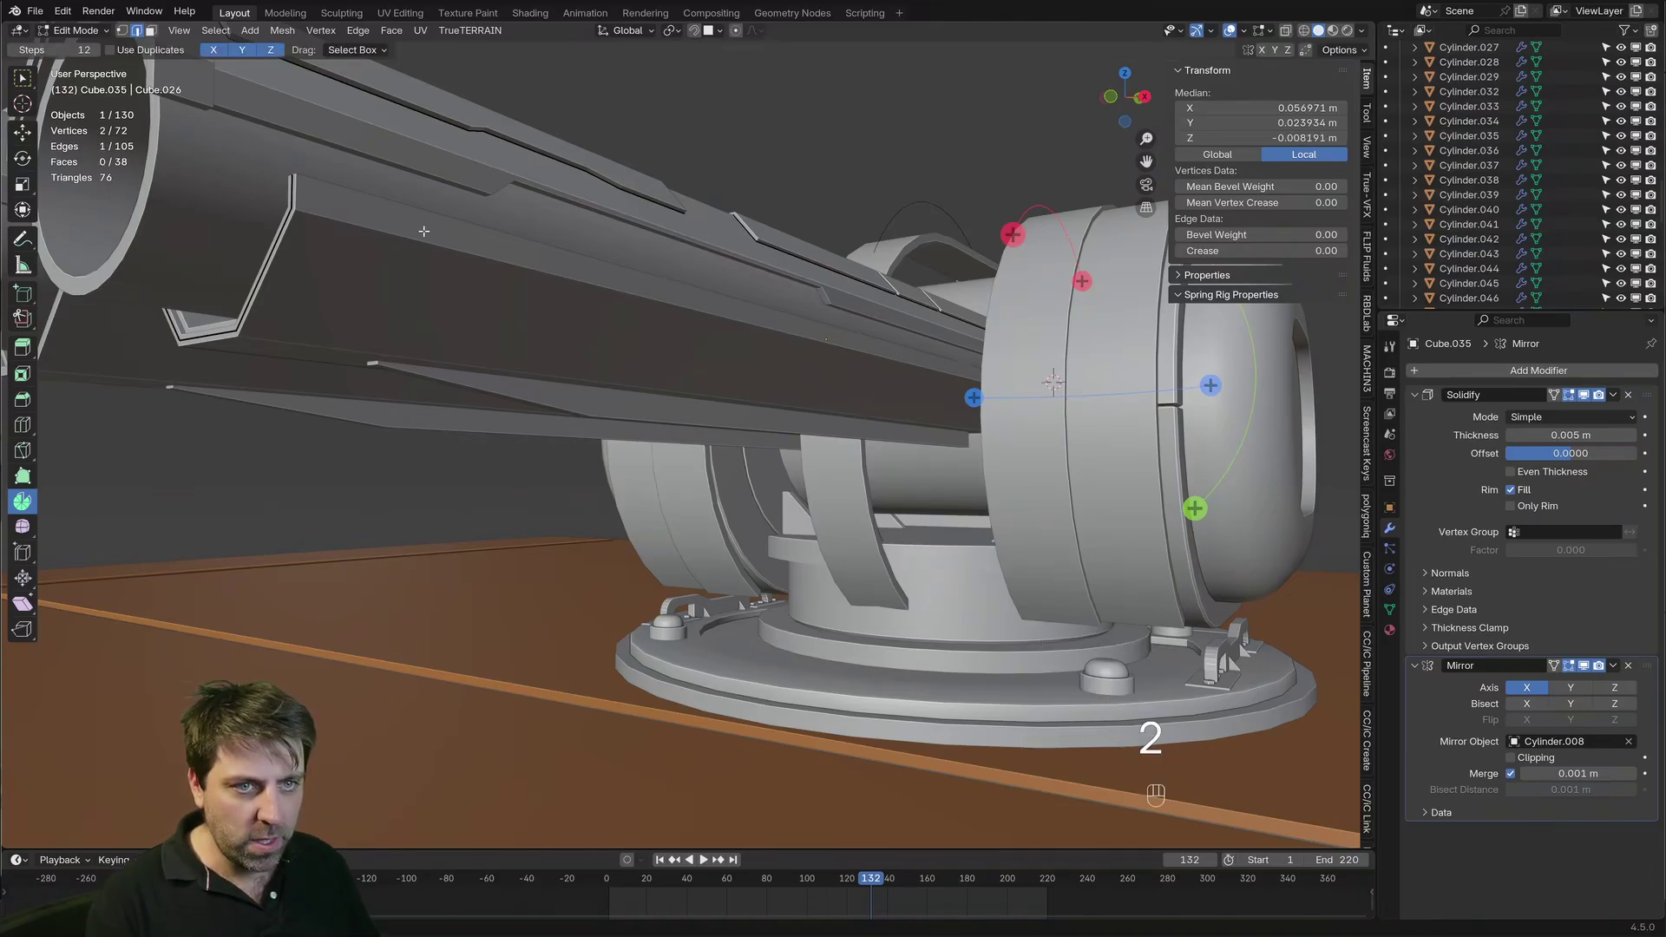
pyautogui.moveTo(469, 355); pyautogui.dragTo(998, 434, button='middle')
pyautogui.press('g')
pyautogui.press('z')
pyautogui.click(1191, 430)
# Add a loop cut near the middle of the lower guard strip, bevel it 0.0145 m wide and delete the resulting faces to open a gap
pyautogui.keyDown('shift'); pyautogui.moveTo(382, 469); pyautogui.dragTo(864, 501, button='middle'); pyautogui.keyUp('shift')
pyautogui.hotkey('ctrl', 'r')
pyautogui.click(798, 423)
pyautogui.click(552, 420)
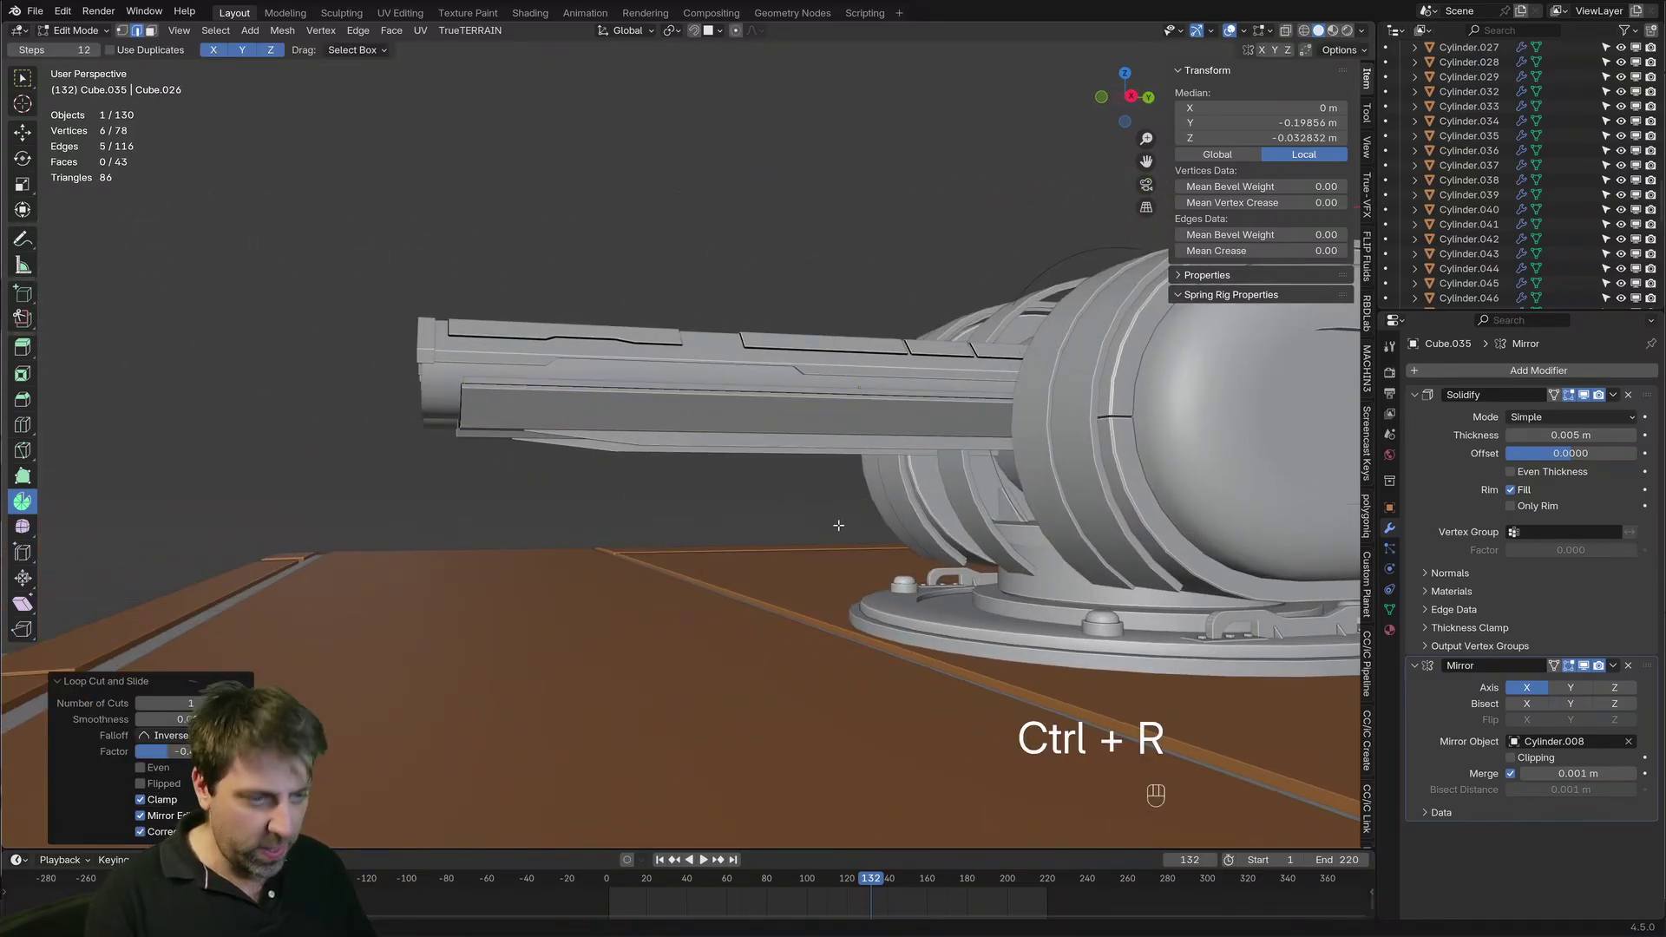
pyautogui.hotkey('ctrl', 'b')
pyautogui.click(962, 554)
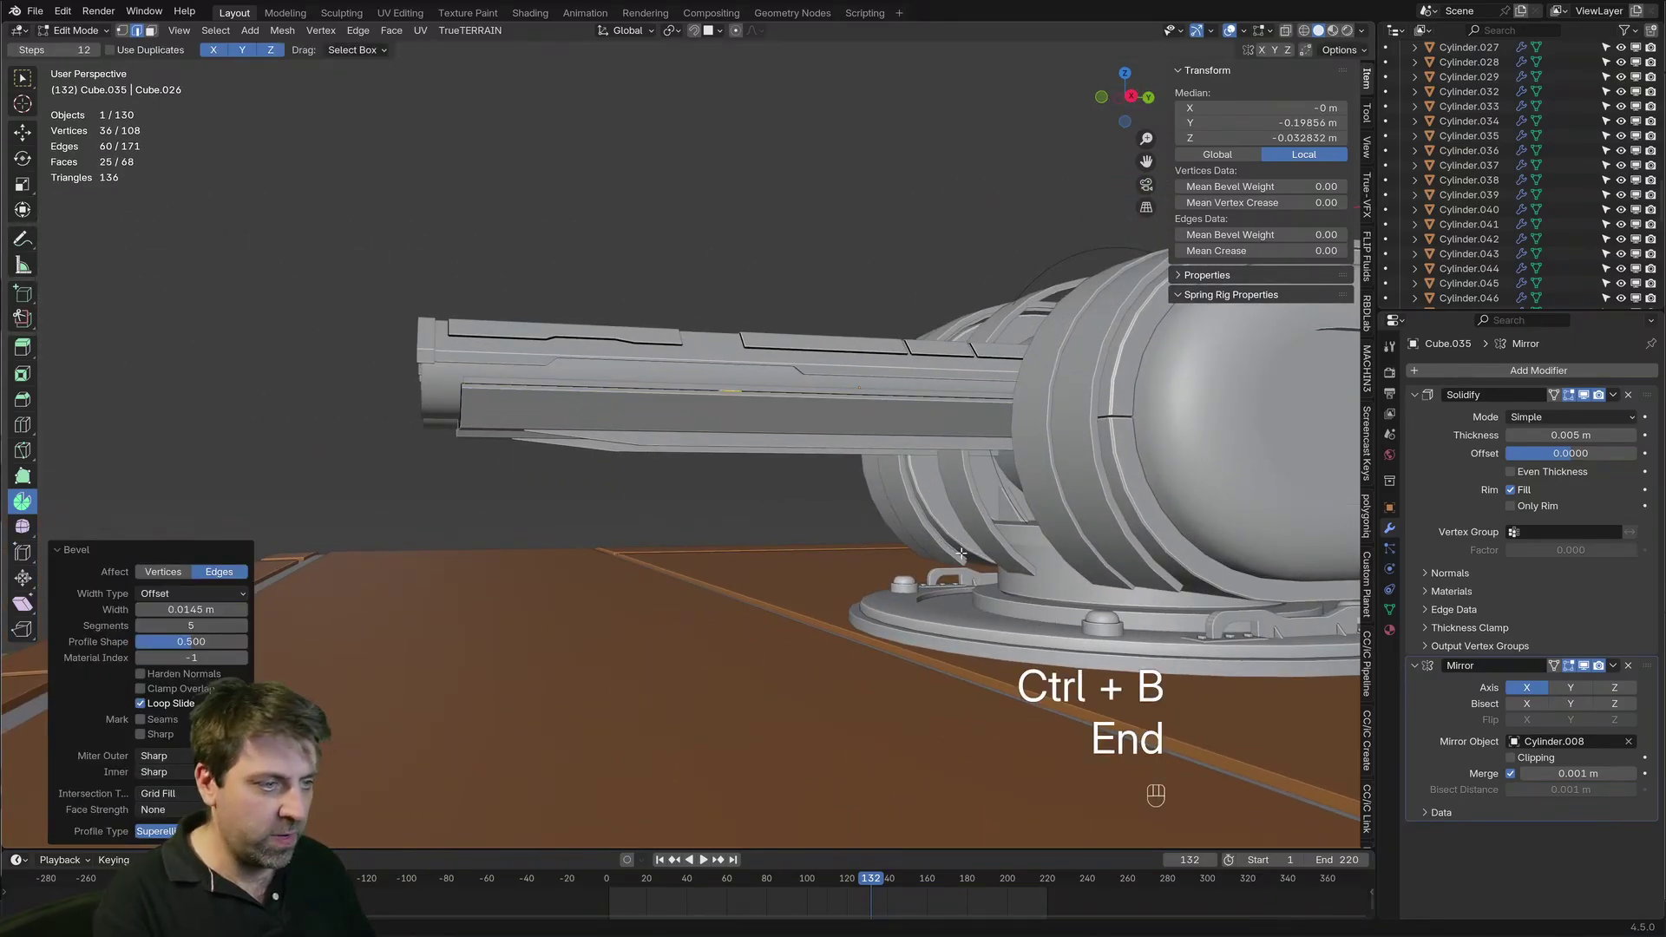
pyautogui.press('Delete')
pyautogui.click(874, 586)
# Cut a second loop into the lower guard strip nearer the turret, bevel it 0.0761 m wide and delete the resulting faces
pyautogui.hotkey('ctrl', 'r')
pyautogui.click(833, 422)
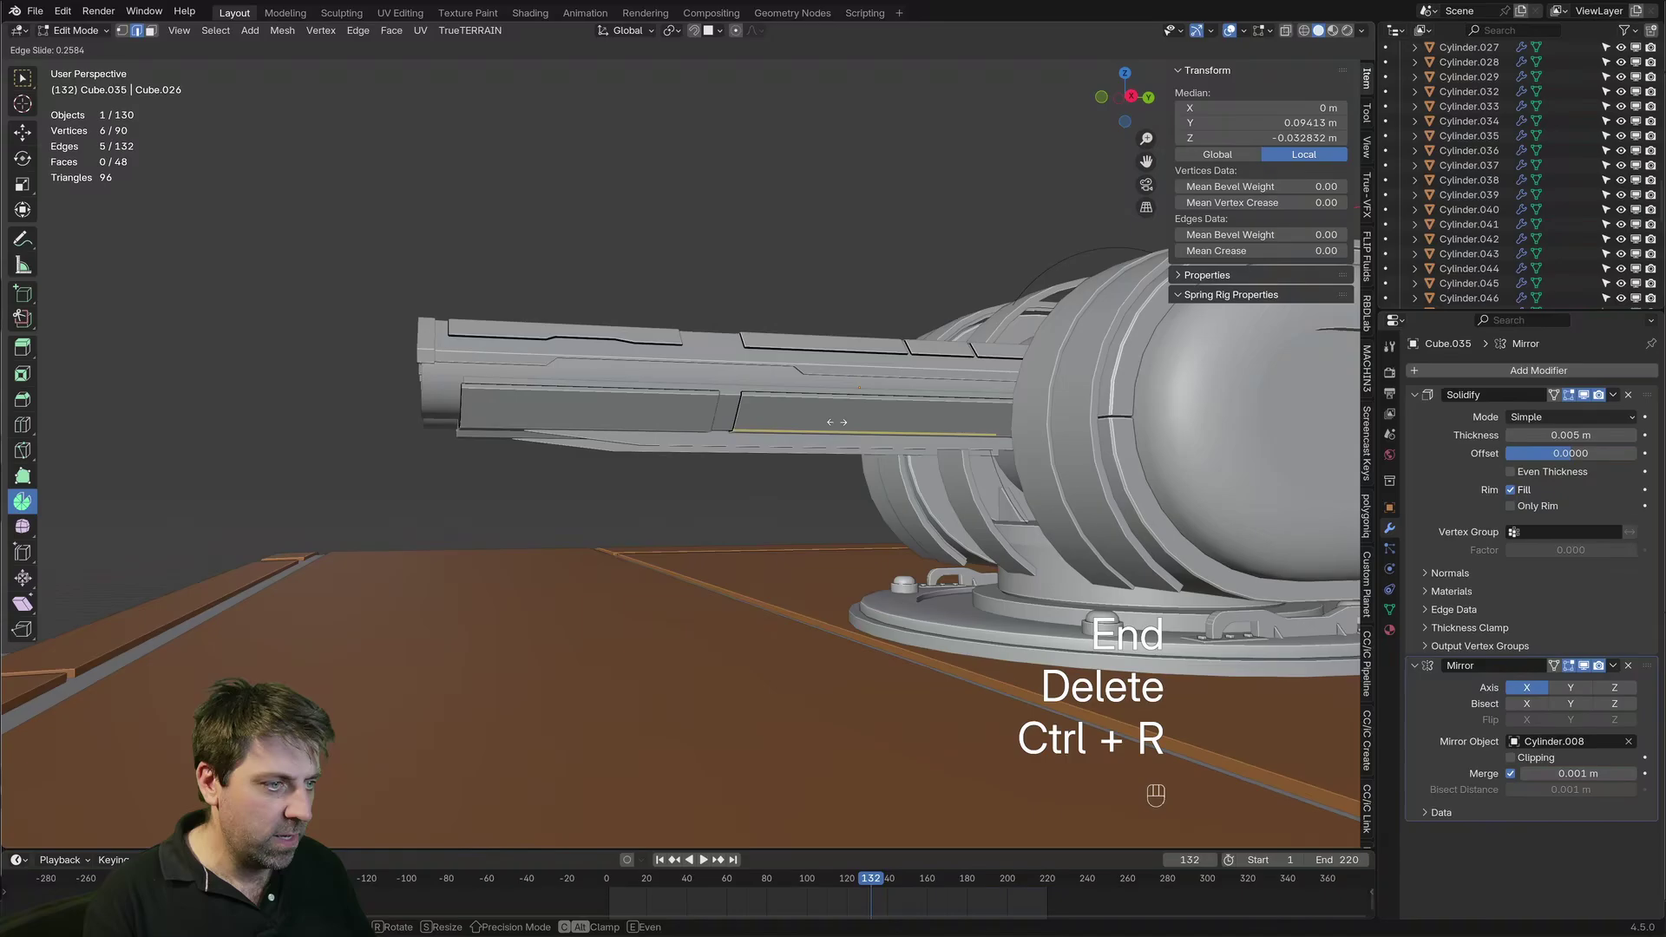
pyautogui.click(836, 422)
pyautogui.hotkey('ctrl', 'b')
pyautogui.click(323, 660)
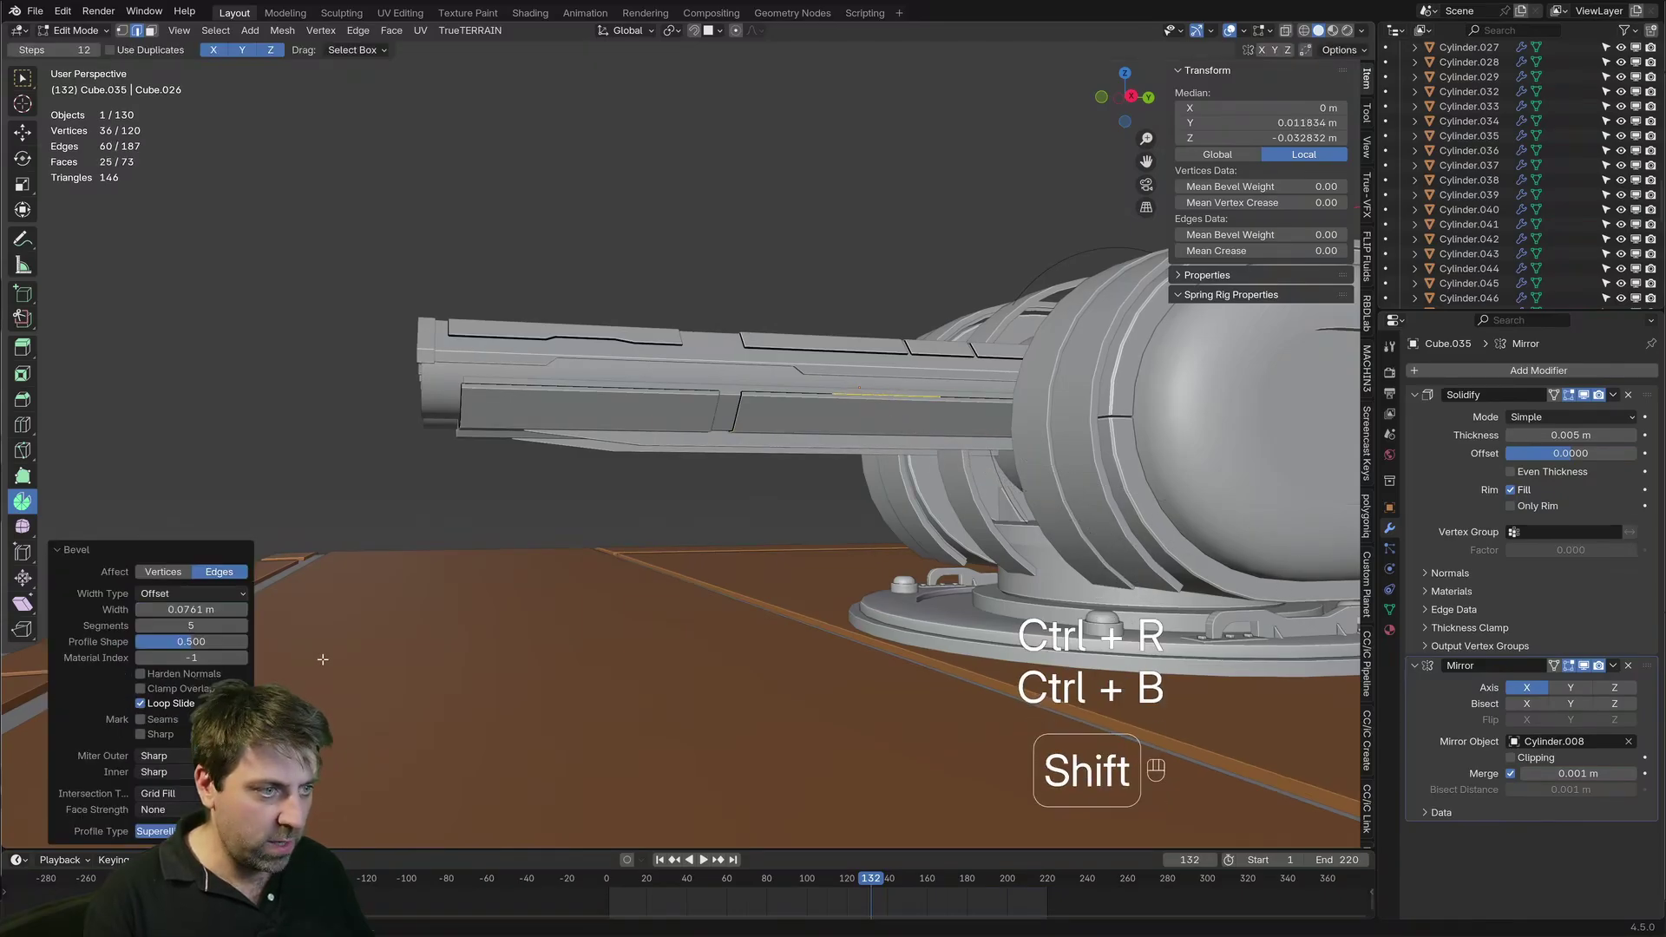
pyautogui.press('Delete')
pyautogui.click(762, 503)
pyautogui.scroll(-4, 762, 502)
pyautogui.press('Tab')
# Select the ring of tall side faces on the round pedestal under the turret and inset them individually by about 0.0033 m
pyautogui.moveTo(822, 271); pyautogui.dragTo(621, 400, button='middle')
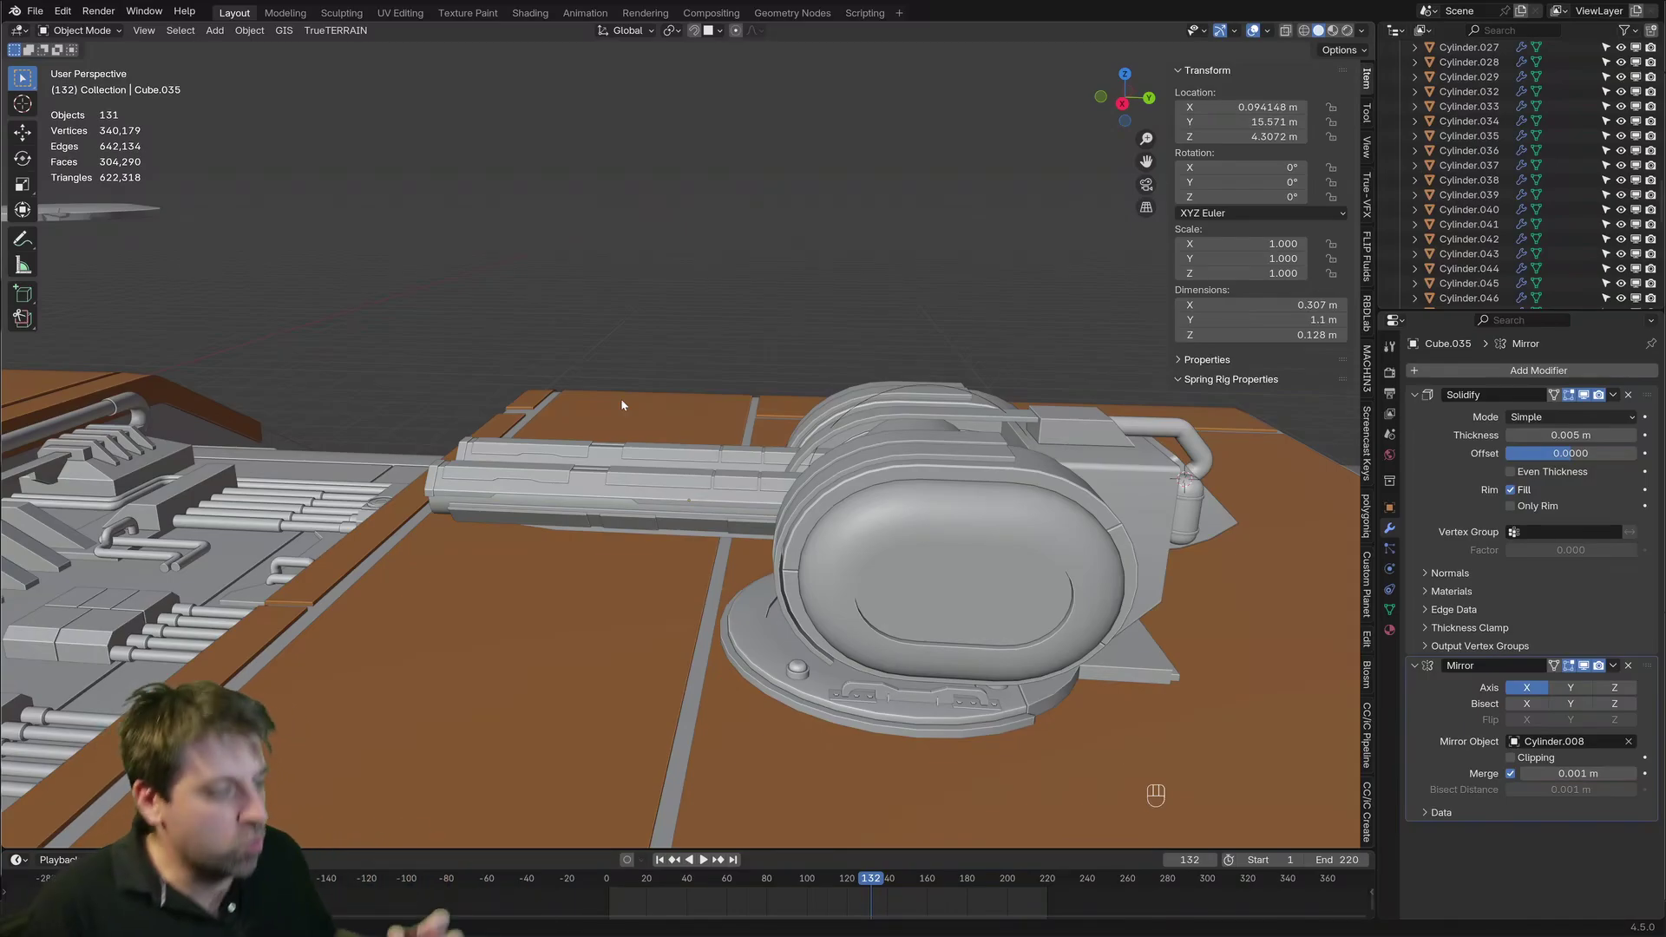
pyautogui.moveTo(621, 405); pyautogui.dragTo(1137, 431, button='middle')
pyautogui.keyDown('shift'); pyautogui.moveTo(1137, 432); pyautogui.dragTo(867, 486, button='middle'); pyautogui.keyUp('shift')
pyautogui.scroll(3, 778, 544)
pyautogui.moveTo(778, 544); pyautogui.dragTo(768, 517, button='middle')
pyautogui.click(701, 607)
pyautogui.scroll(2, 695, 635)
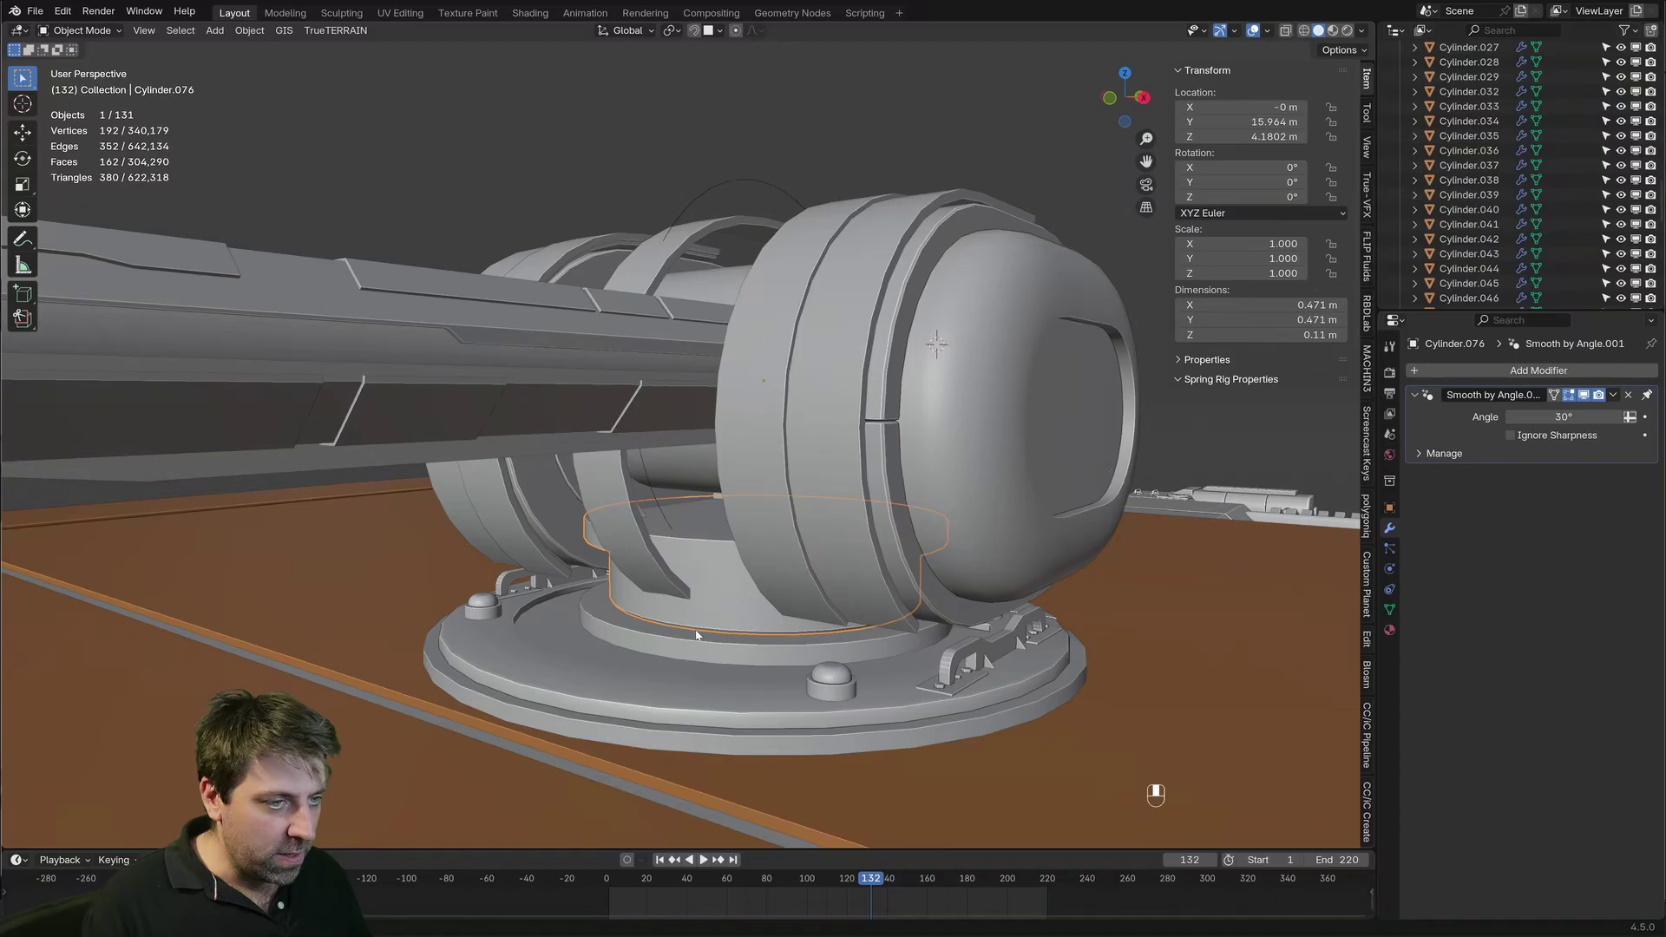
pyautogui.moveTo(696, 635); pyautogui.dragTo(704, 573, button='middle')
pyautogui.press('Tab')
pyautogui.scroll(2, 790, 599)
pyautogui.press('3')
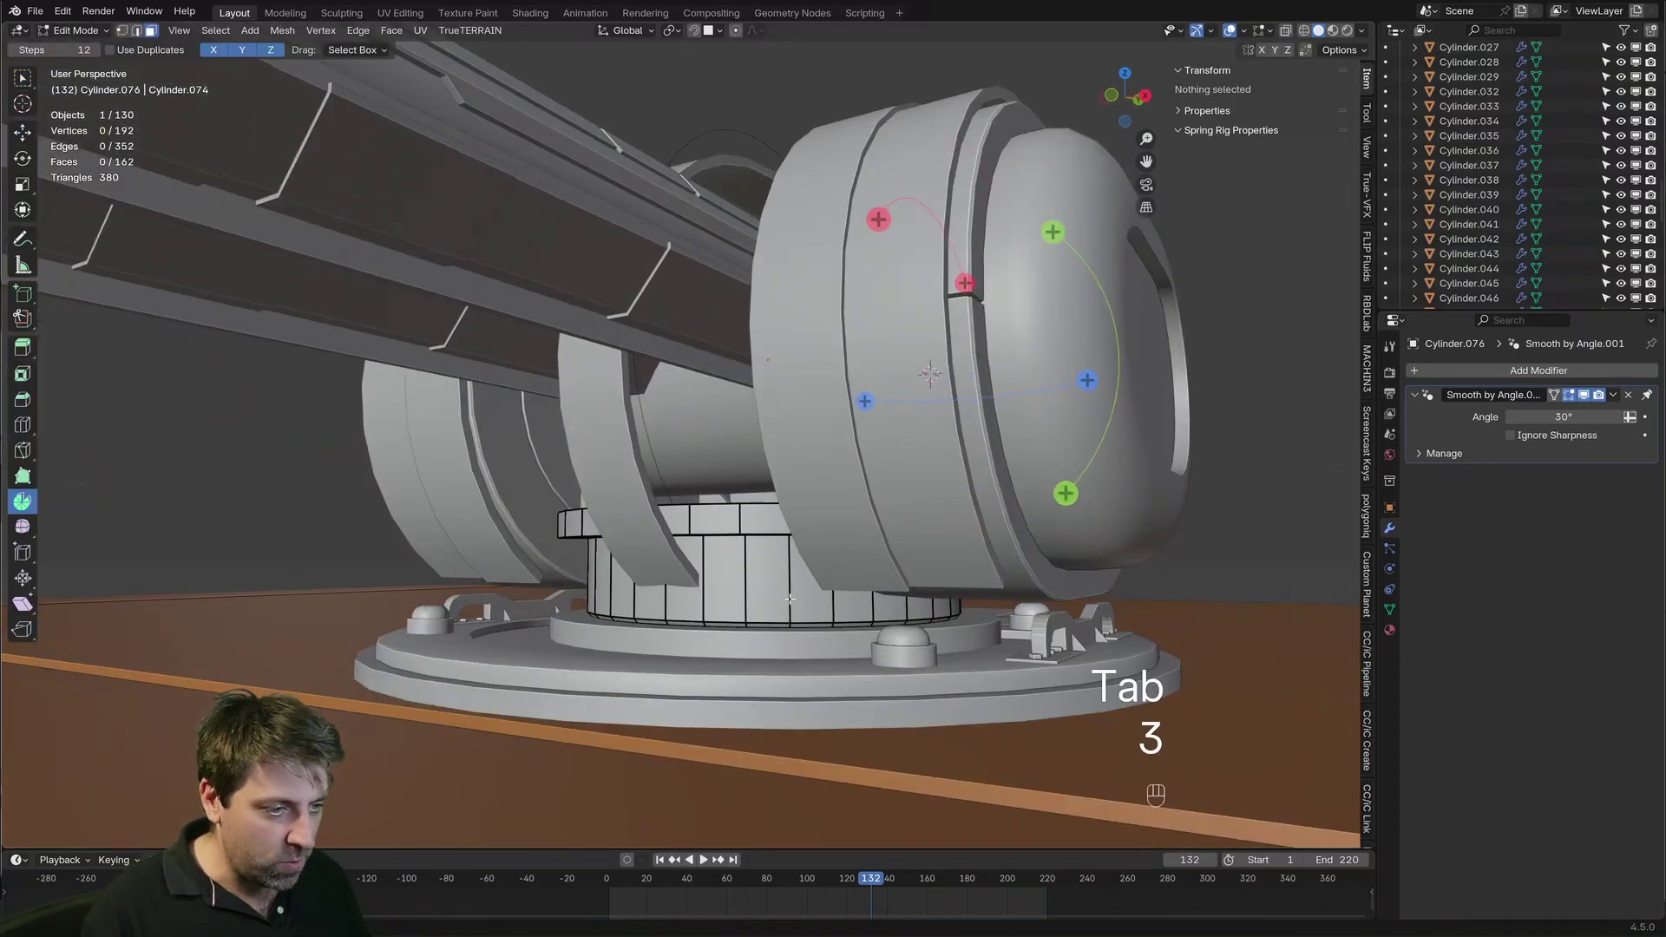
pyautogui.keyDown('alt'); pyautogui.click(790, 598); pyautogui.keyUp('alt')
pyautogui.scroll(2, 868, 608)
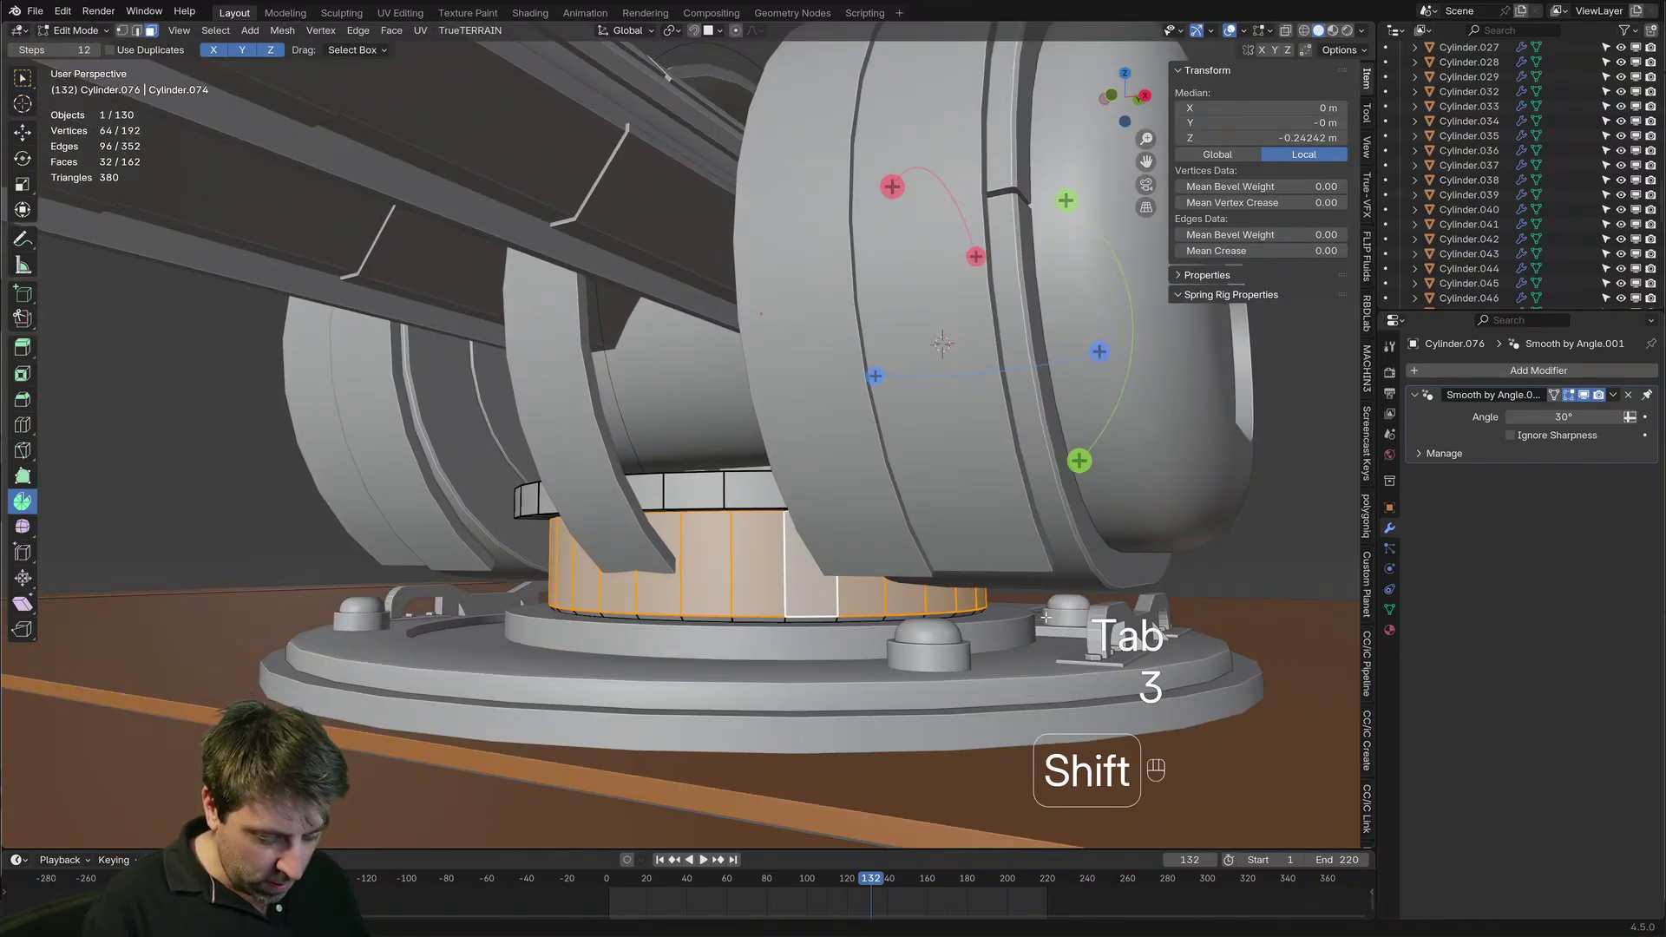
pyautogui.keyDown('shift'); pyautogui.moveTo(1045, 617); pyautogui.dragTo(1045, 601, button='middle'); pyautogui.keyUp('shift')
pyautogui.press('i')
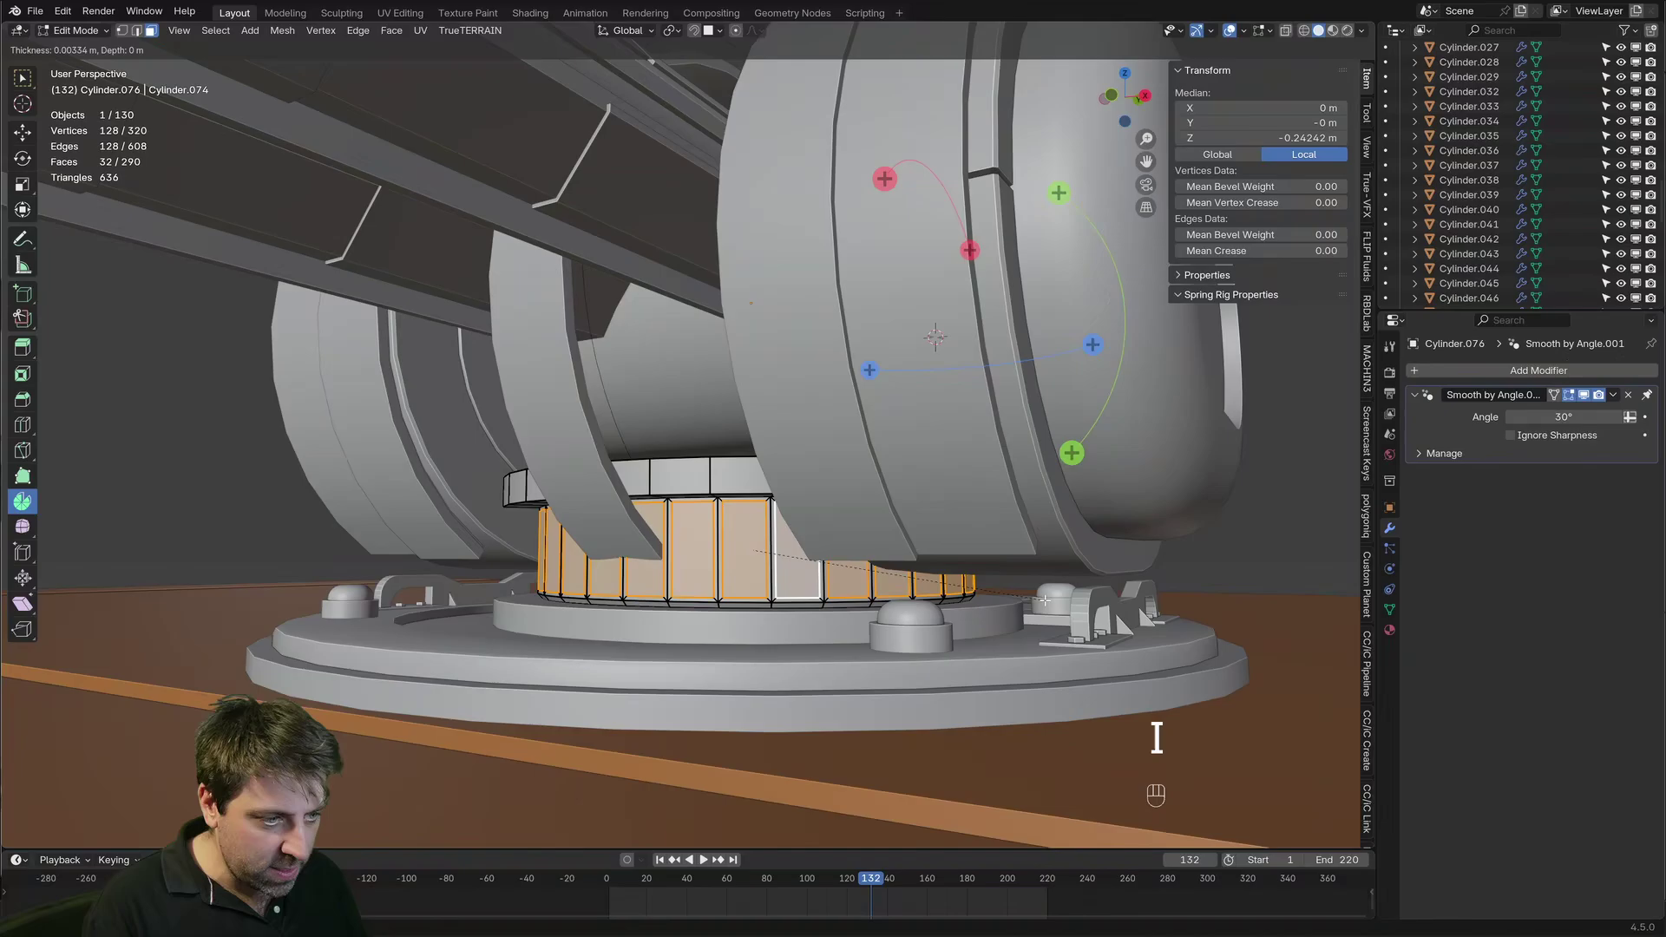
pyautogui.click(1046, 601)
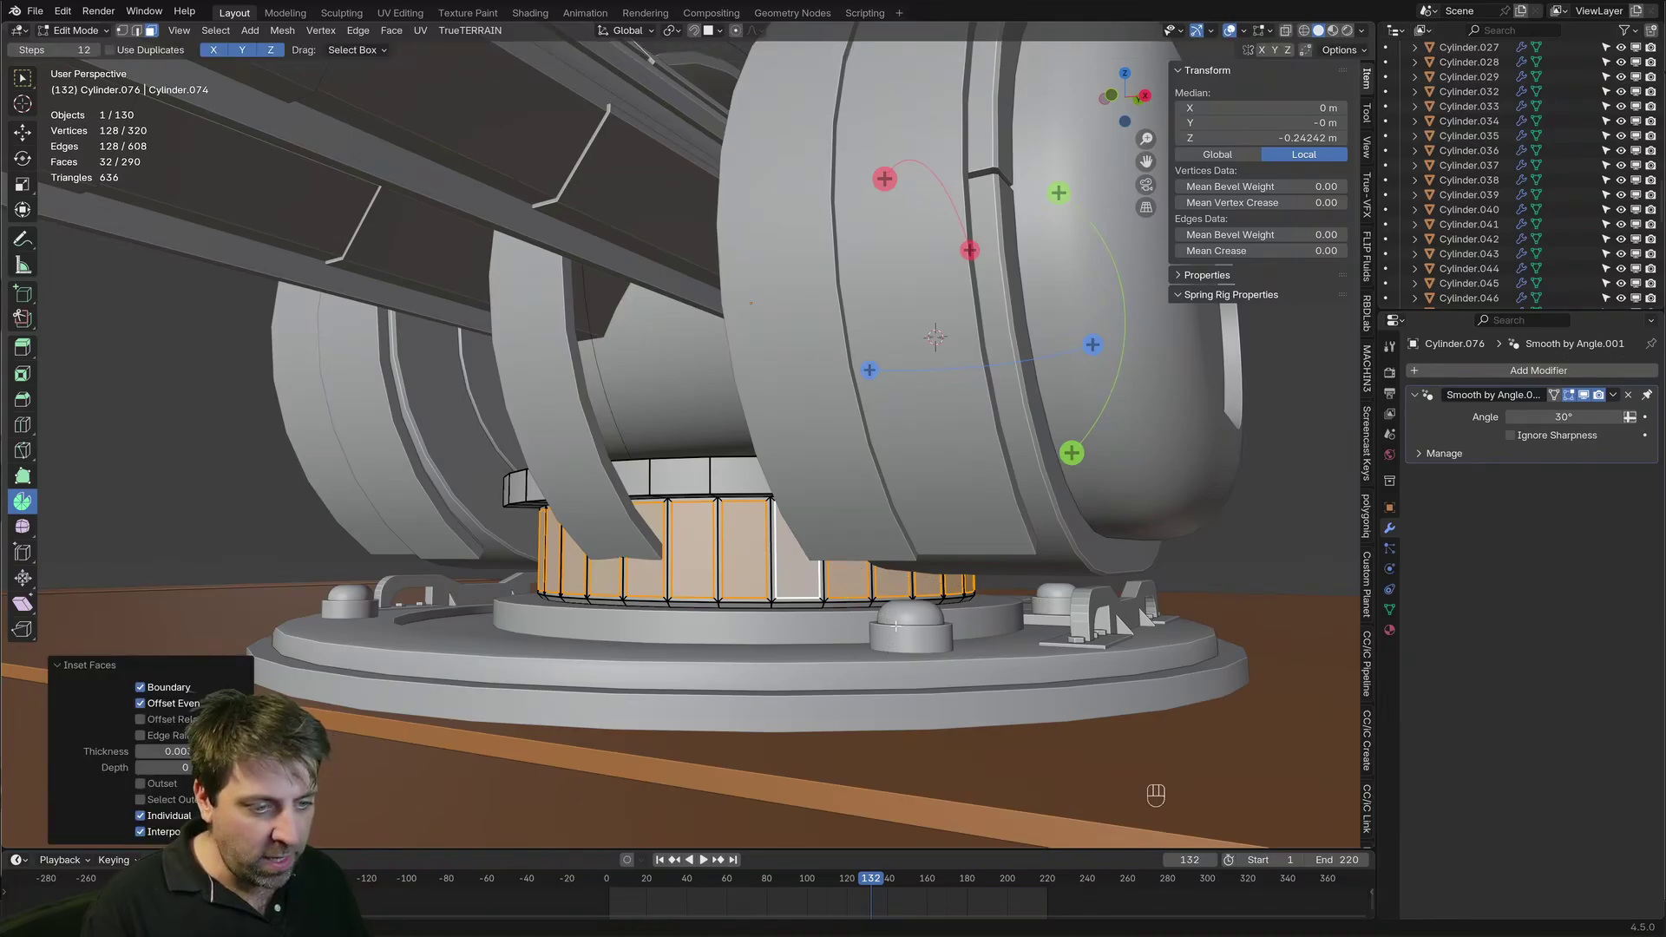
pyautogui.press('e')
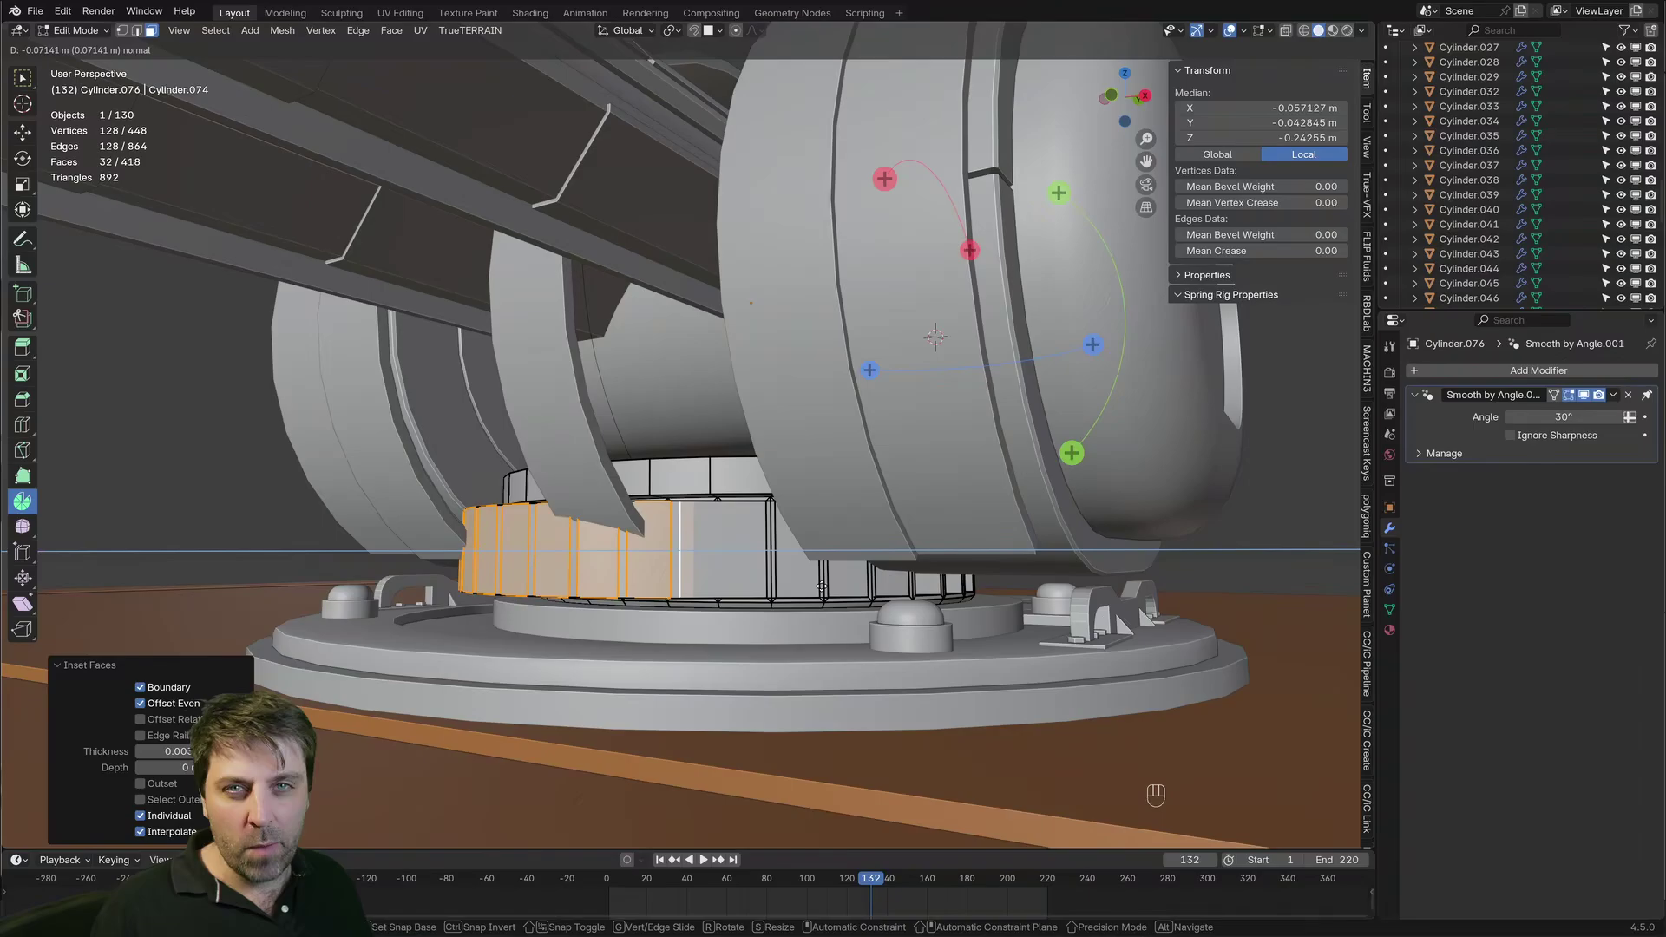
pyautogui.rightClick(822, 587)
pyautogui.hotkey('ctrl', 'z')
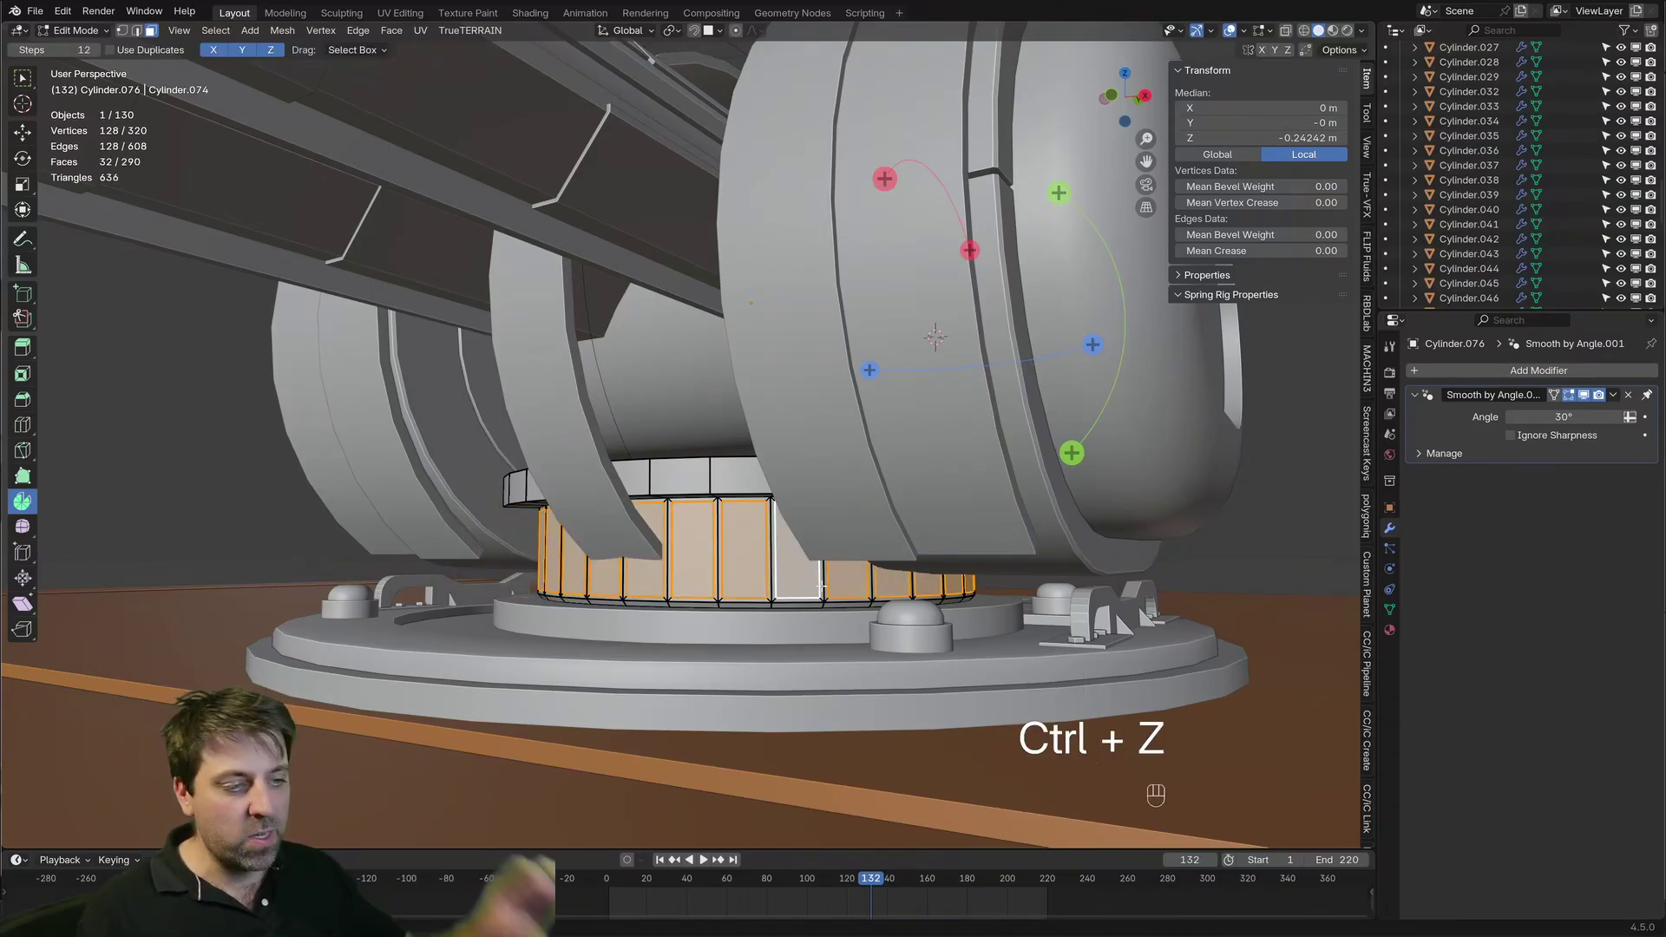
# Set the transform pivot to Individual Origins and extrude the pedestal's inset faces about 0.009 m inward along their own normals
pyautogui.click(673, 32)
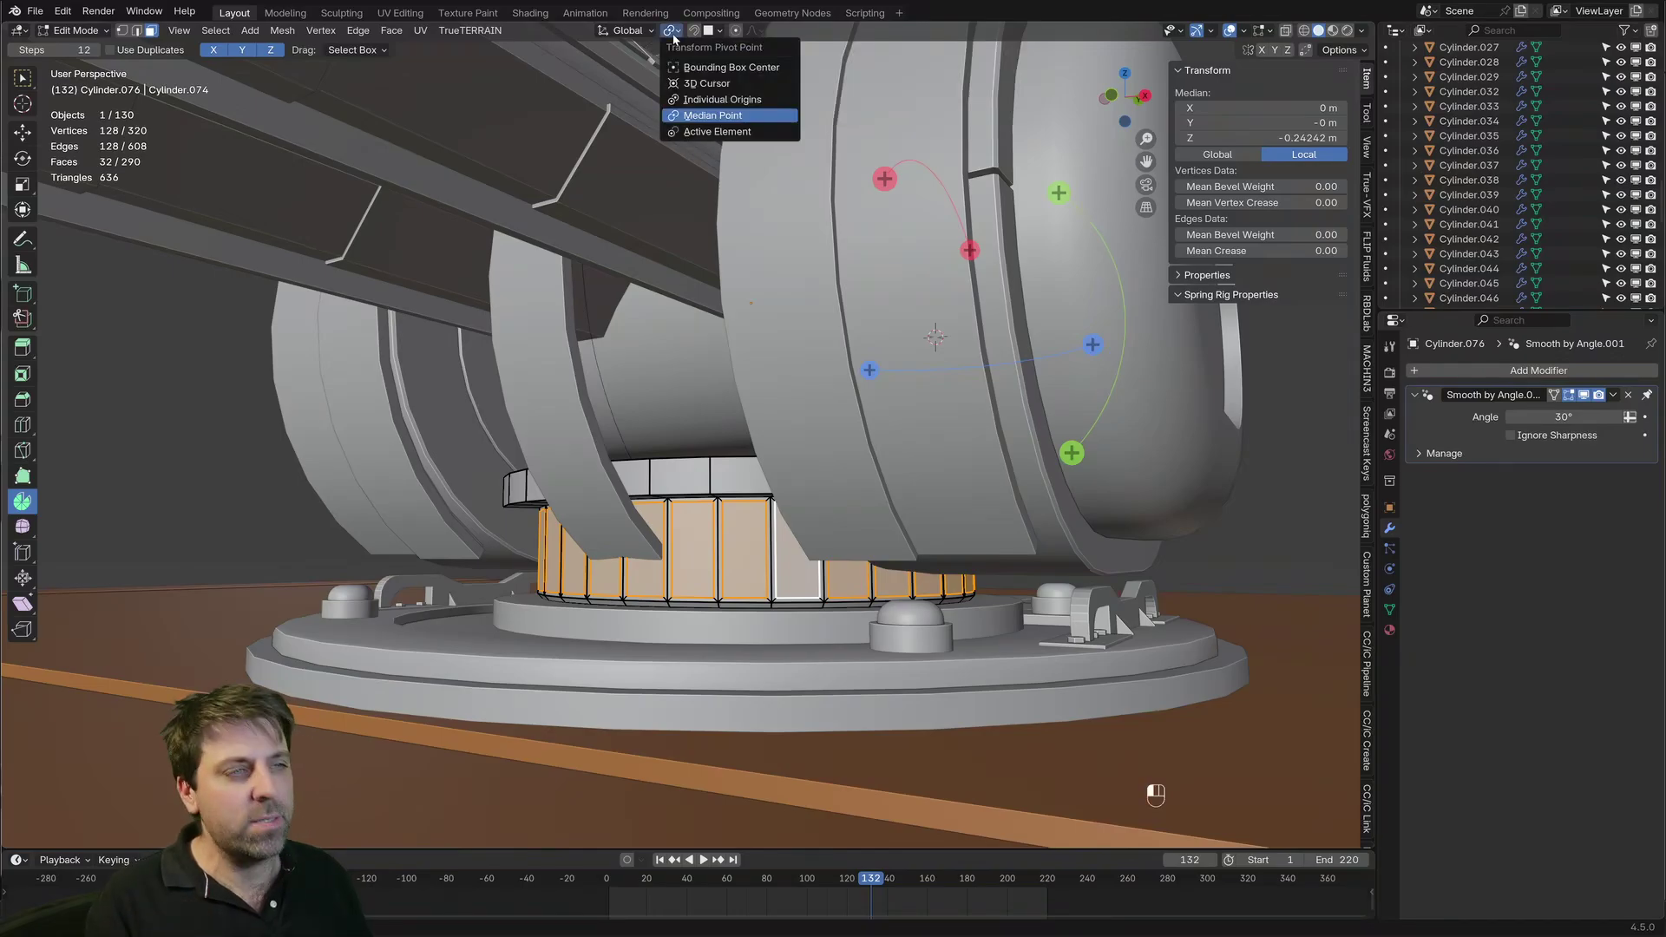
pyautogui.click(723, 99)
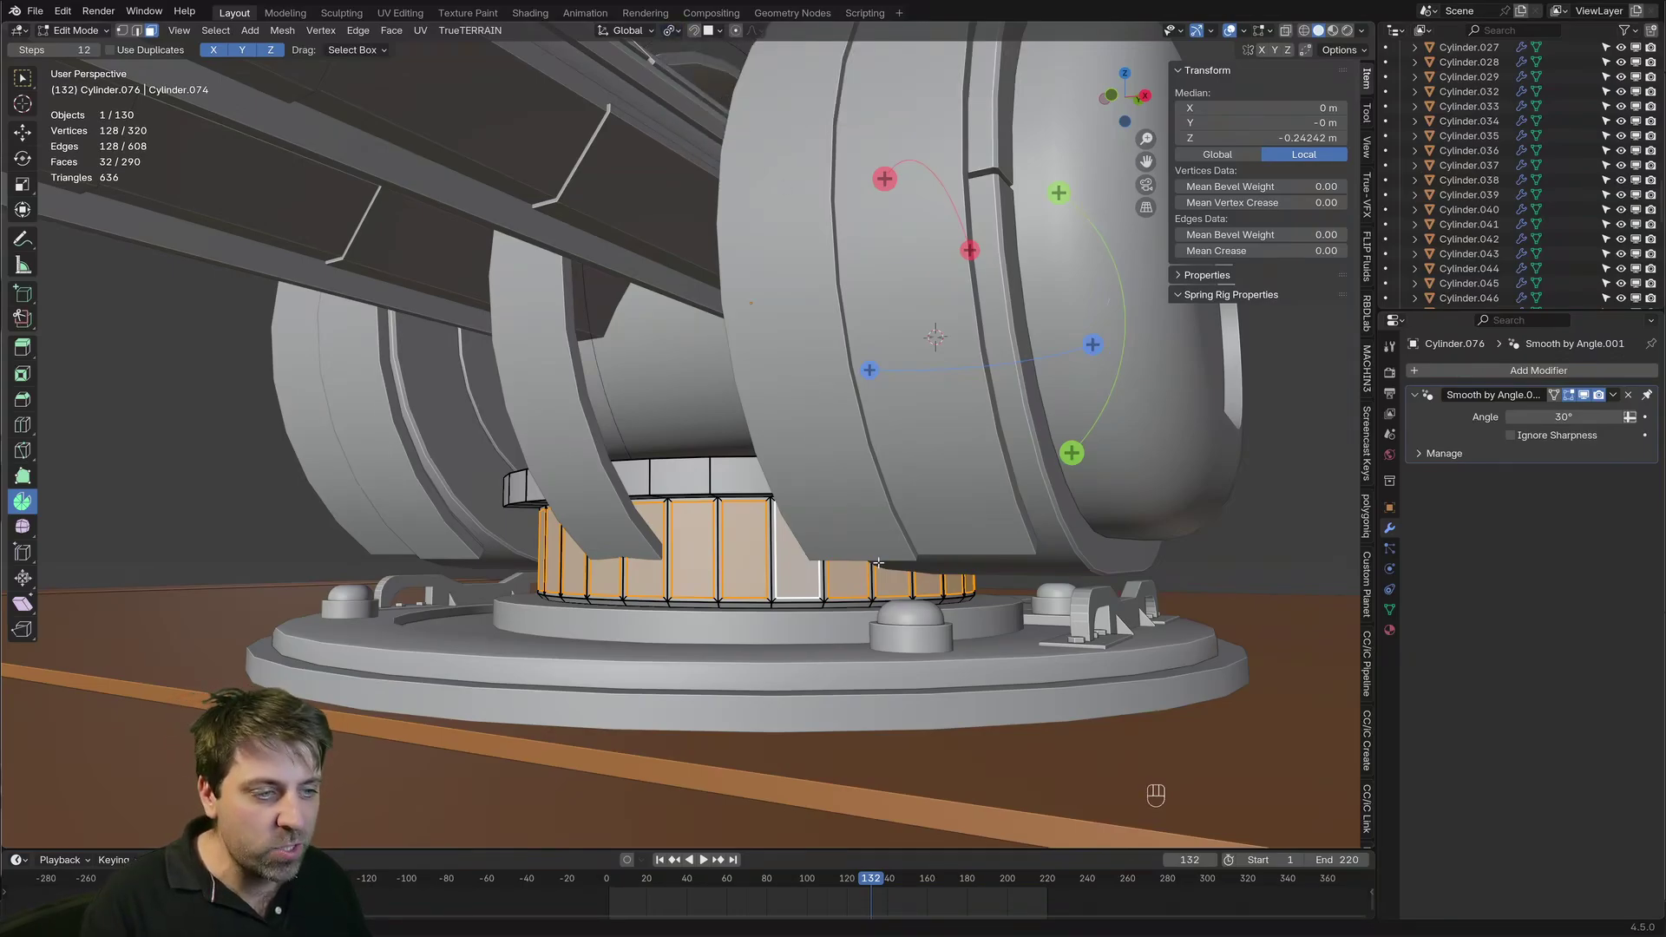
pyautogui.press('e')
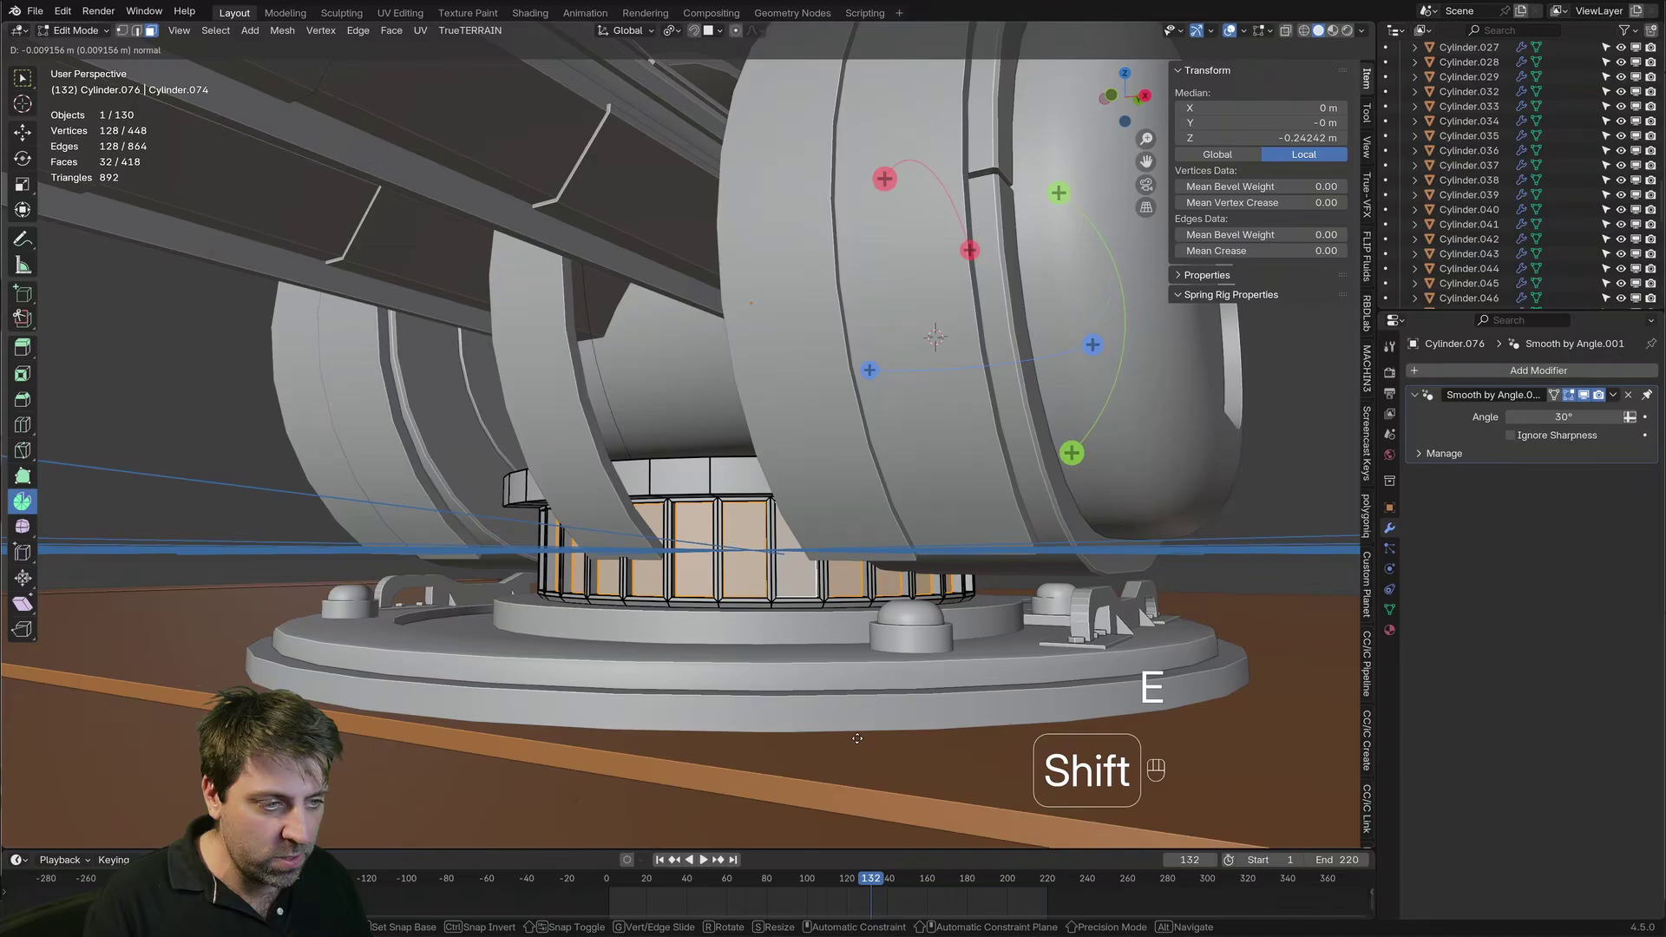
pyautogui.click(909, 736)
pyautogui.press('Tab')
pyautogui.scroll(-8, 892, 622)
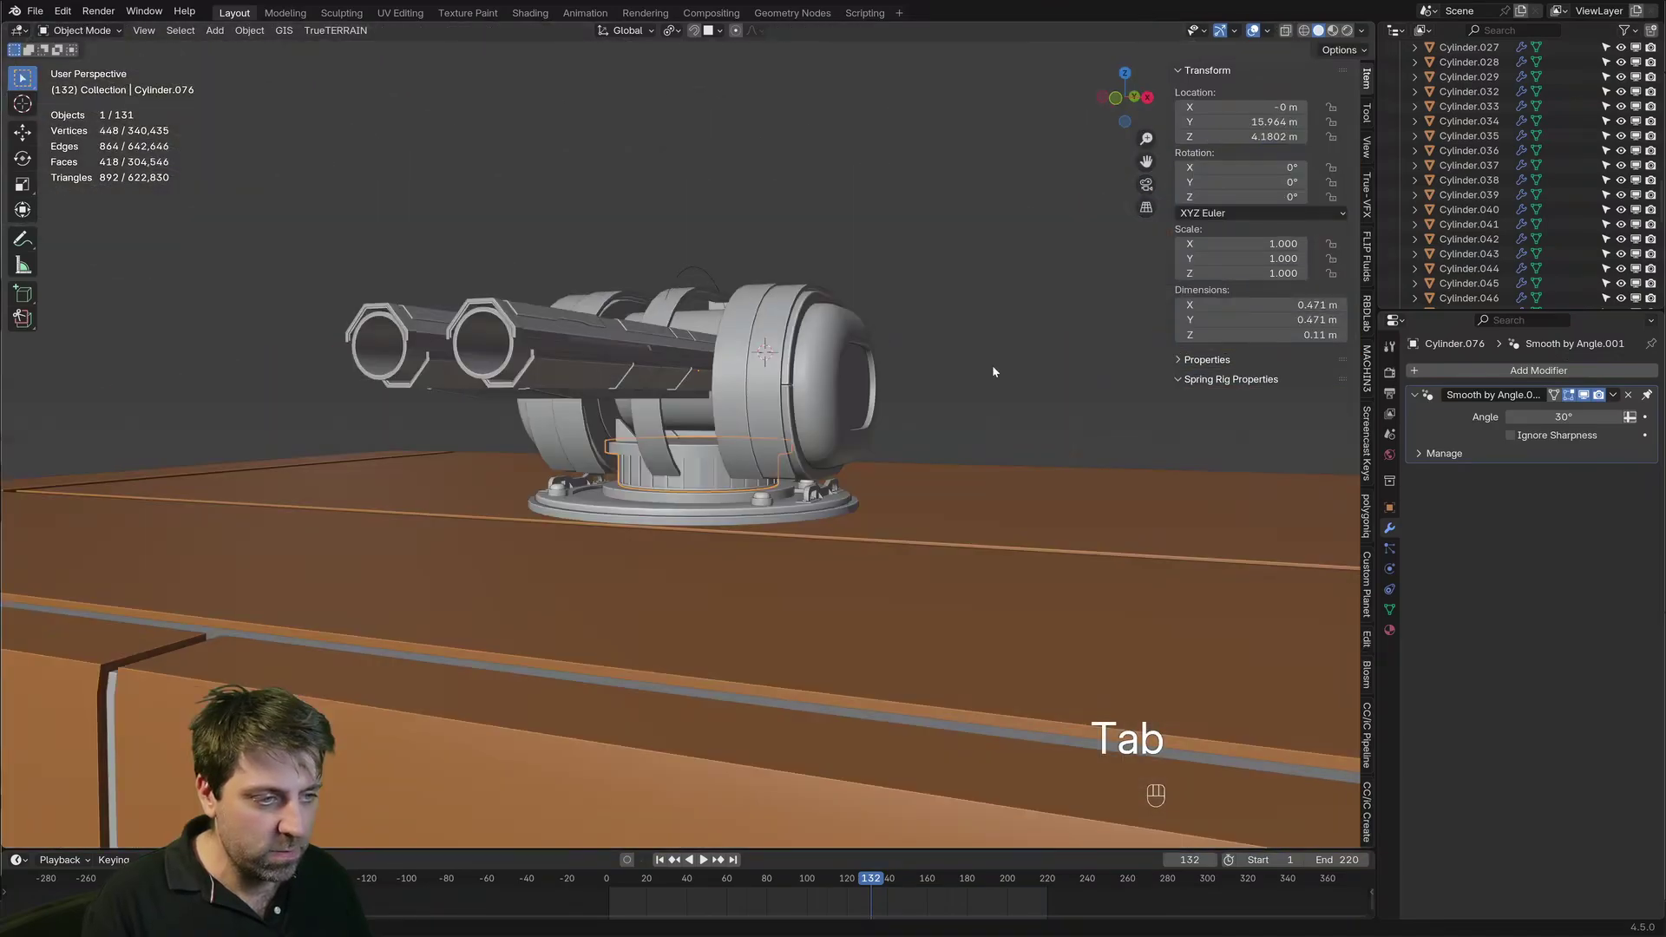
# Open the transform pivot point choices
pyautogui.click(673, 37)
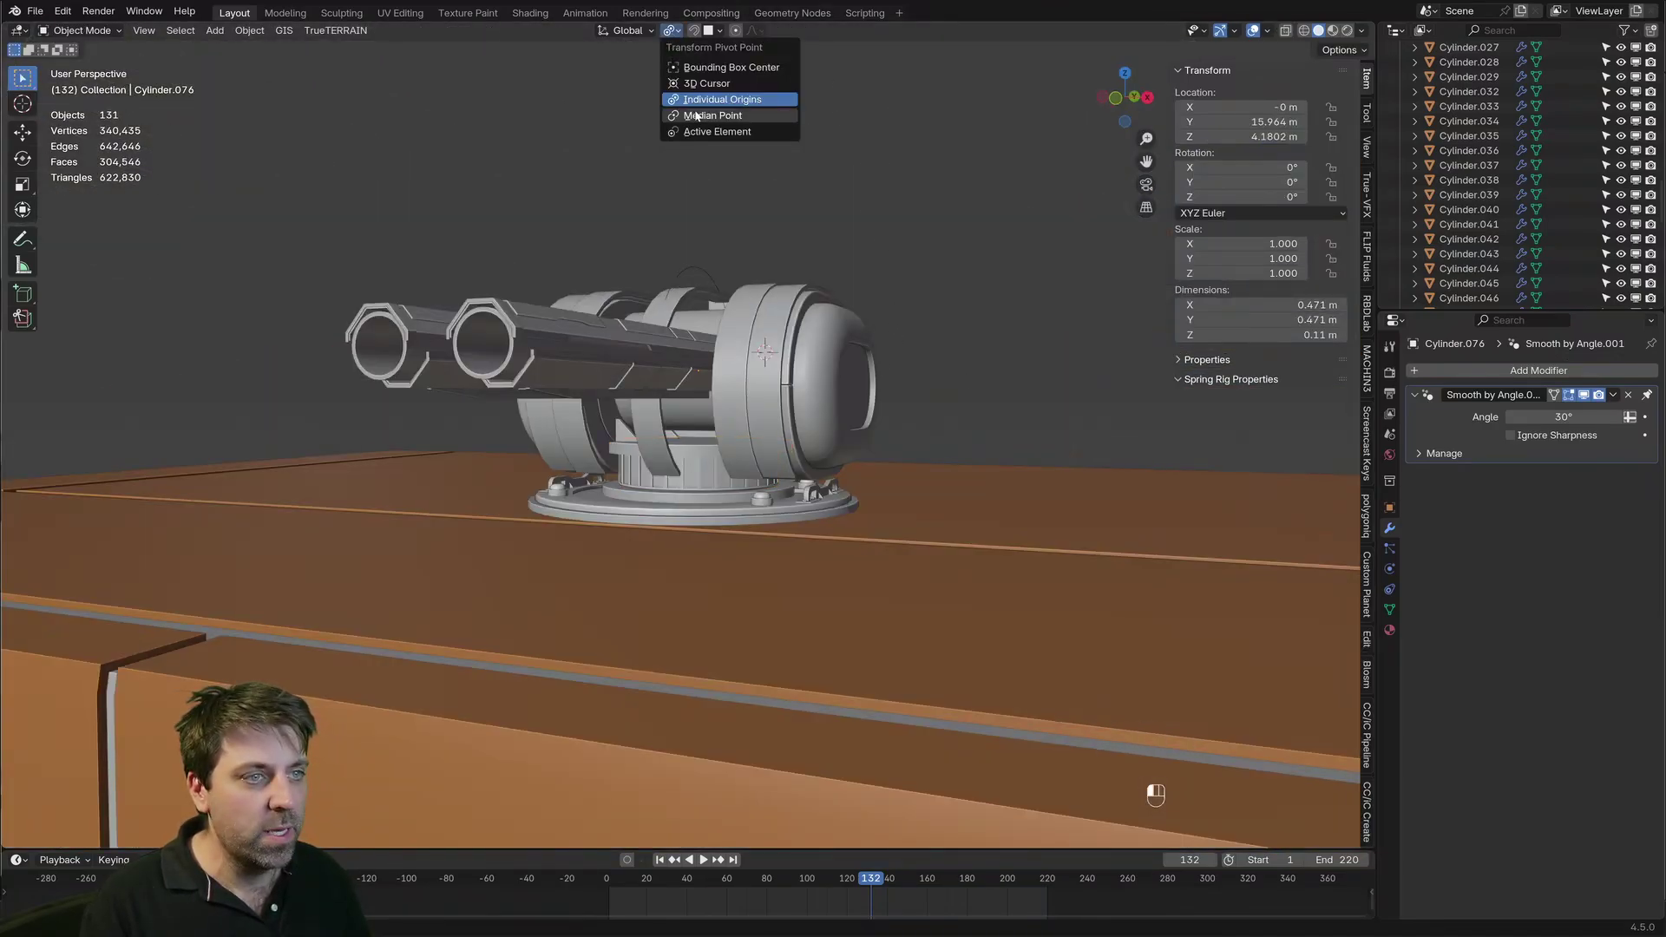